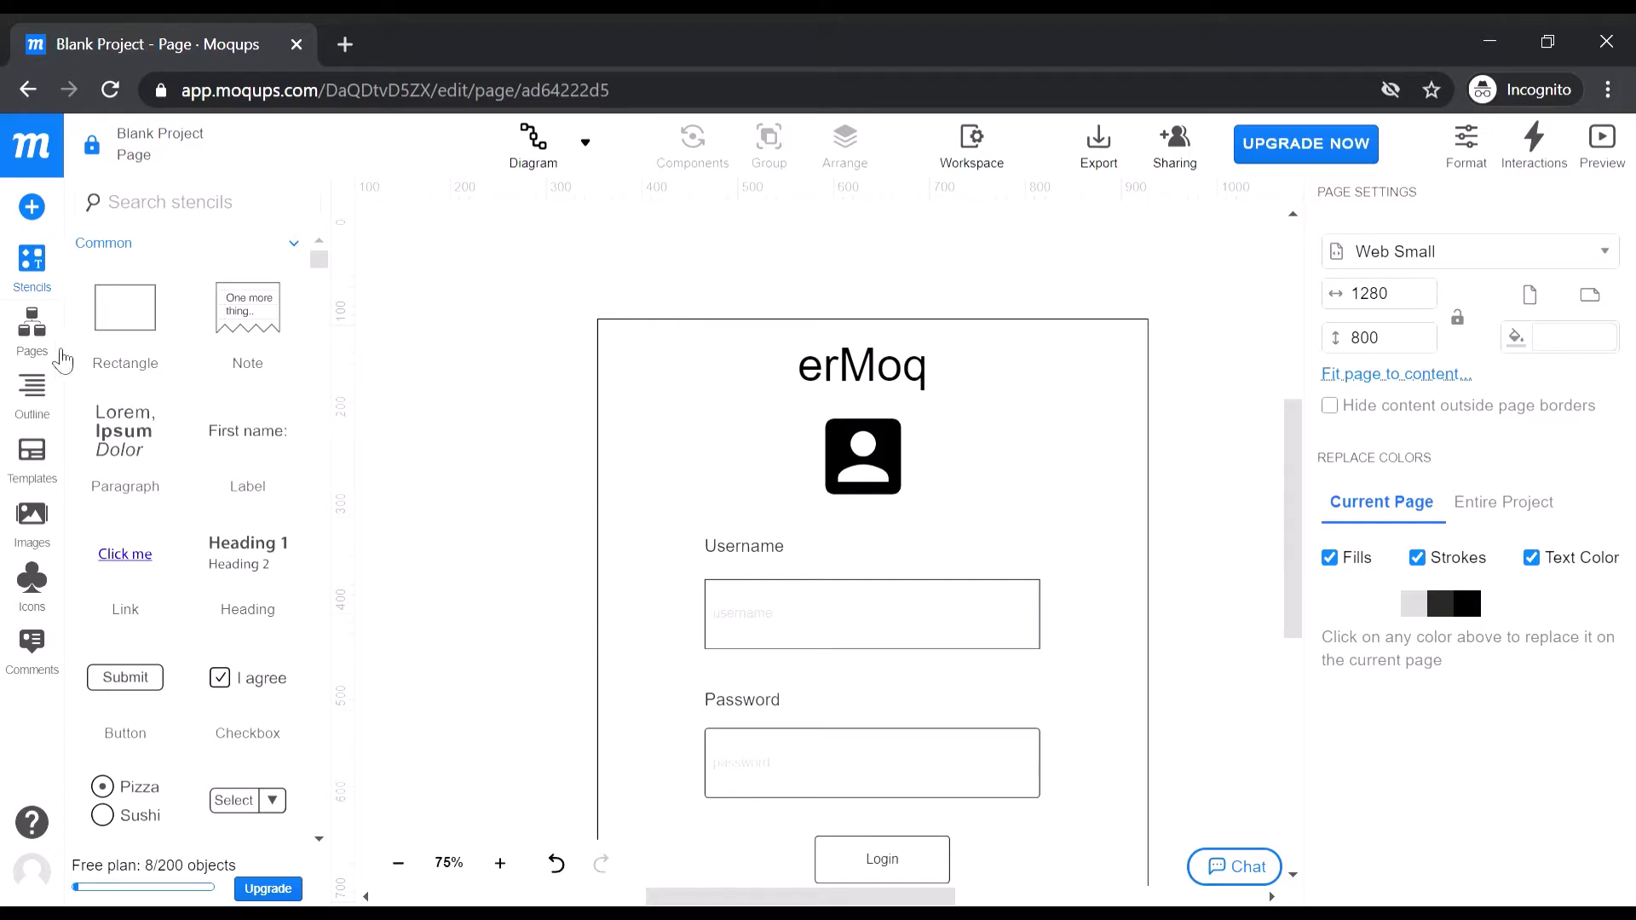
Create a new page in the project and name it register
click(44, 351)
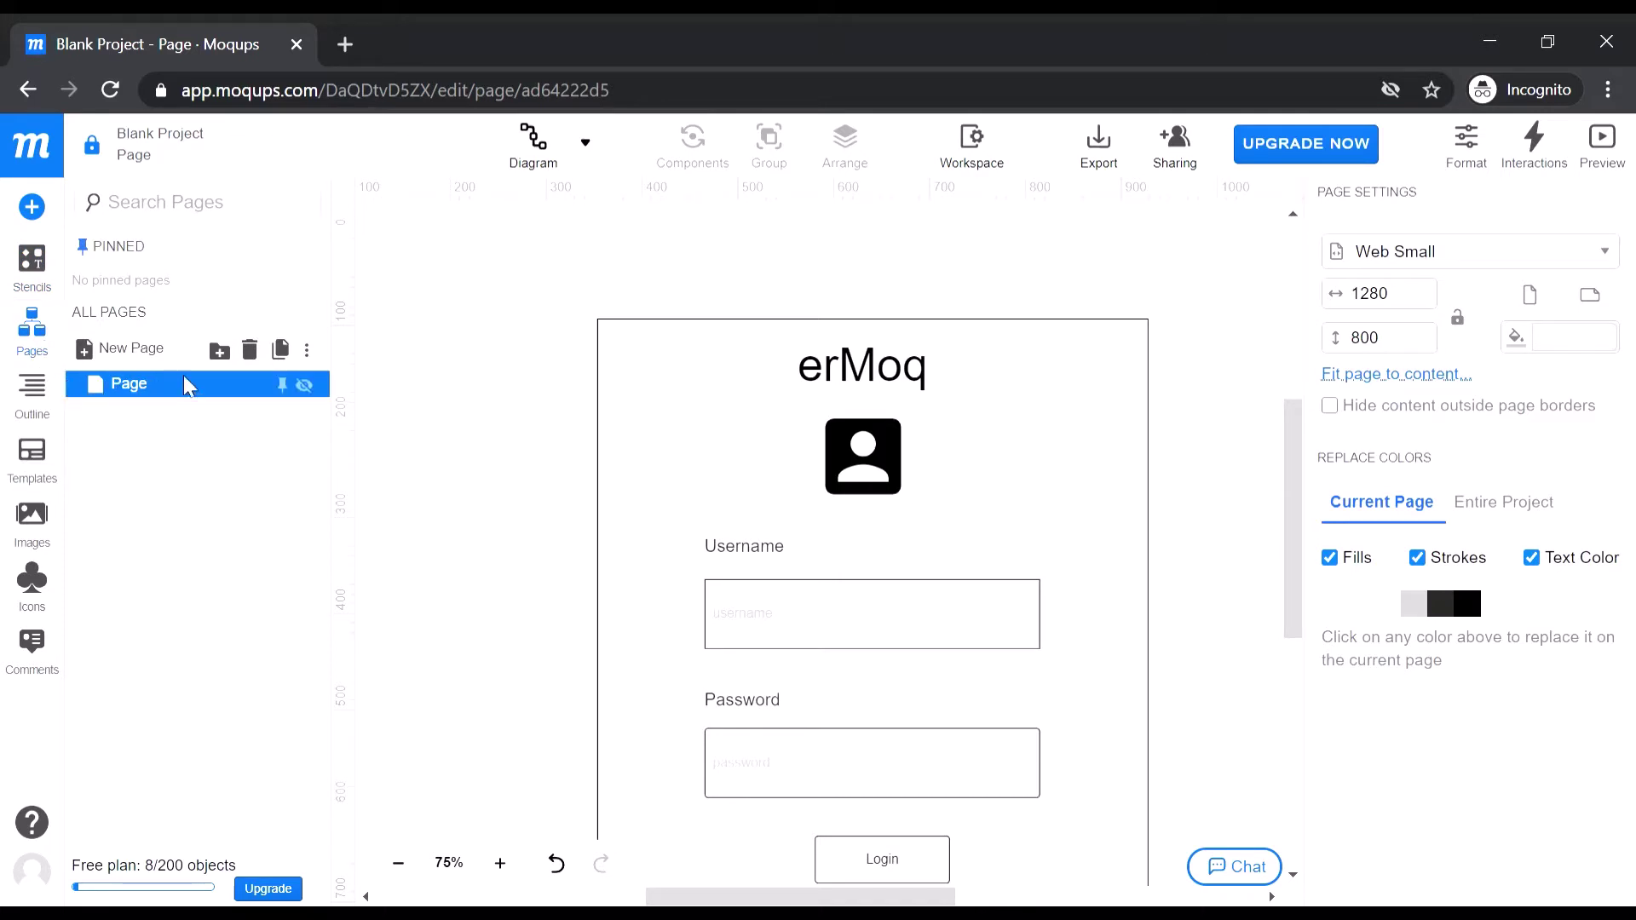
click(130, 356)
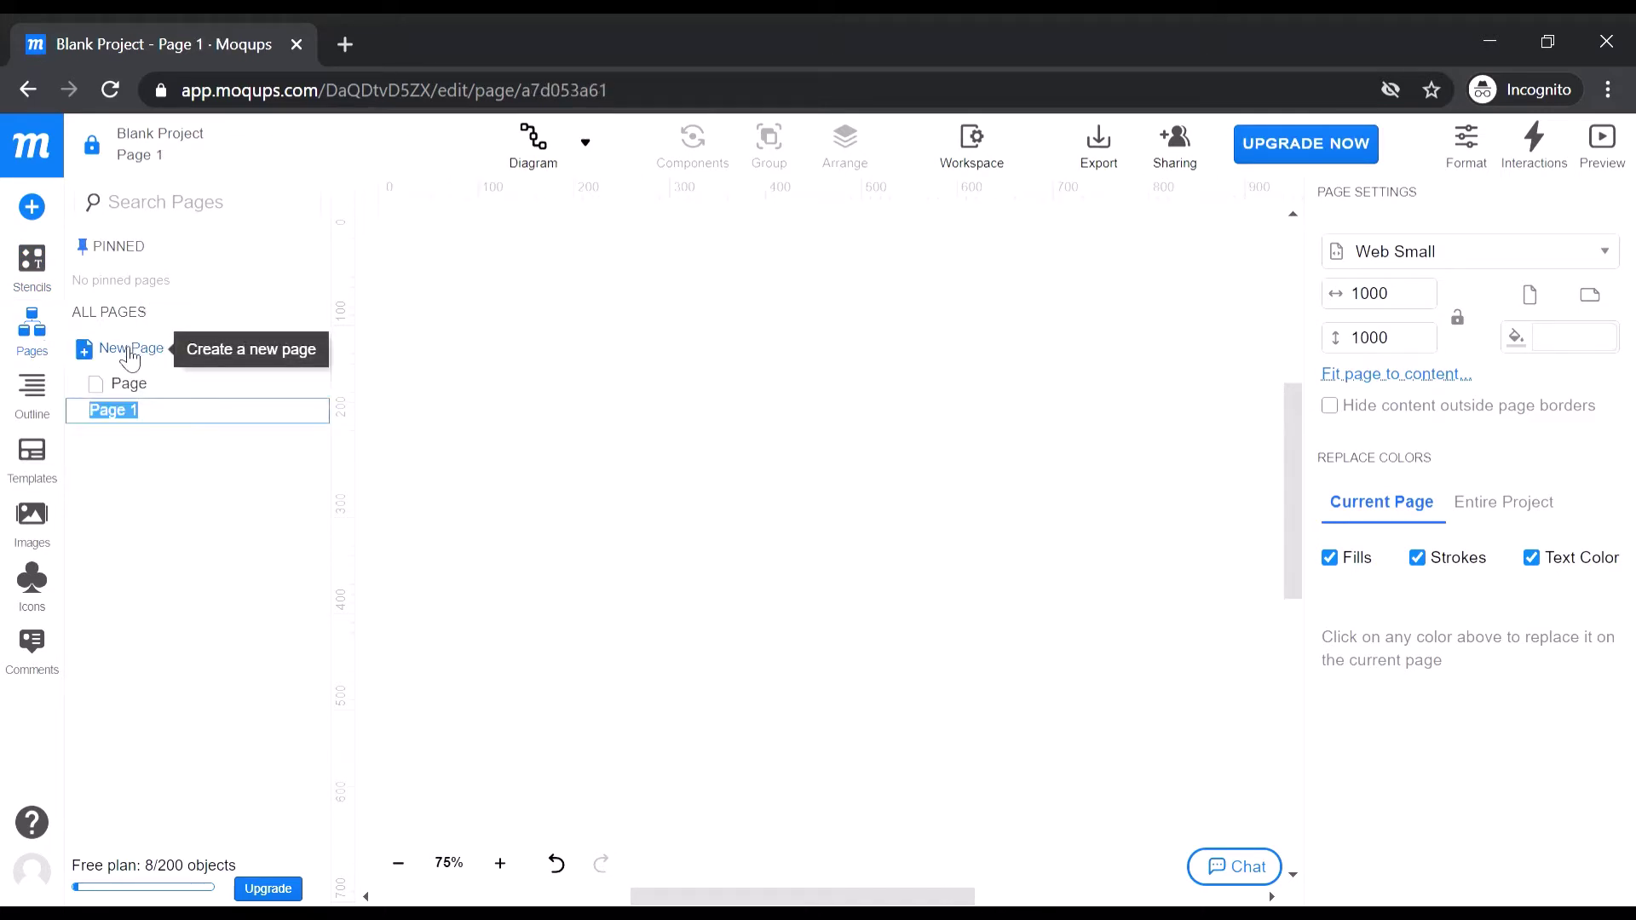
text(register)
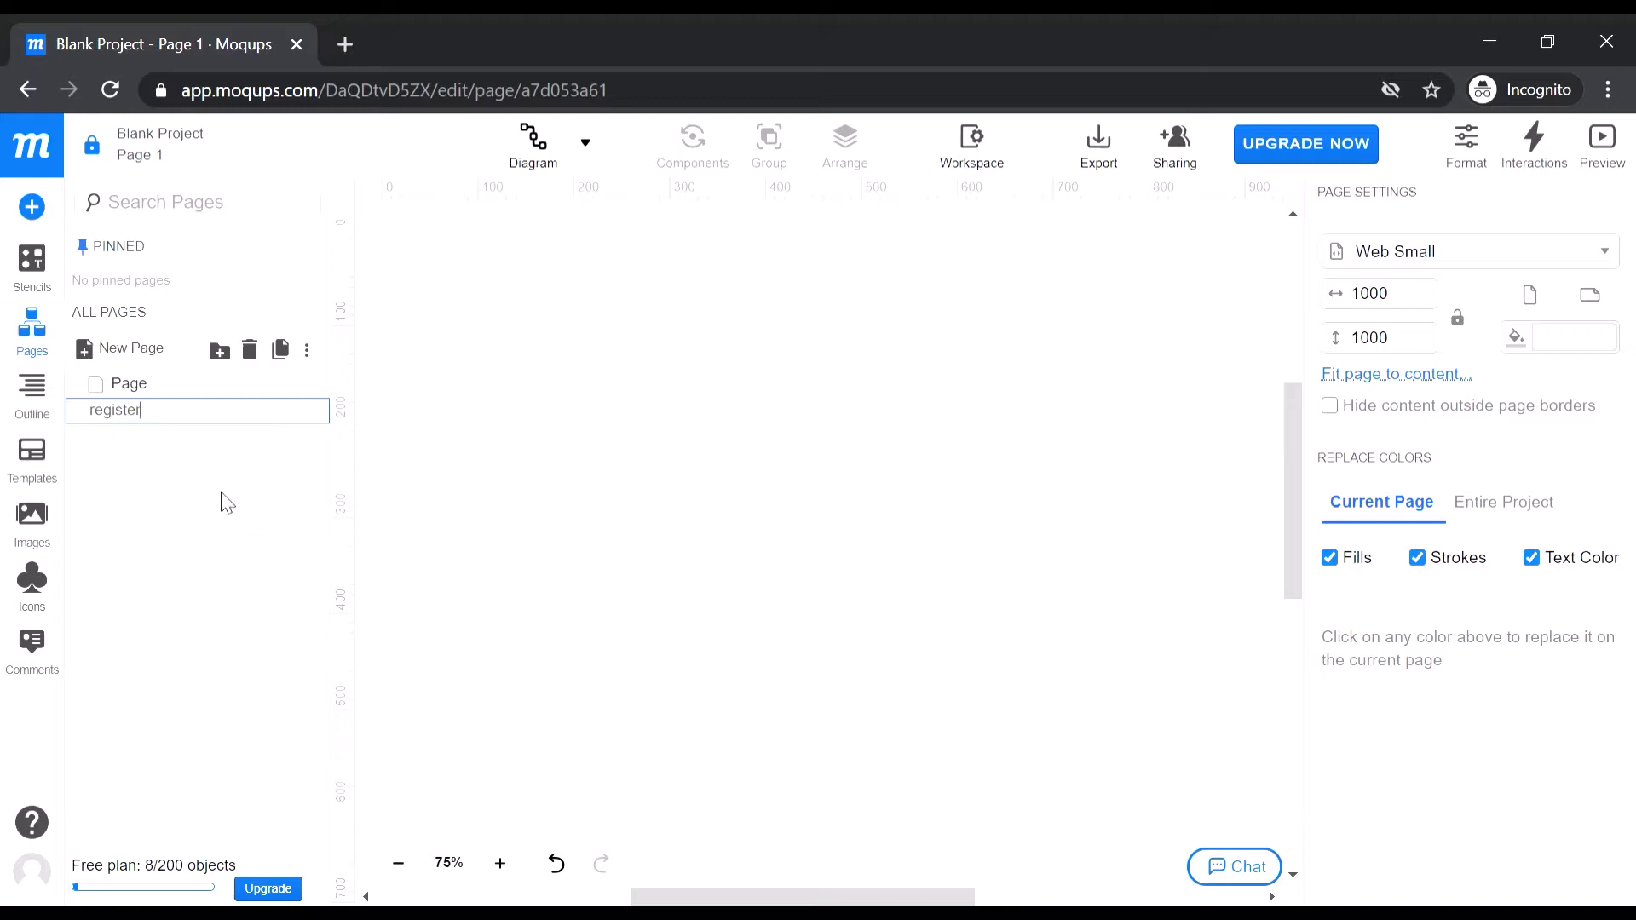
key(Return)
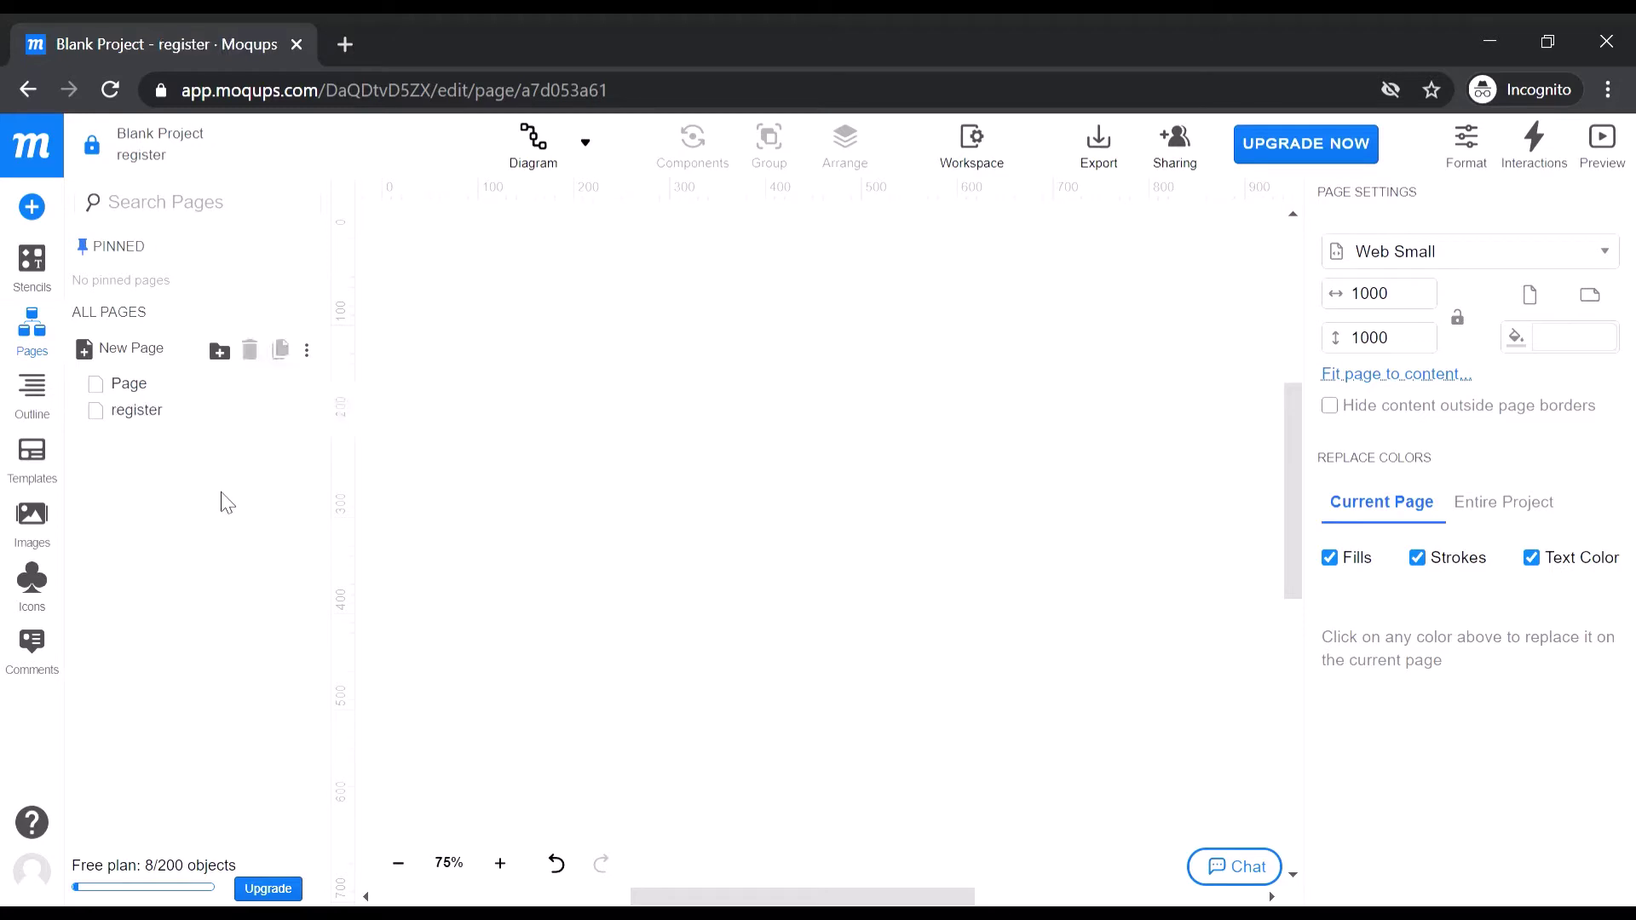
Set the register page's background fill to the dark teal swatch 003748
mouse_move(851, 897)
mouse_down()
mouse_move(1127, 896)
mouse_move(700, 880)
mouse_move(891, 899)
mouse_move(869, 905)
mouse_up()
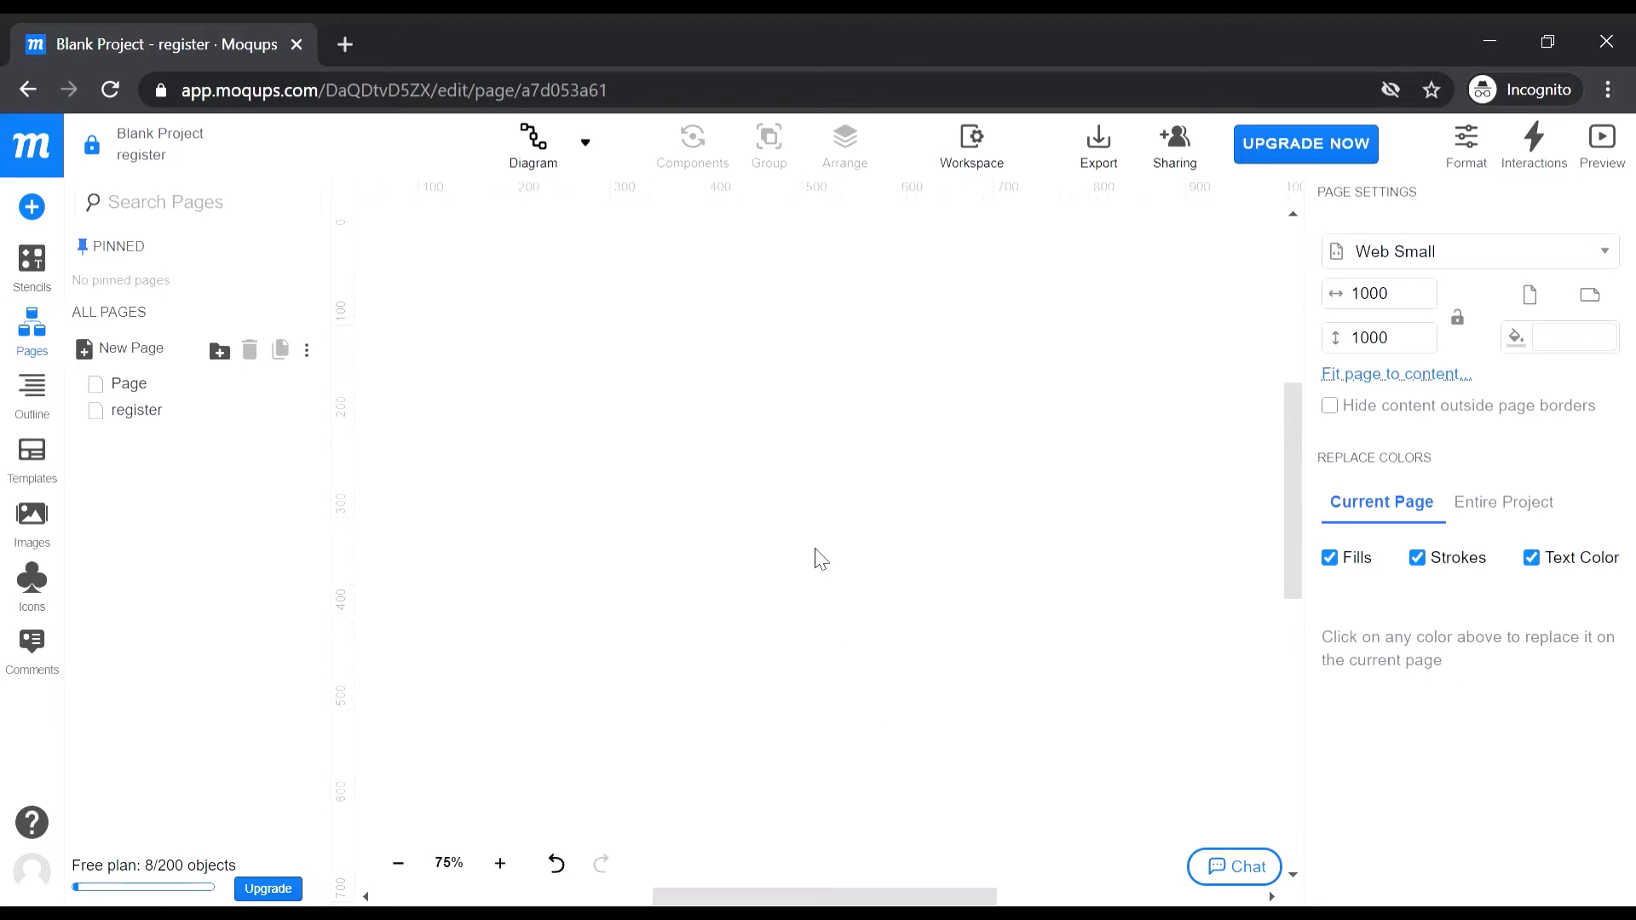
click(1570, 356)
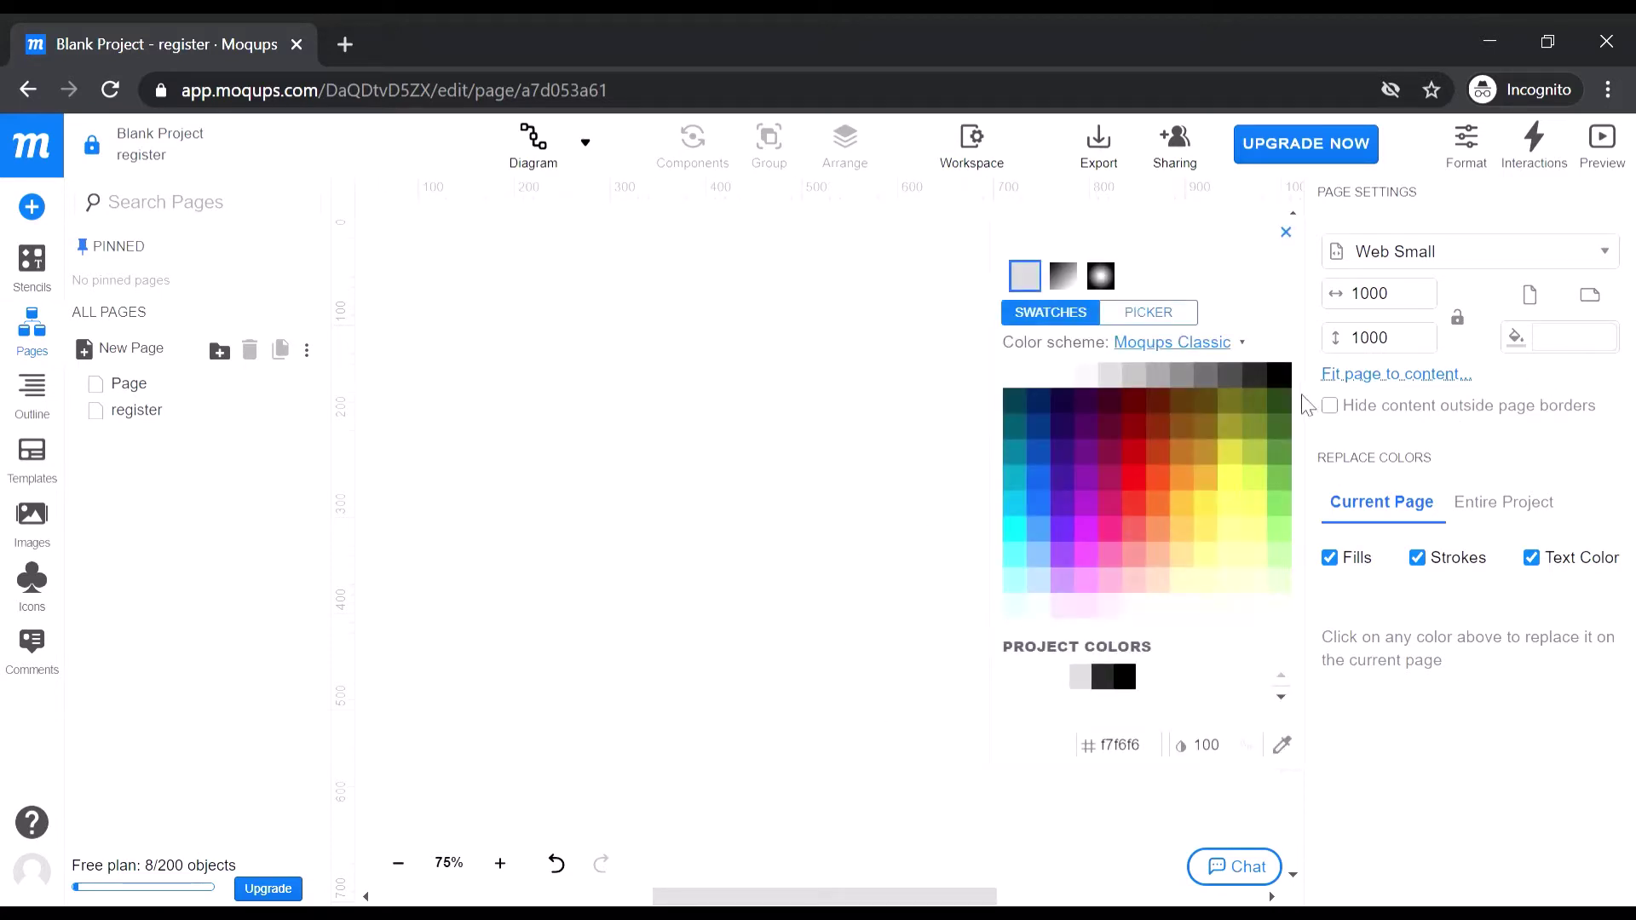
click(1277, 402)
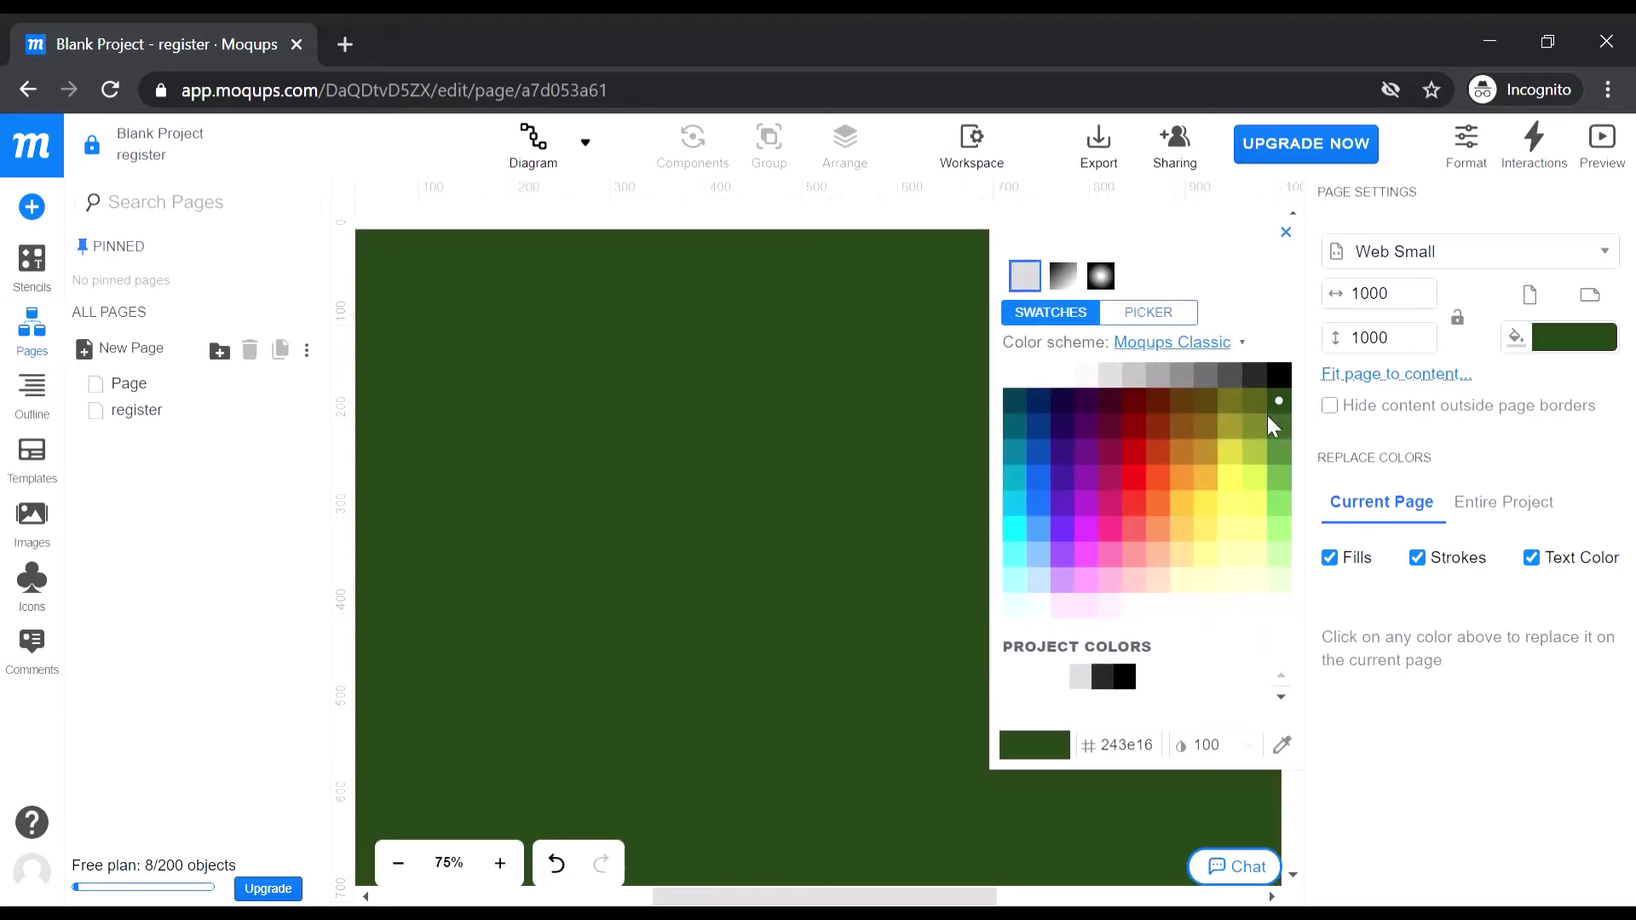
click(1061, 427)
click(1016, 400)
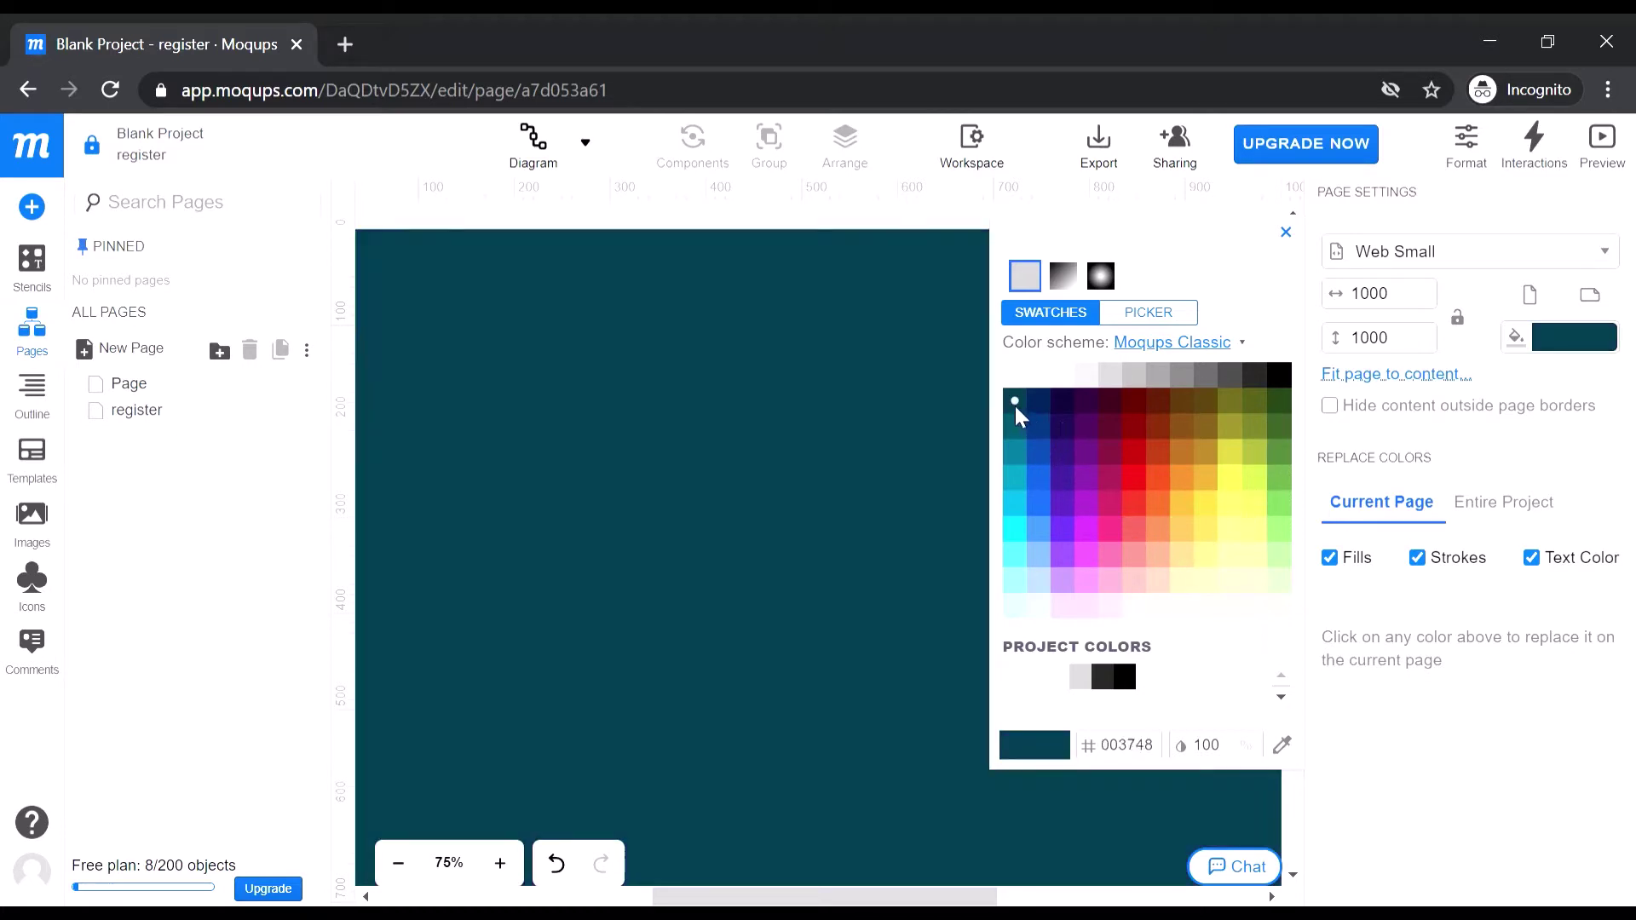
click(558, 626)
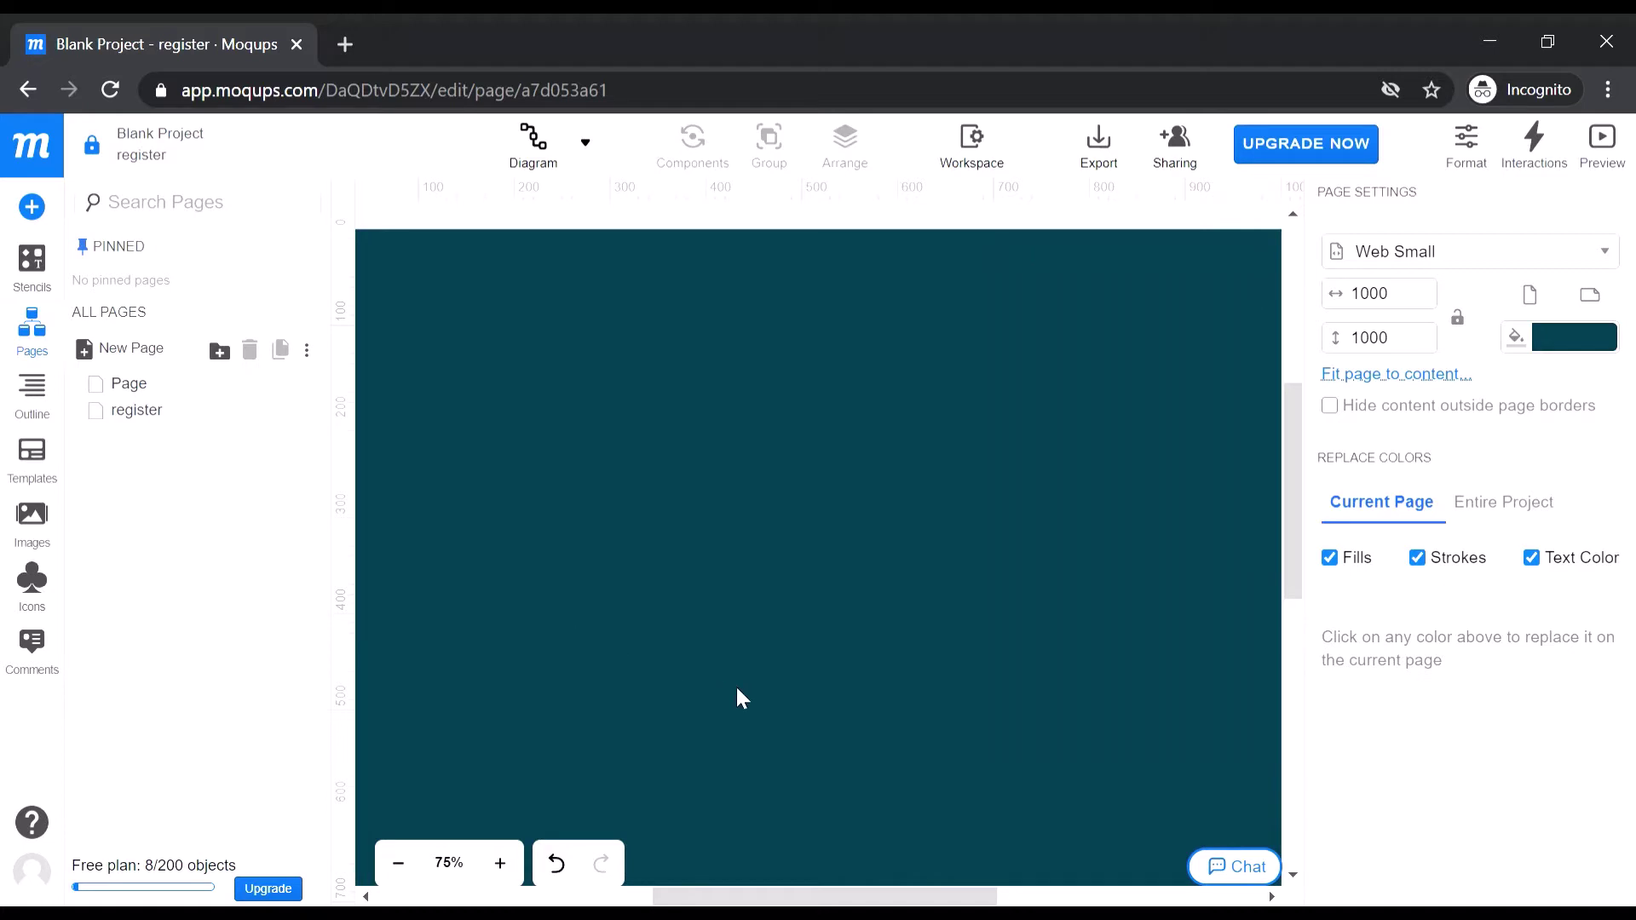
Add a rectangle to the register page and enlarge it to about 463 by 596 px at about X 378, Y 145
mouse_move(738, 893)
mouse_down()
mouse_move(790, 893)
mouse_move(674, 895)
mouse_move(725, 895)
mouse_up()
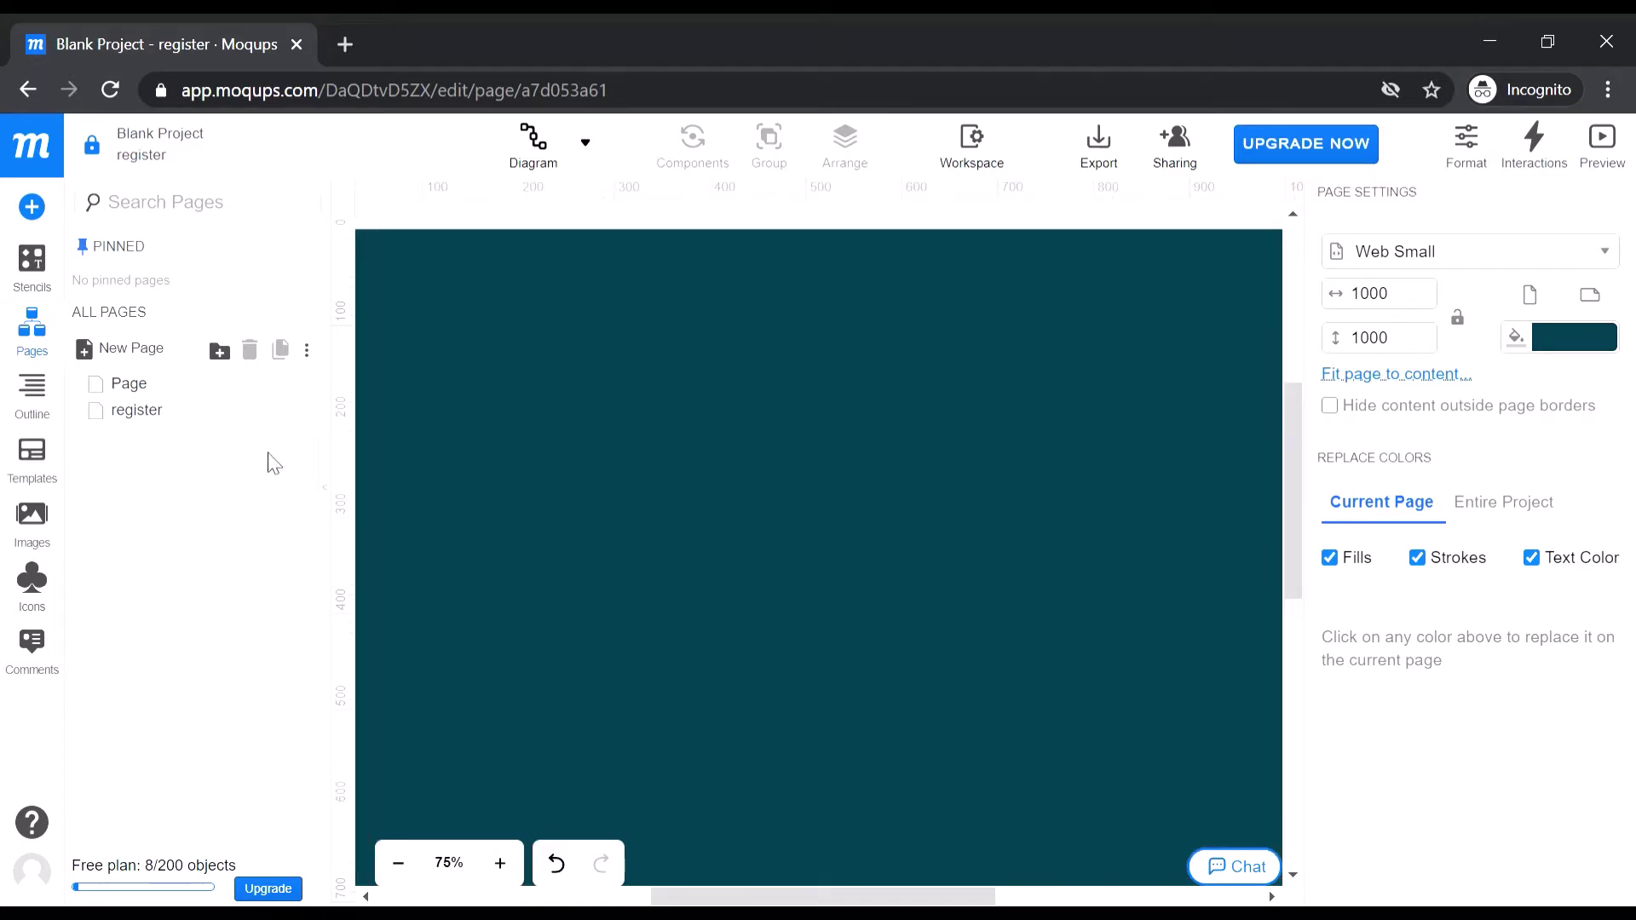
click(25, 270)
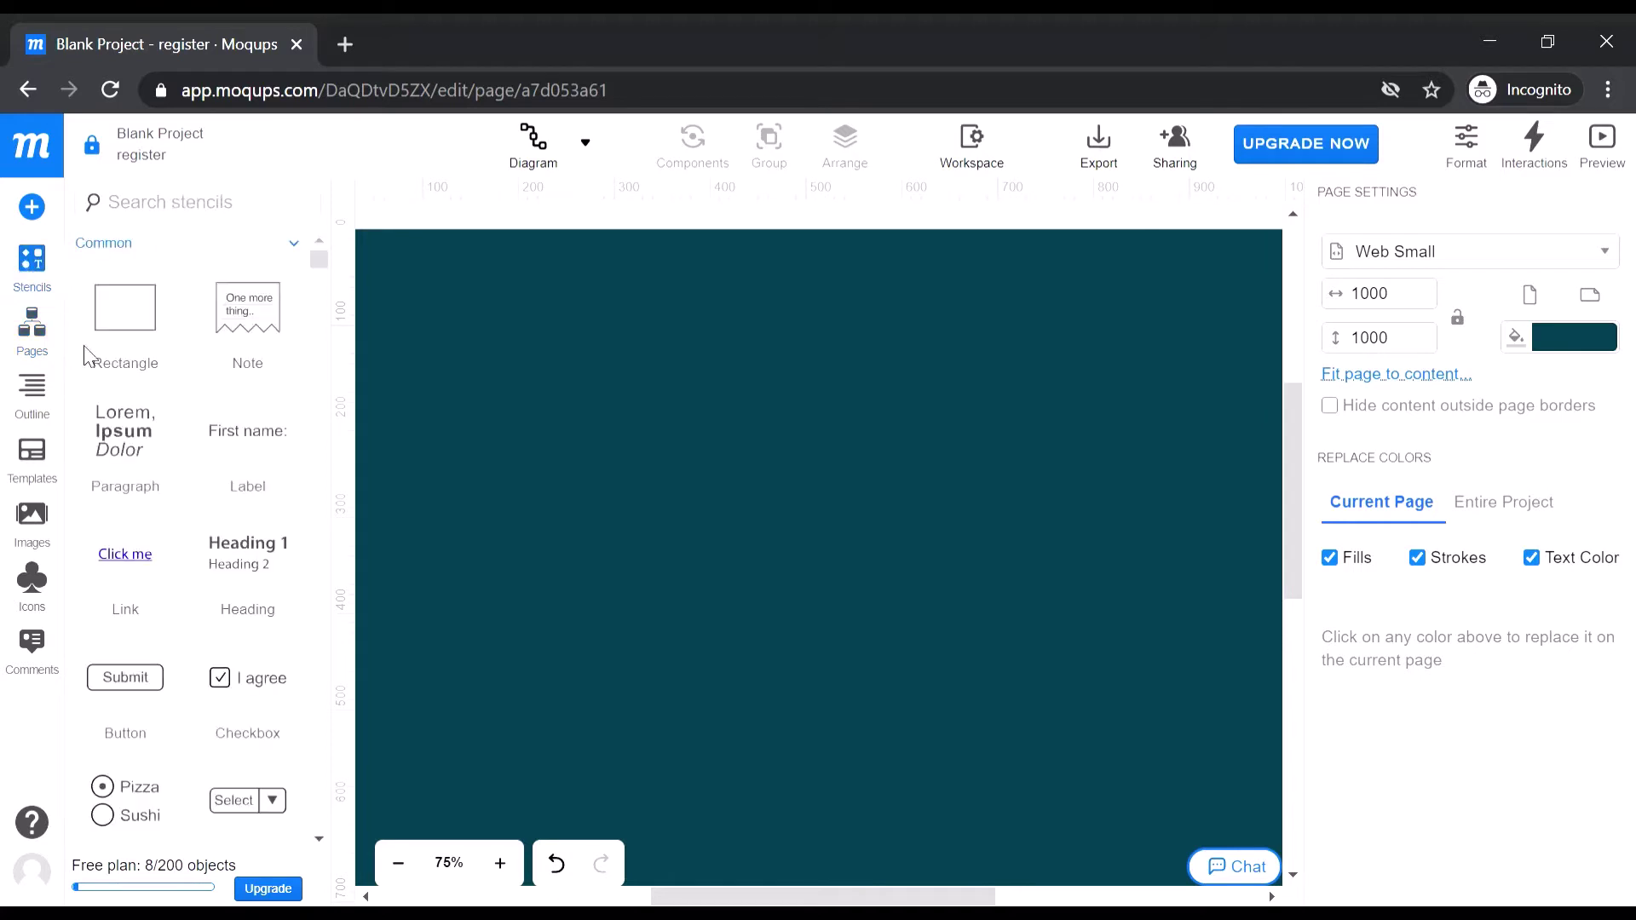
drag(134, 324, 718, 484)
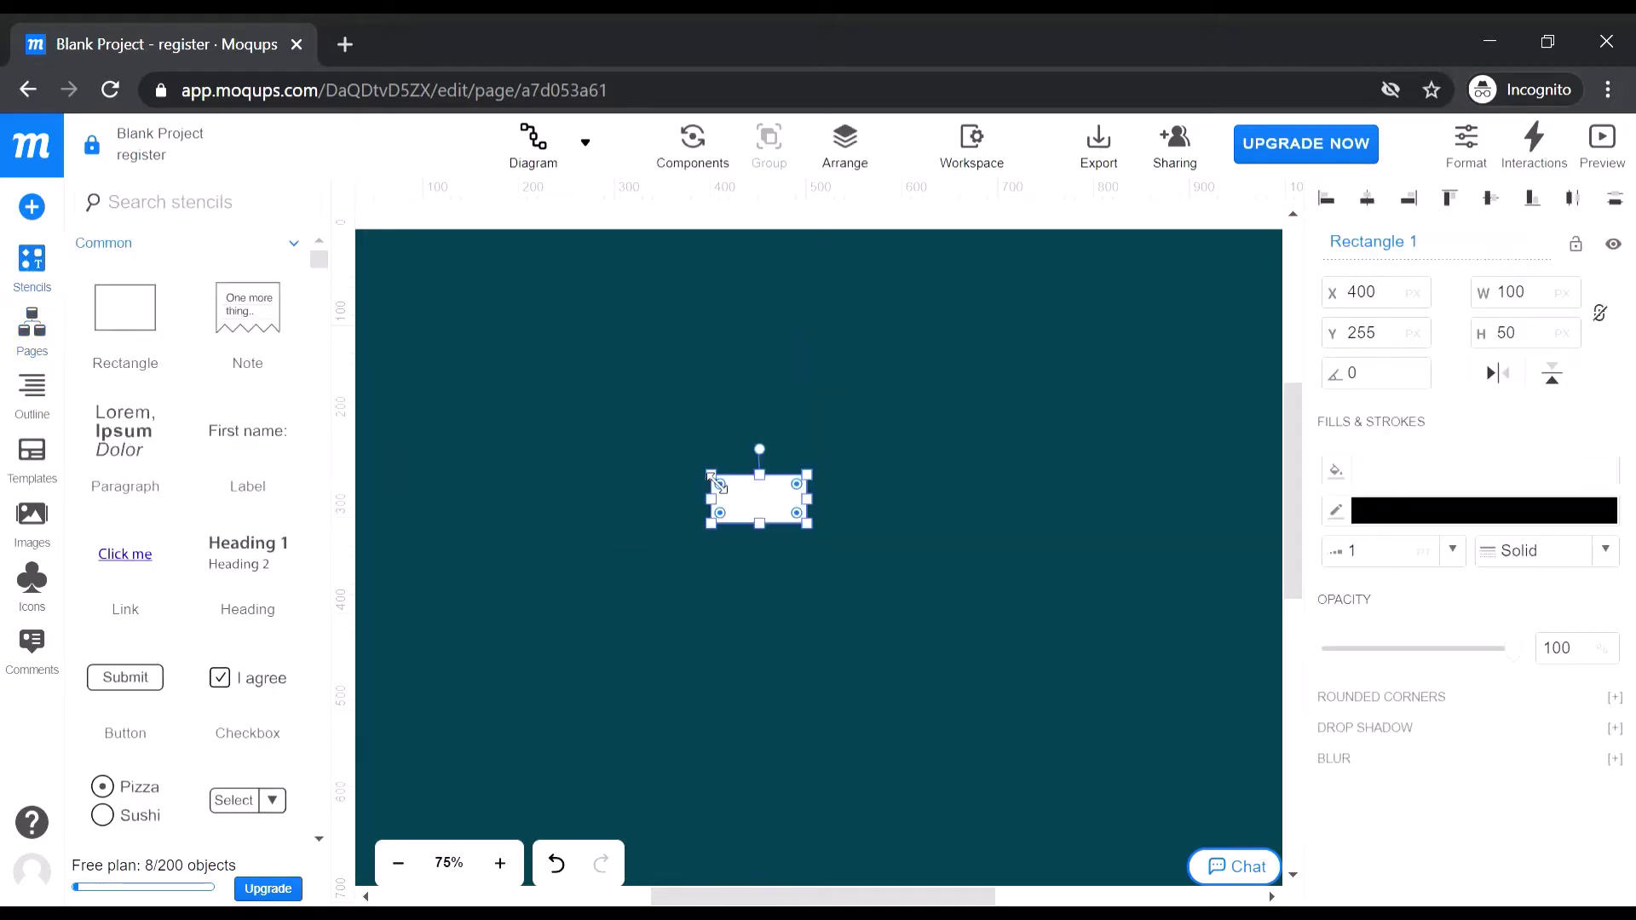
drag(806, 515, 1095, 880)
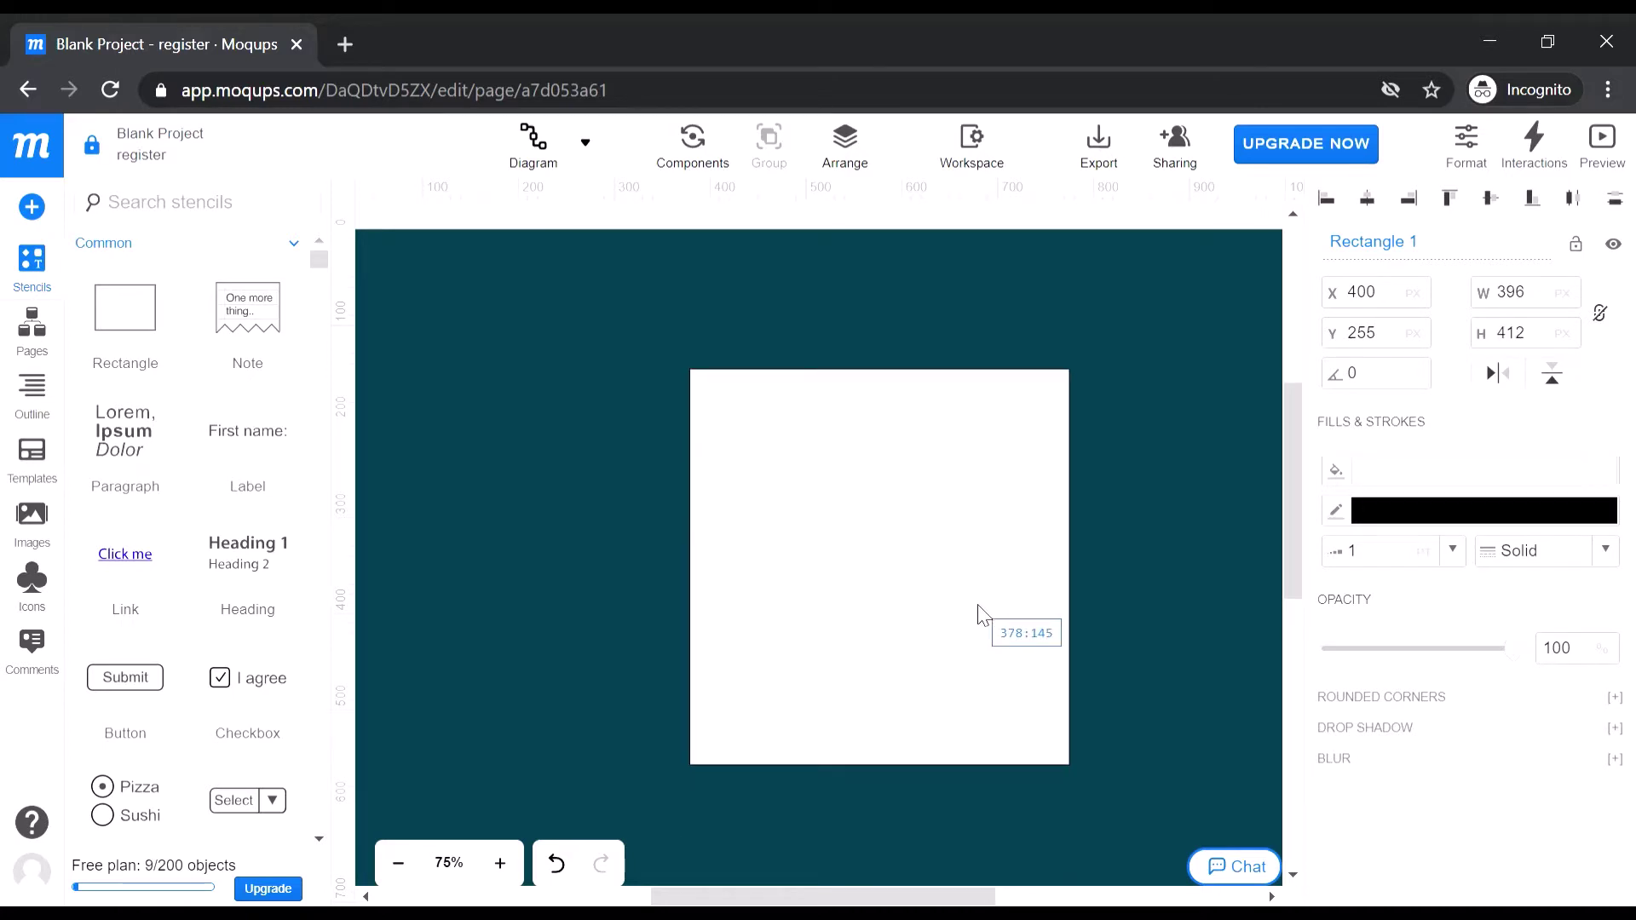
drag(980, 612, 982, 615)
drag(1078, 771, 1134, 889)
Move the white rectangle to about X 268, Y 125 on the teal background
scroll(986, 596, up, 3)
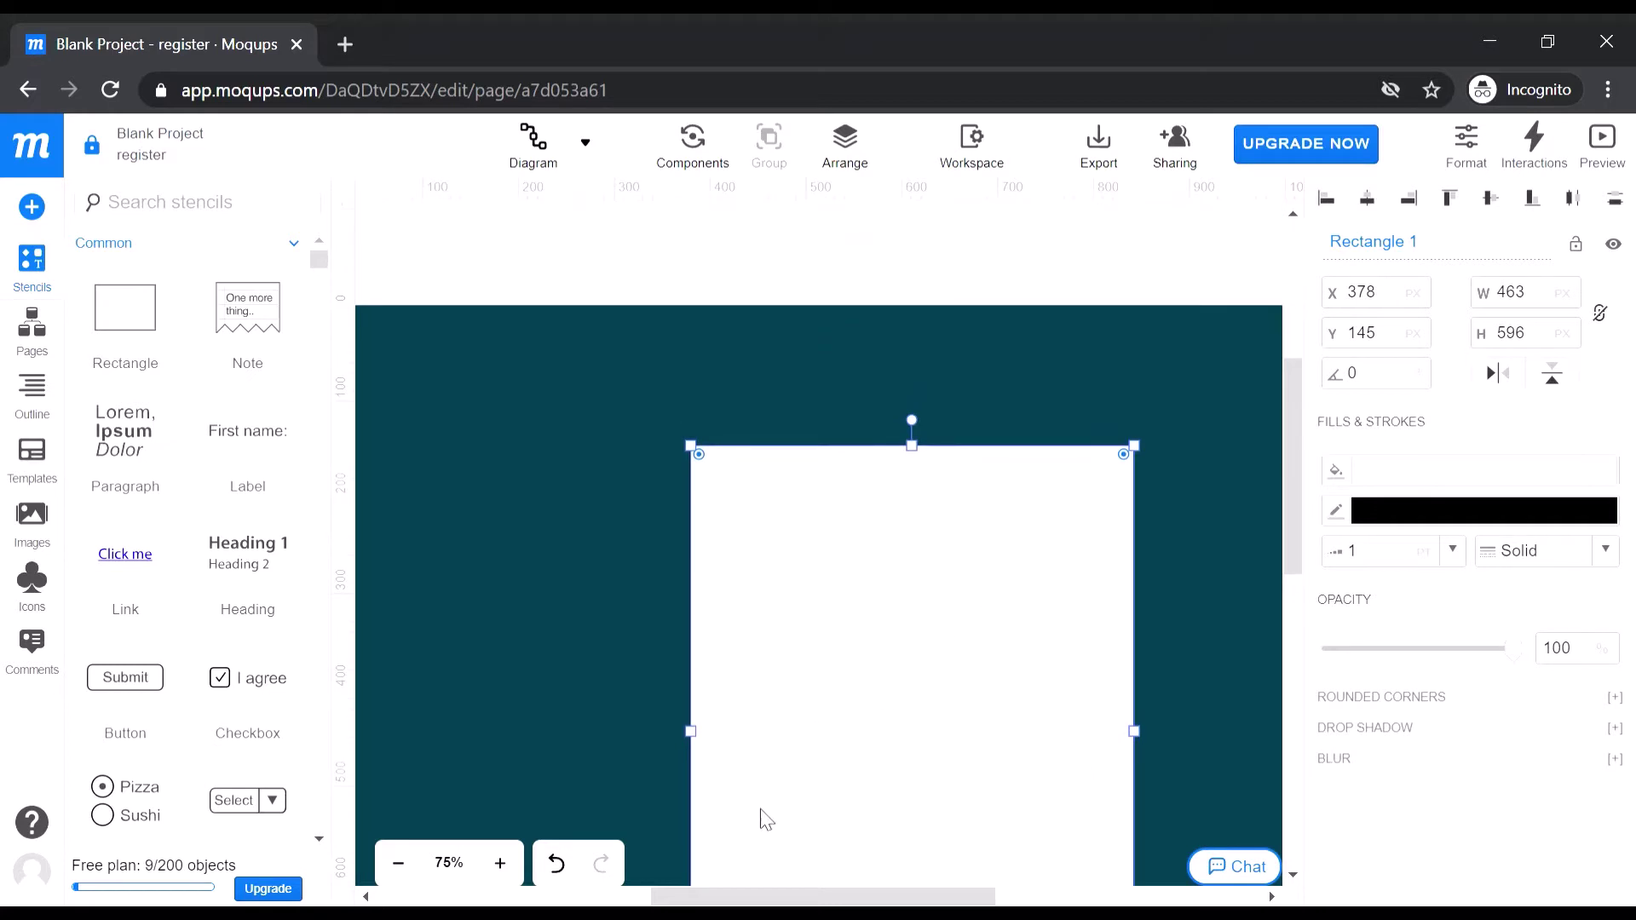
mouse_move(742, 895)
mouse_down()
mouse_move(881, 894)
mouse_move(708, 895)
mouse_move(733, 895)
mouse_up()
click(406, 878)
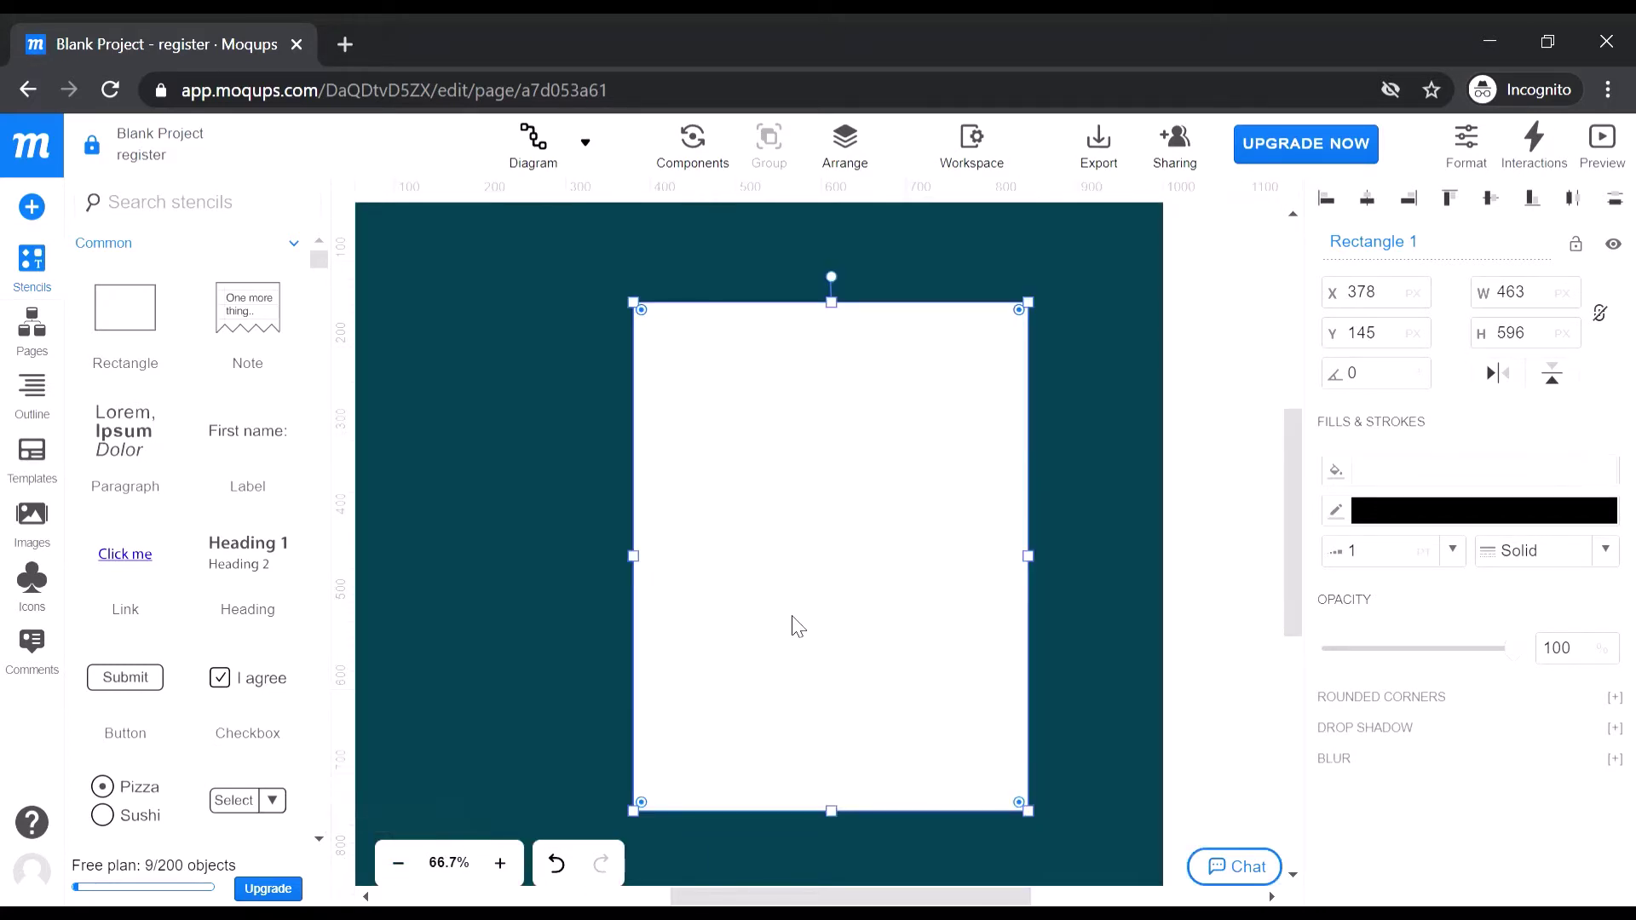
drag(793, 624, 708, 613)
scroll(718, 616, up, 3)
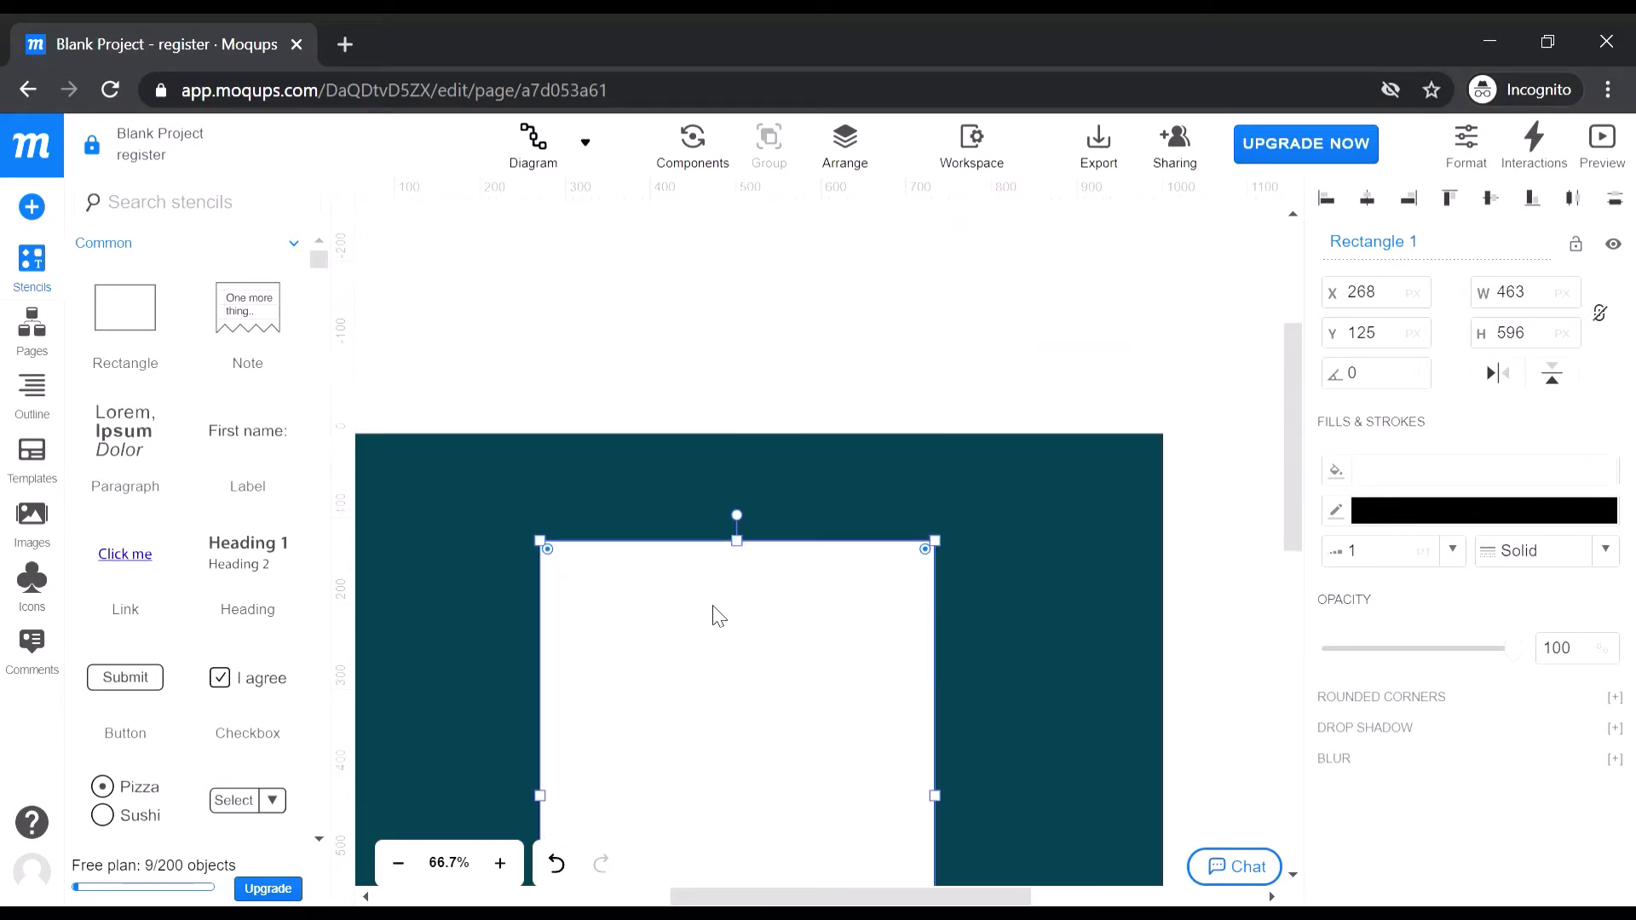
scroll(892, 647, down, 3)
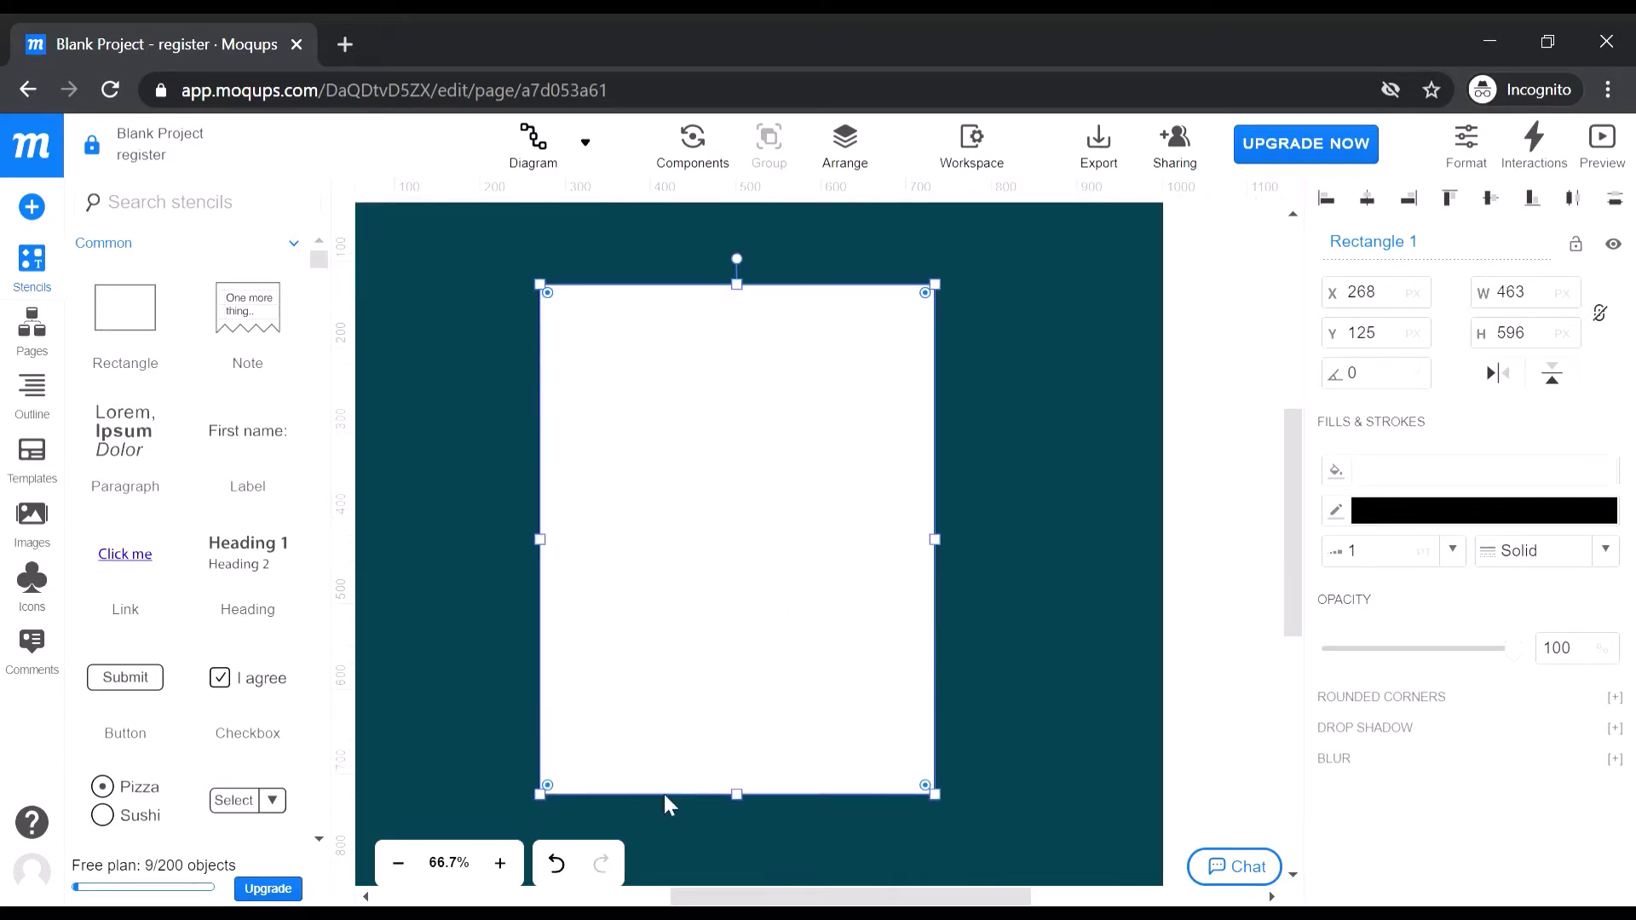
drag(750, 896, 714, 897)
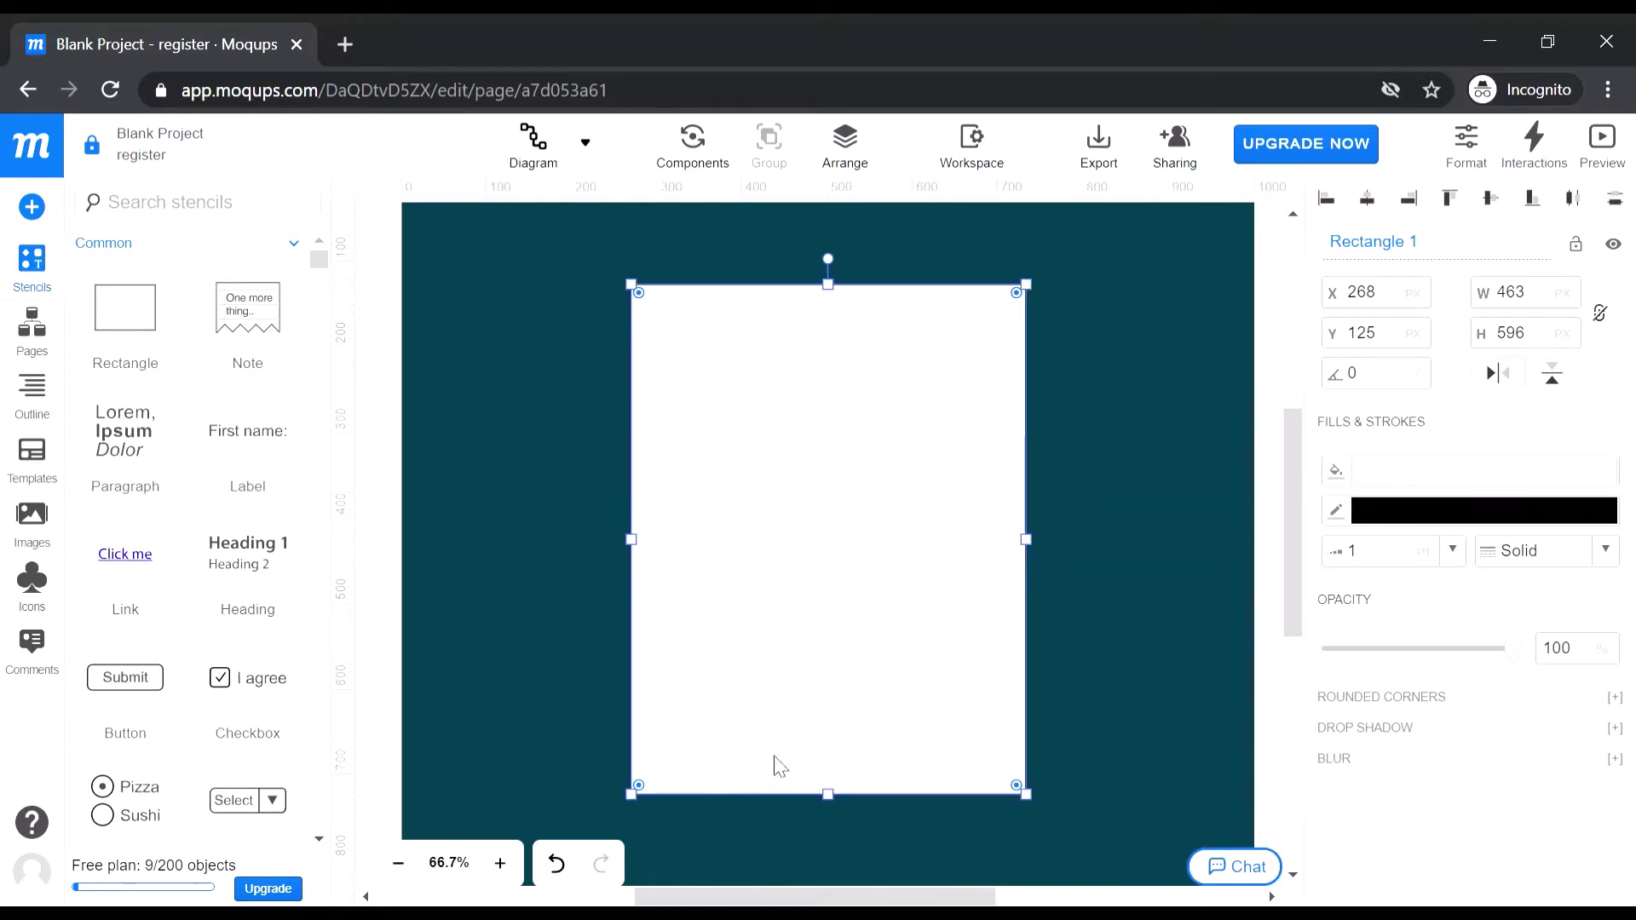
Stretch the white rectangle up to about Y 82 and down to a height of about 849 px
drag(828, 284, 826, 267)
scroll(847, 493, down, 1)
scroll(831, 704, down, 4)
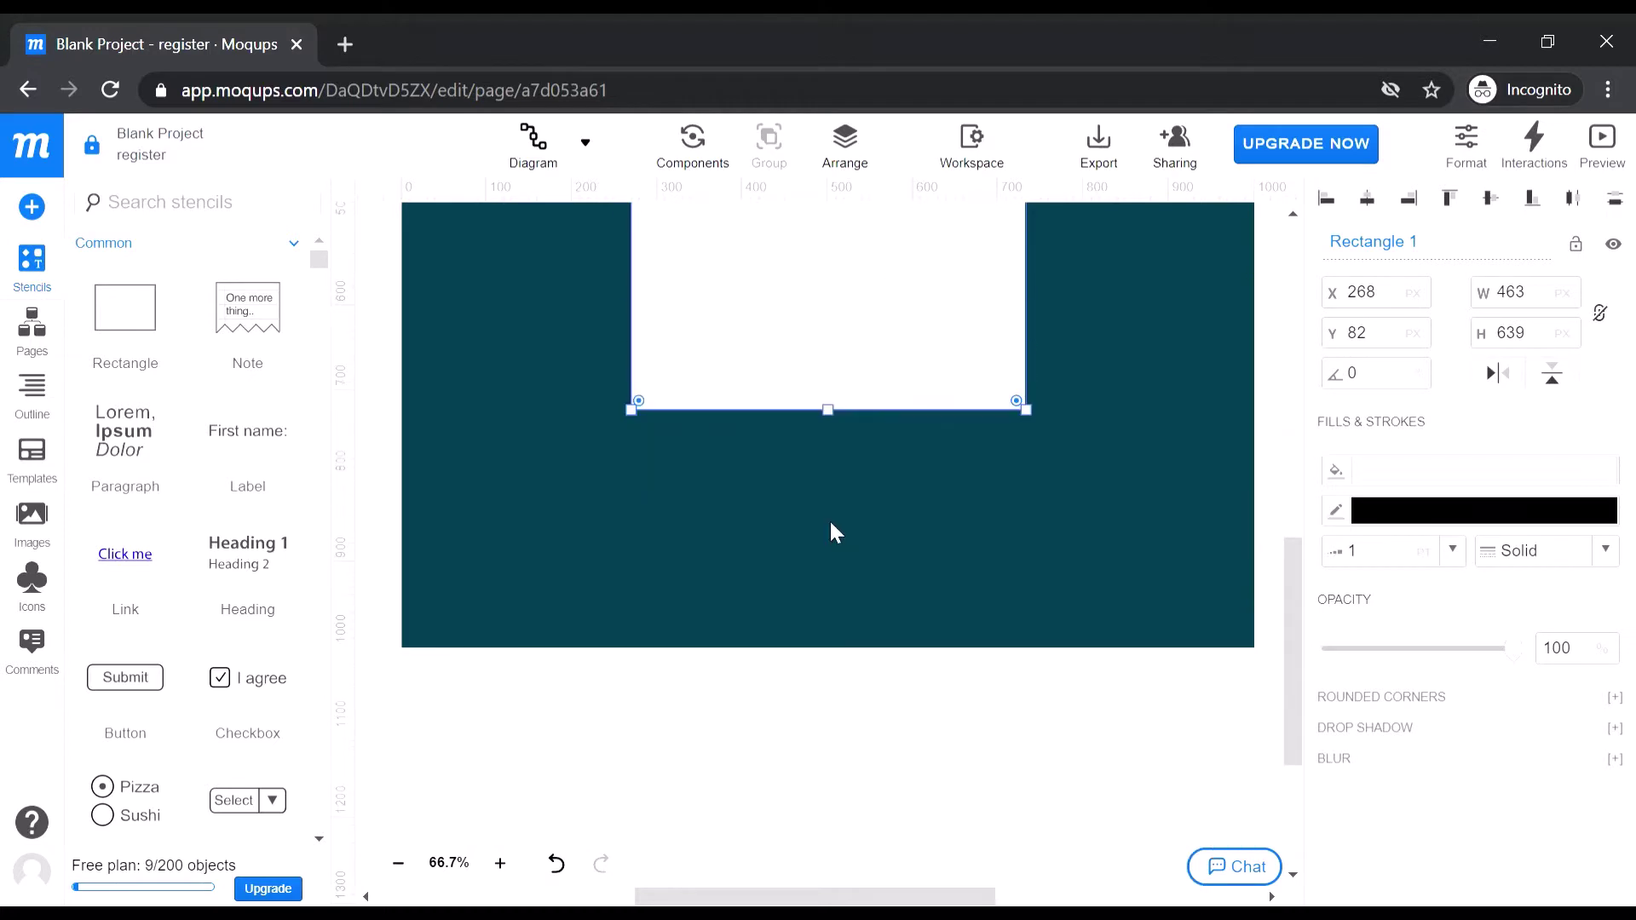
drag(835, 424, 842, 586)
scroll(846, 588, up, 10)
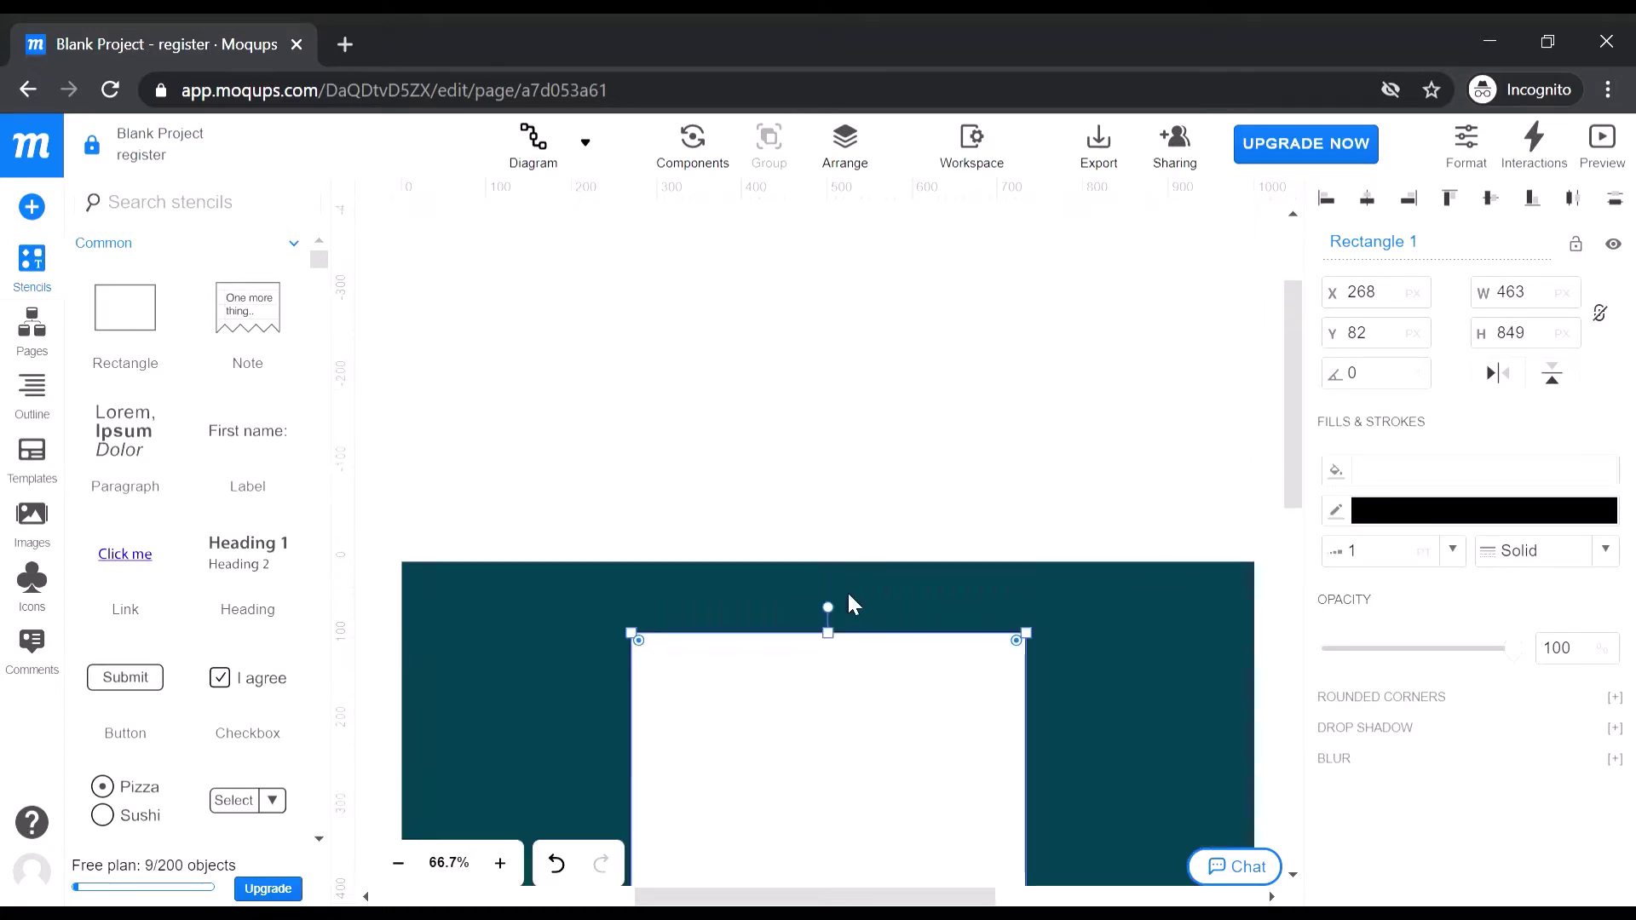
scroll(1067, 652, down, 5)
Widen the white rectangle to about 630 px and position it at about X 185, Y 75
click(1065, 645)
click(943, 556)
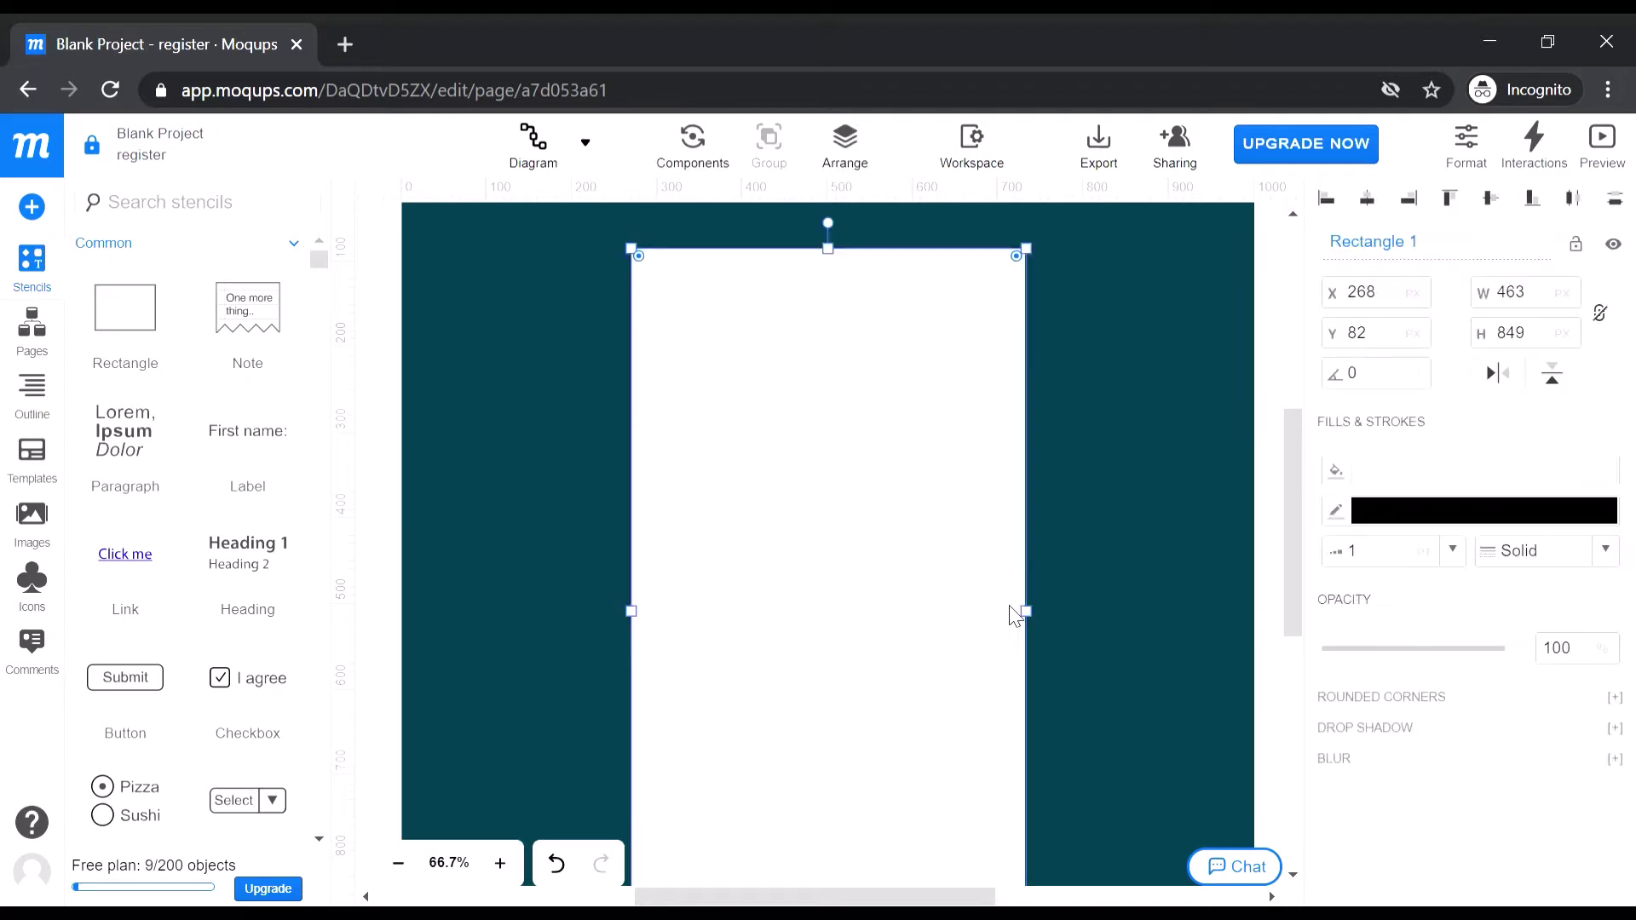
drag(1036, 612, 1086, 611)
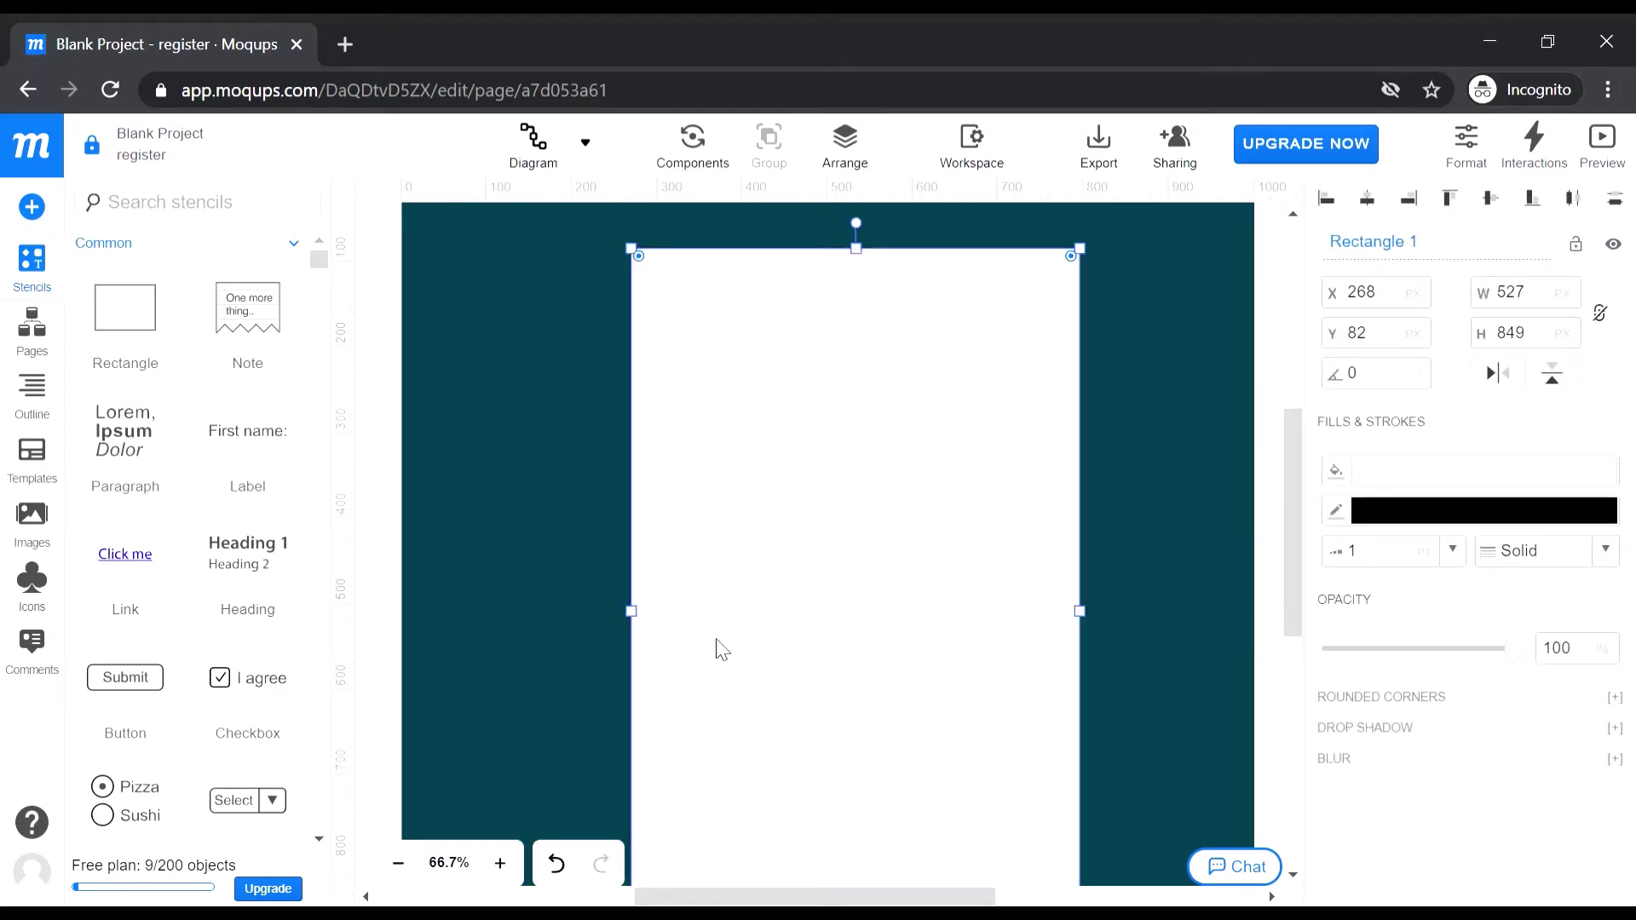
drag(631, 611, 681, 605)
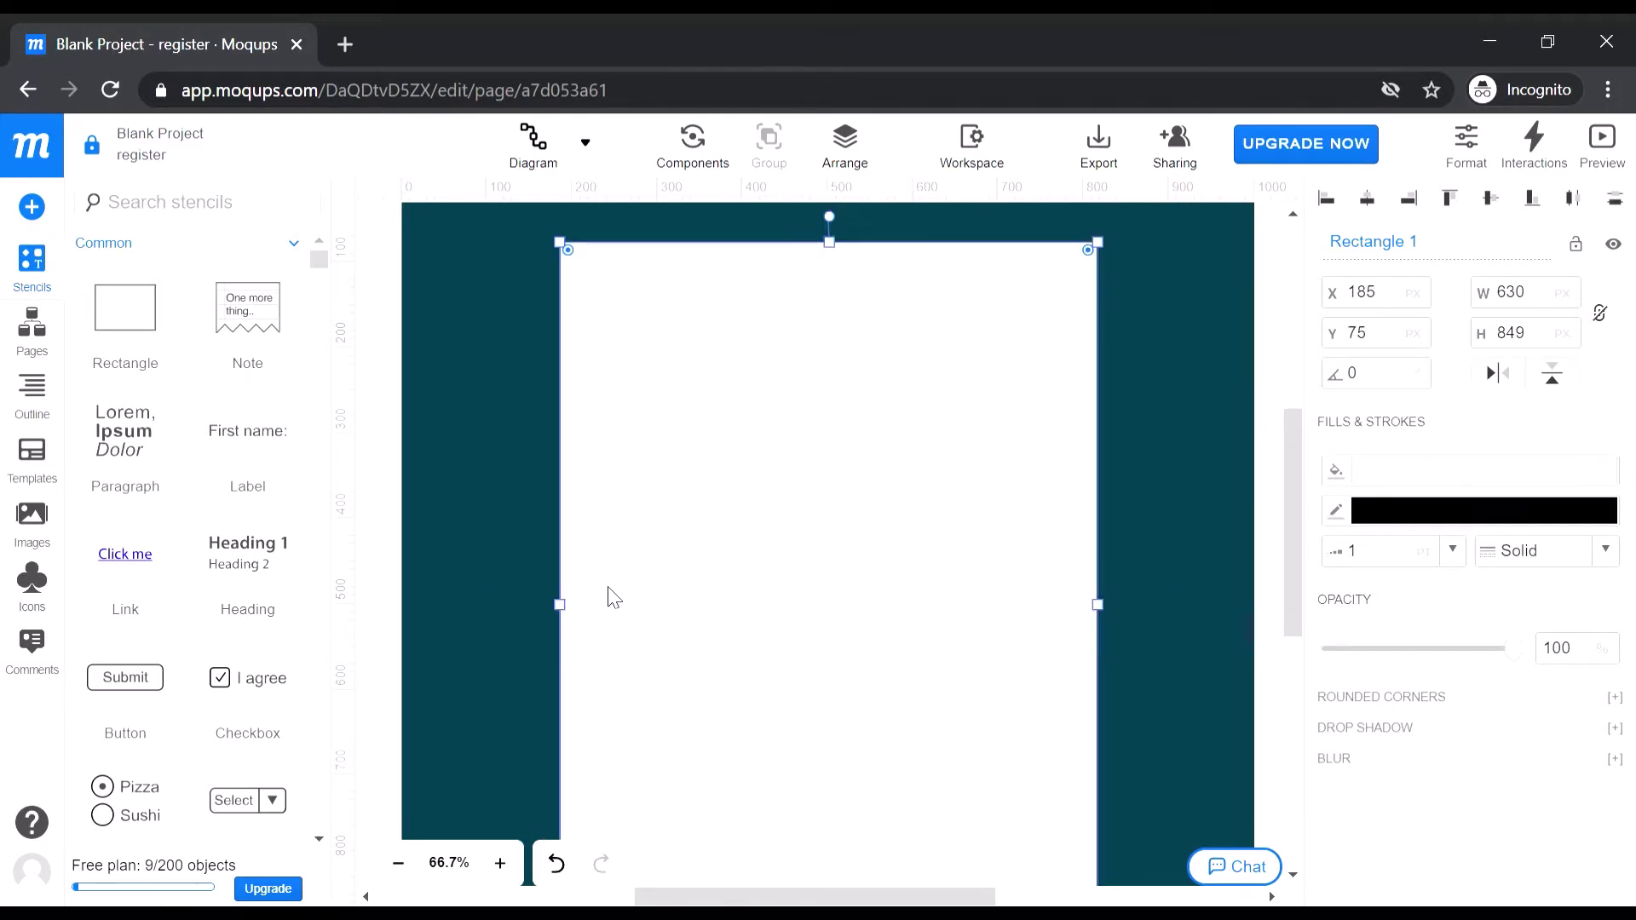
click(512, 553)
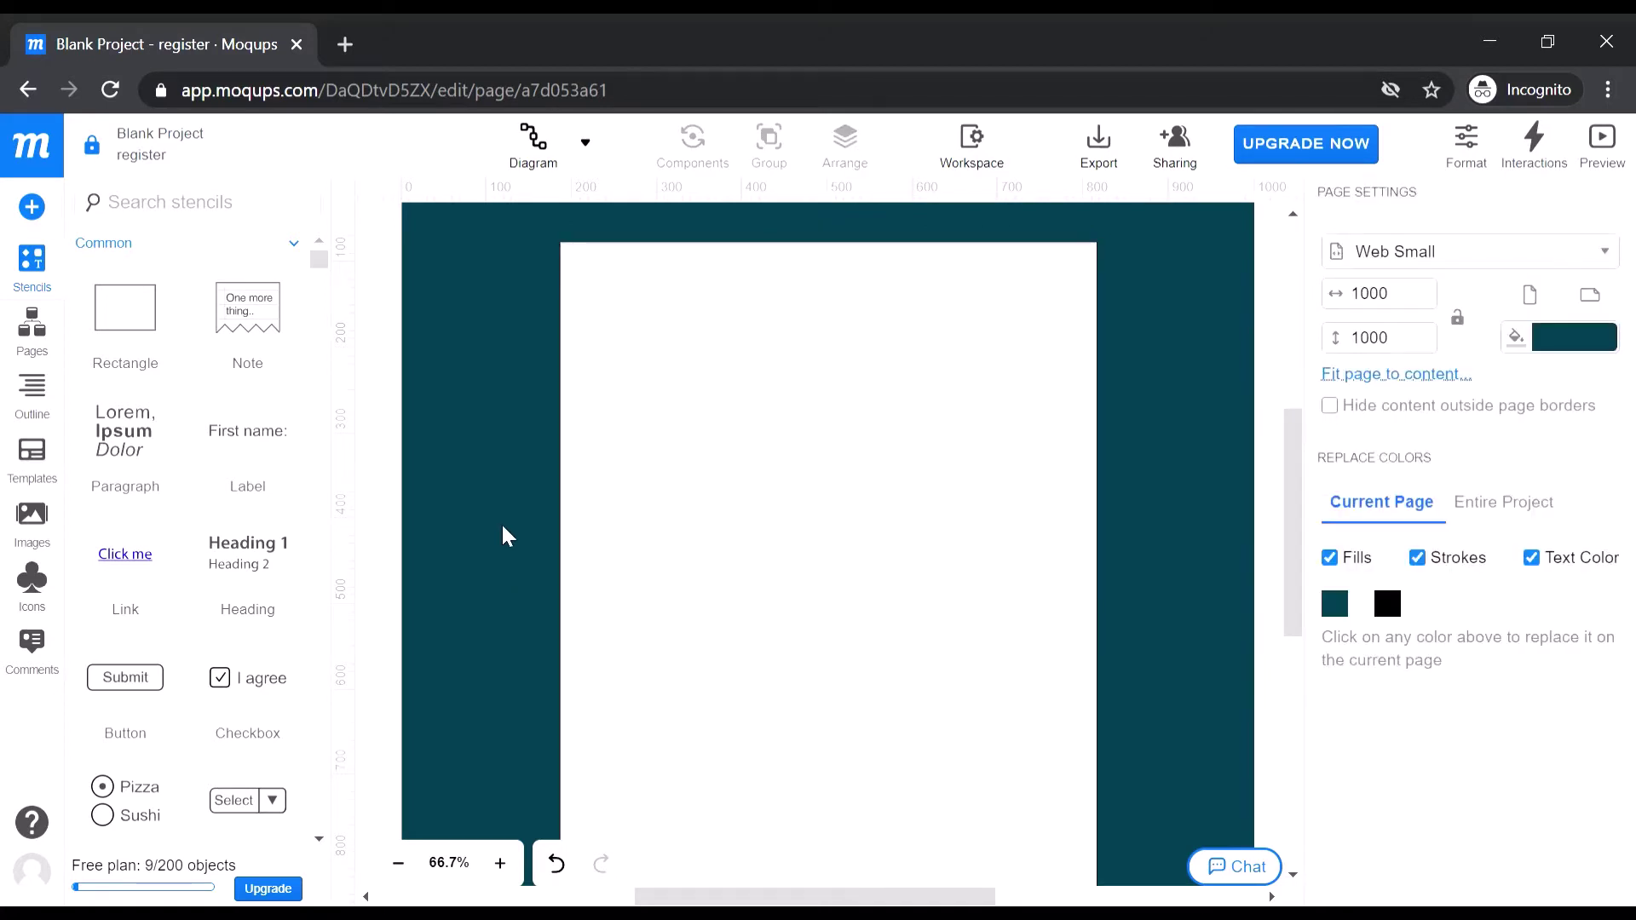
Check the properties of the heading and account icon on the login page, and return to the register page
scroll(503, 537, up, 3)
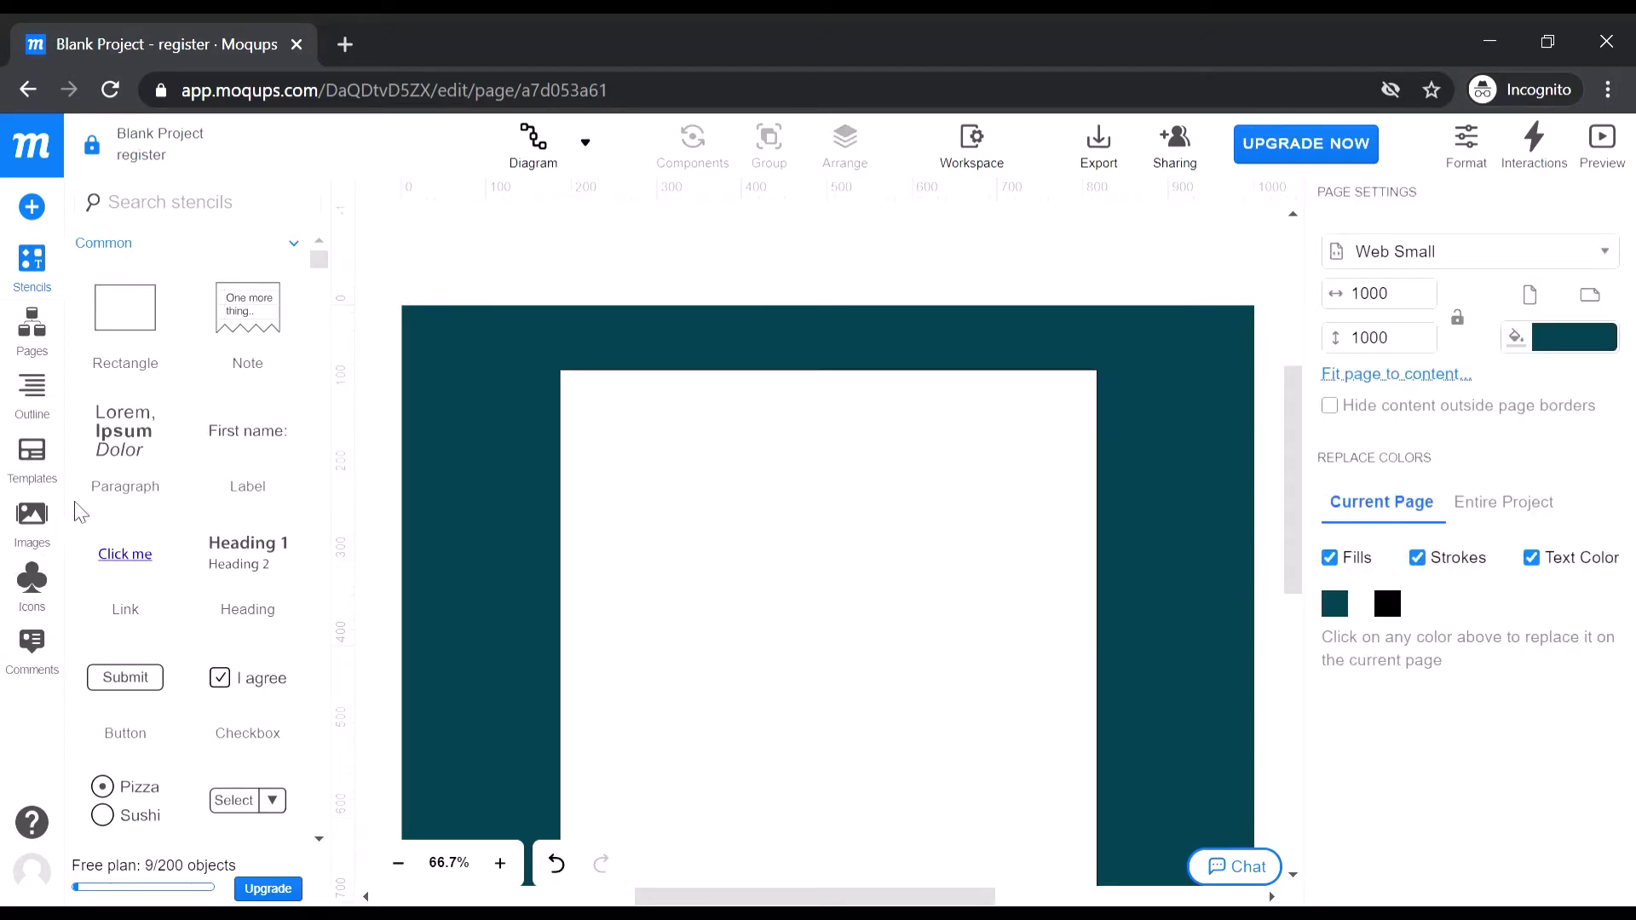
click(49, 342)
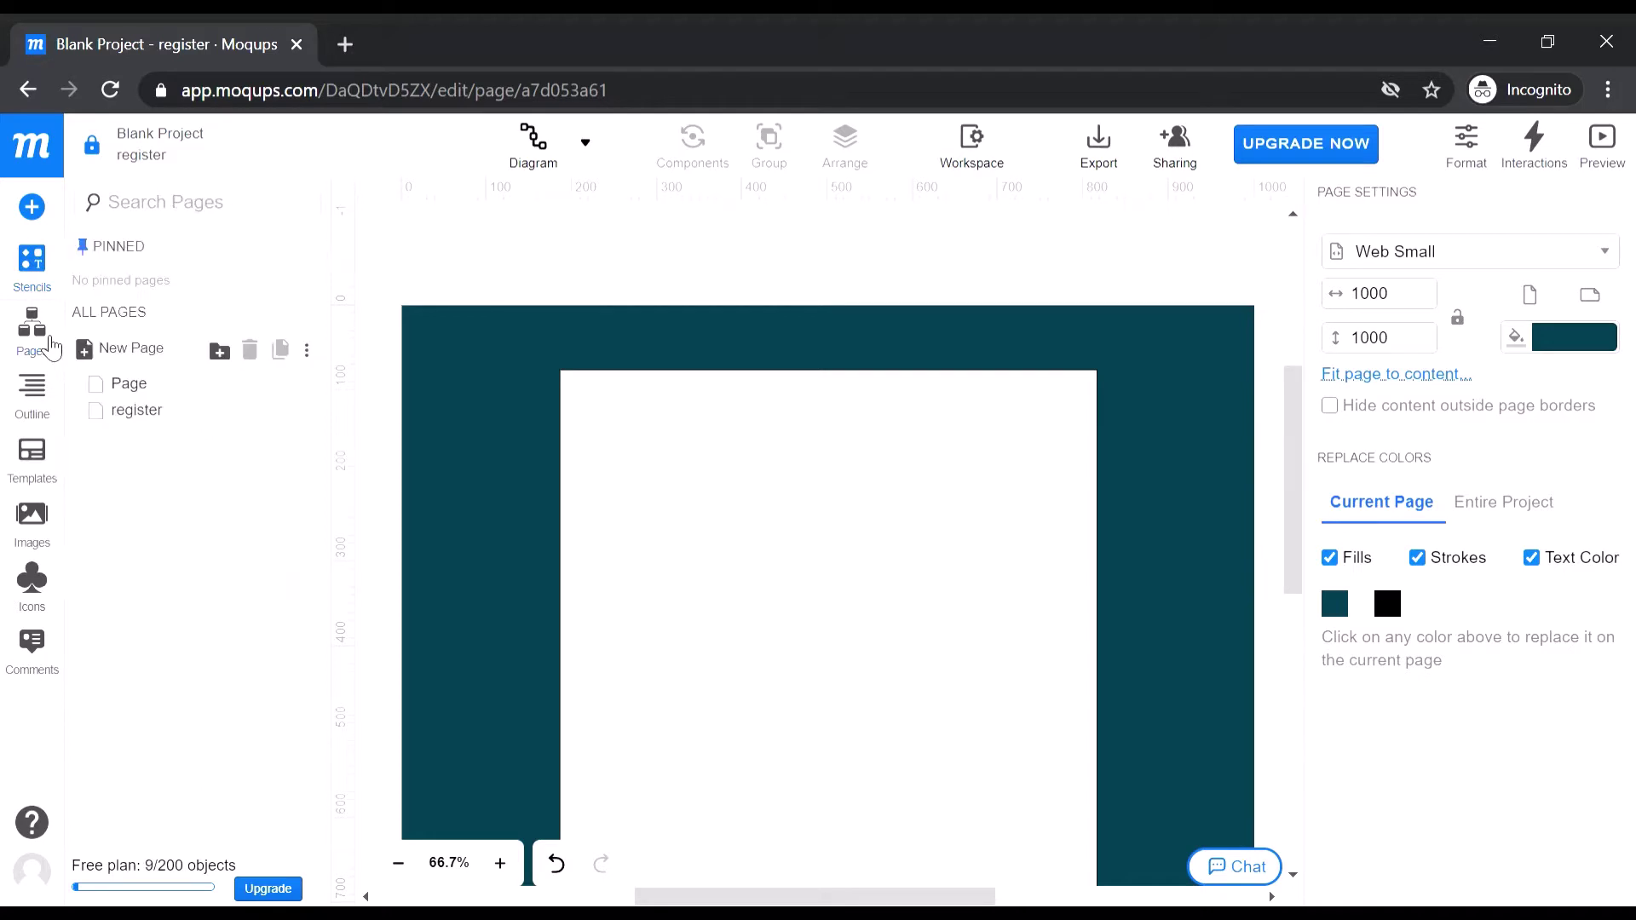
click(132, 385)
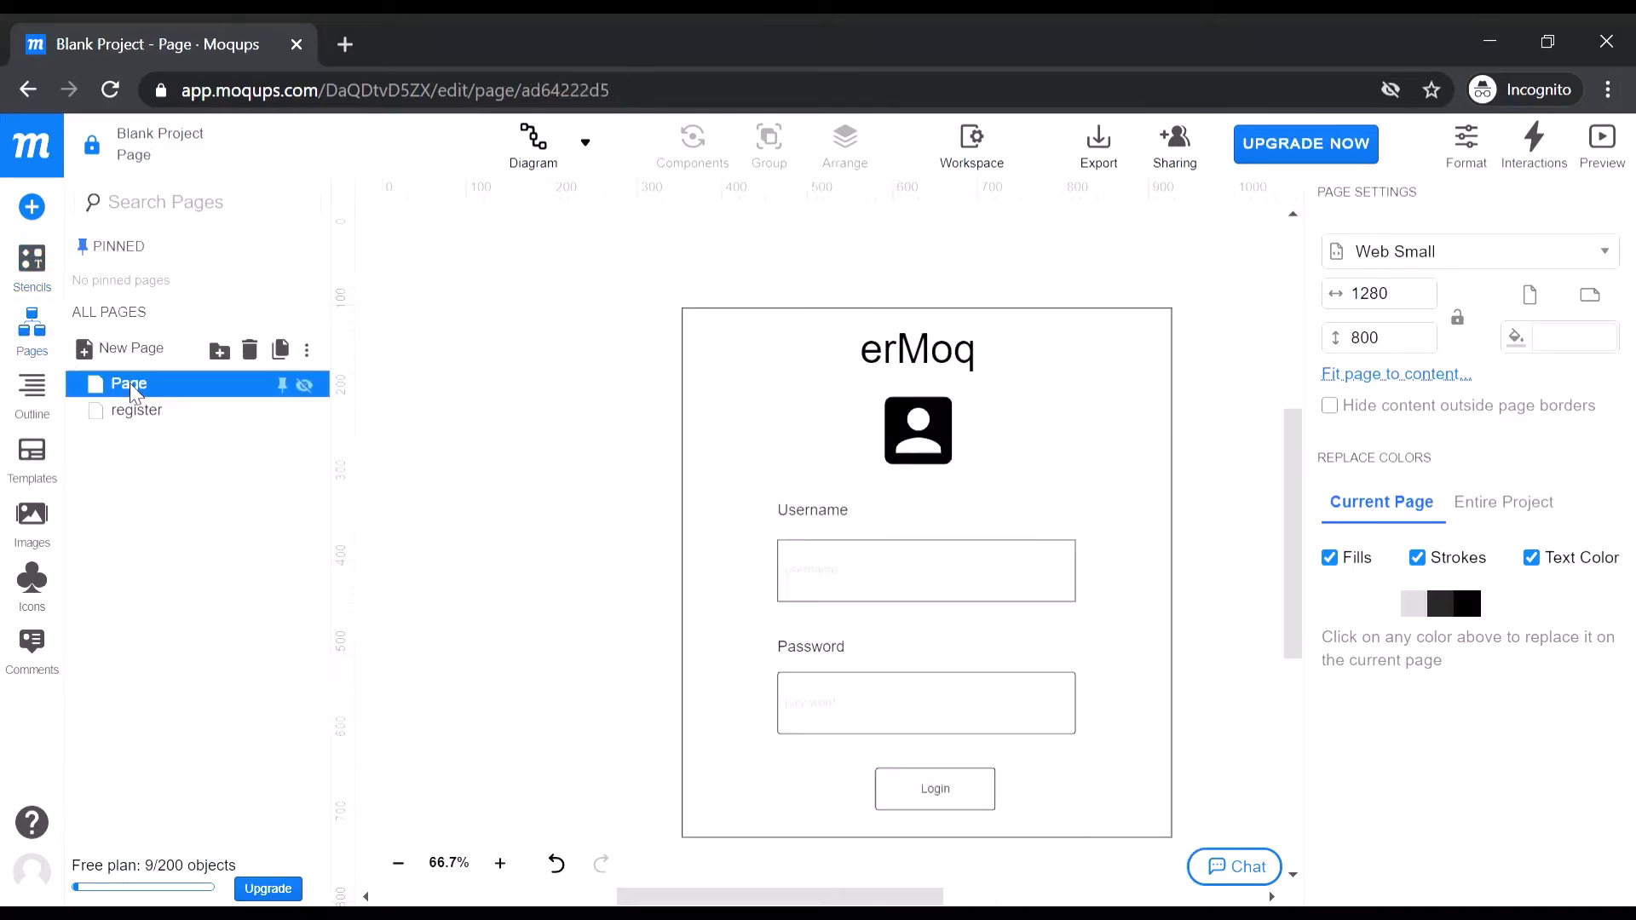
click(913, 366)
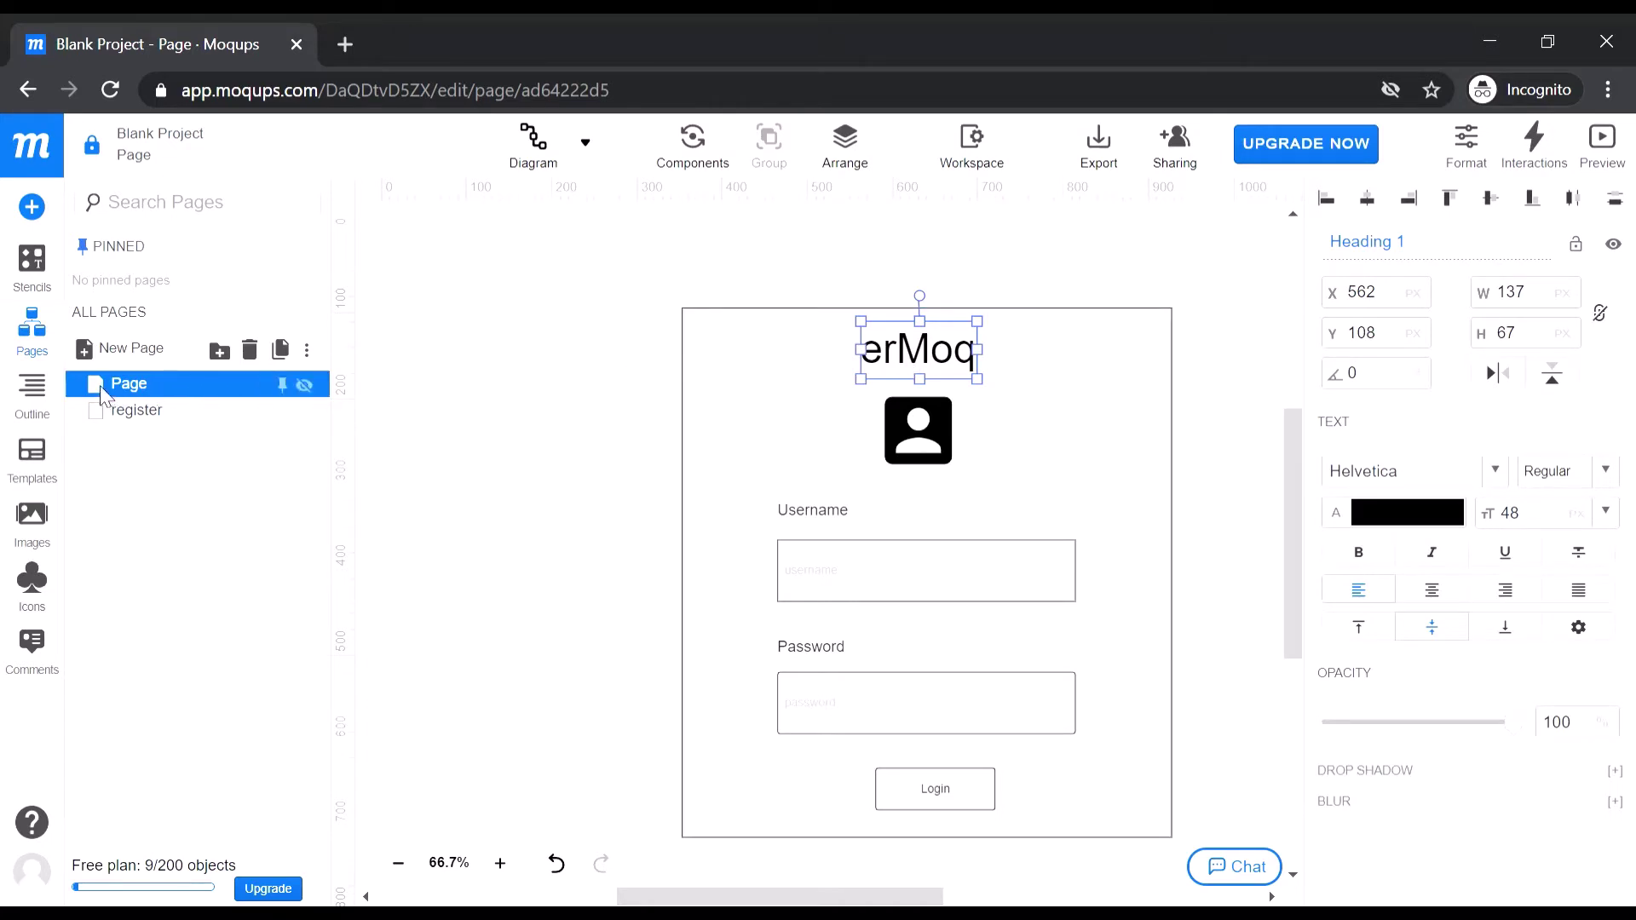
key(Tab)
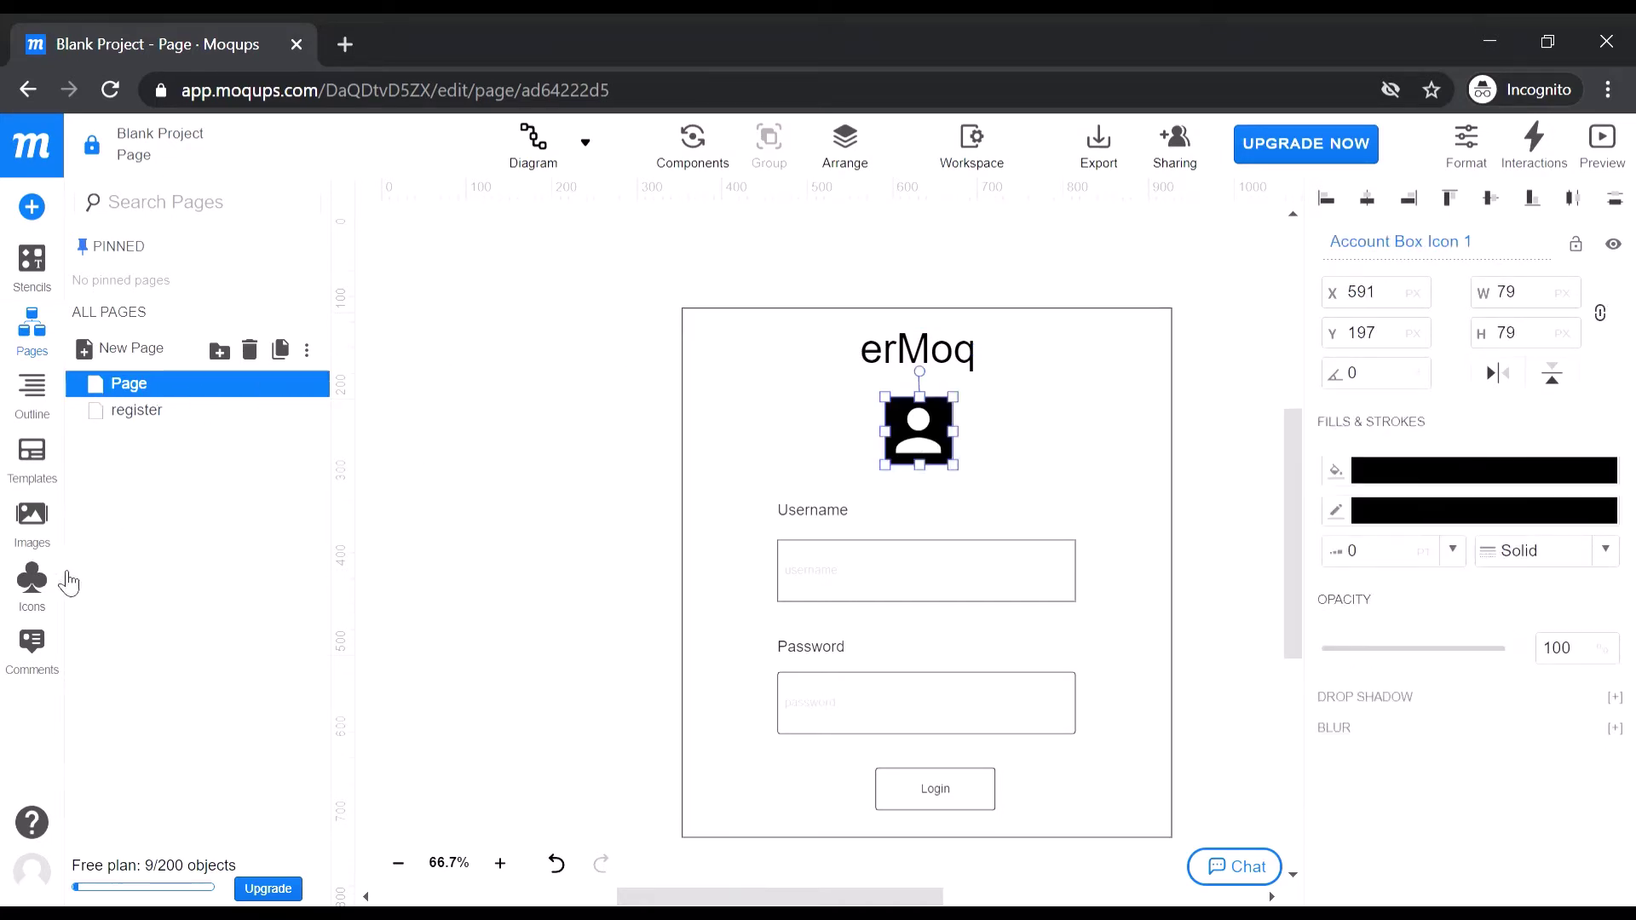
click(137, 411)
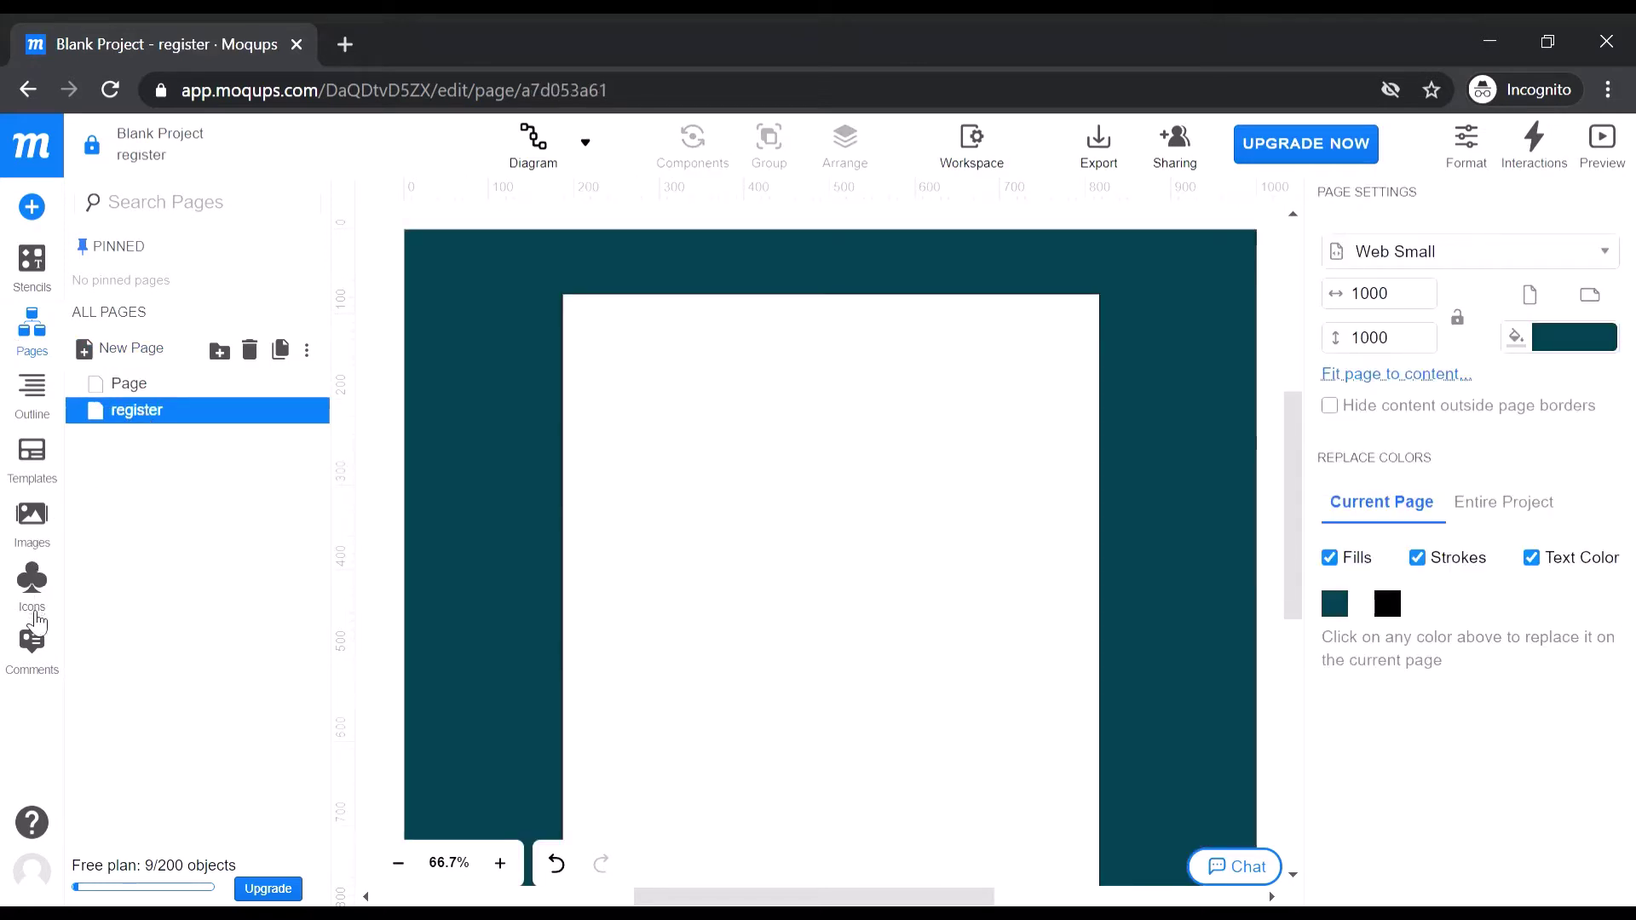
Try an account box icon near the top of the white rectangle, and delete it
click(32, 586)
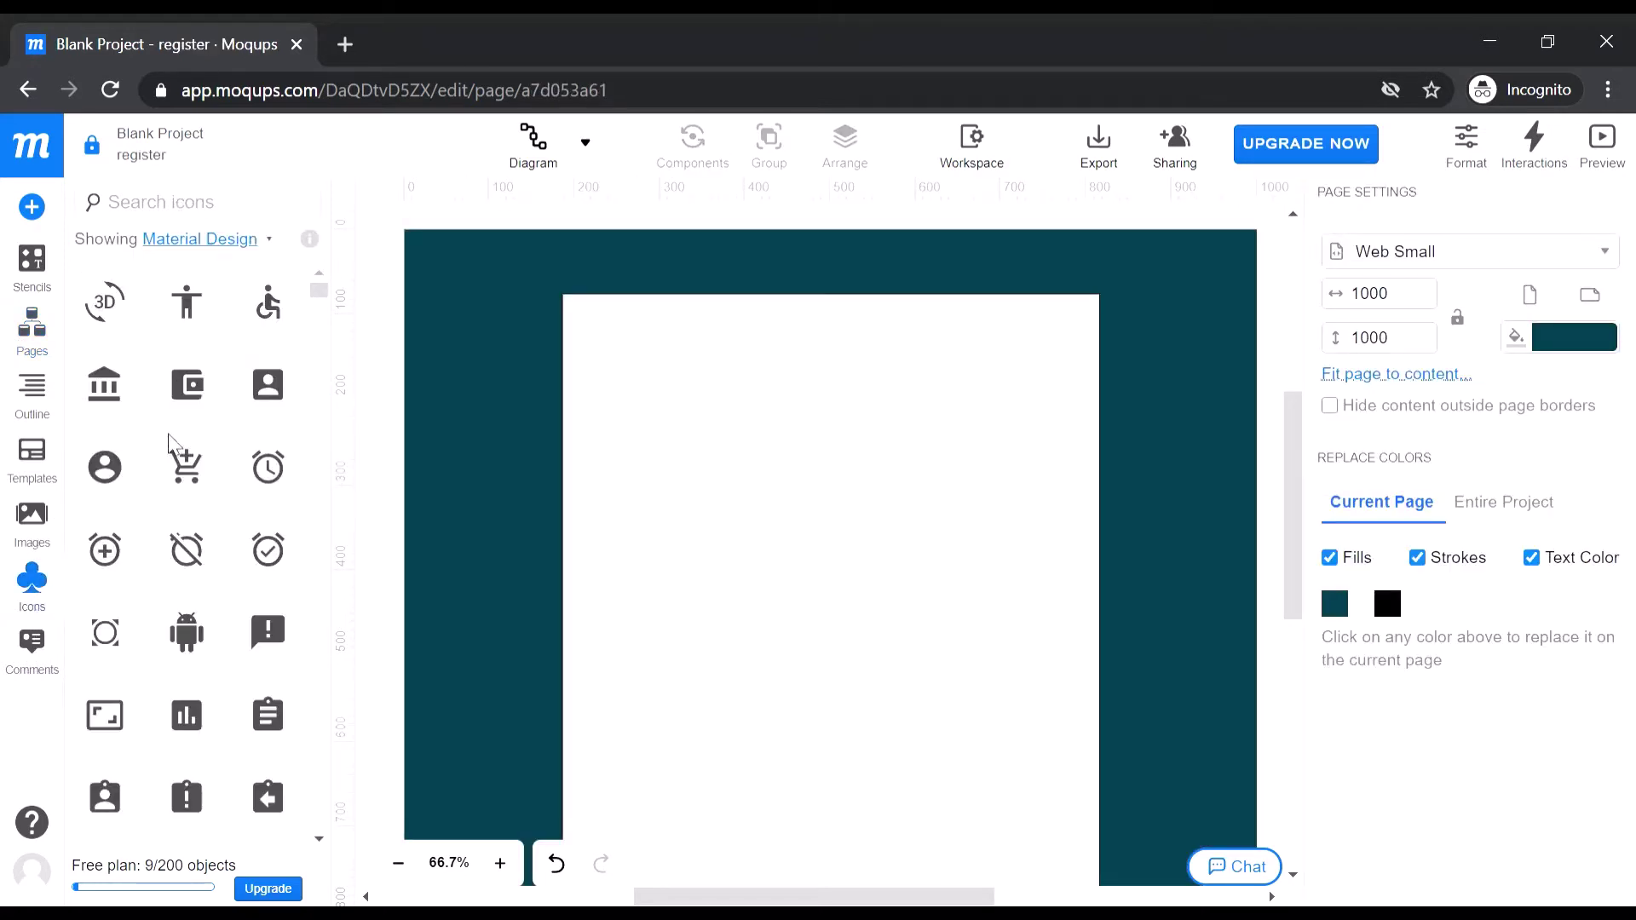
drag(267, 388, 824, 413)
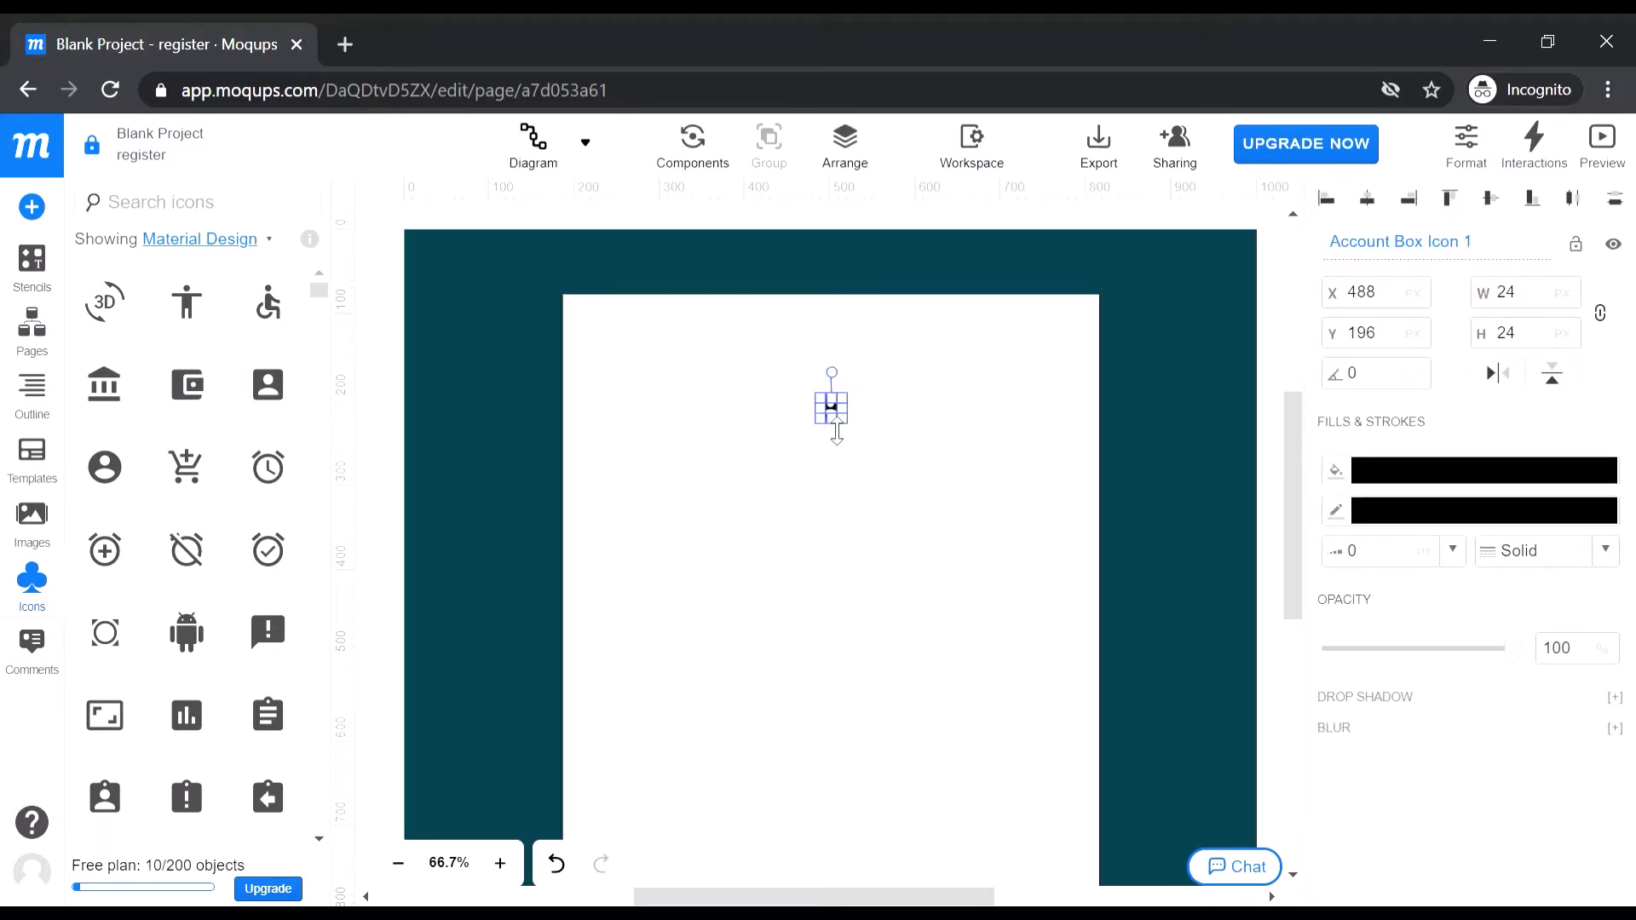
key(Delete)
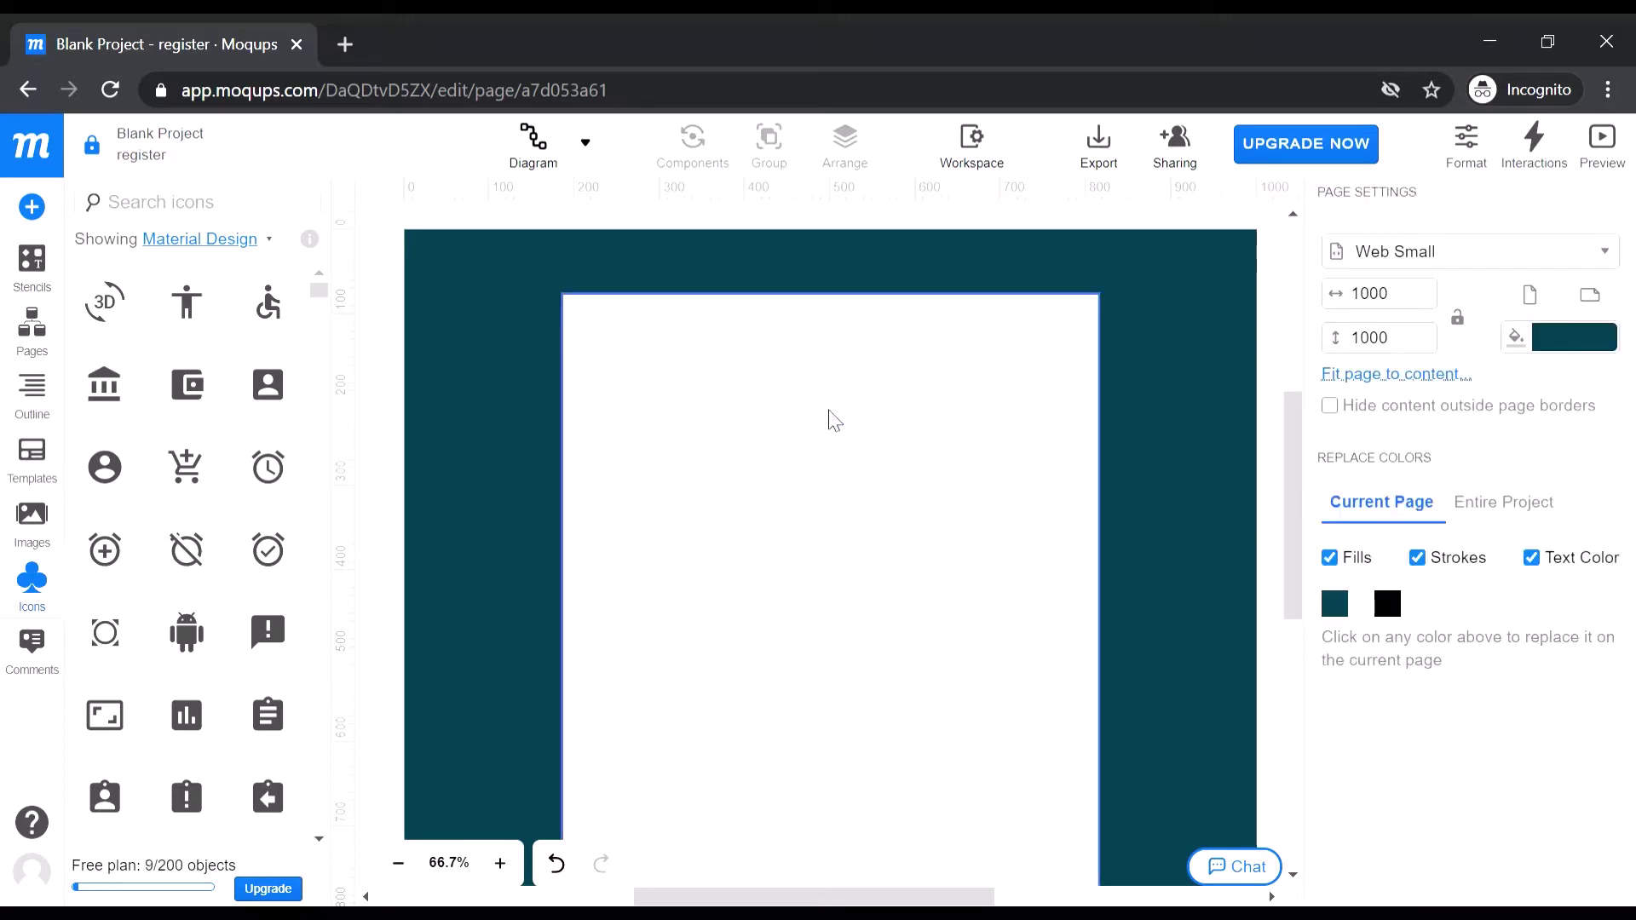
Place an account circle icon near the top of the white rectangle and centre it horizontally
drag(105, 467, 824, 439)
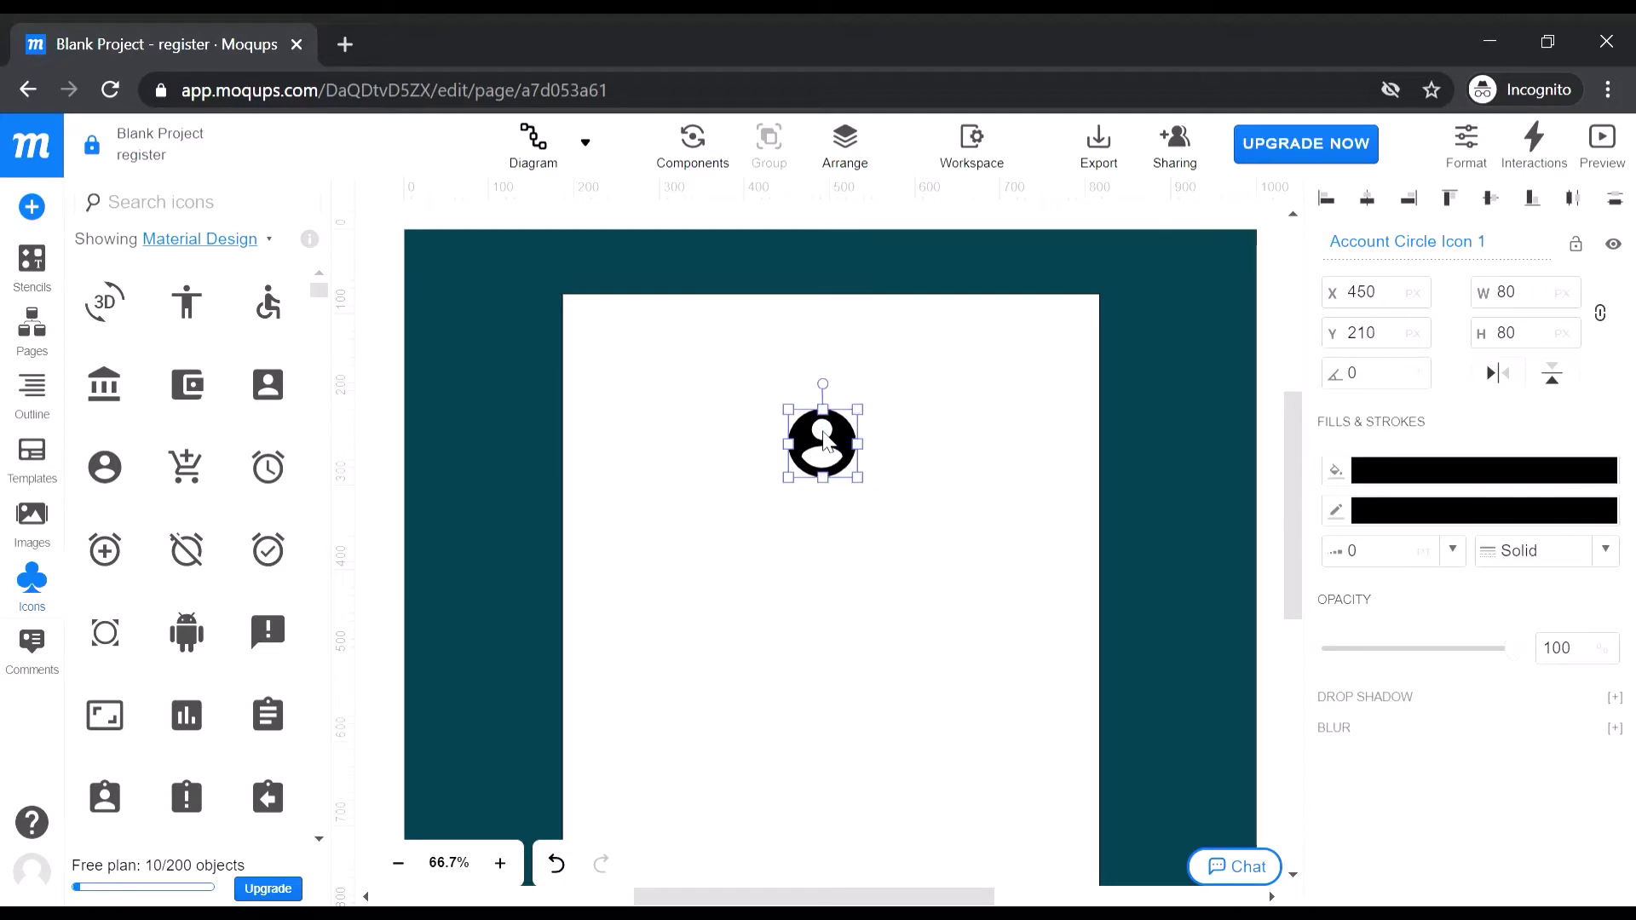
right_click(824, 439)
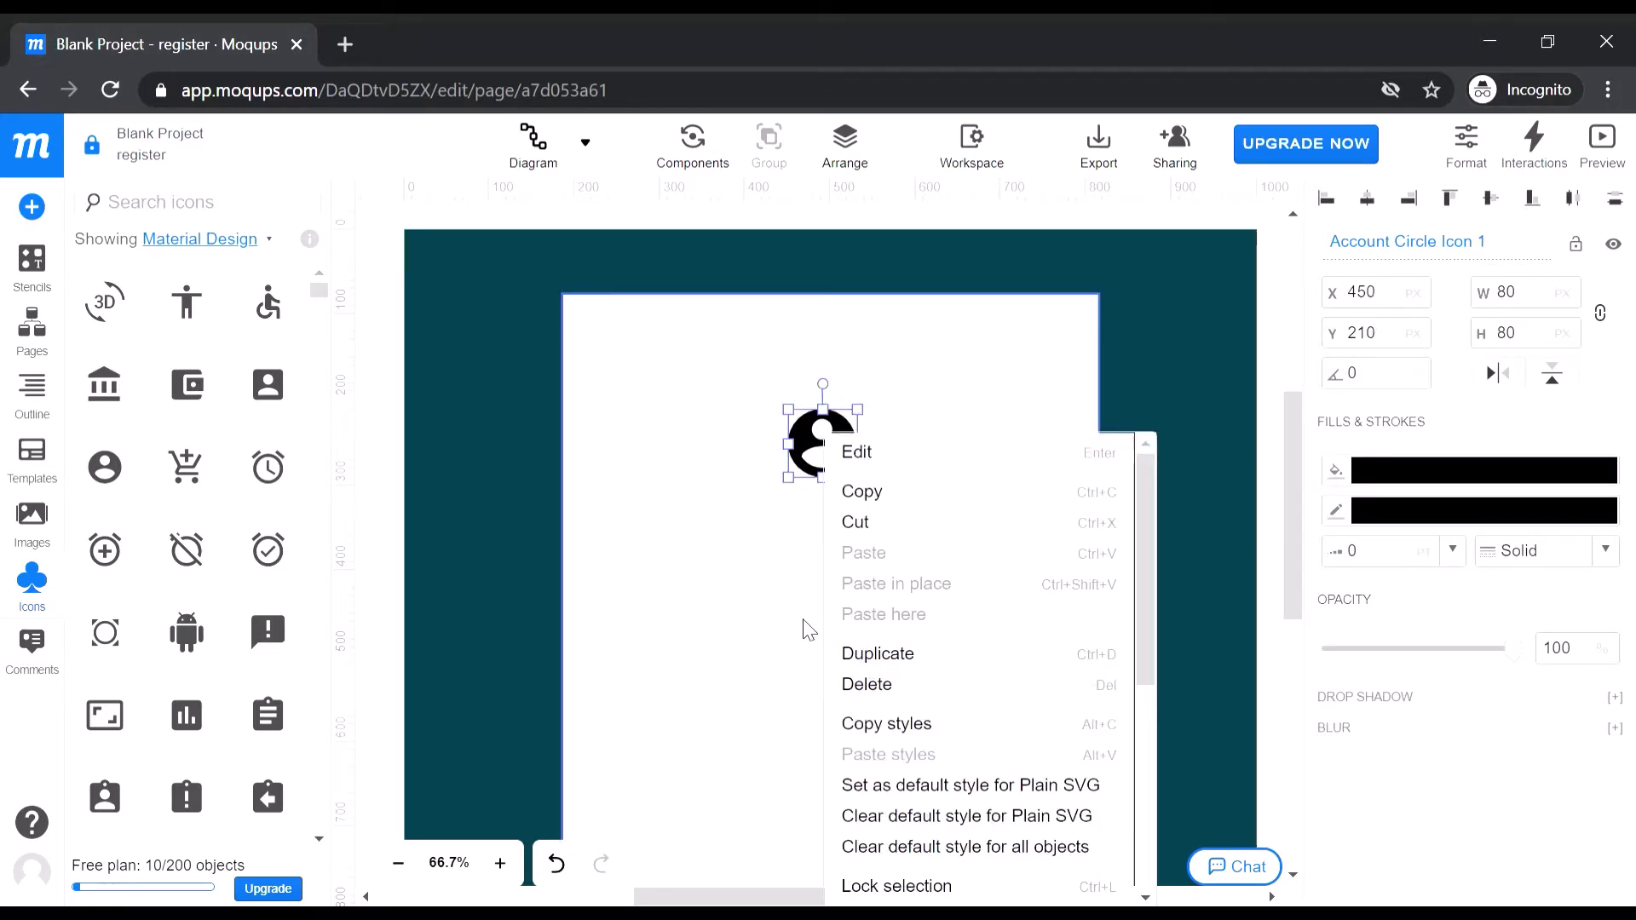
click(767, 563)
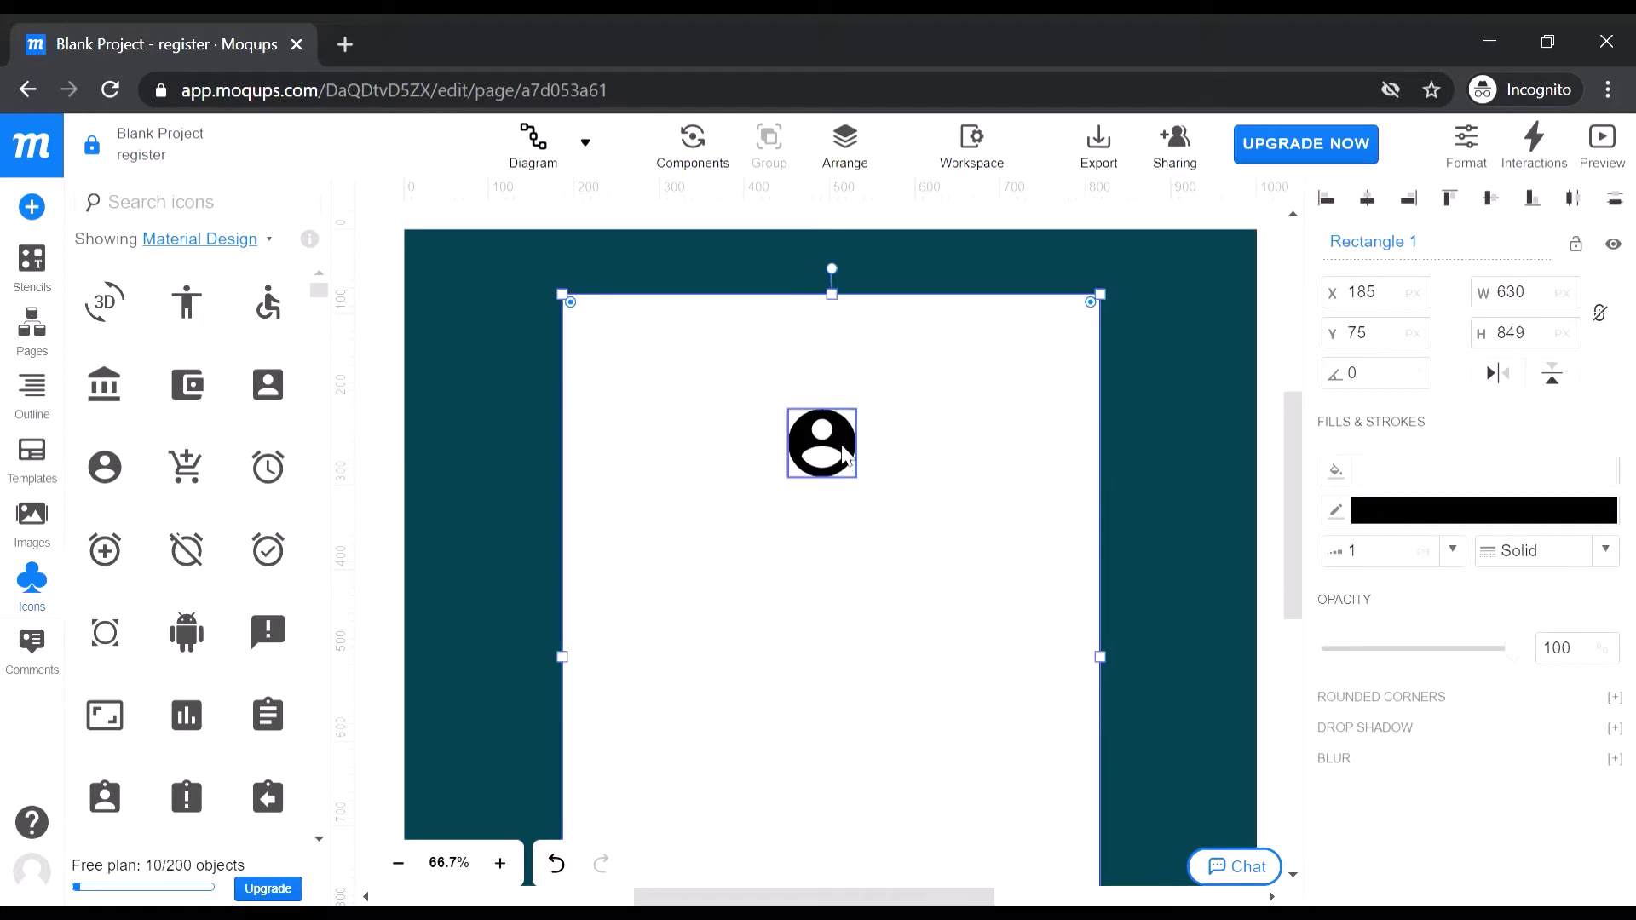
mouse_move(848, 444)
mouse_down()
mouse_move(860, 420)
mouse_move(832, 416)
mouse_up()
click(858, 494)
click(854, 436)
click(718, 533)
click(779, 466)
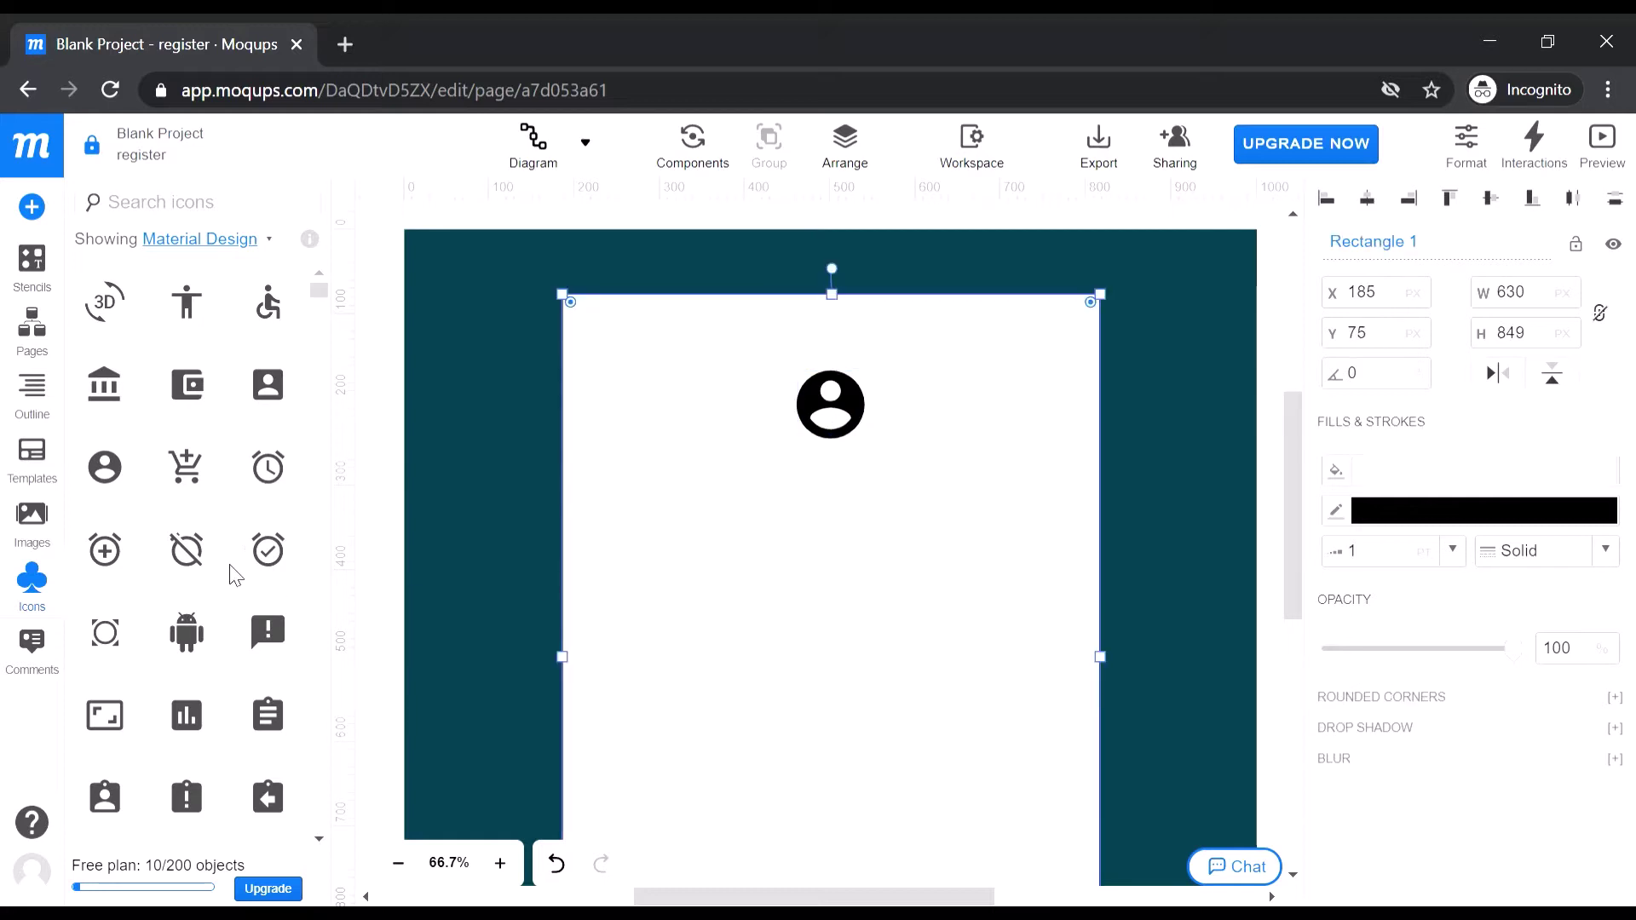
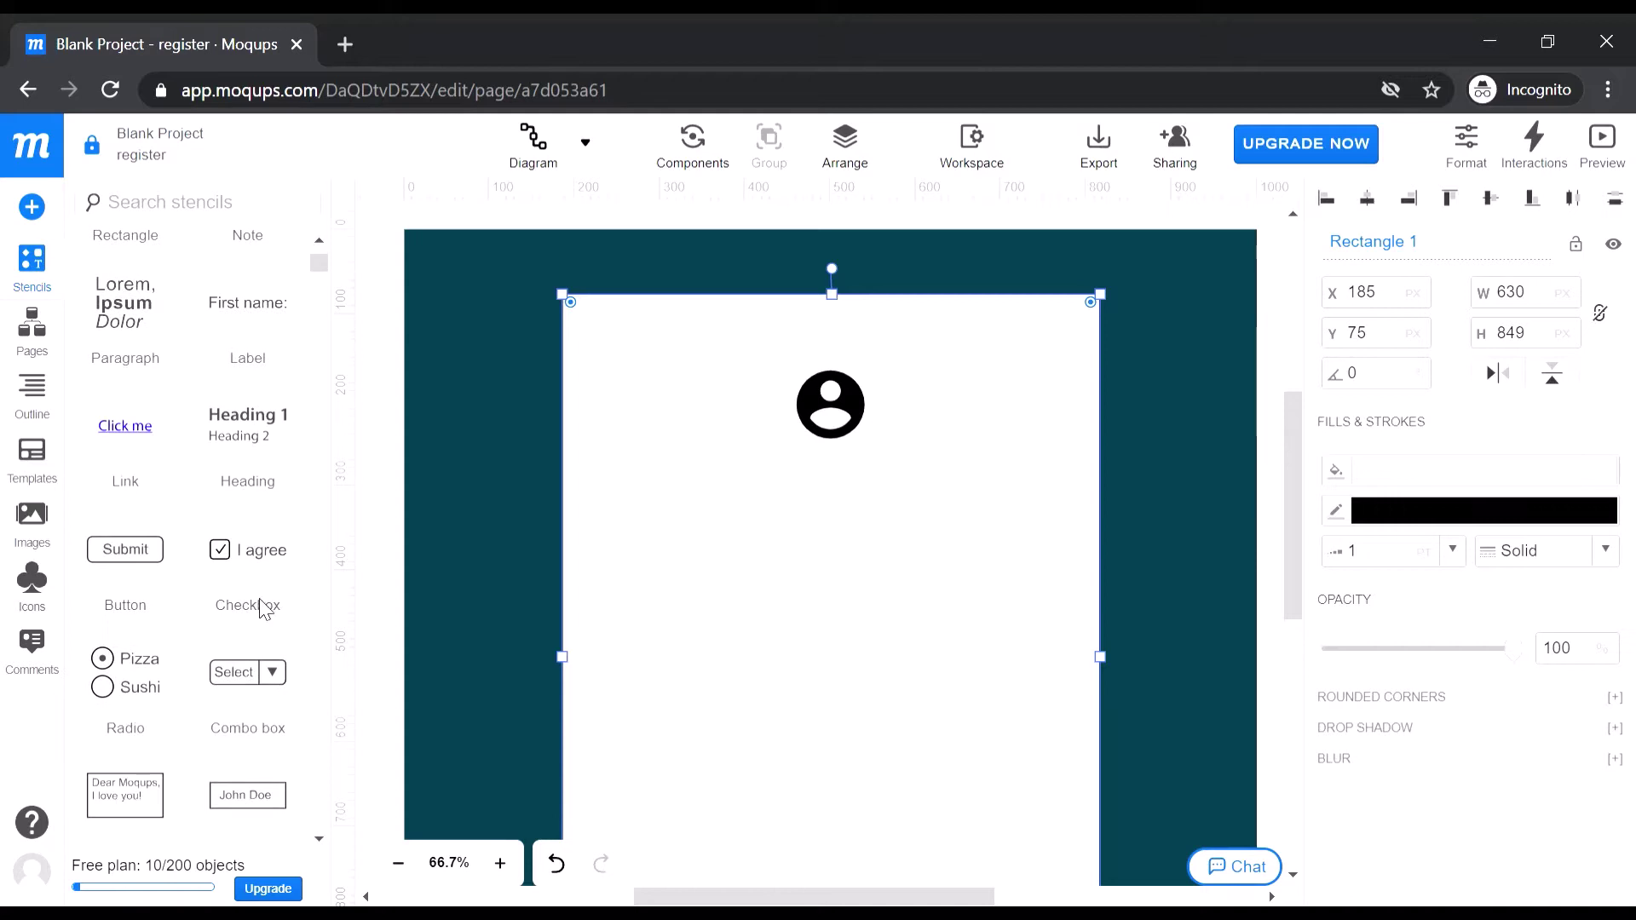
Add a text input below the account icon, about 408 by 61 px at about X 319, Y 324
scroll(268, 565, up, 2)
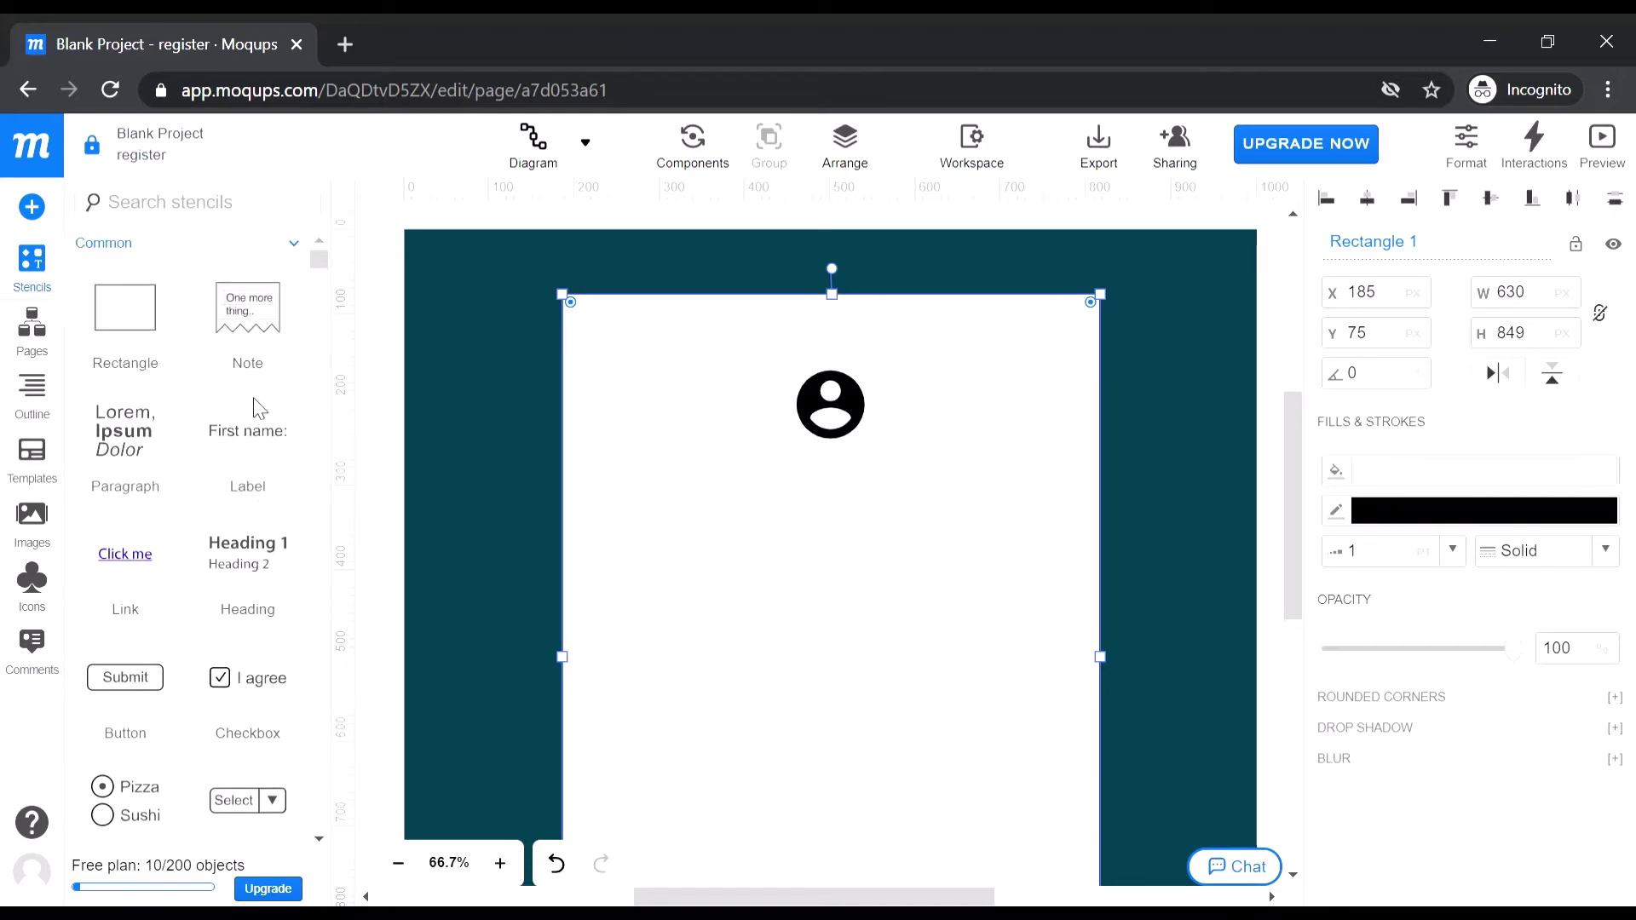
scroll(273, 546, down, 2)
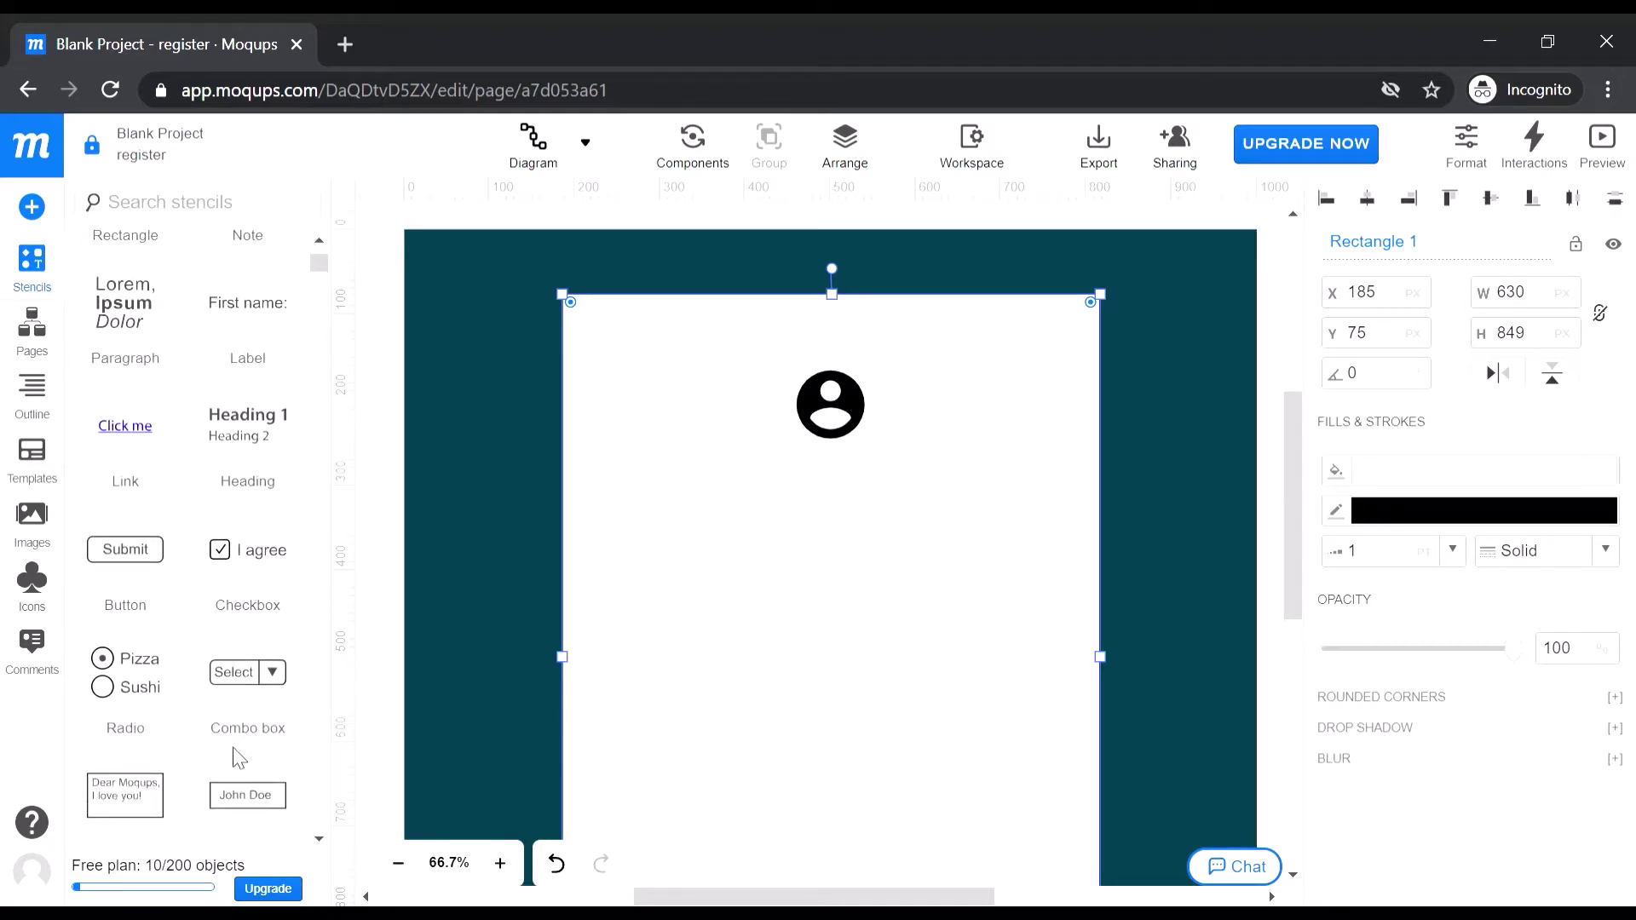
scroll(247, 741, down, 2)
drag(260, 699, 716, 517)
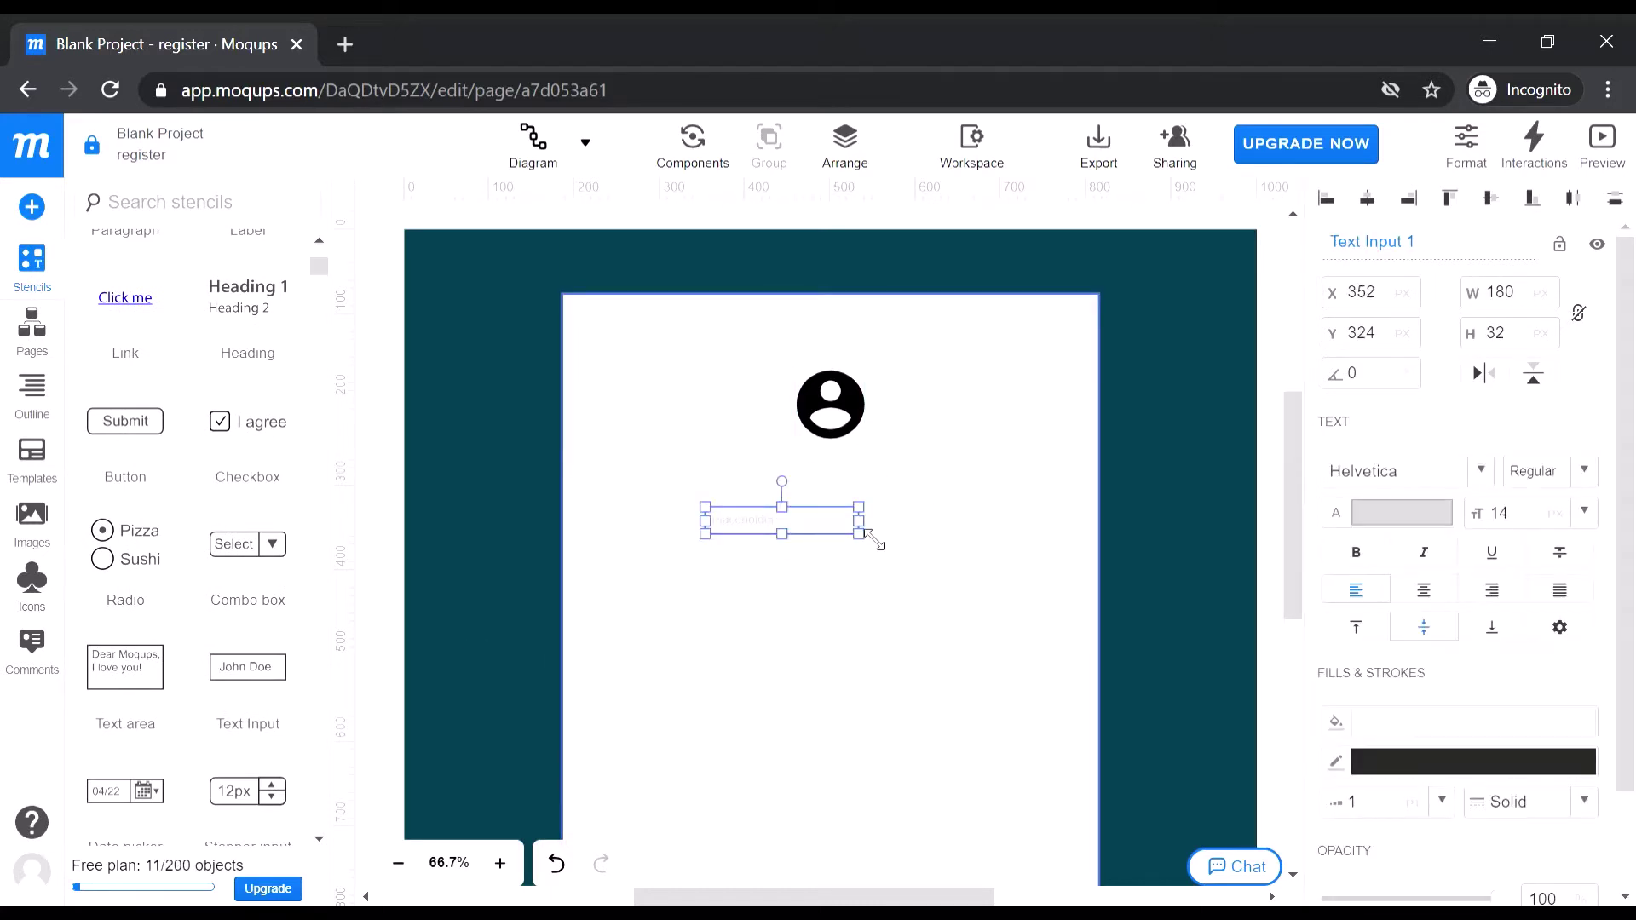
drag(861, 535, 1027, 552)
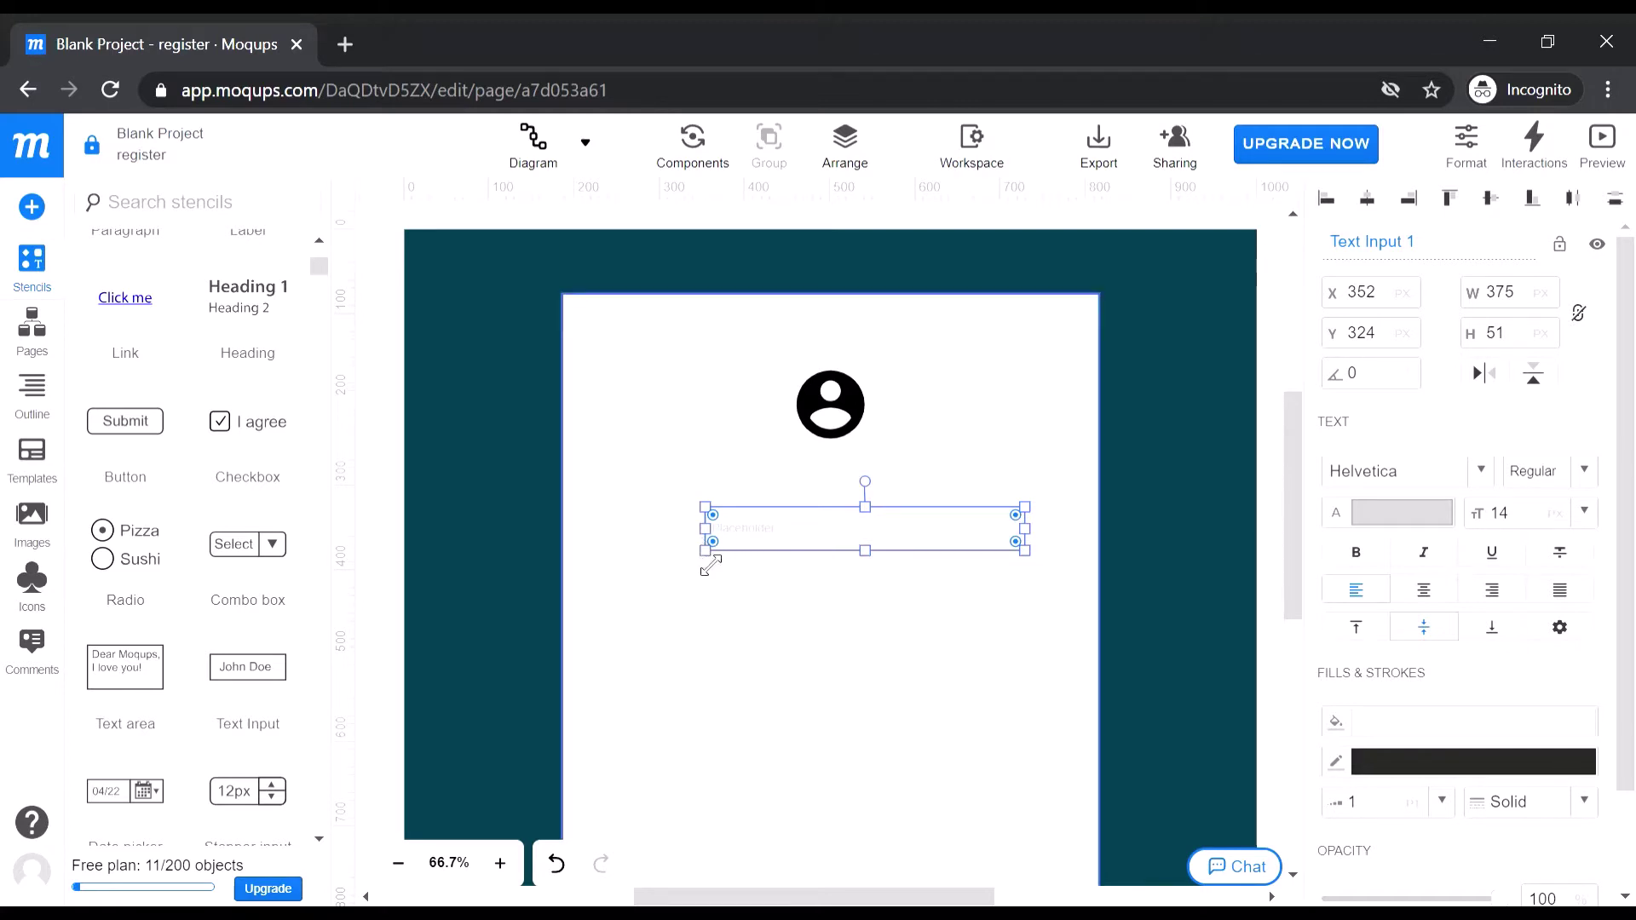
drag(707, 552, 679, 565)
Replace the text input's placeholder text with "Name"
double_click(741, 550)
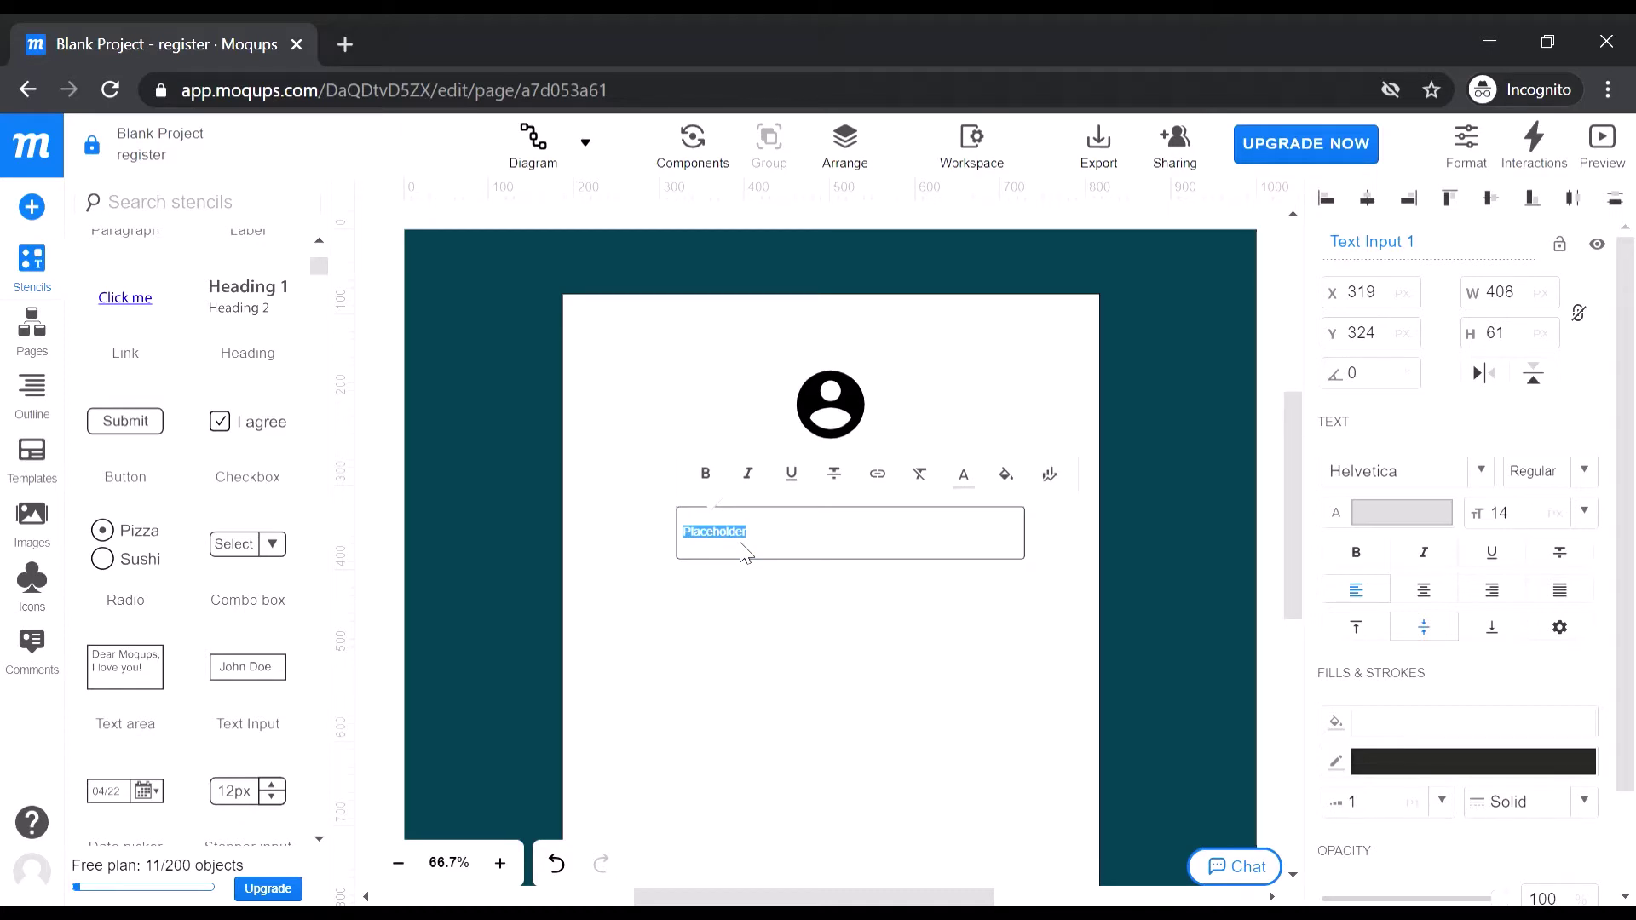
key(BackSpace)
text(Na)
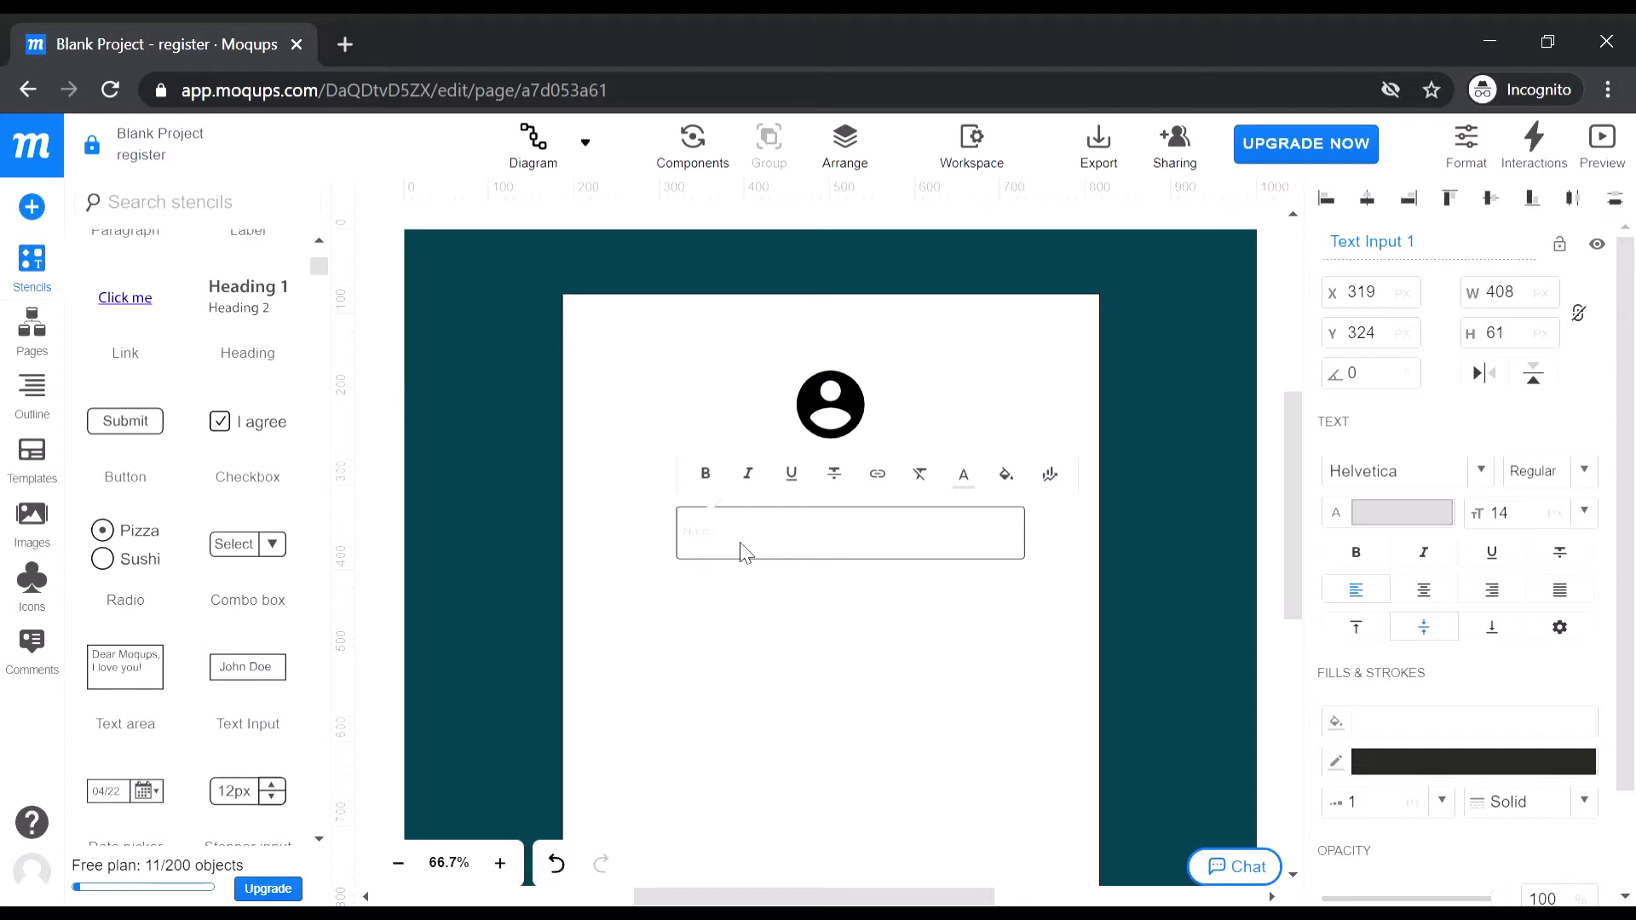
text(me)
Format the Name text at size 18, bold, in dark grey #444444
drag(730, 550, 681, 545)
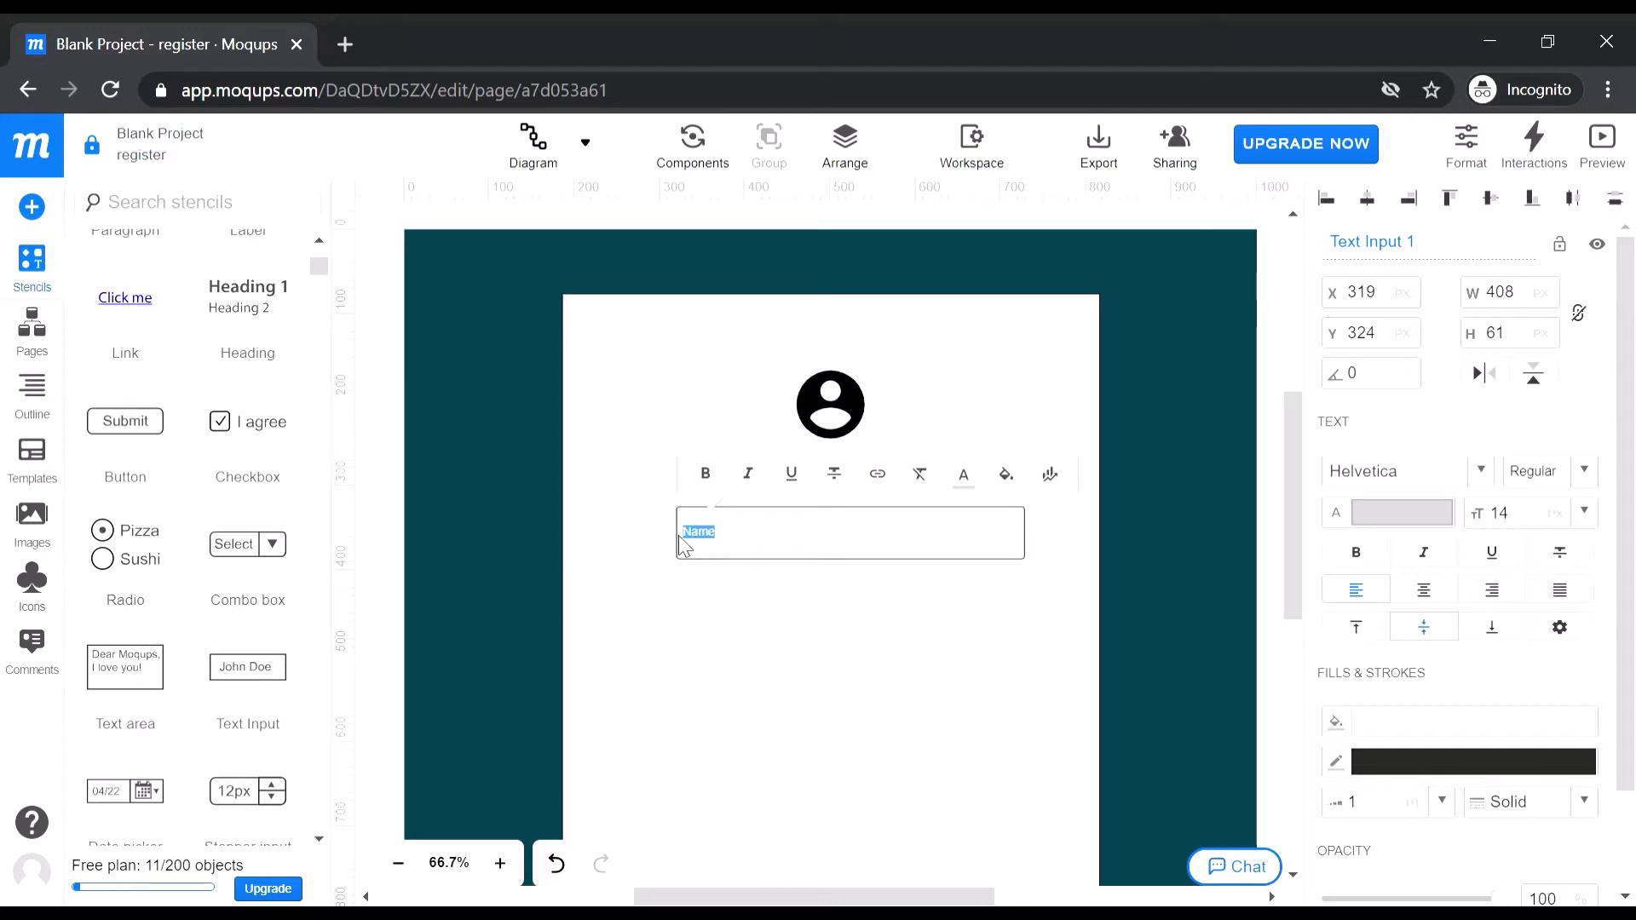
click(1584, 513)
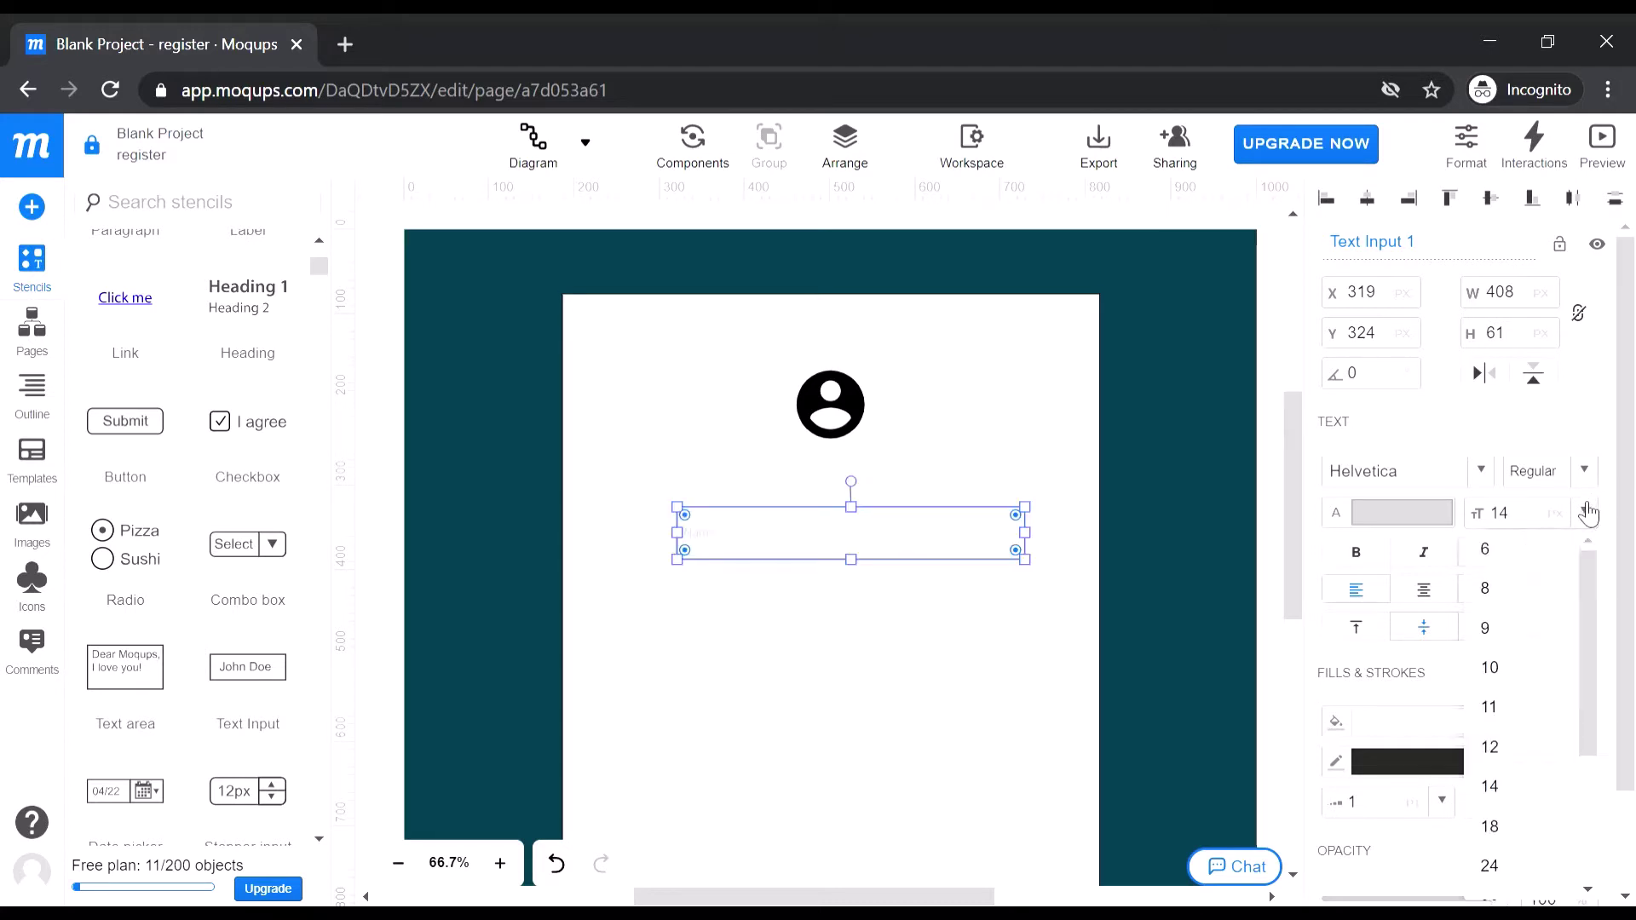
click(1532, 828)
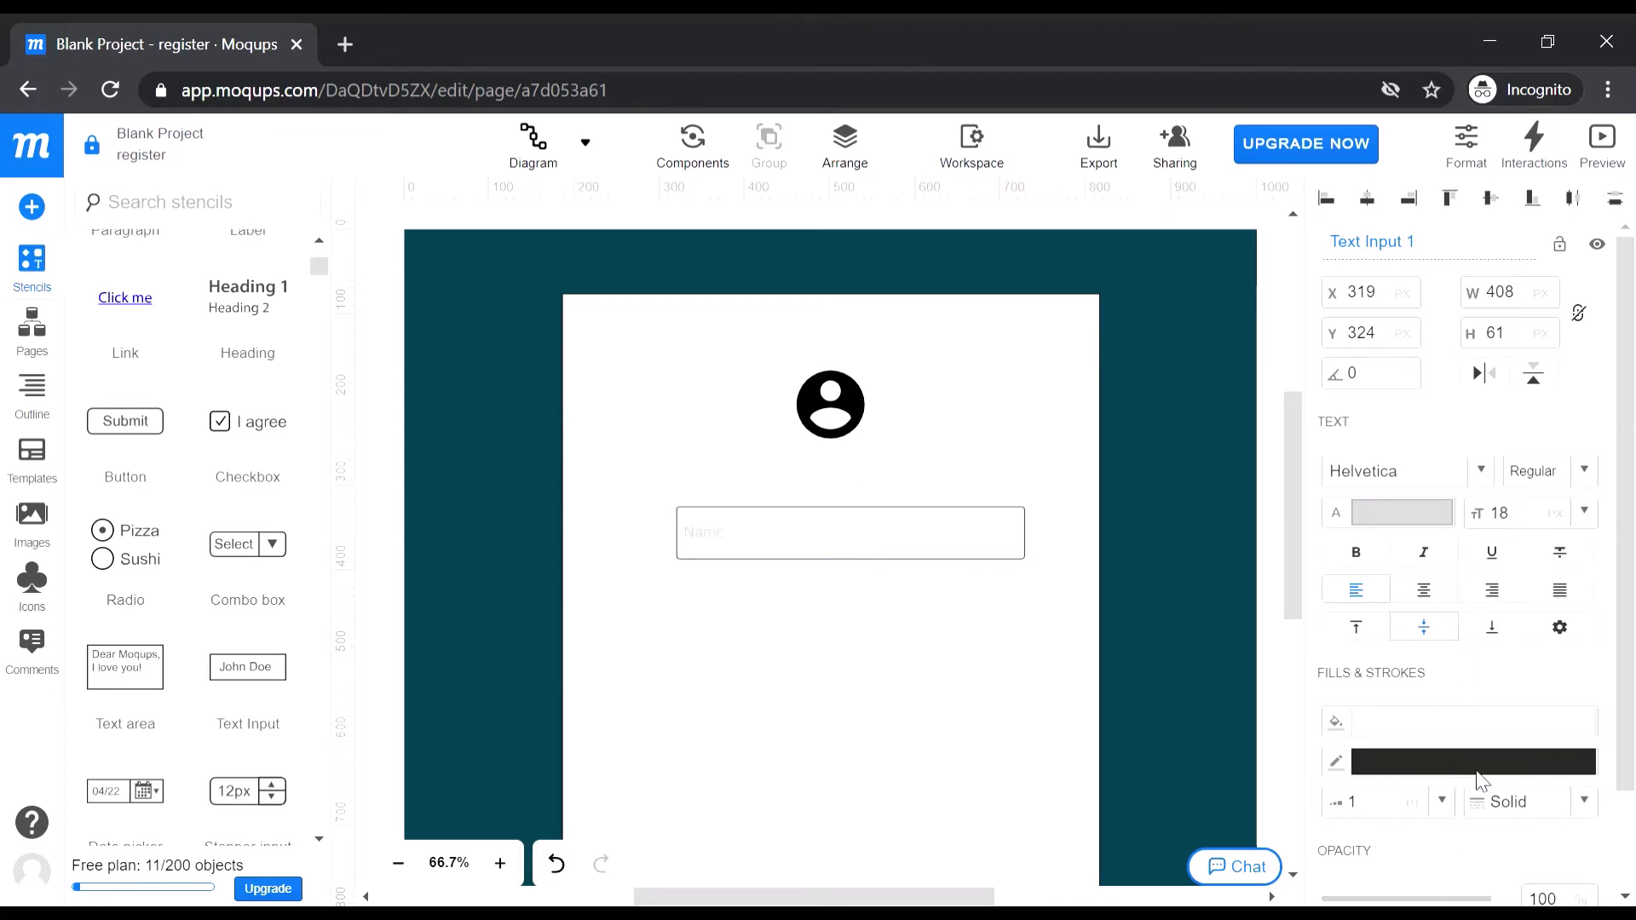
click(1346, 559)
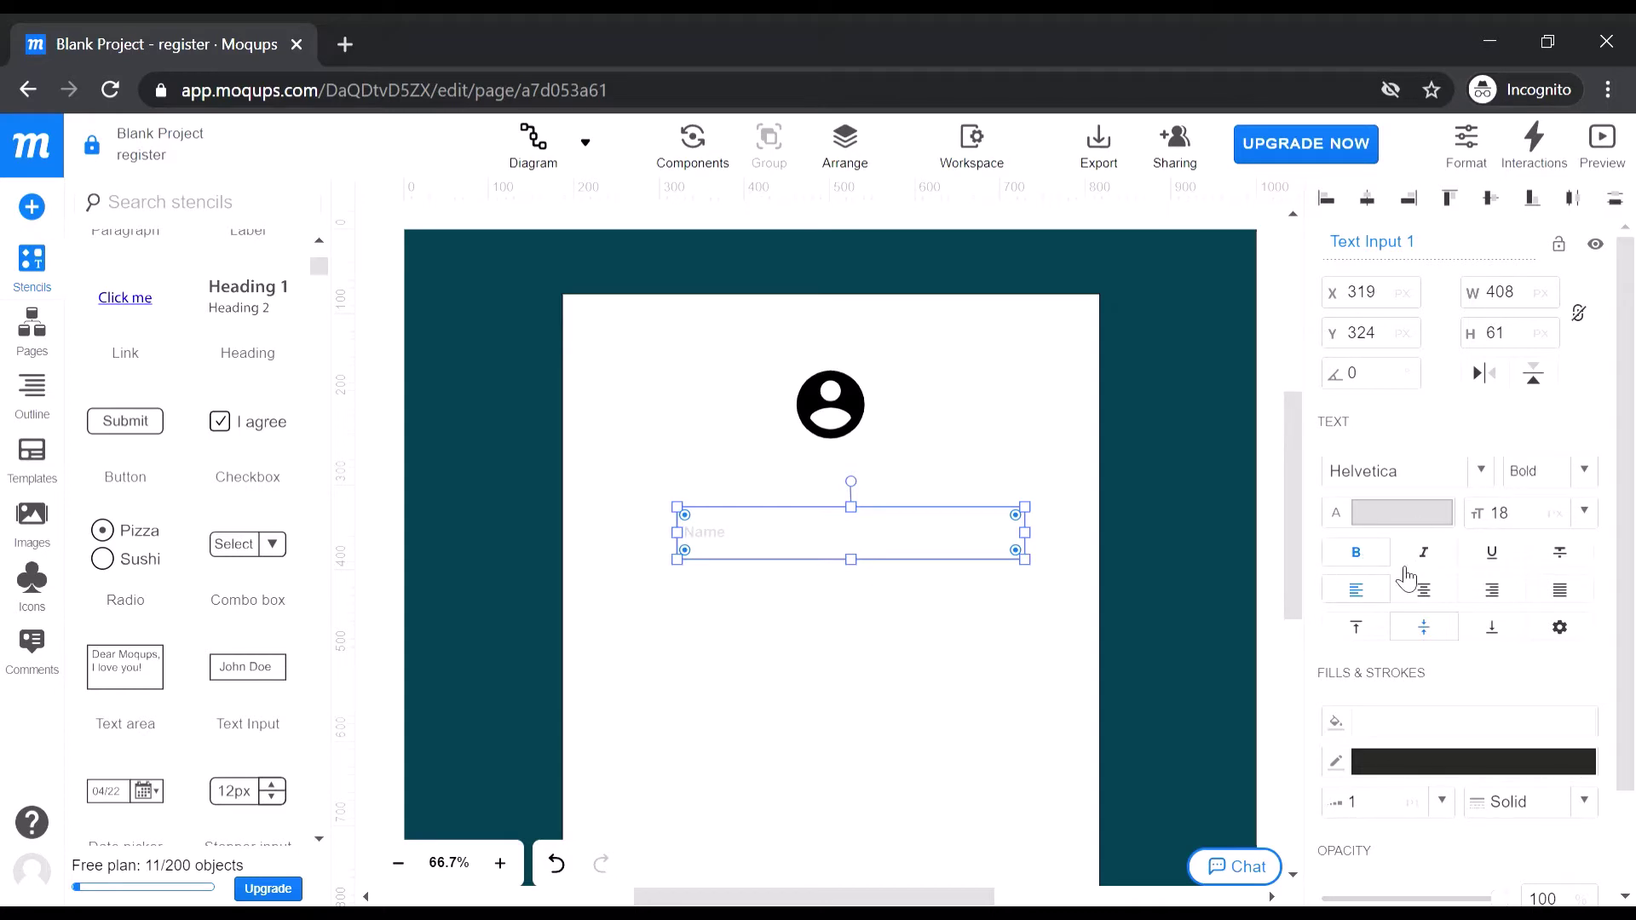
click(1397, 516)
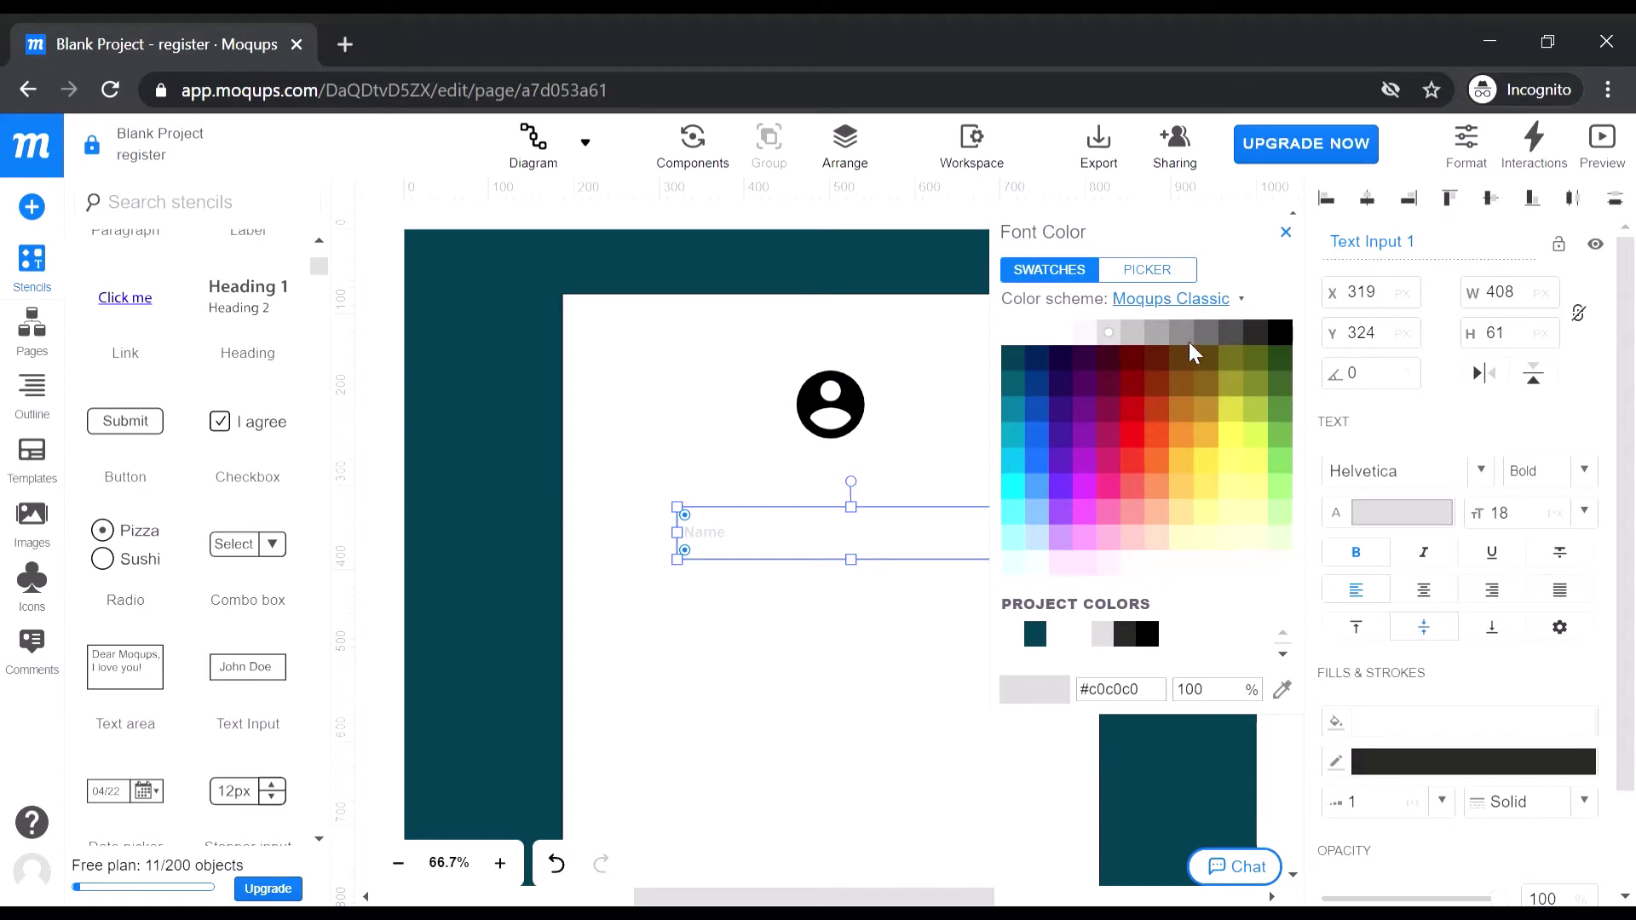
click(1230, 333)
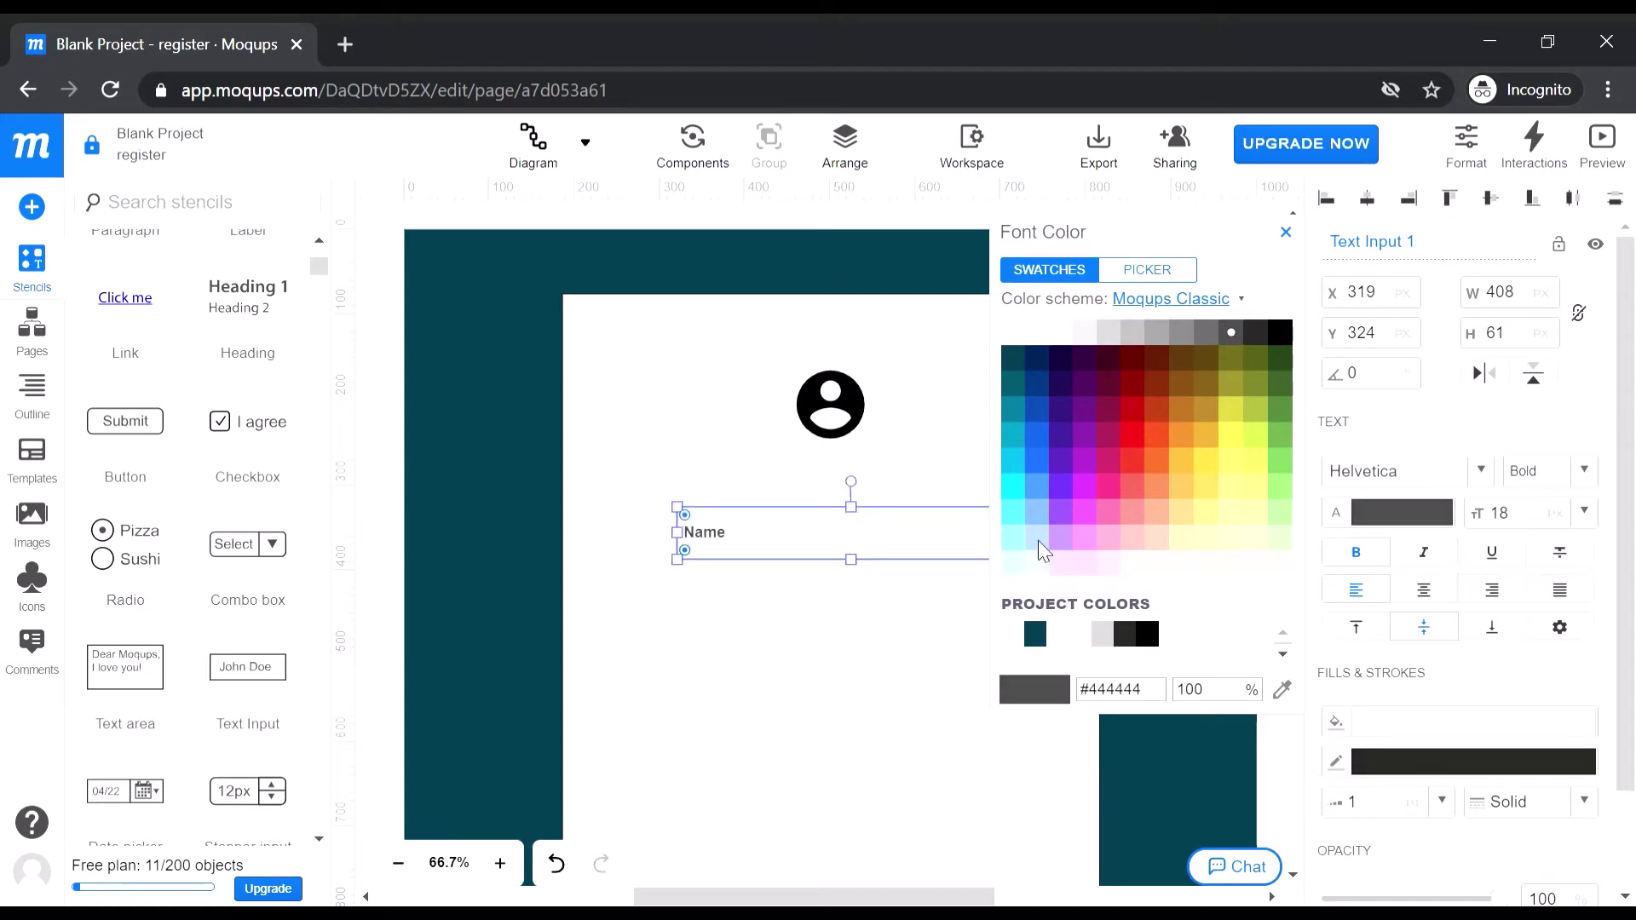
click(749, 657)
click(713, 546)
double_click(712, 545)
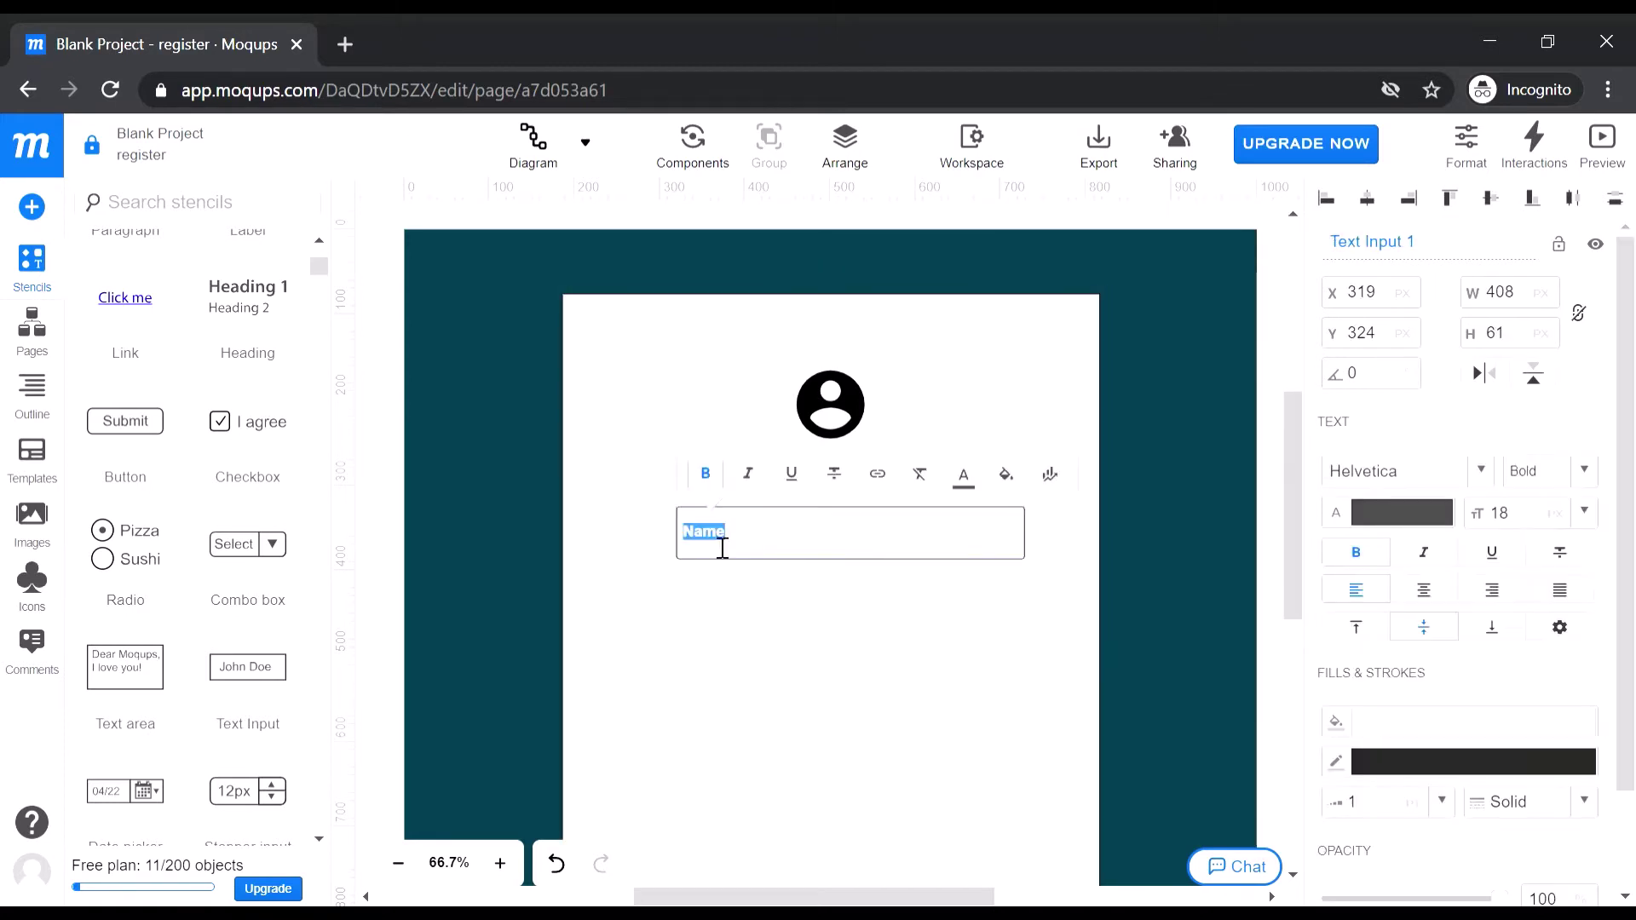
click(740, 612)
click(763, 562)
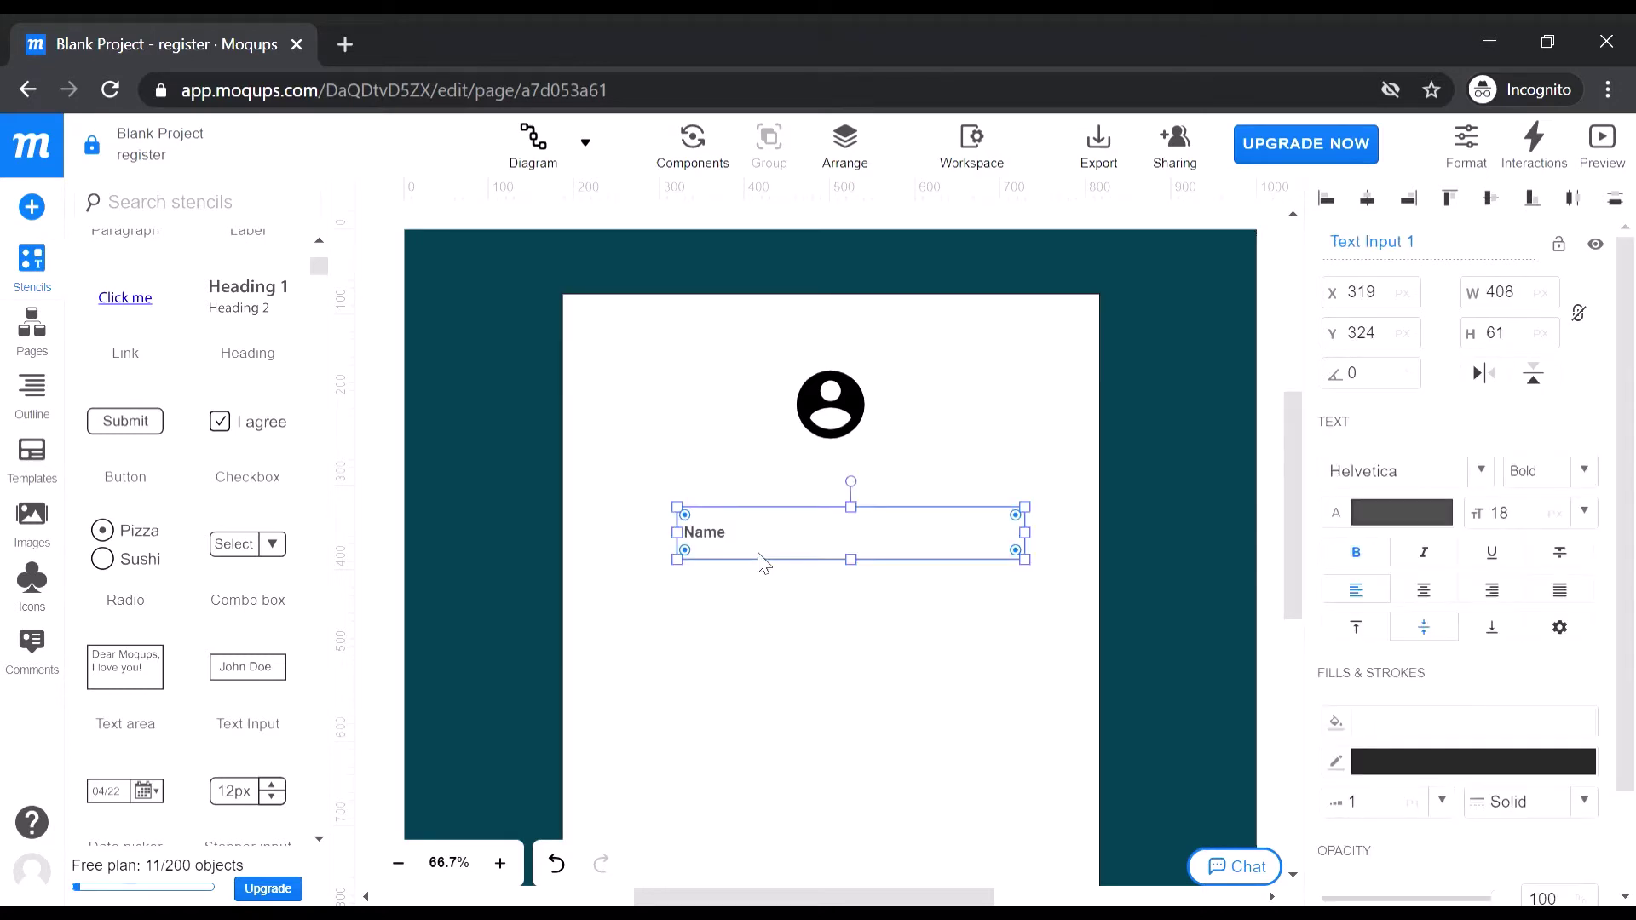
Duplicate the Name field, place the copy directly below it at about Y 439, and change its text to "Email"
right_click(761, 560)
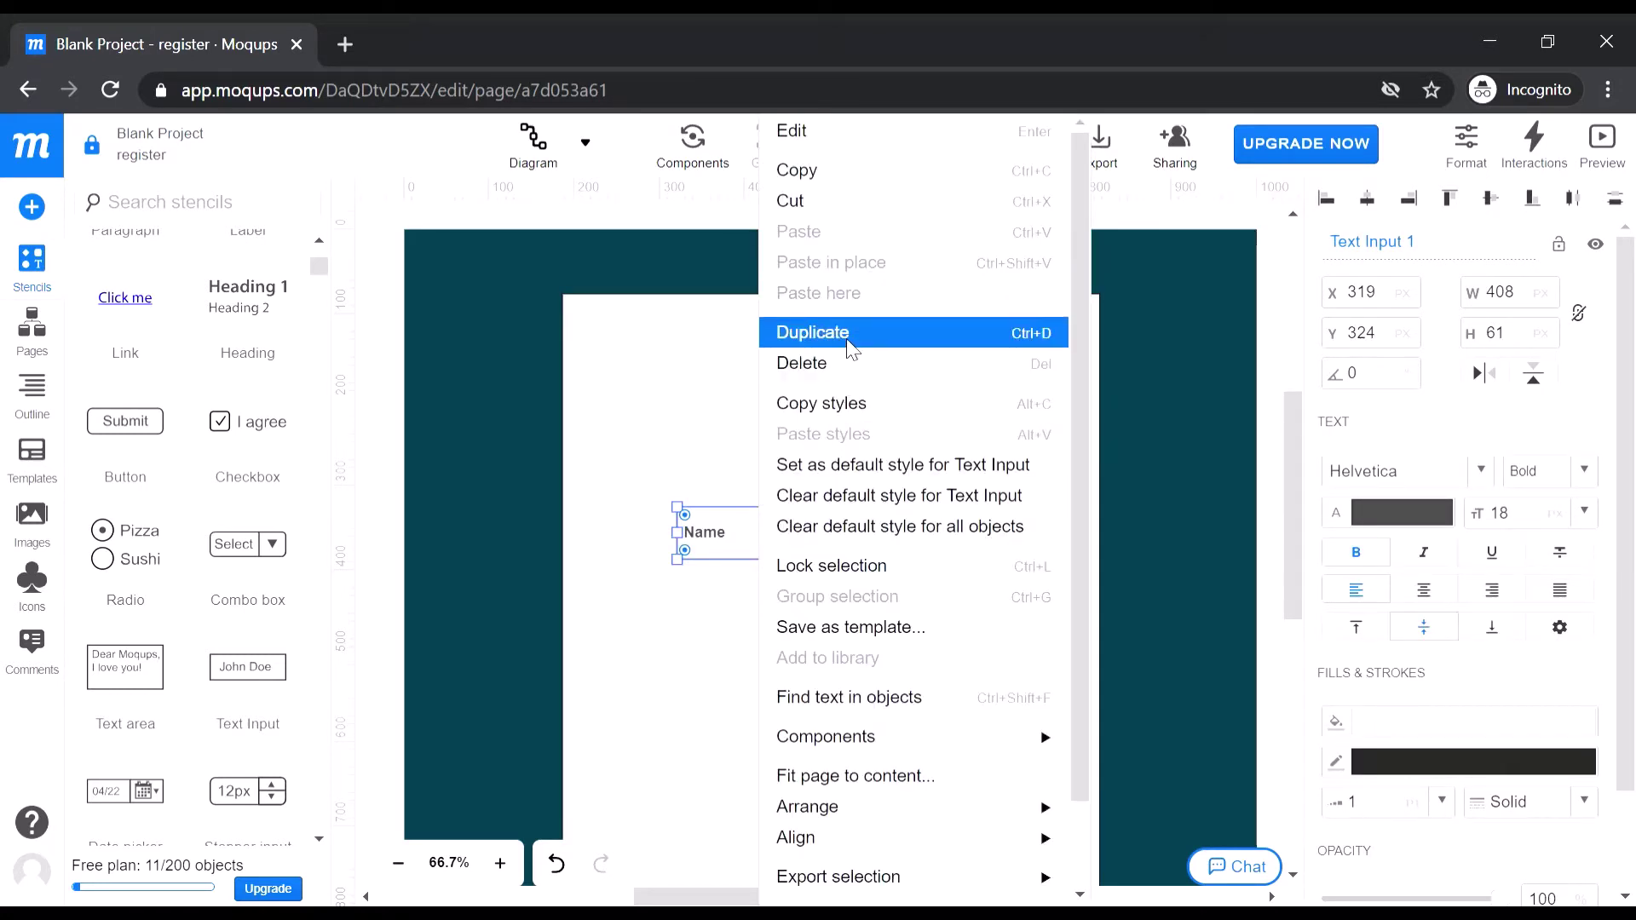
click(814, 332)
drag(855, 566, 842, 657)
double_click(833, 642)
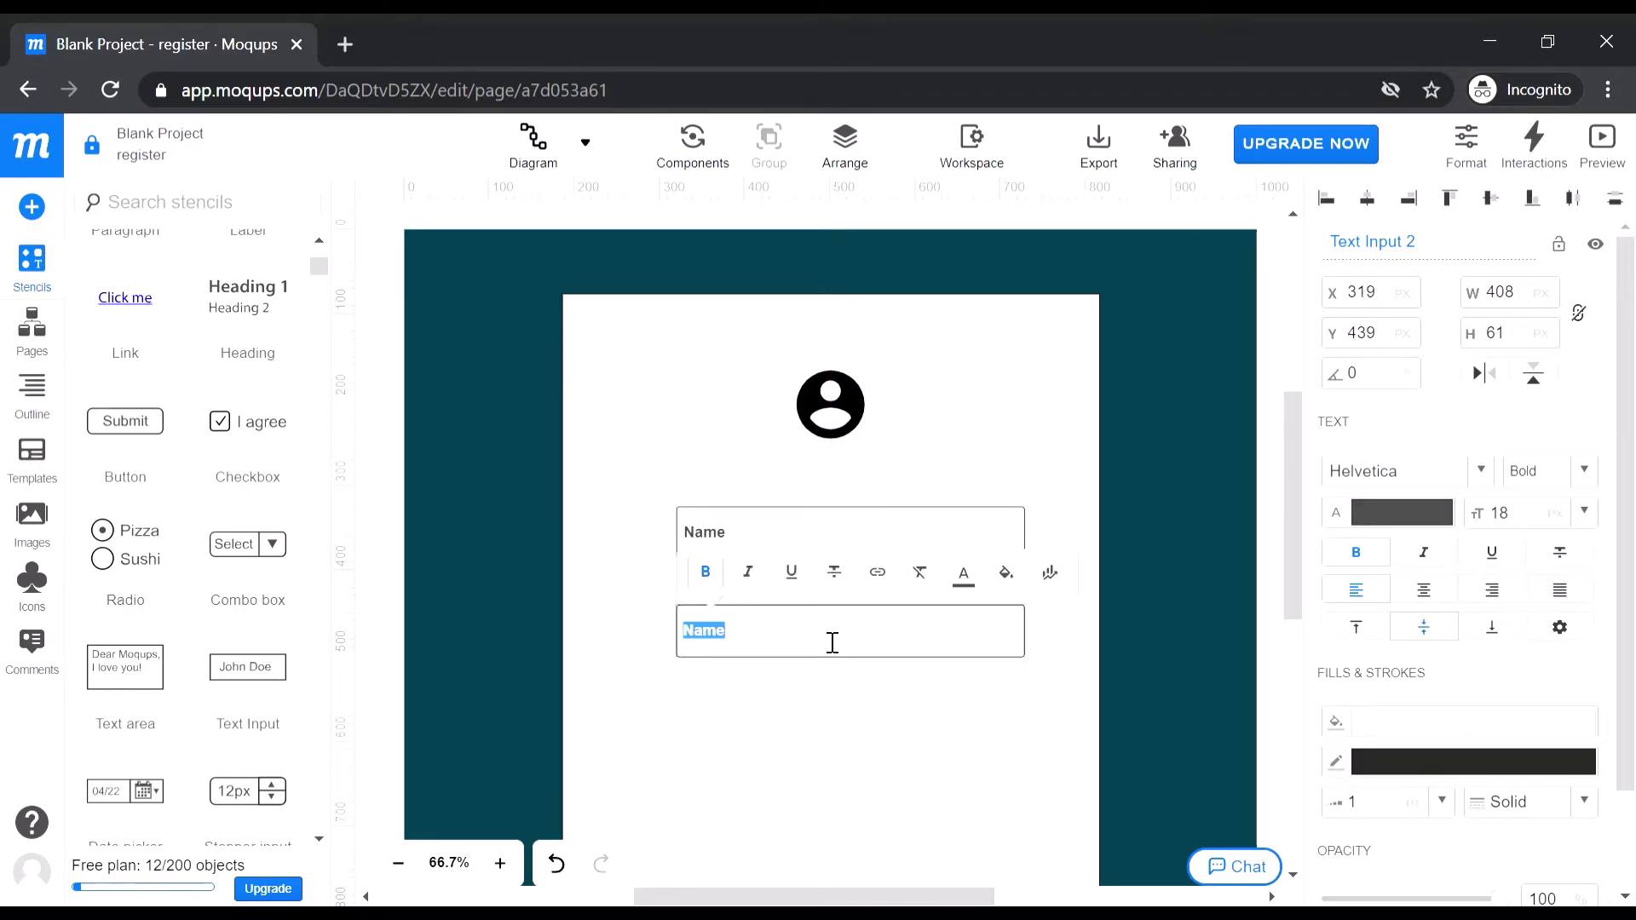
key(BackSpace)
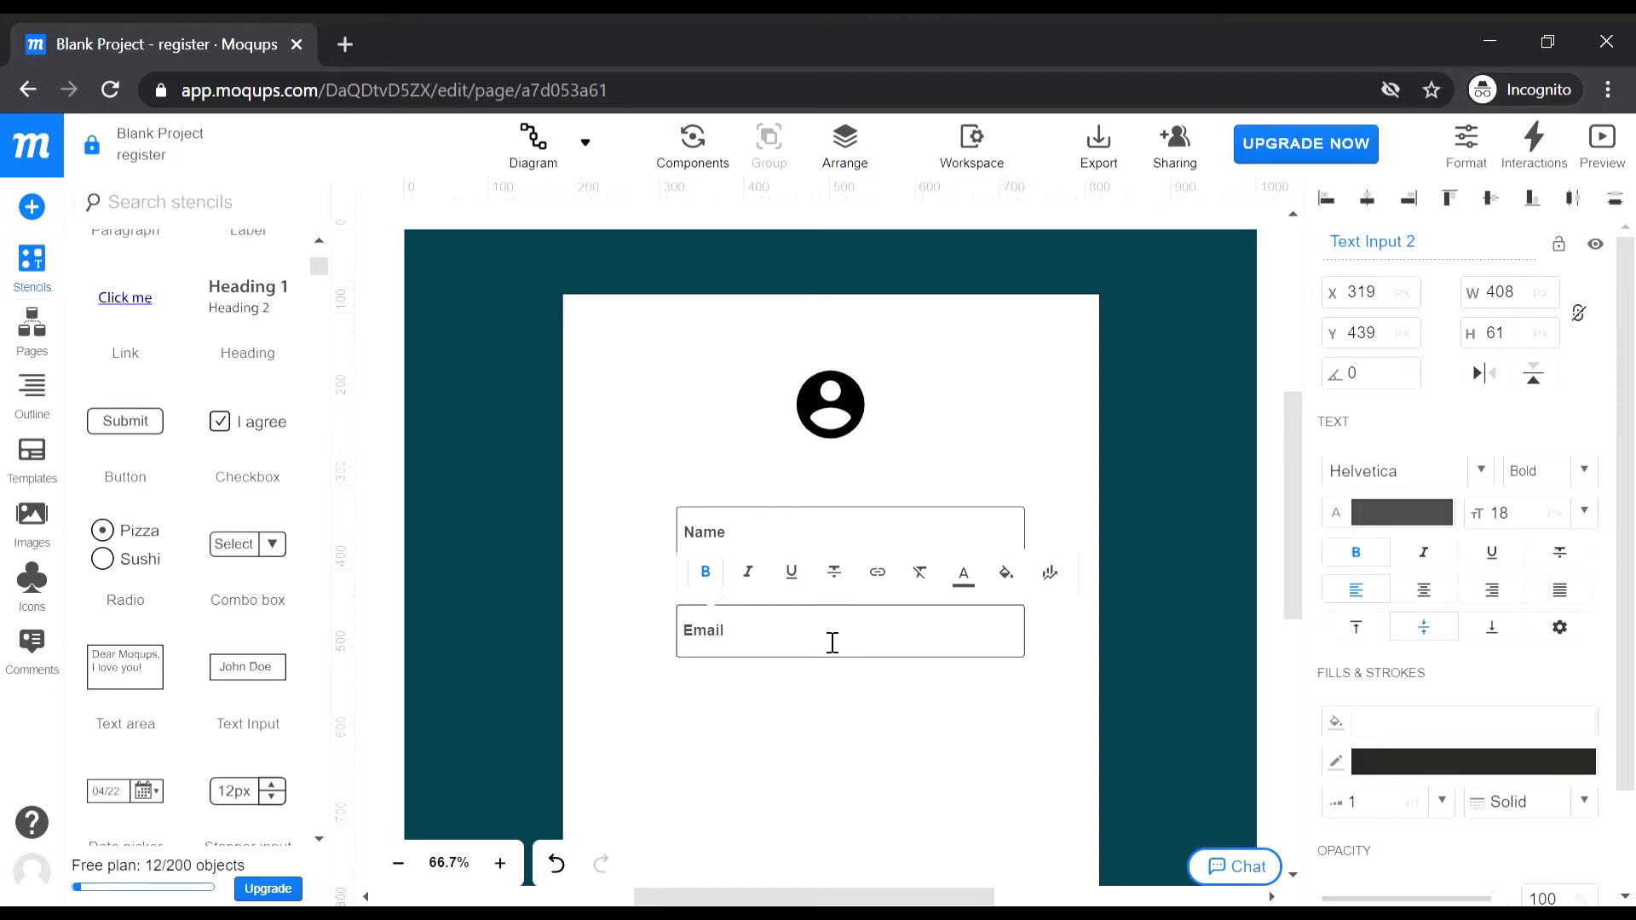
click(785, 689)
Add a radio button below the Email field at about X 319, Y 555, and label it "Male"
scroll(786, 689, down, 3)
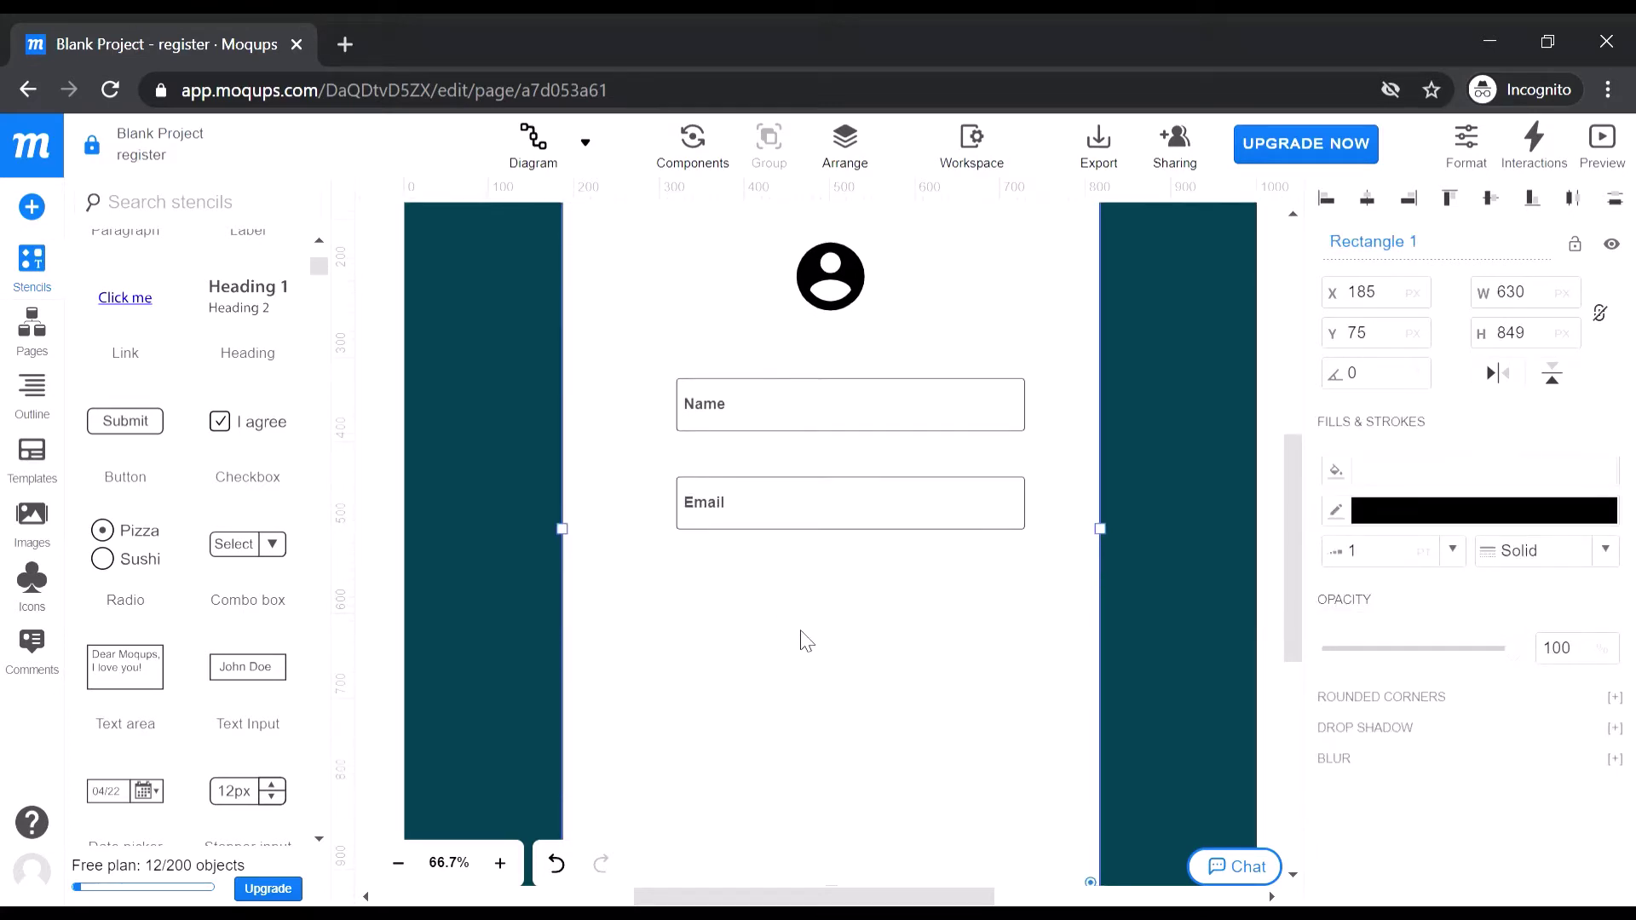
click(780, 530)
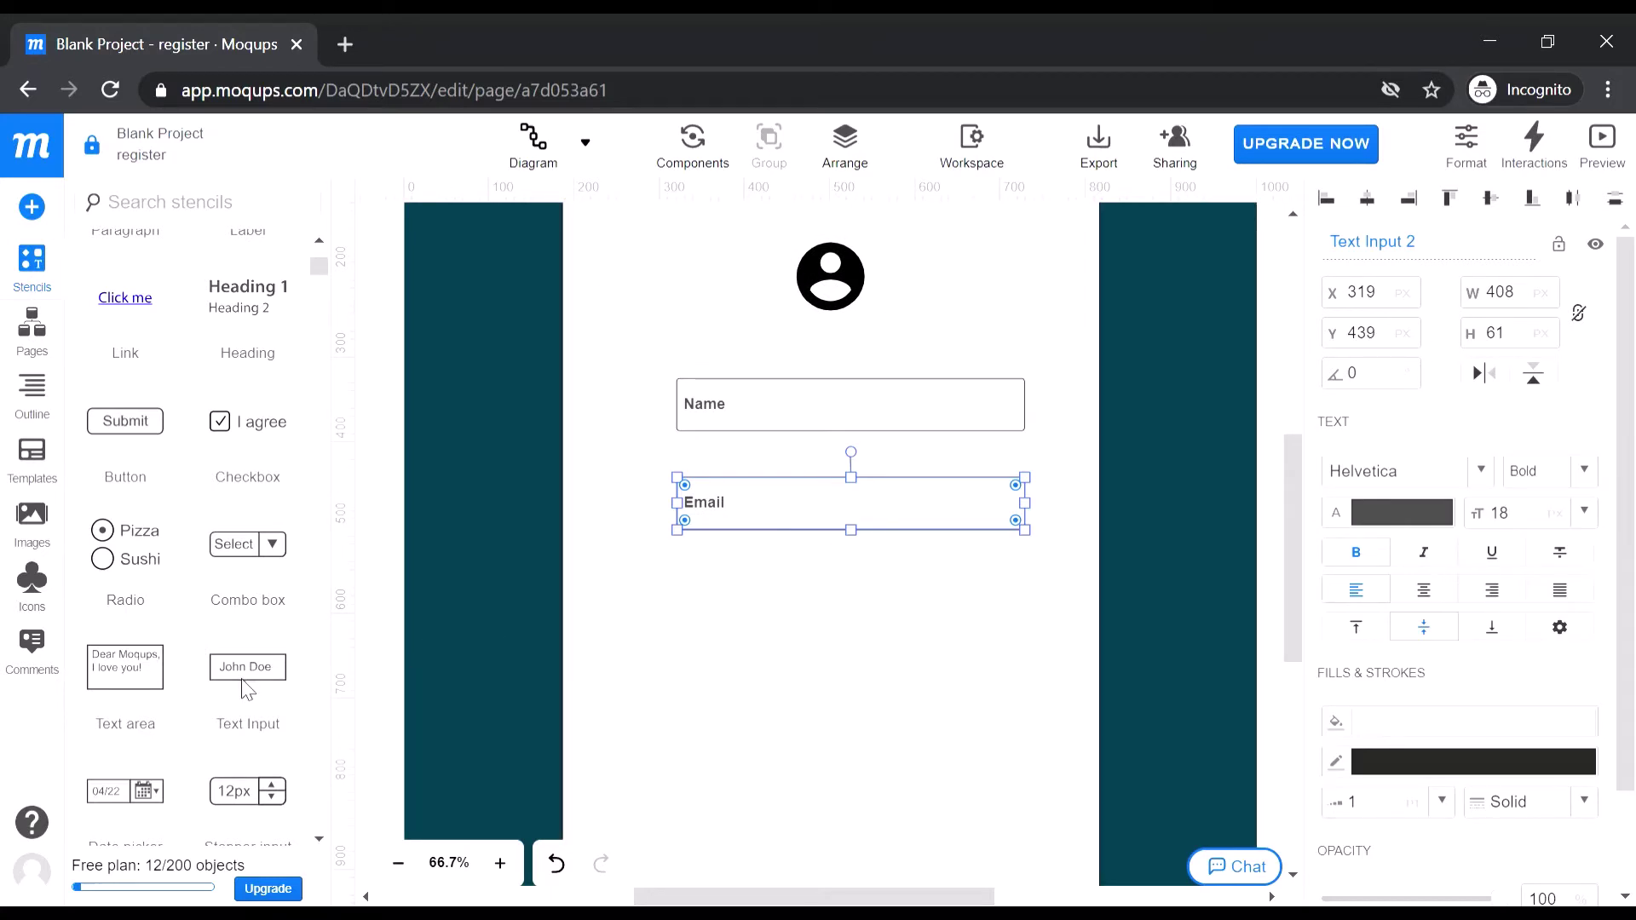
drag(126, 564, 750, 607)
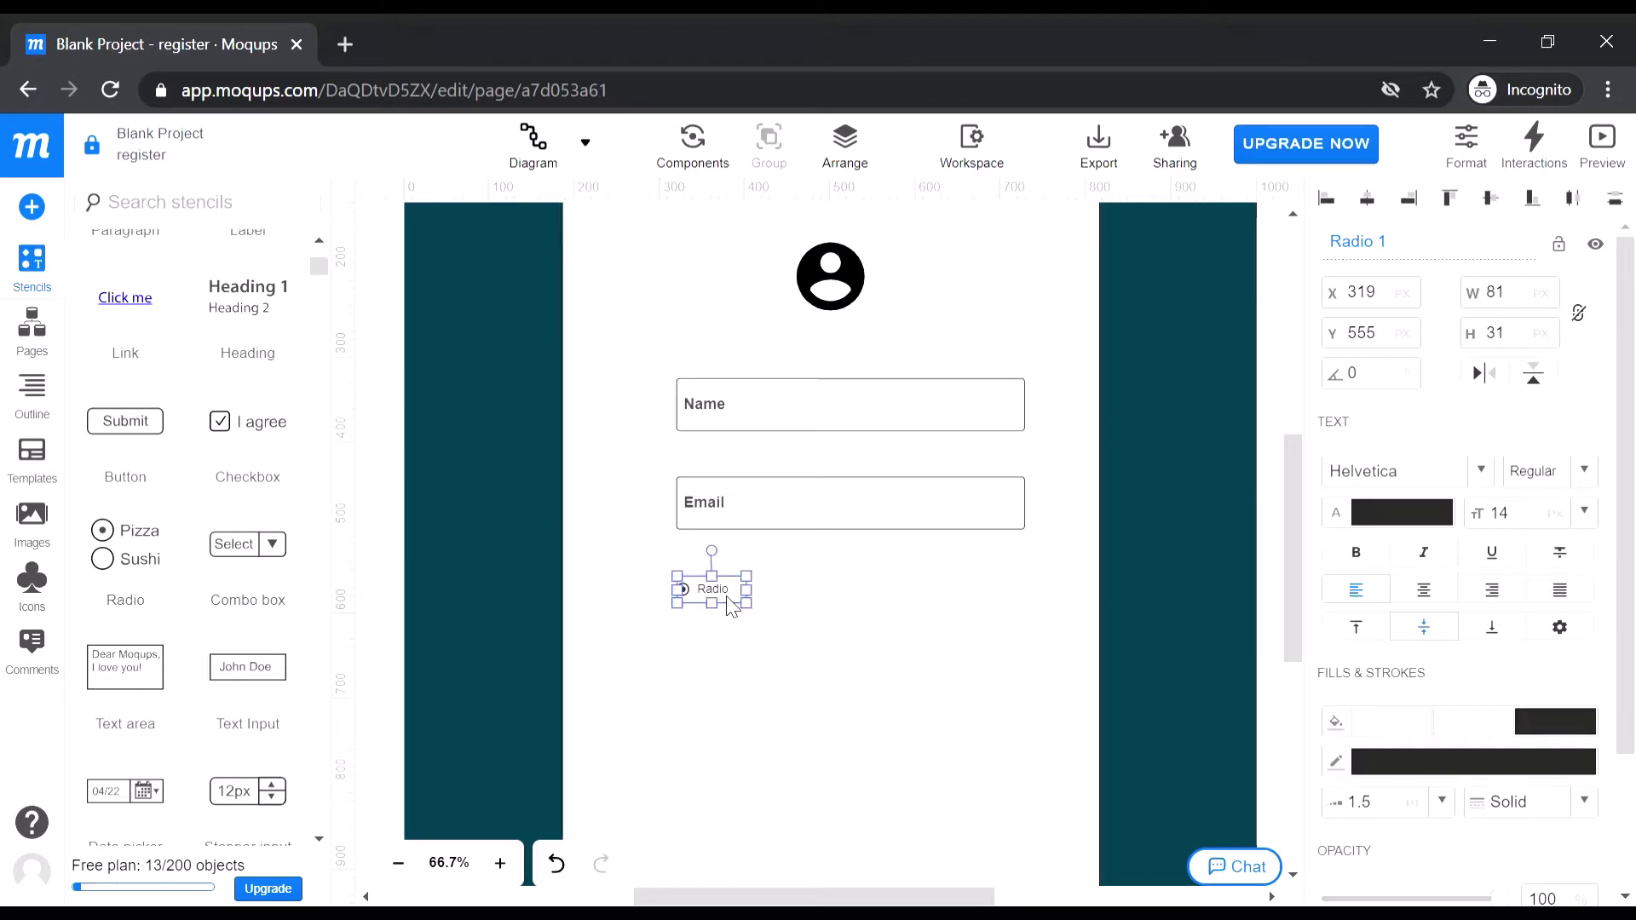
double_click(722, 601)
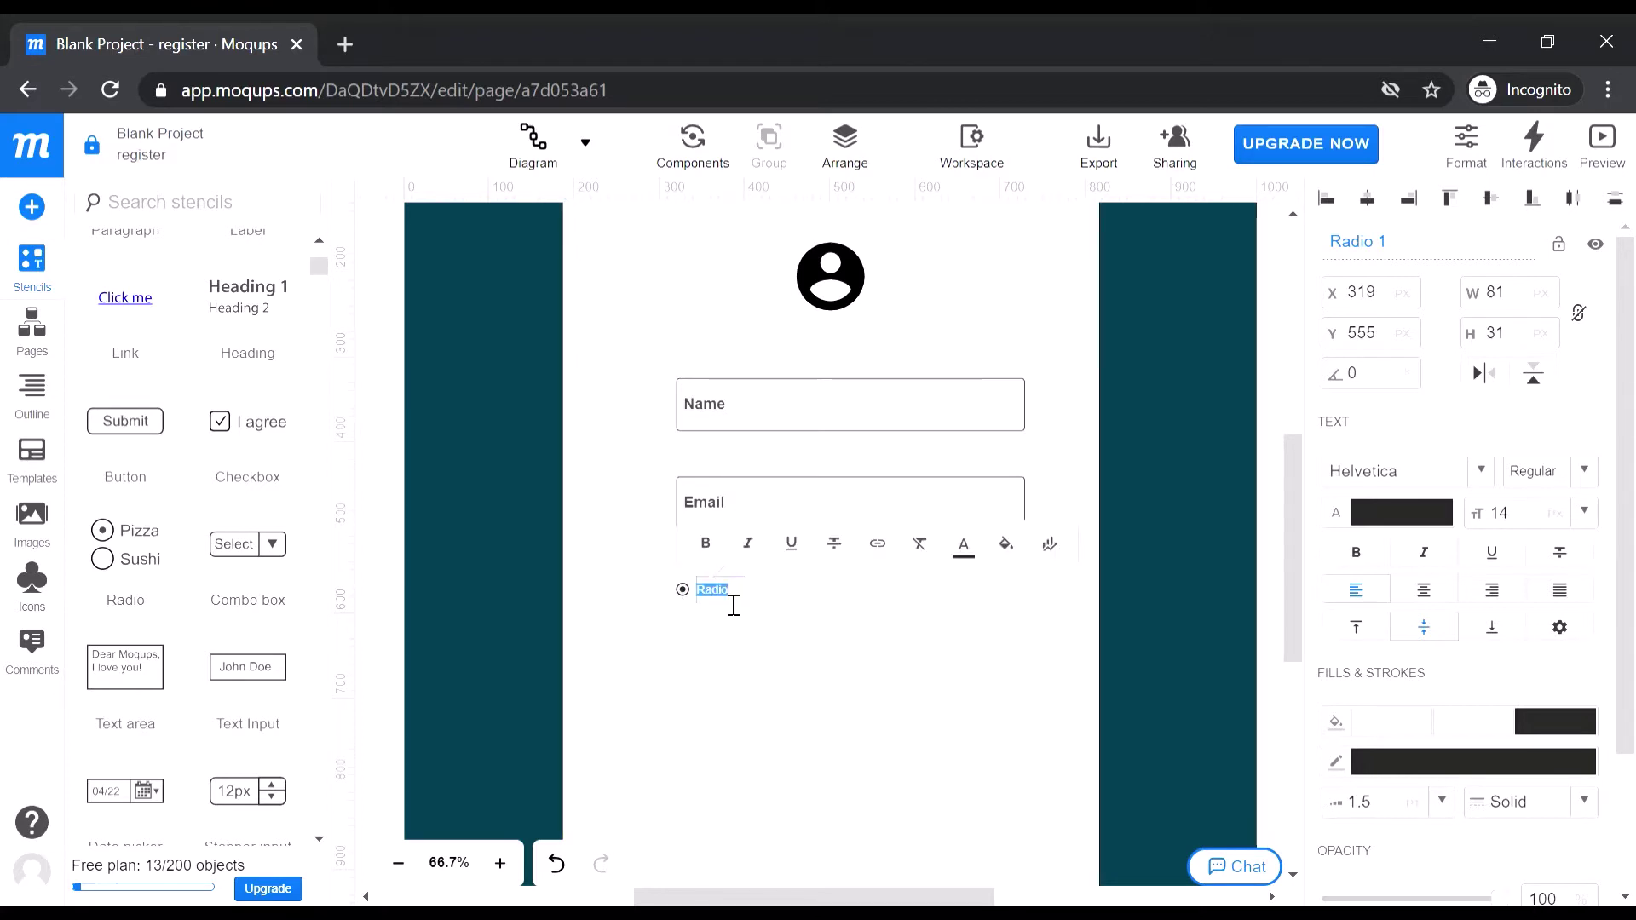
text(Male)
click(738, 635)
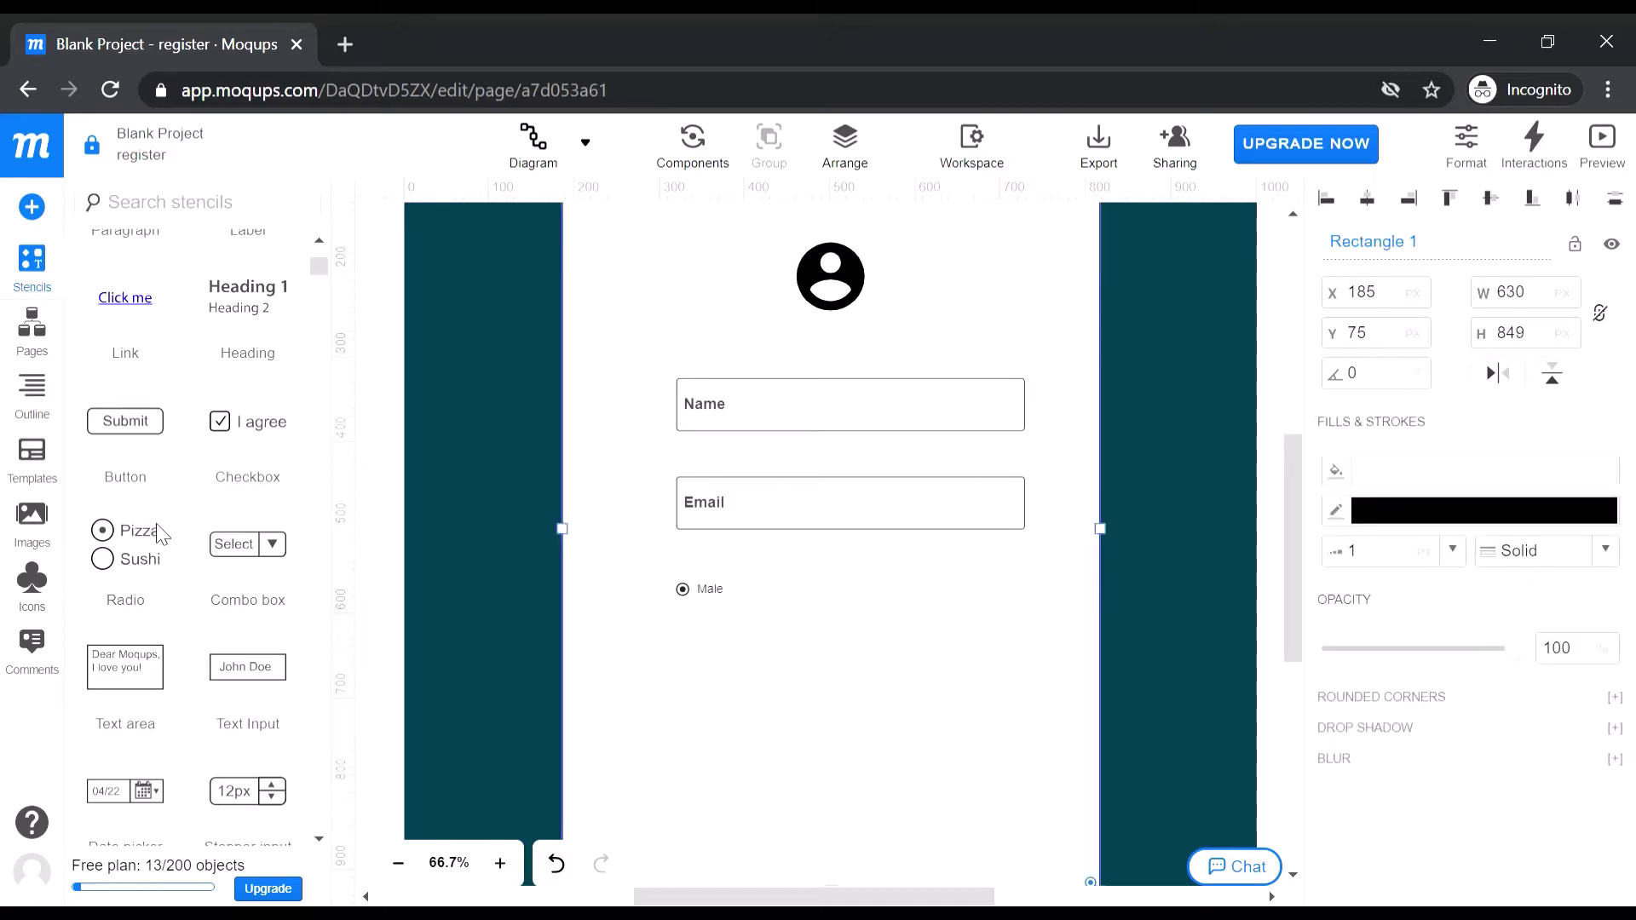
Try a second radio button below Male and delete it, and set the Male label's font size to 18
drag(134, 539, 691, 639)
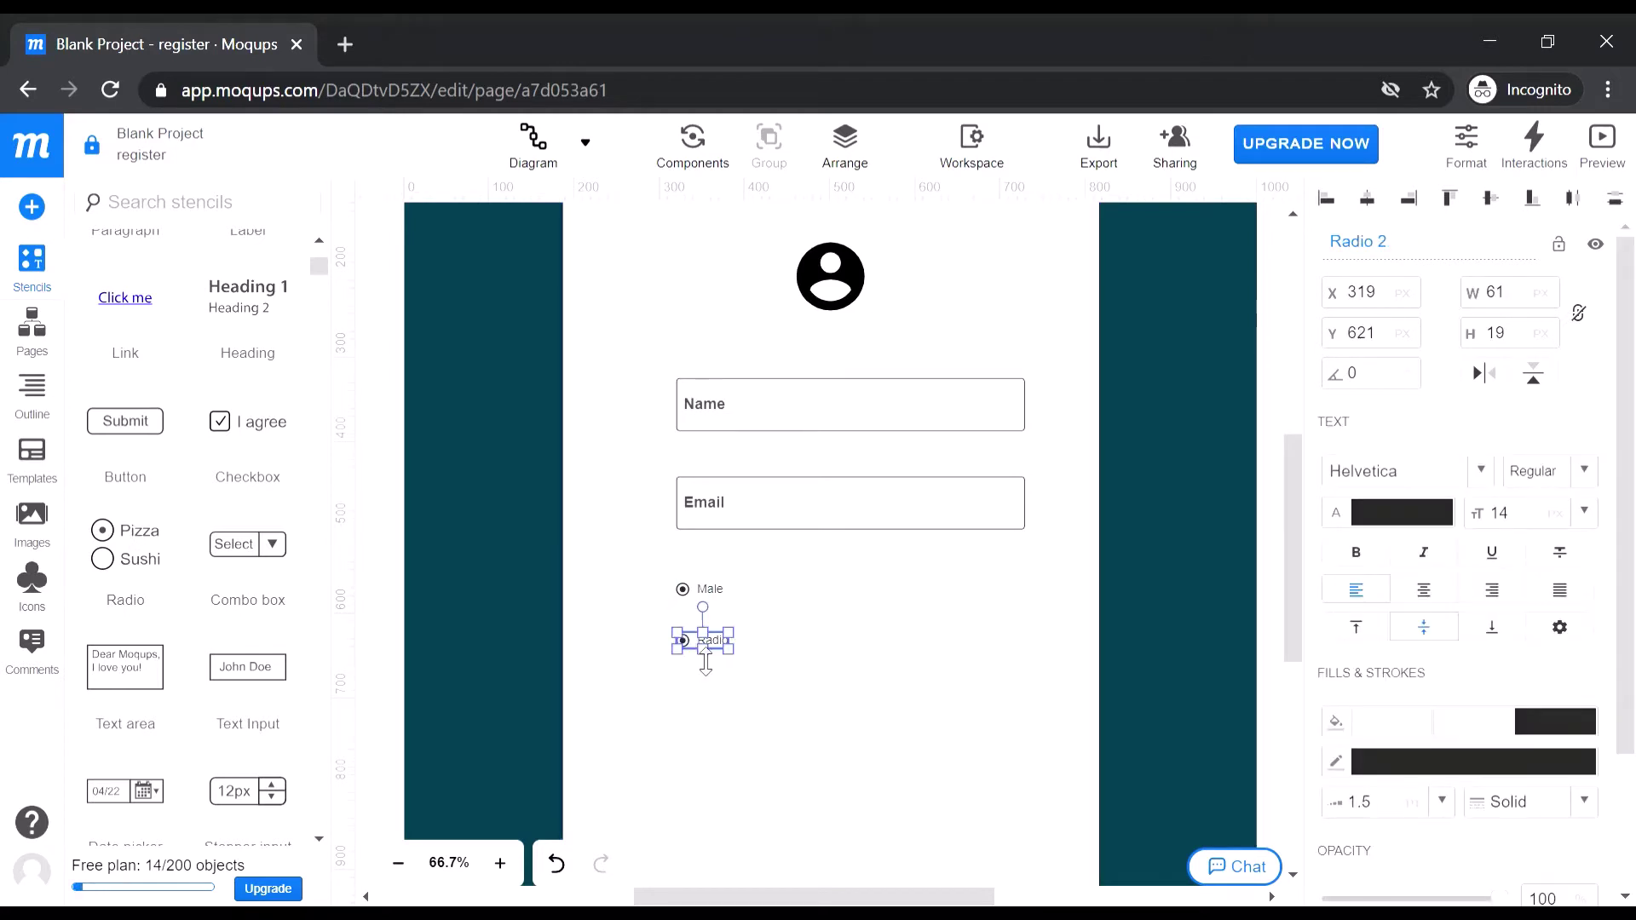
key(Delete)
double_click(709, 589)
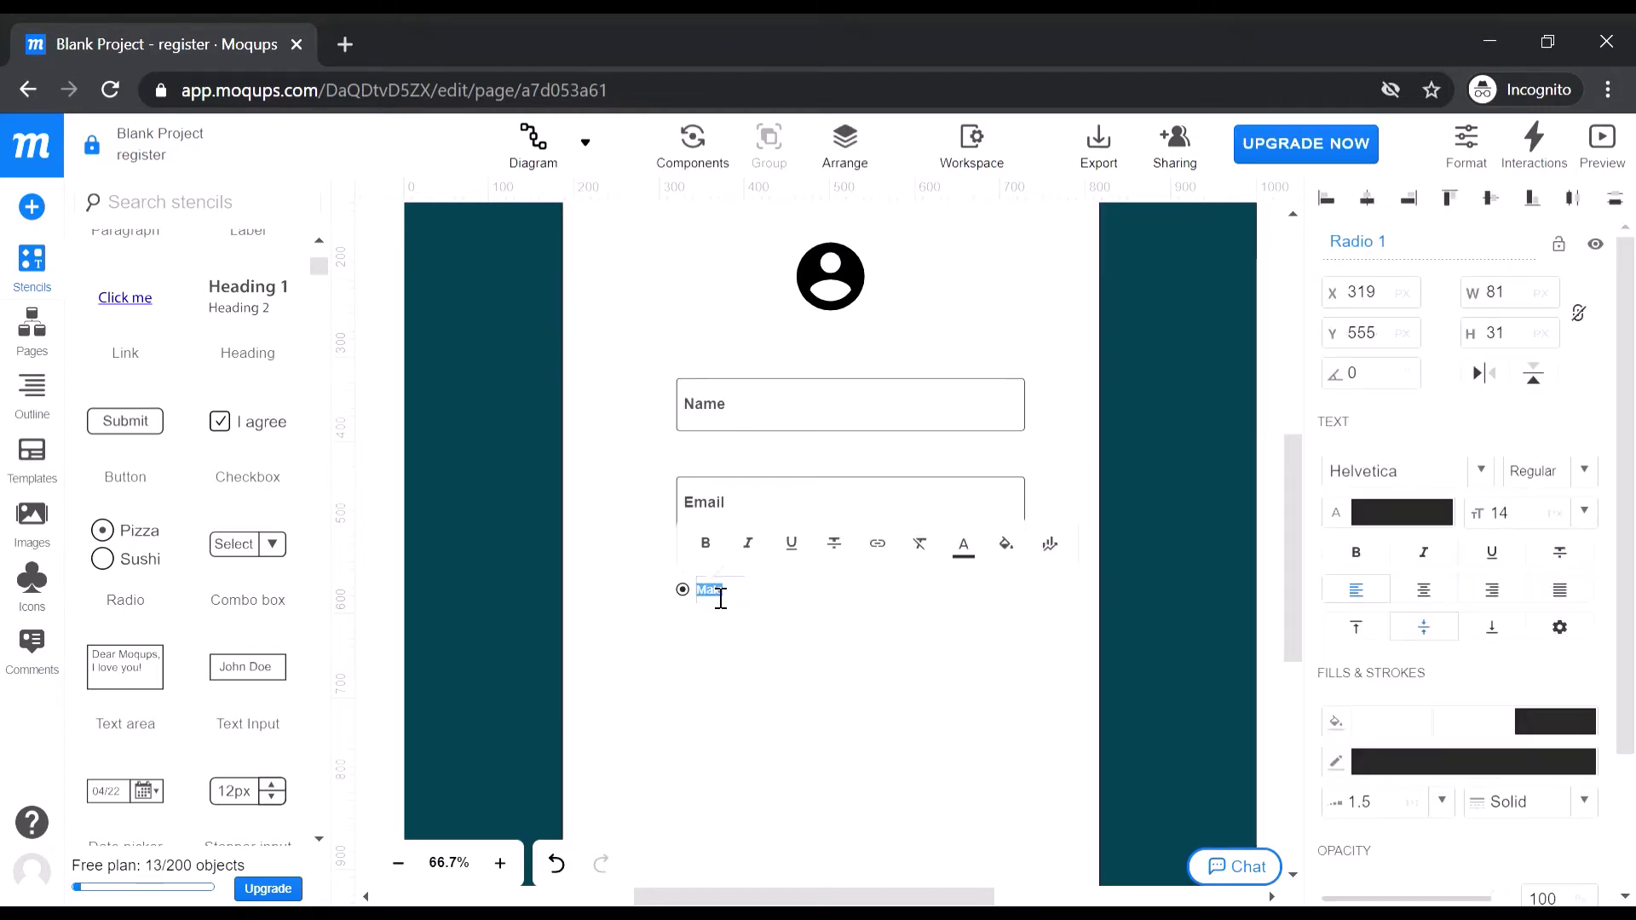
click(1582, 540)
click(1584, 513)
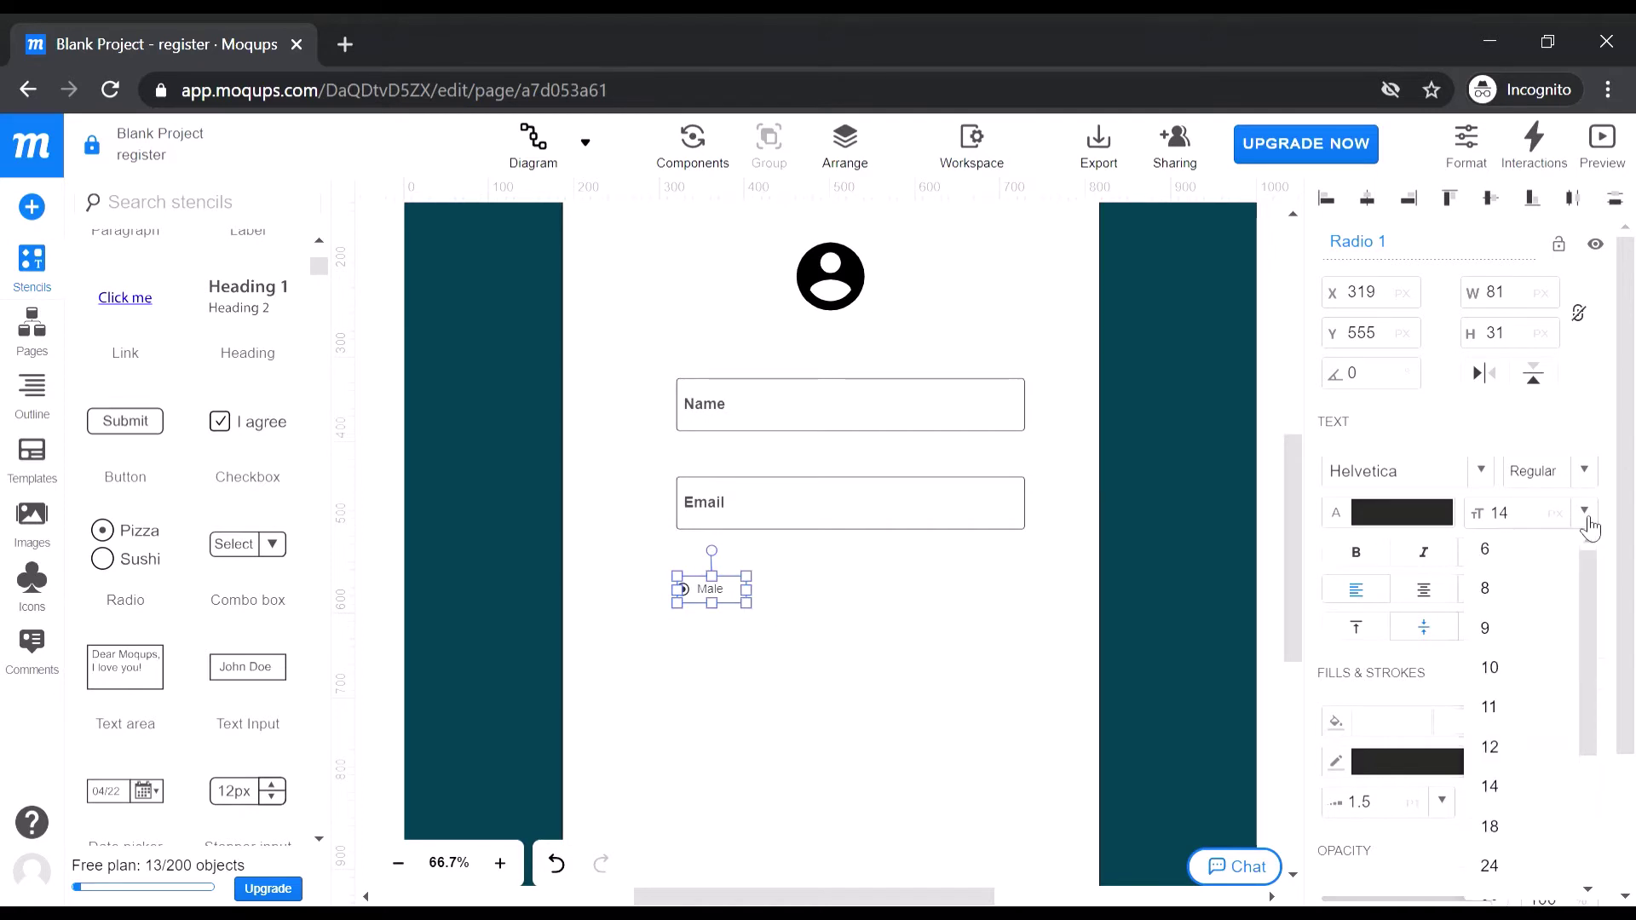
click(1494, 827)
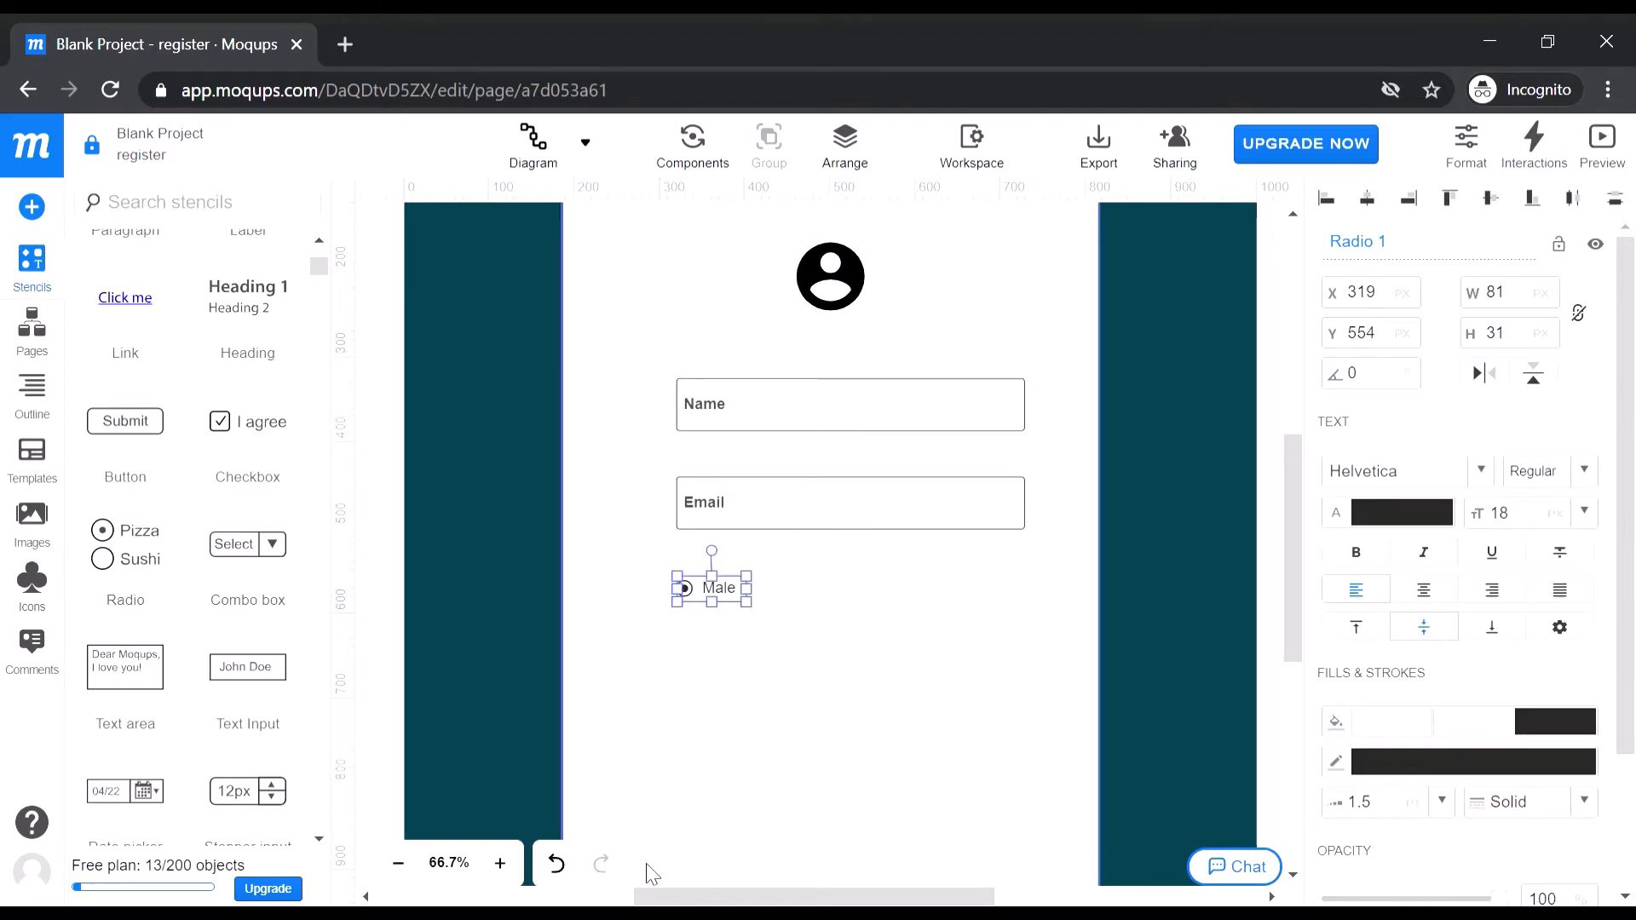
Duplicate the Male radio button and place the copy beside it in the same row at about X 423, Y 554
click(501, 863)
click(500, 863)
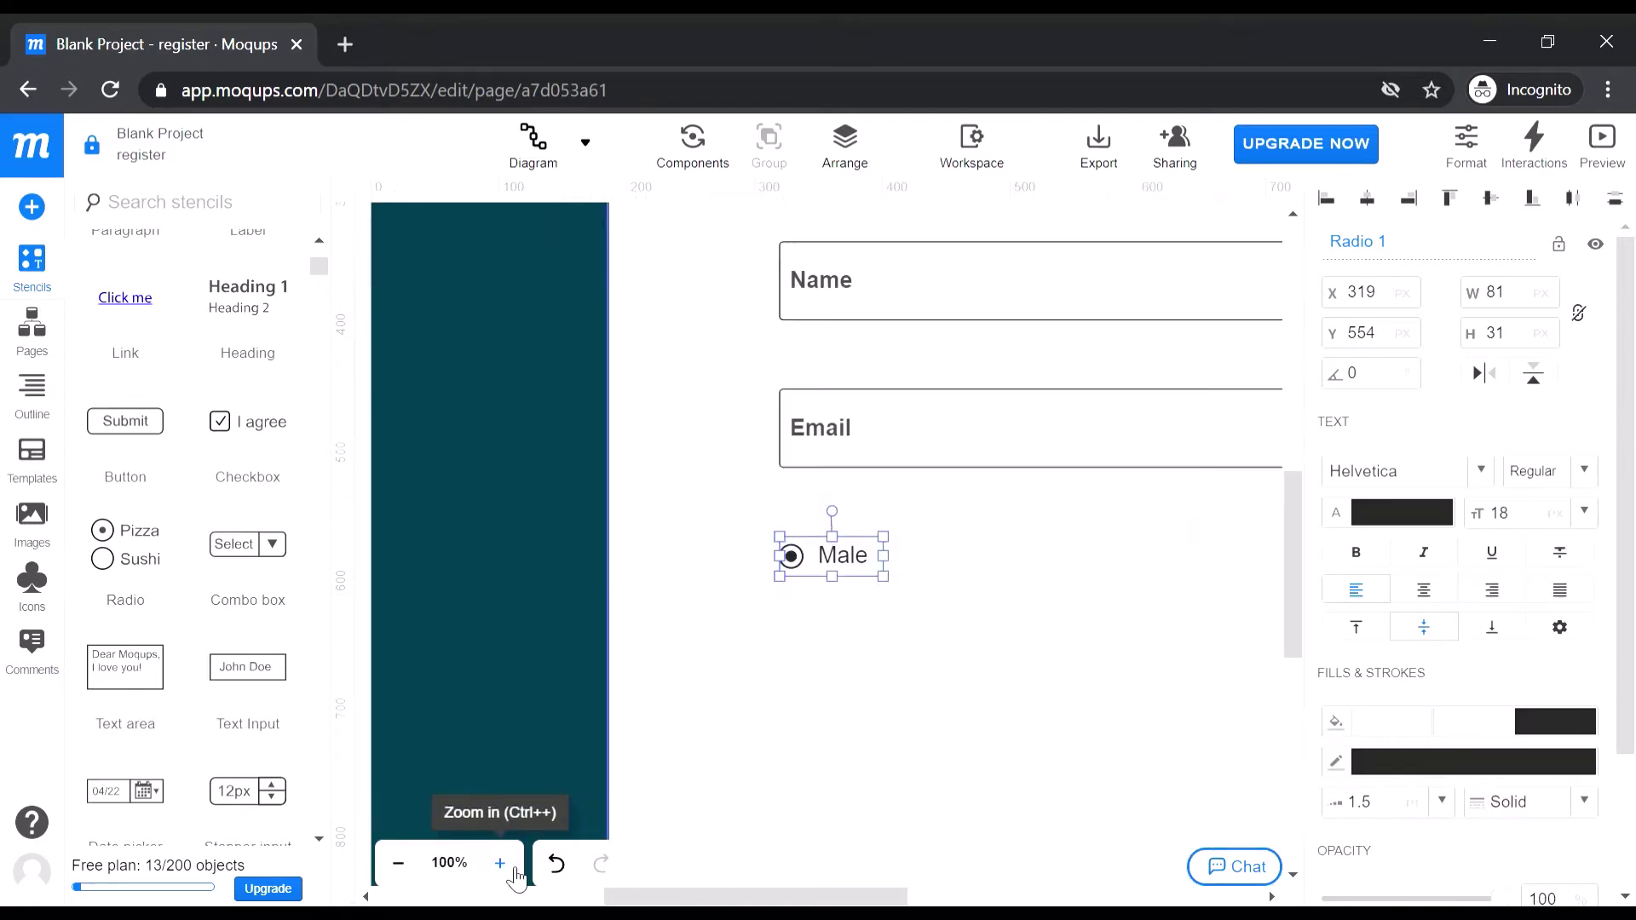
scroll(755, 891, right, 3)
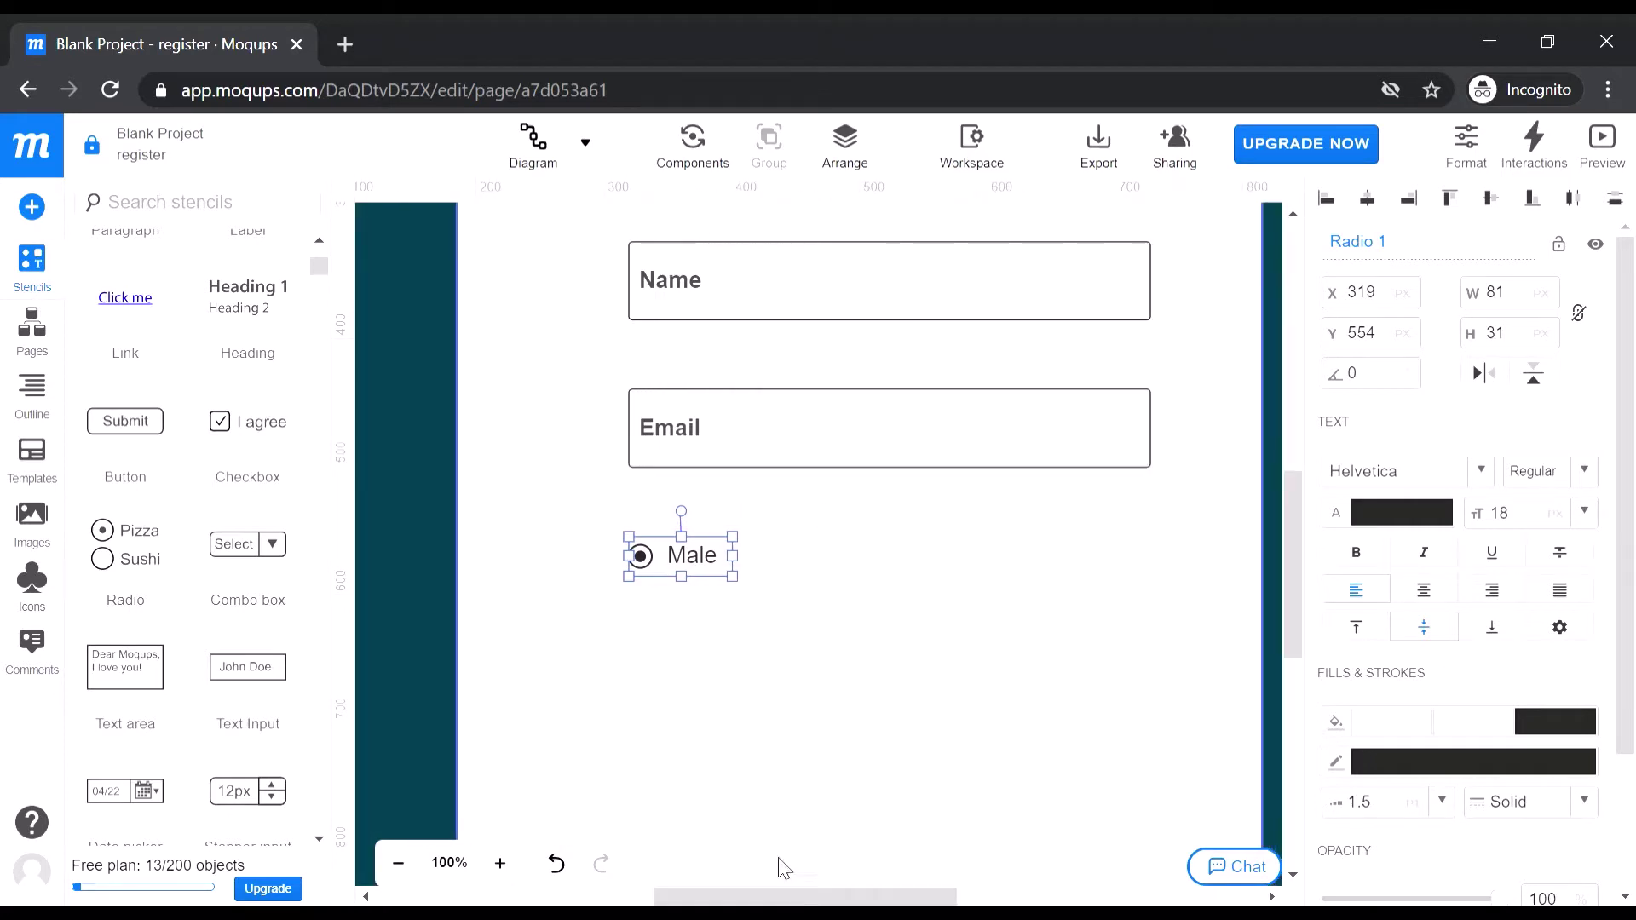
drag(686, 569, 690, 571)
click(740, 589)
click(721, 563)
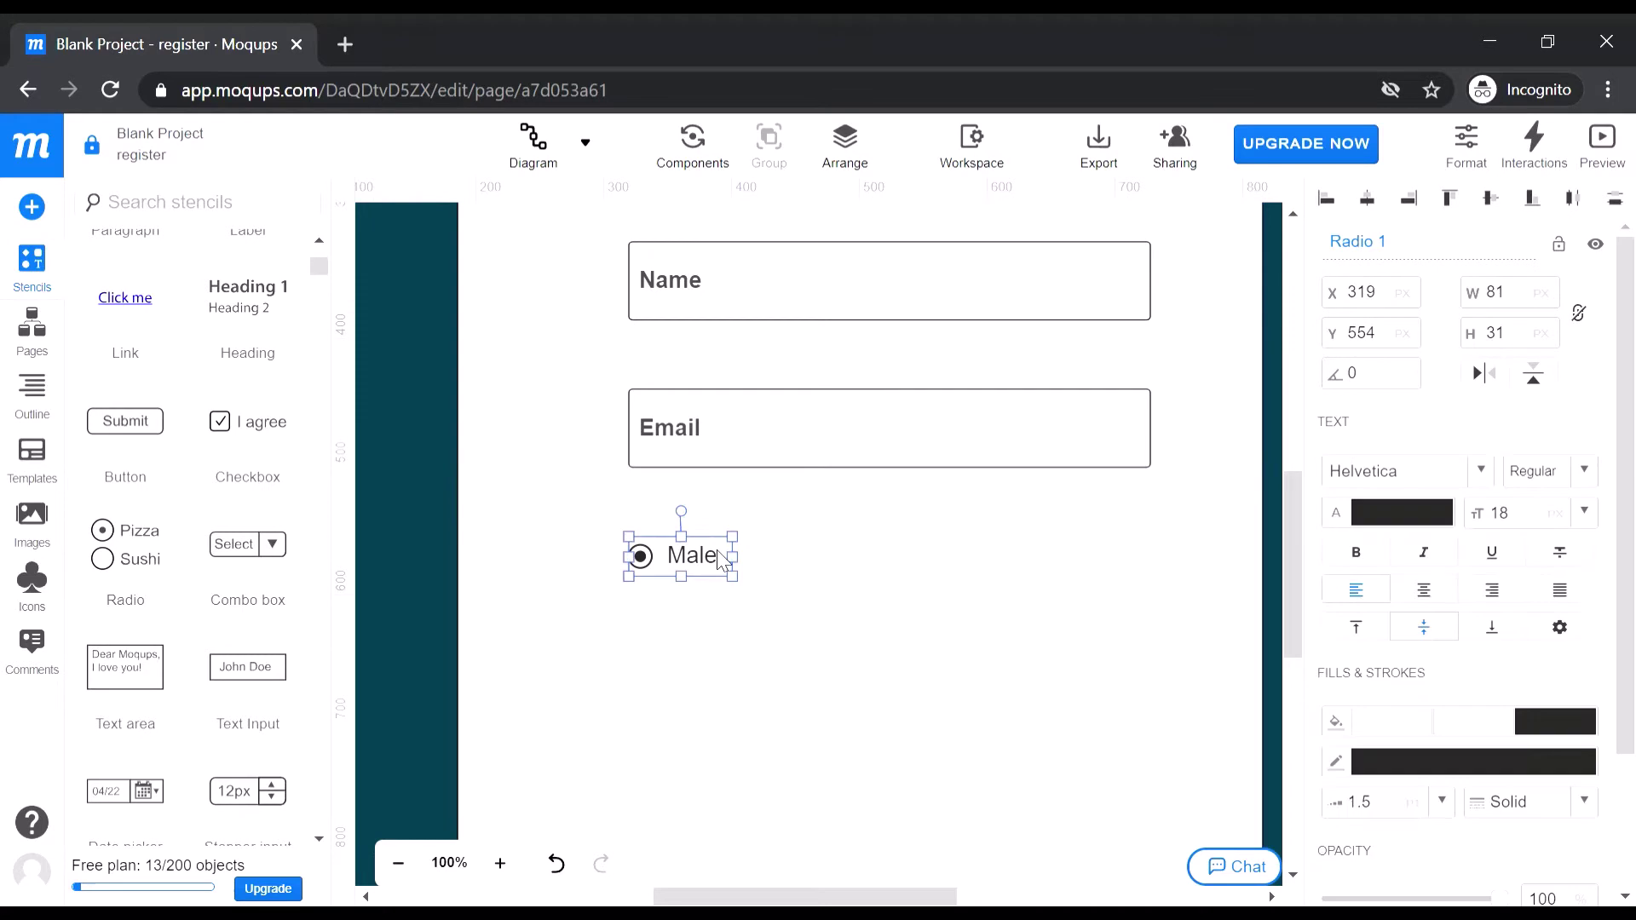
key(ctrl+d)
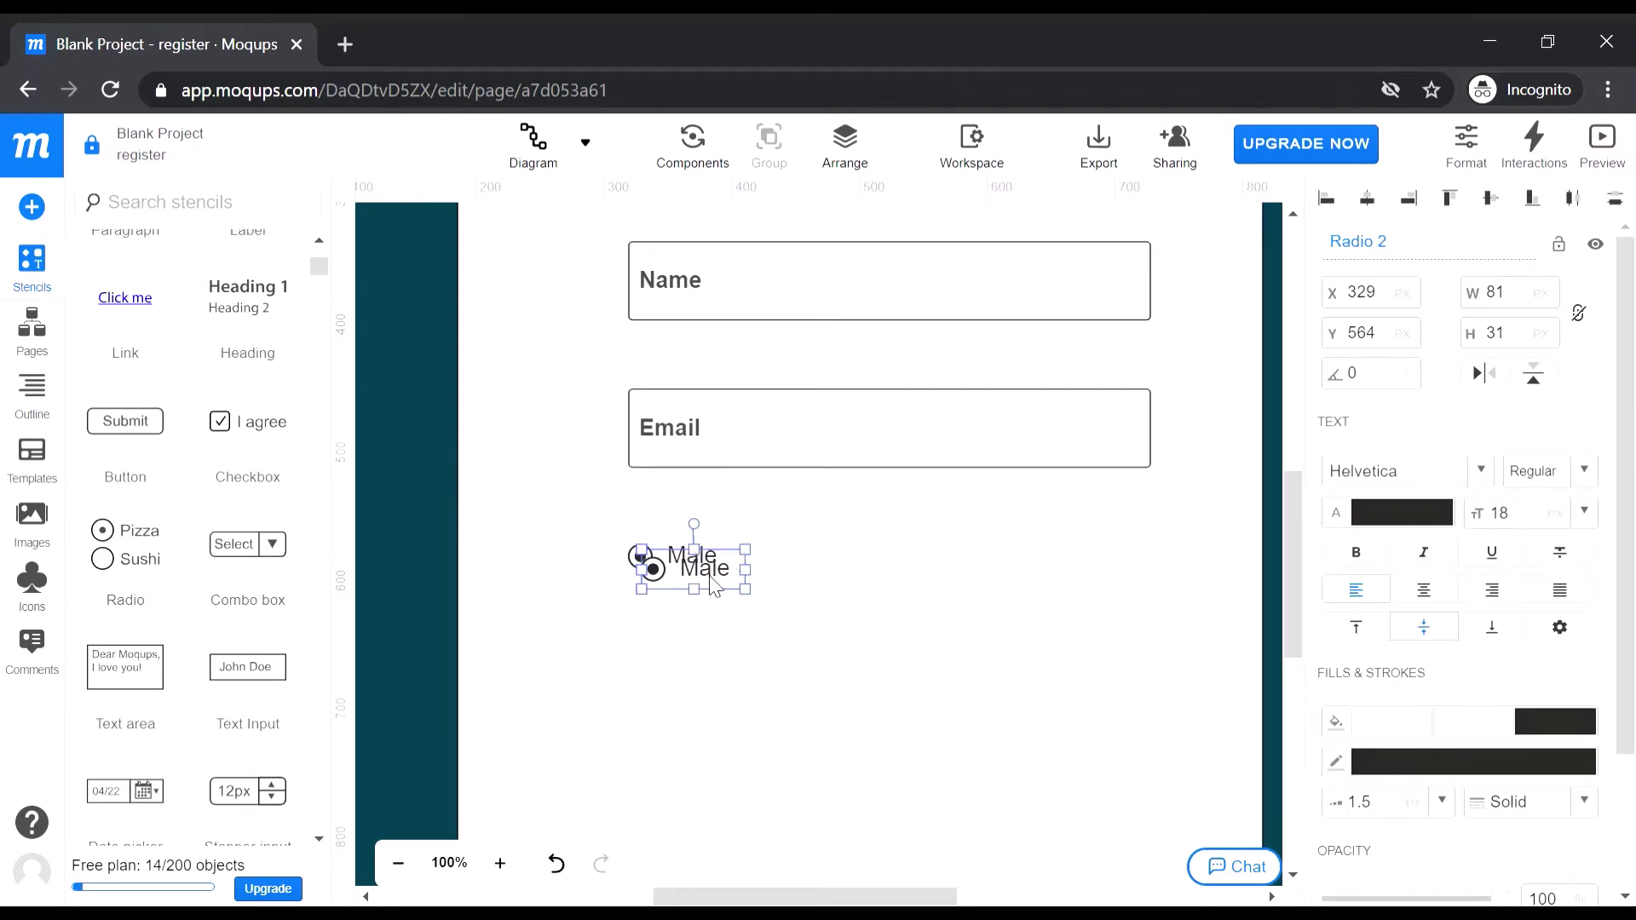
drag(714, 582, 832, 574)
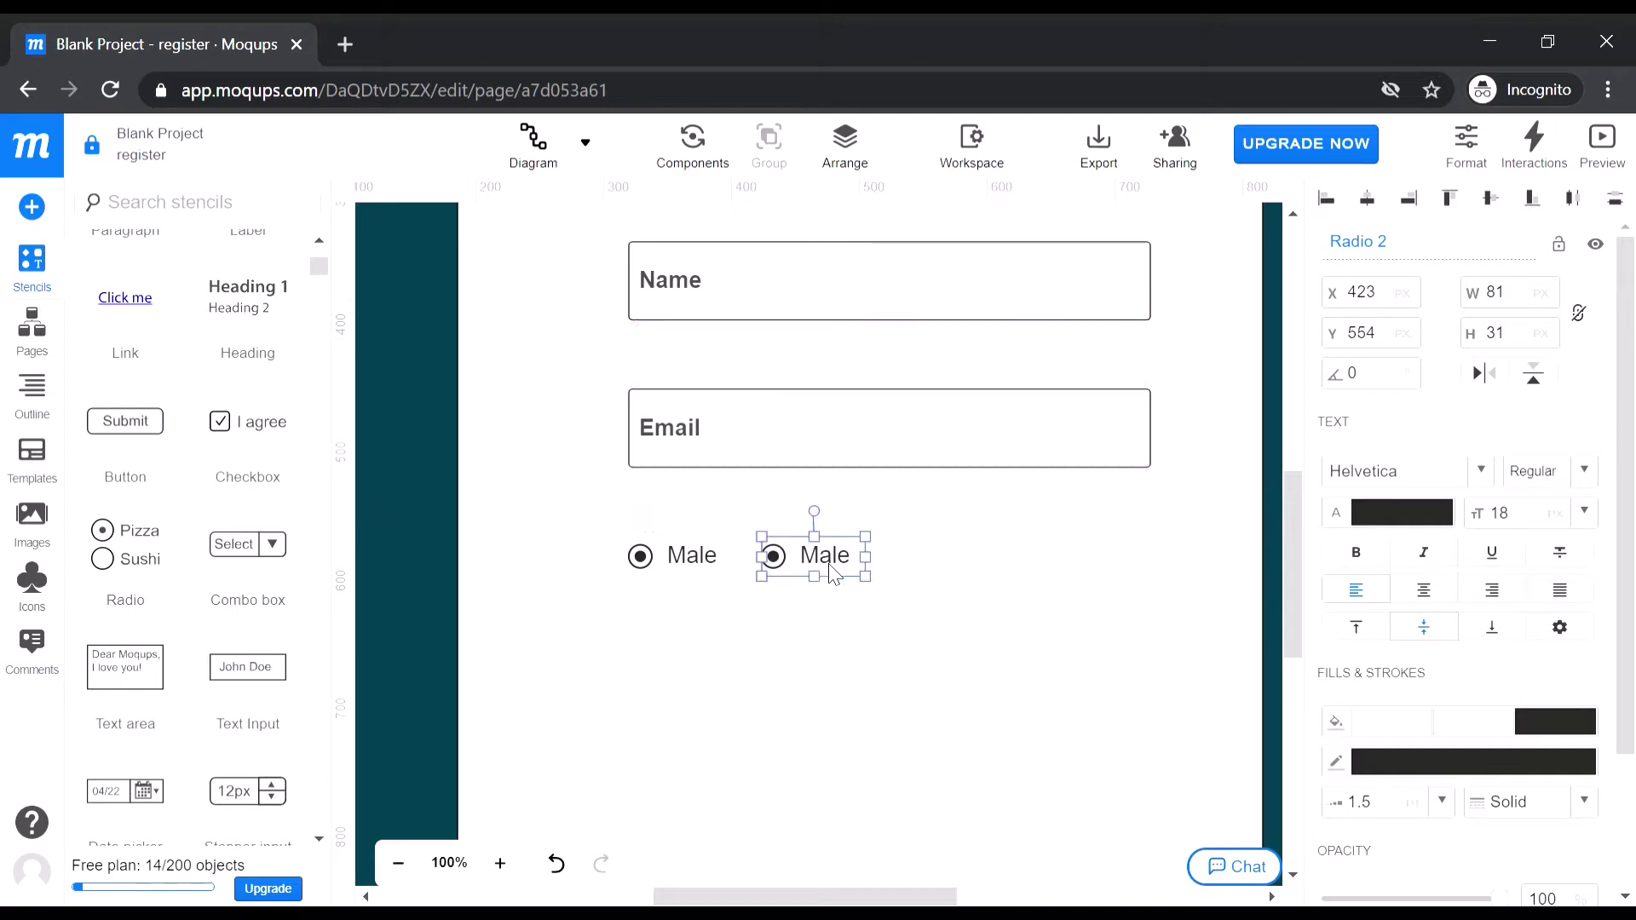
Change the label of the copied radio button to "Other"
double_click(822, 568)
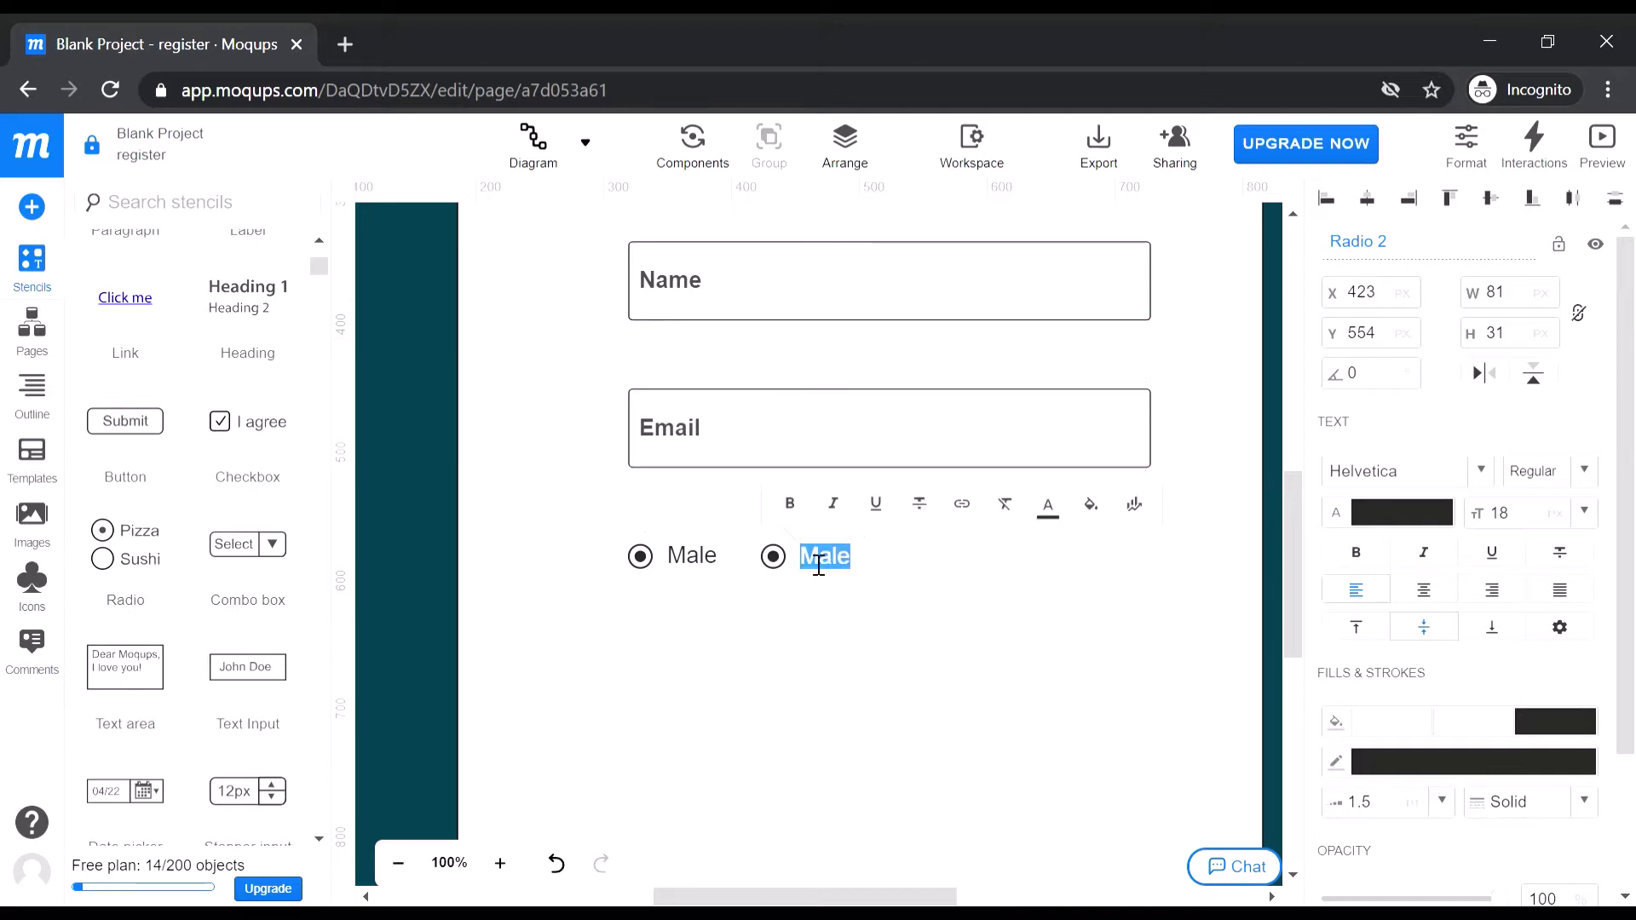
text(Other)
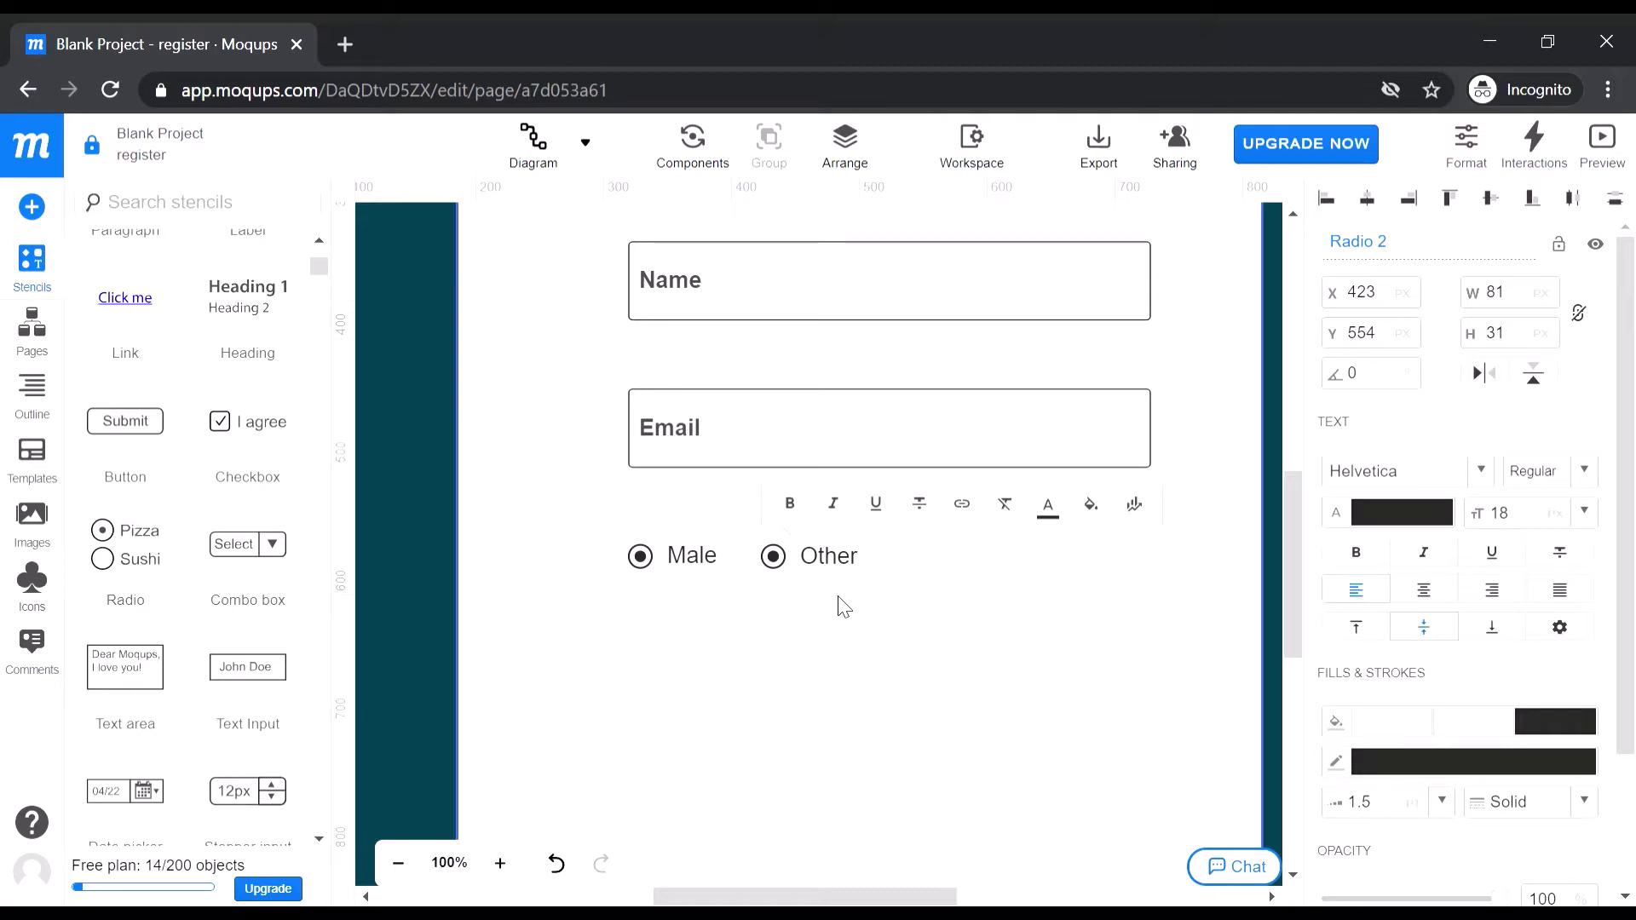
click(843, 607)
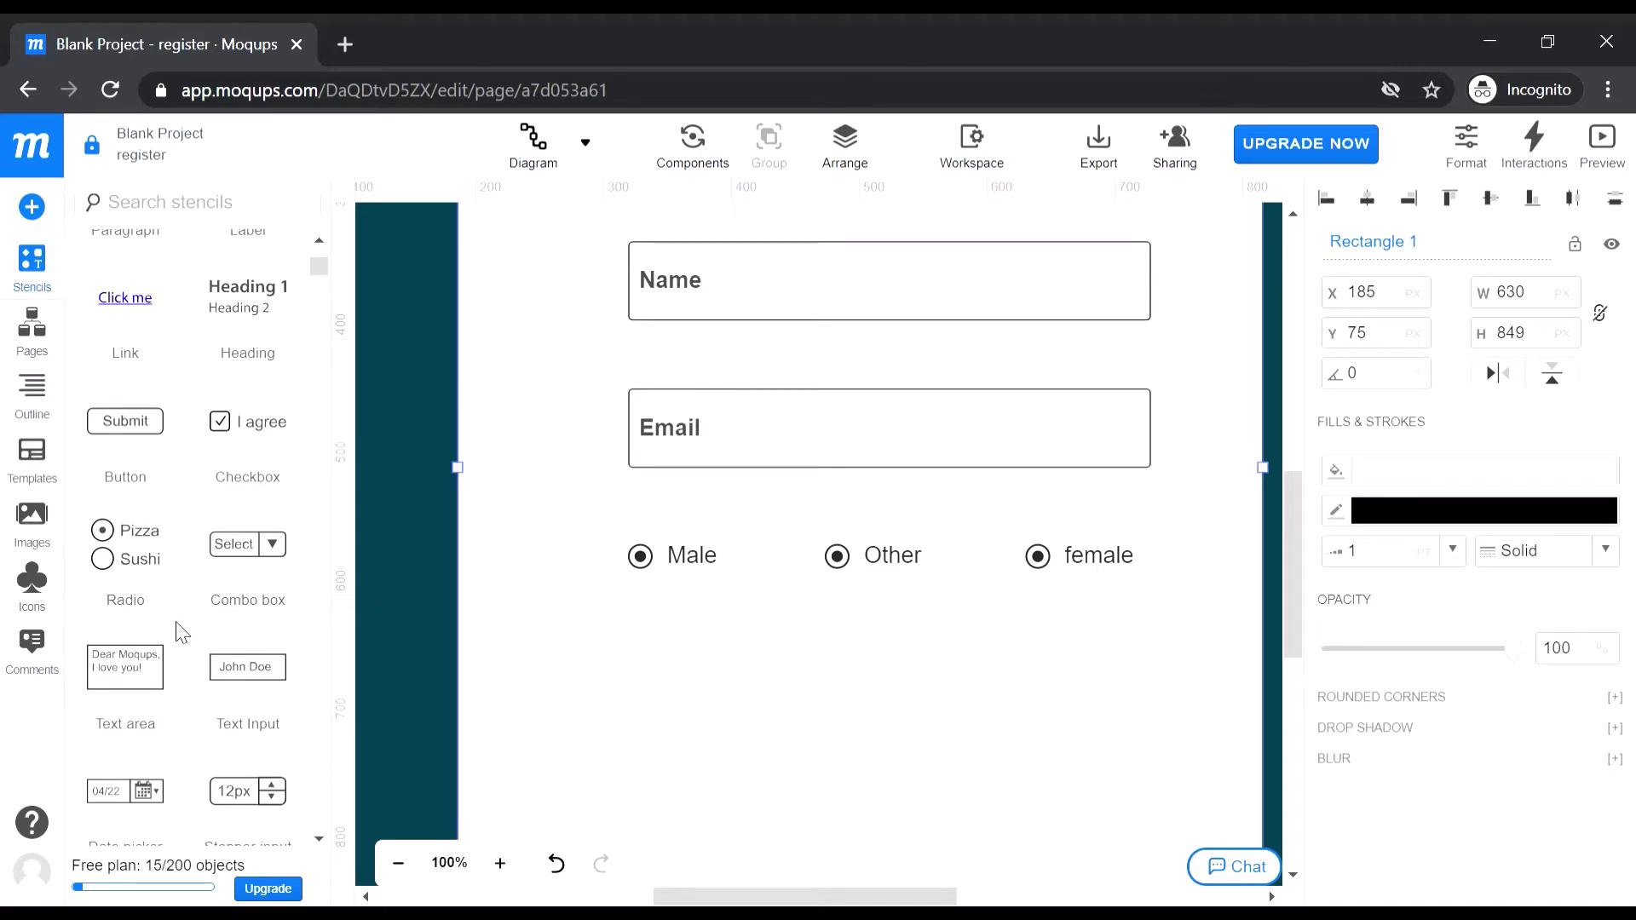
Add a combo box below the Male radio button at about X 320, Y 631, and change its text to "City"
scroll(245, 578, down, 3)
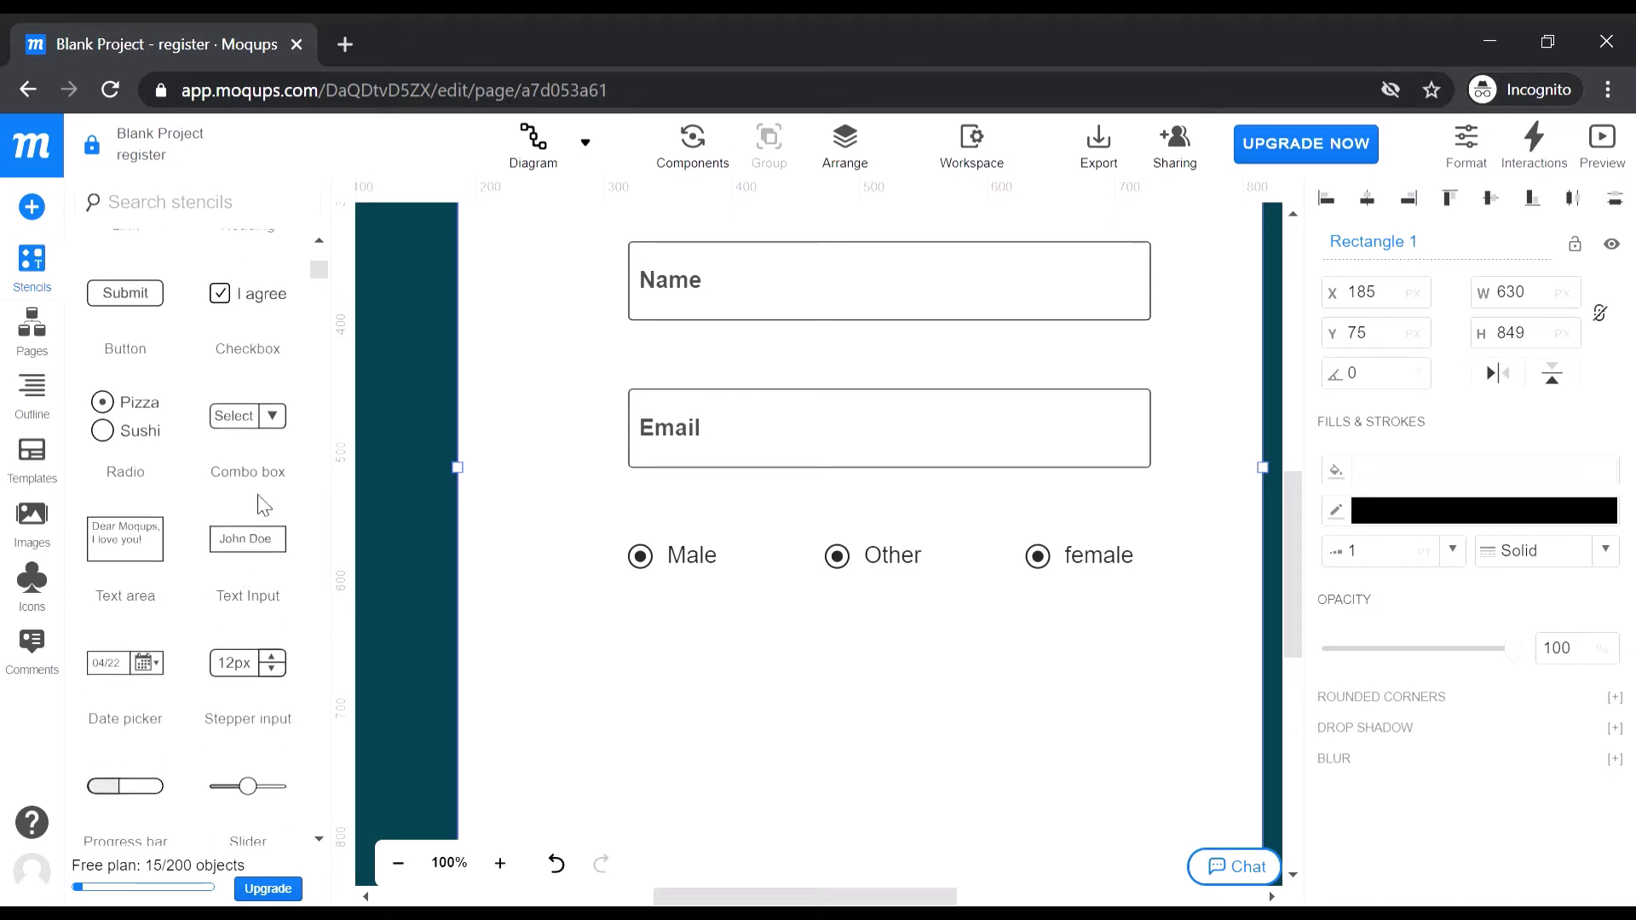
drag(273, 439, 633, 635)
double_click(785, 651)
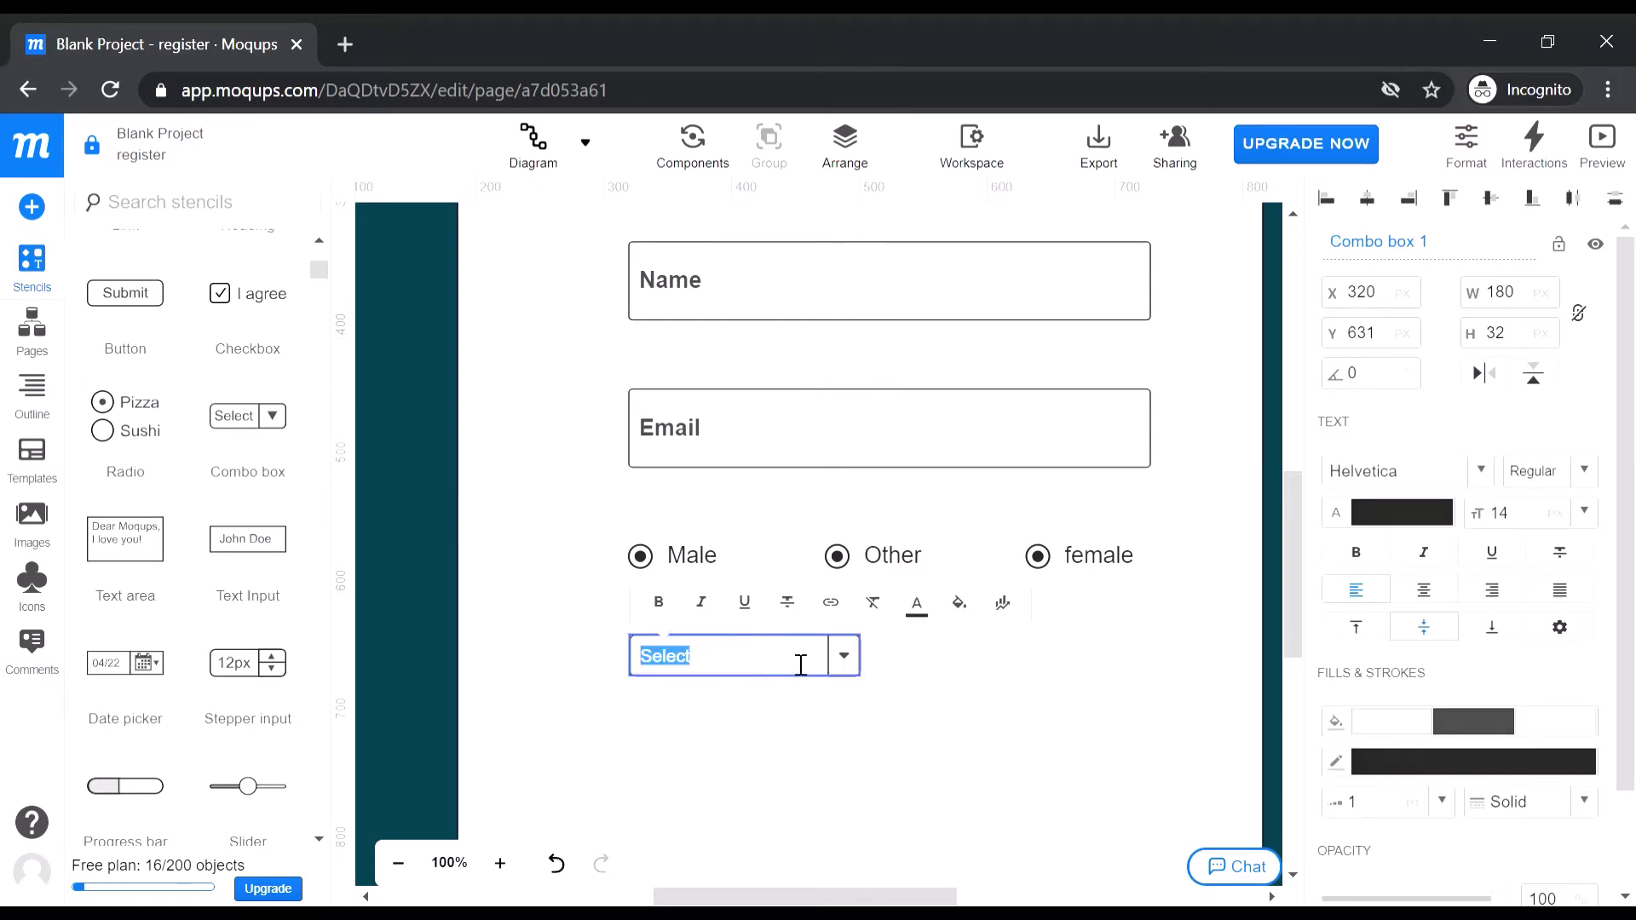
click(818, 706)
double_click(767, 662)
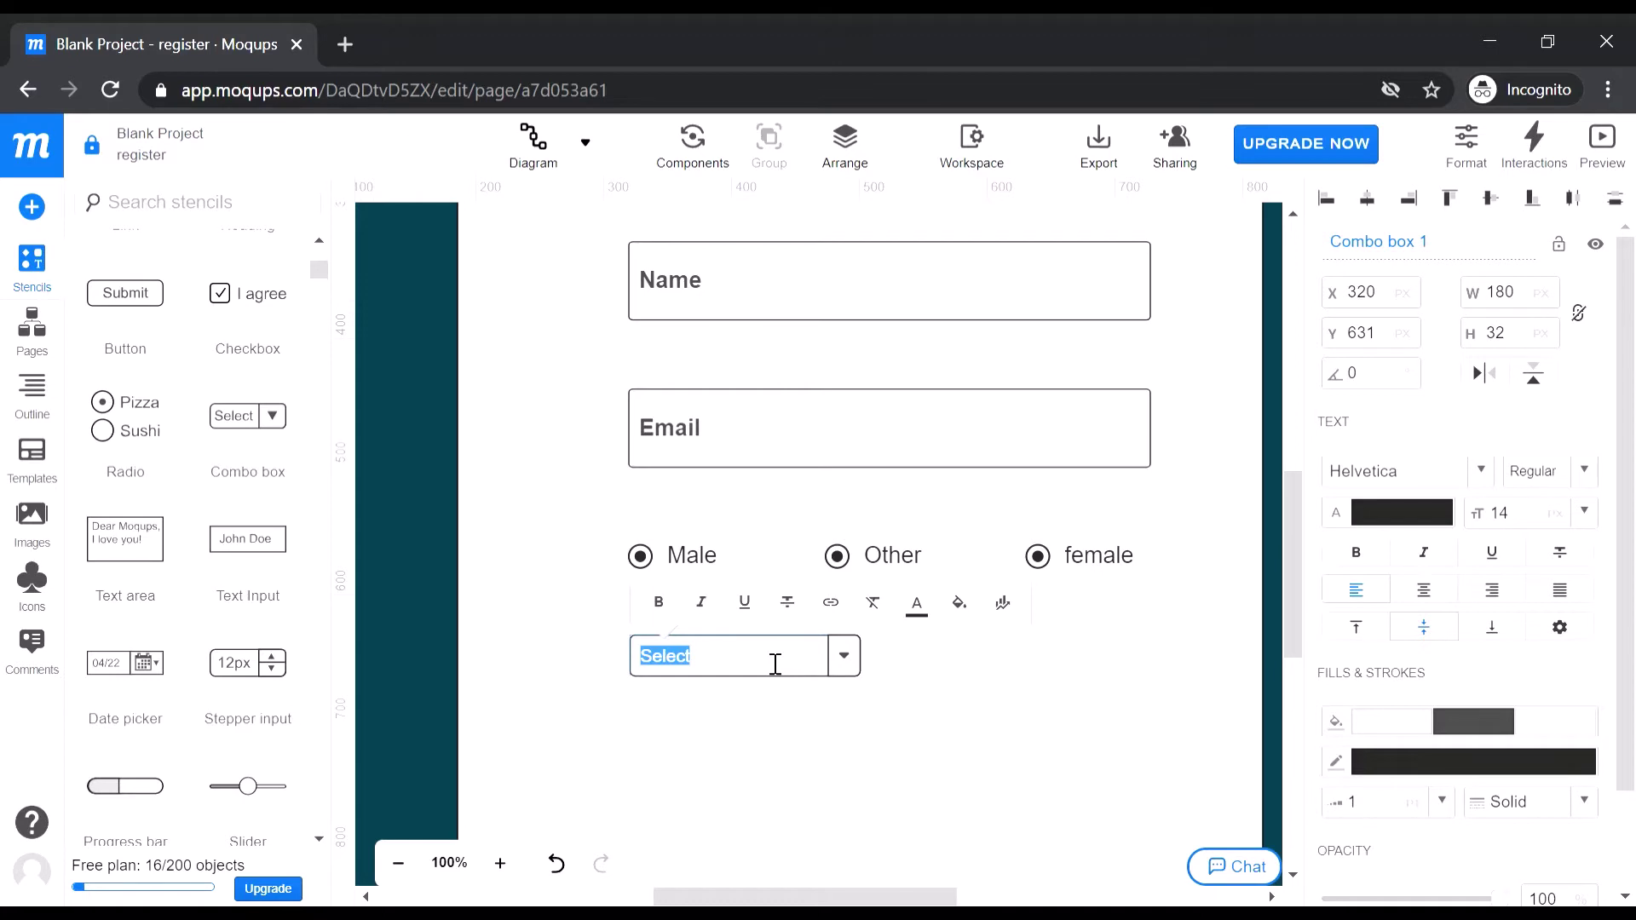
text(City)
click(818, 745)
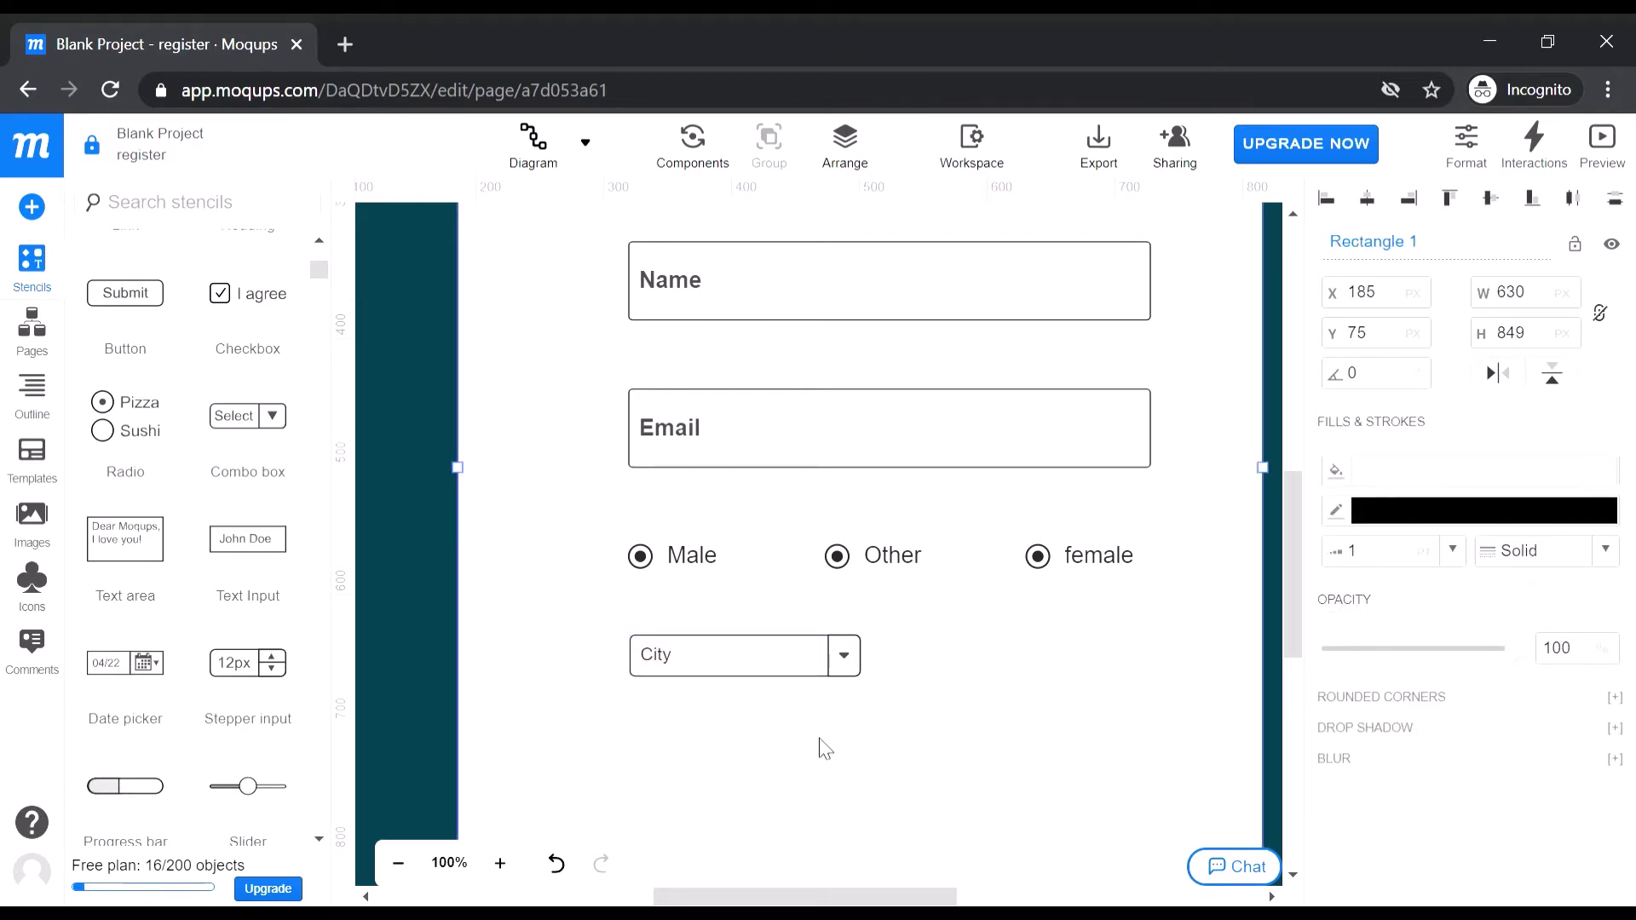
click(856, 671)
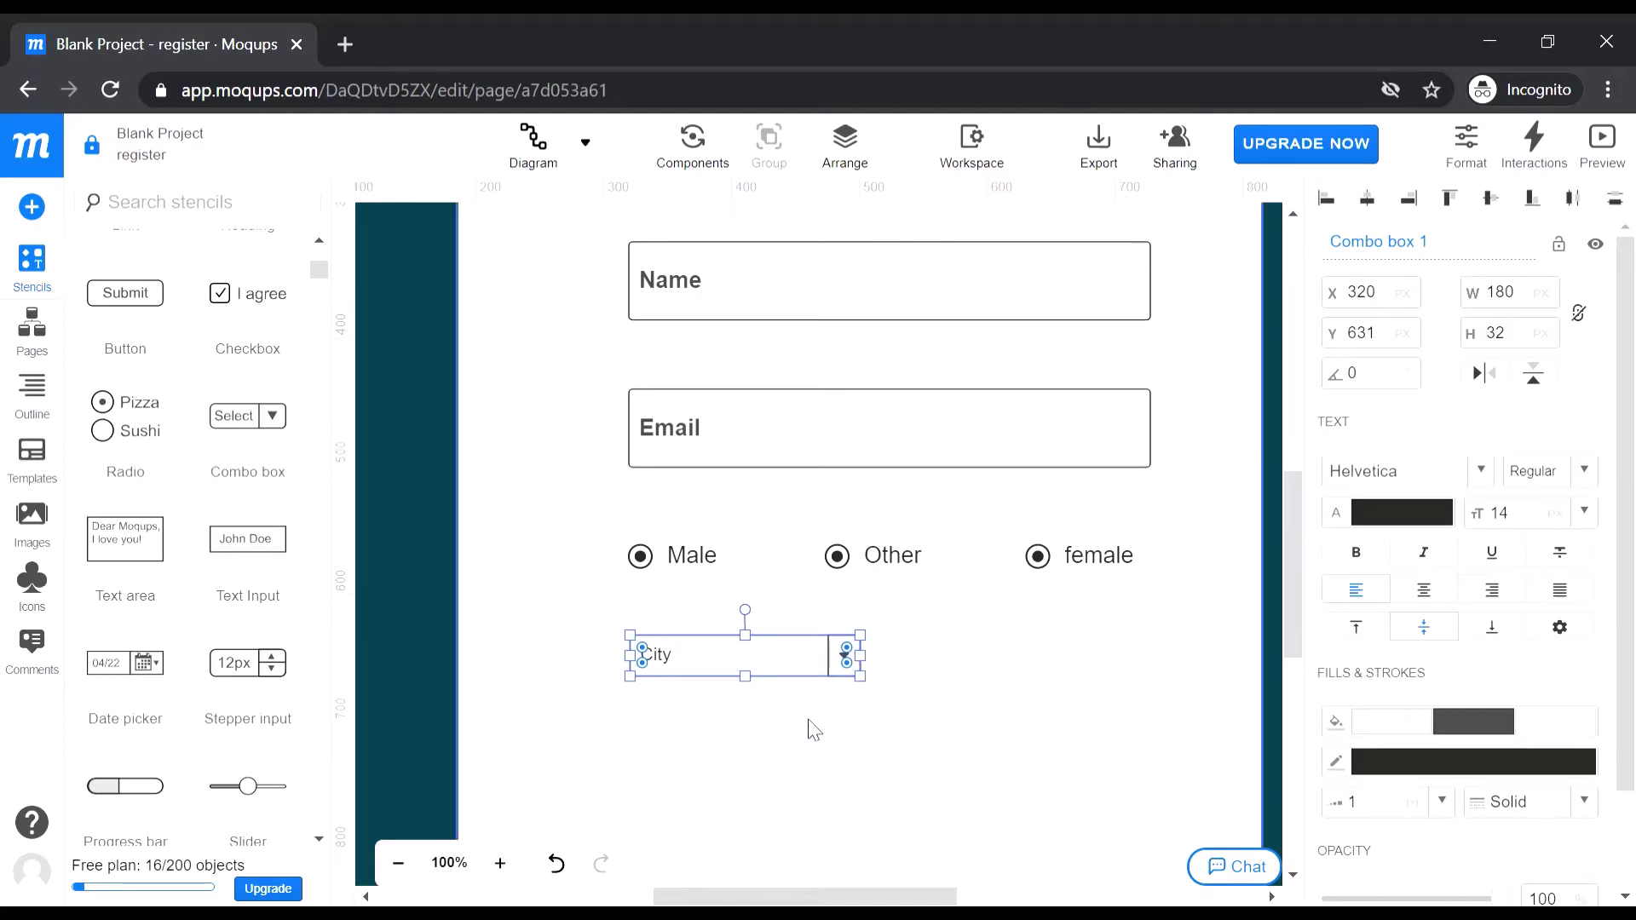
click(802, 751)
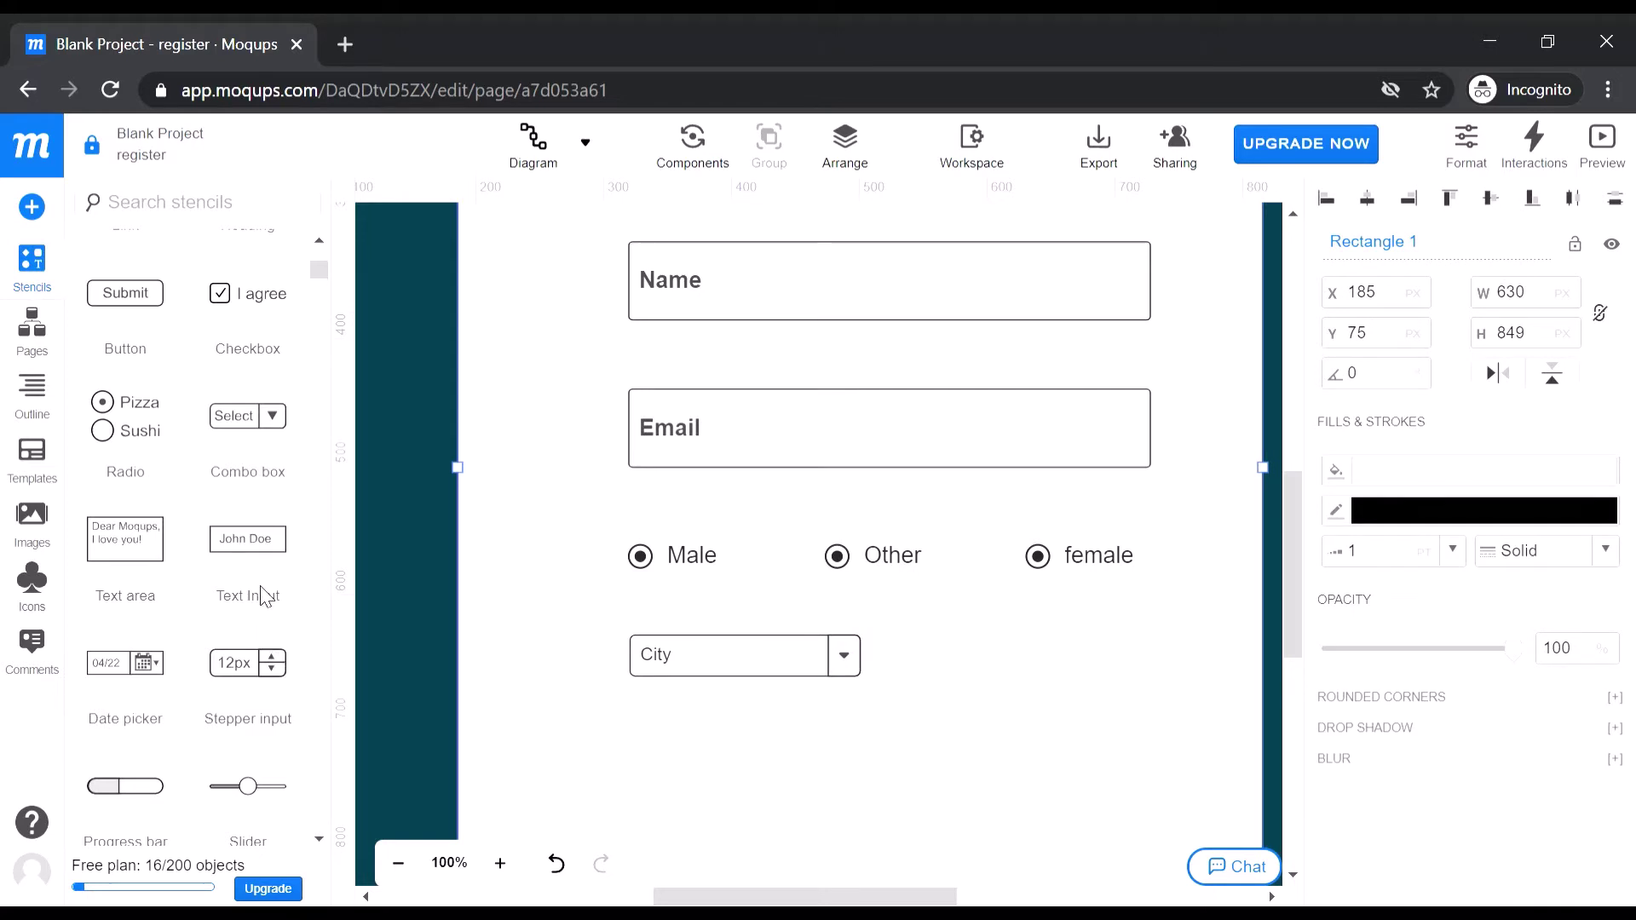
Add a date picker below the City combo box at about X 437, Y 706, and a "Birth date" label before it at about X 320, Y 719
scroll(861, 610, down, 3)
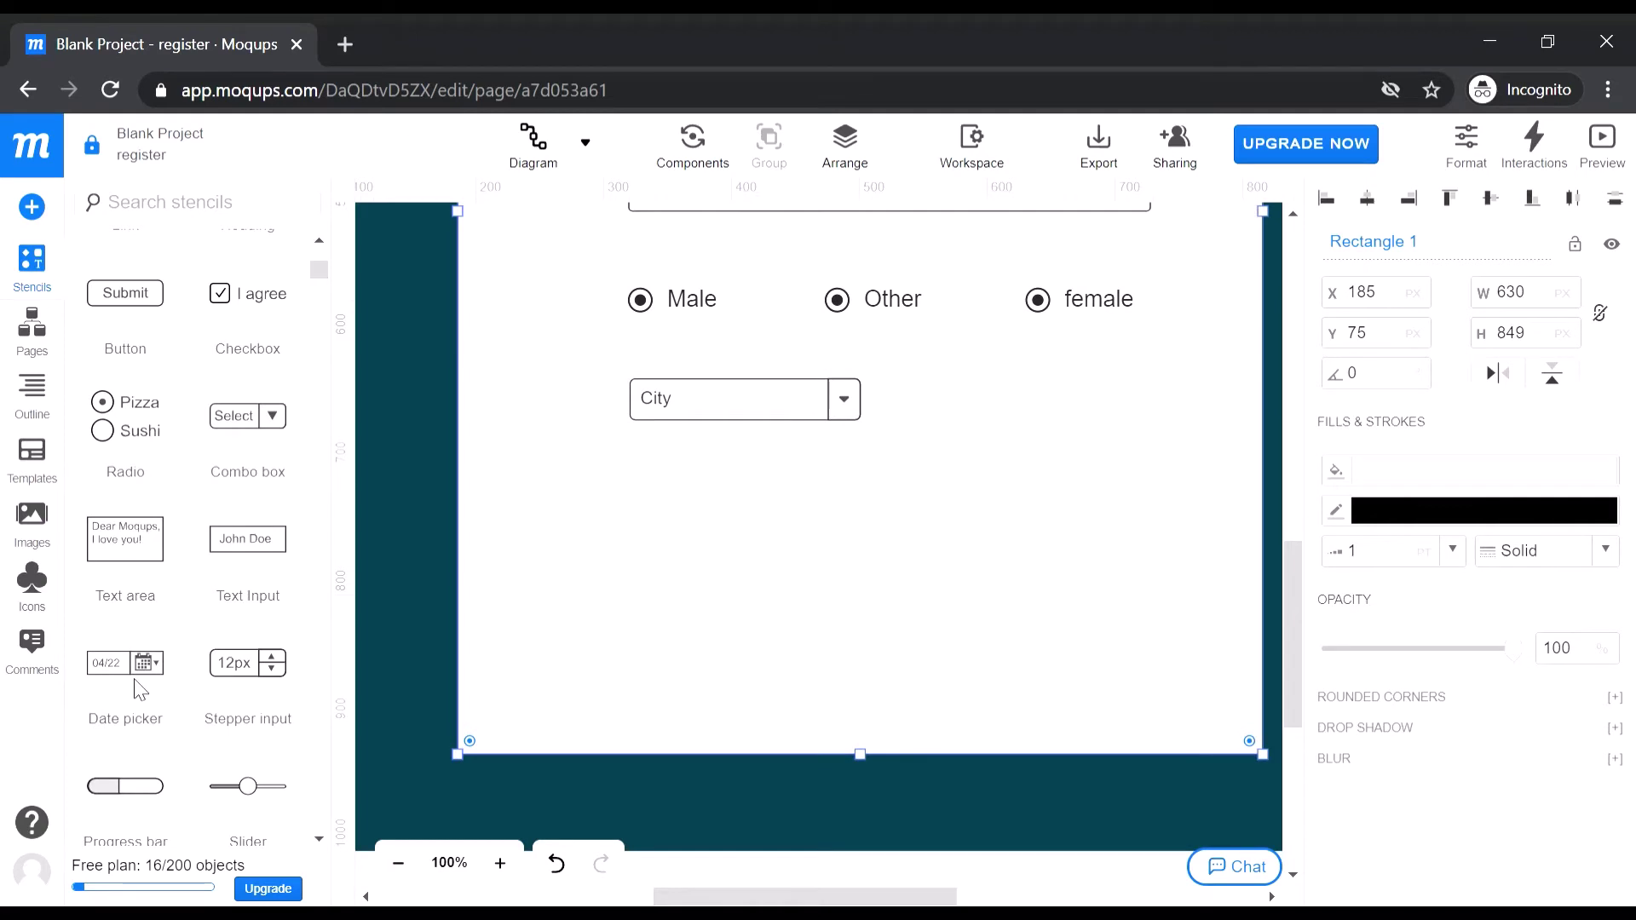
drag(140, 688, 783, 484)
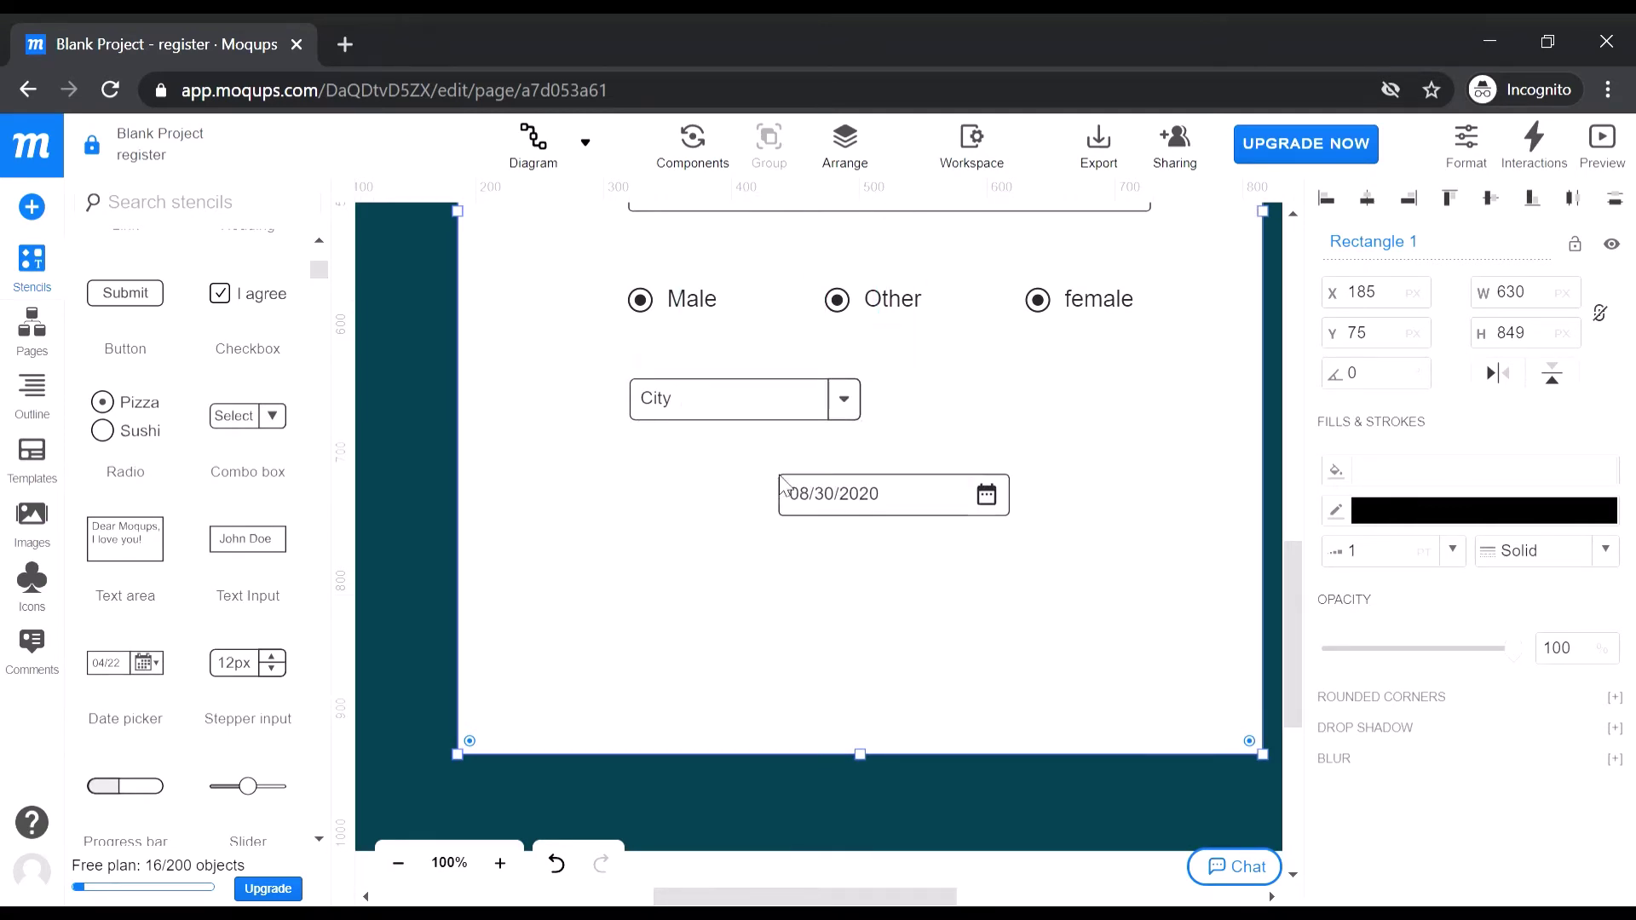
scroll(213, 528, up, 4)
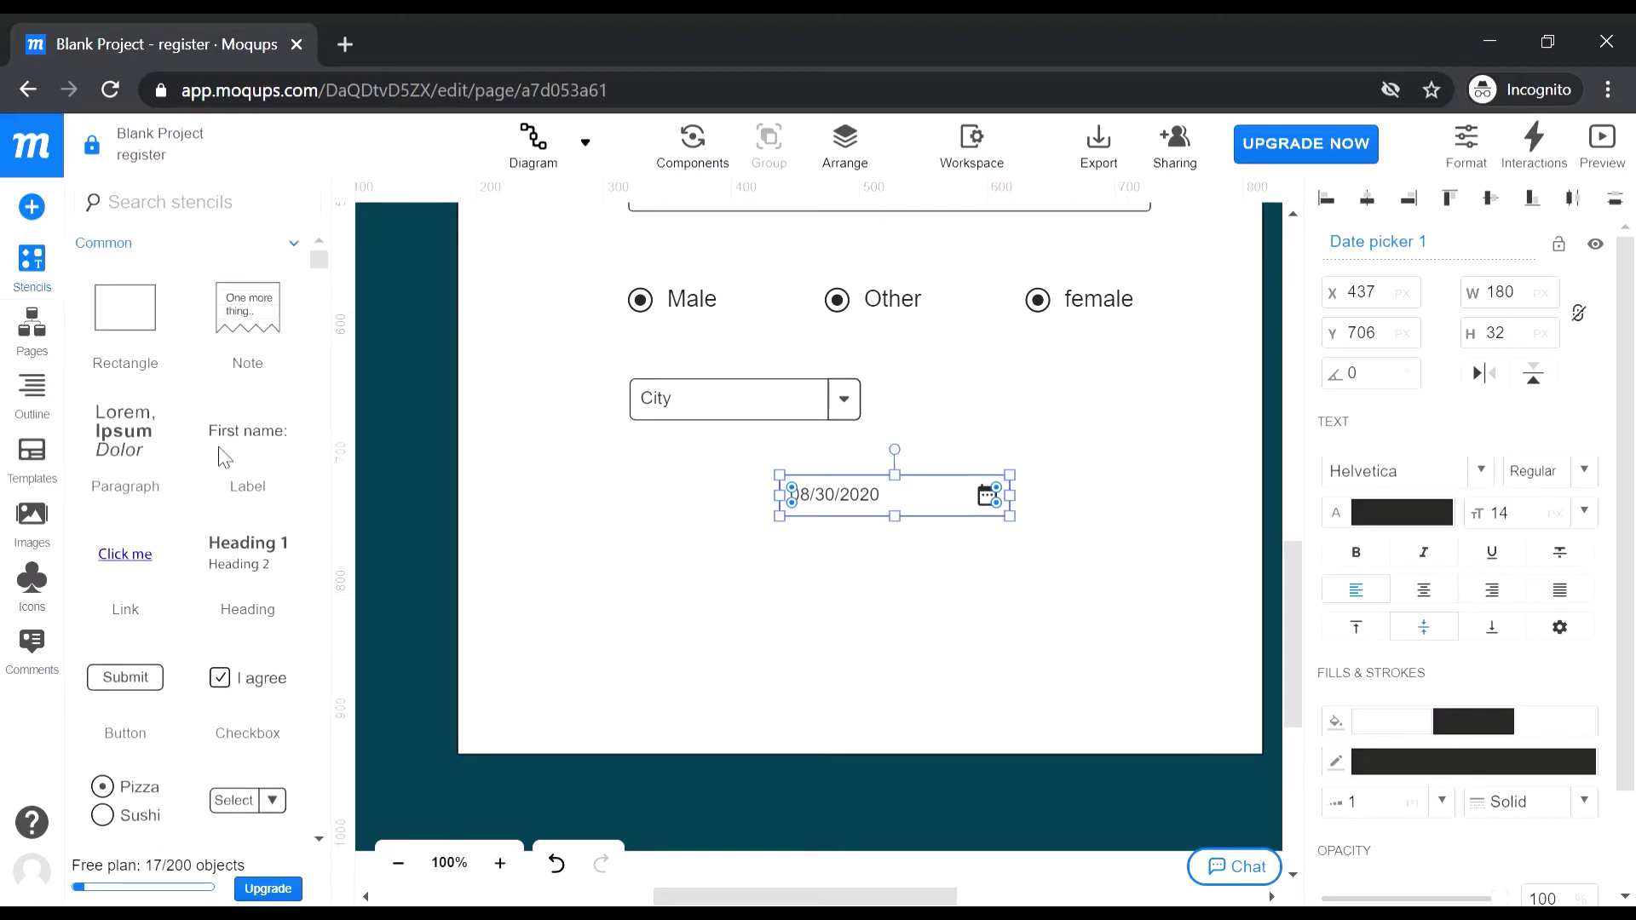
drag(223, 458, 647, 503)
double_click(665, 511)
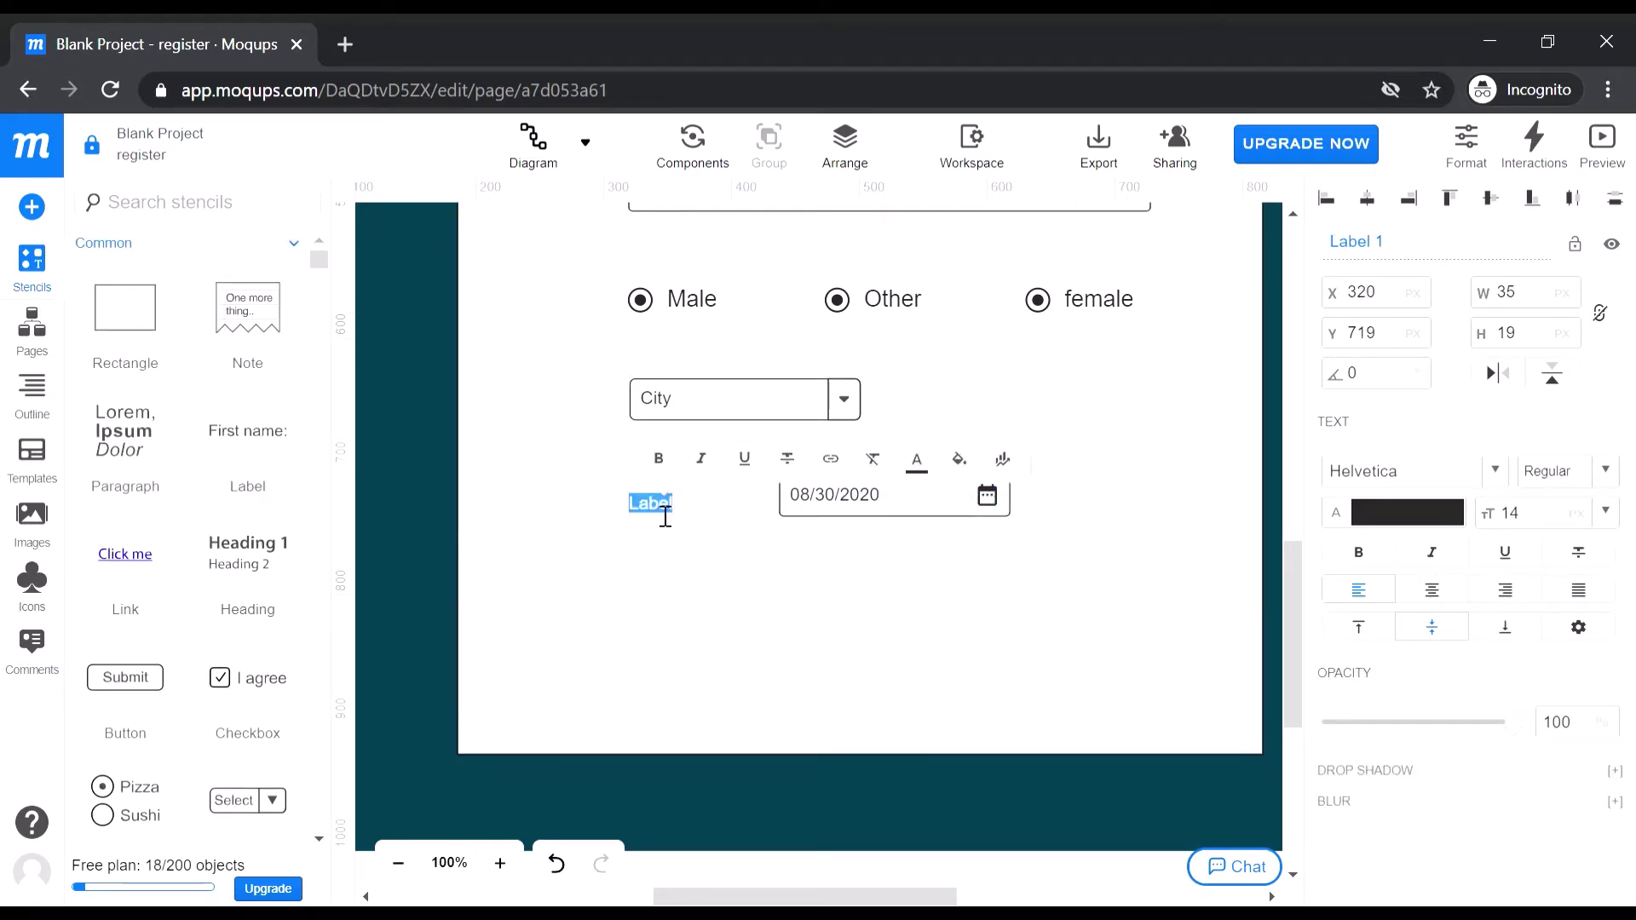
text(Birthdate)
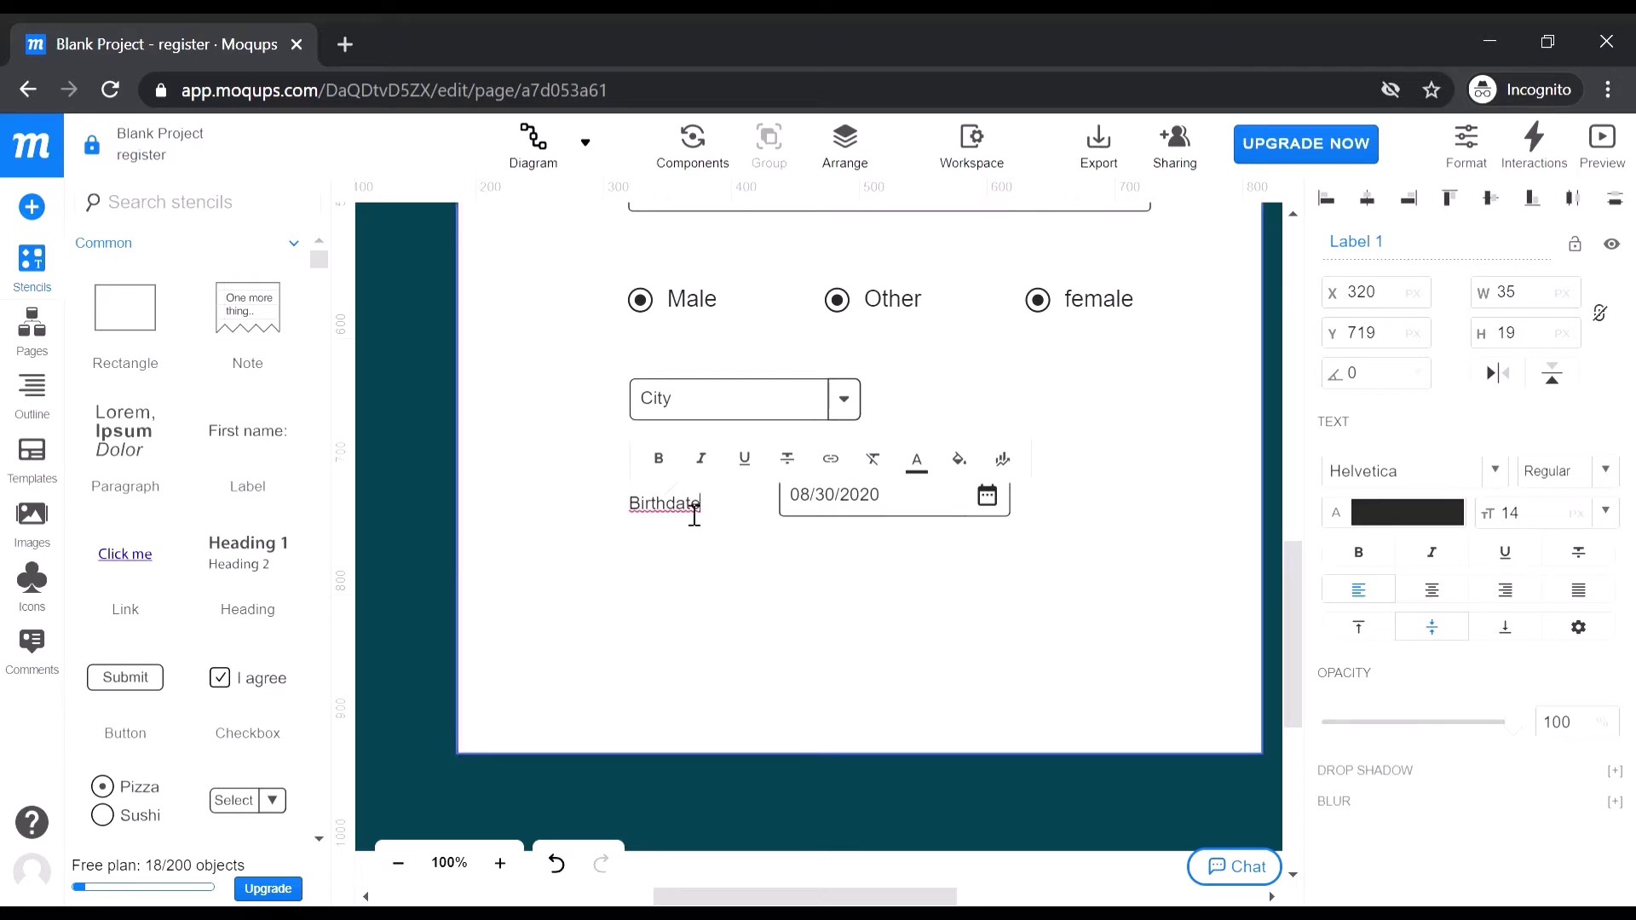
double_click(686, 507)
text(Birth date)
click(729, 545)
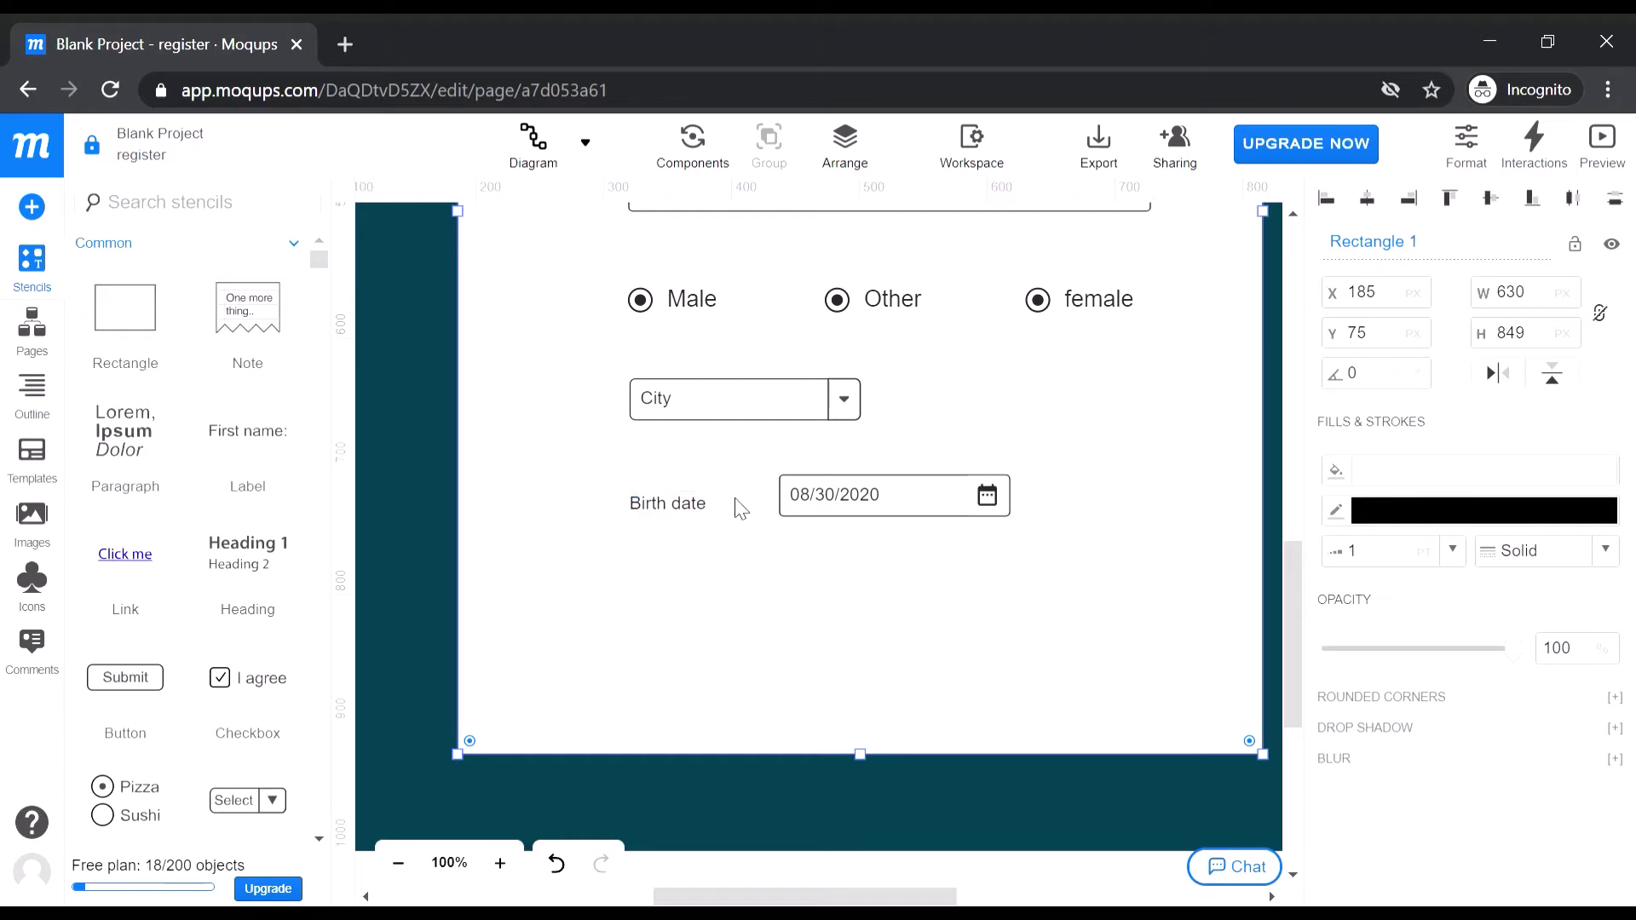
Set the Birth date label's font size to 18 and move the date picker slightly down beside it
double_click(690, 504)
click(1553, 525)
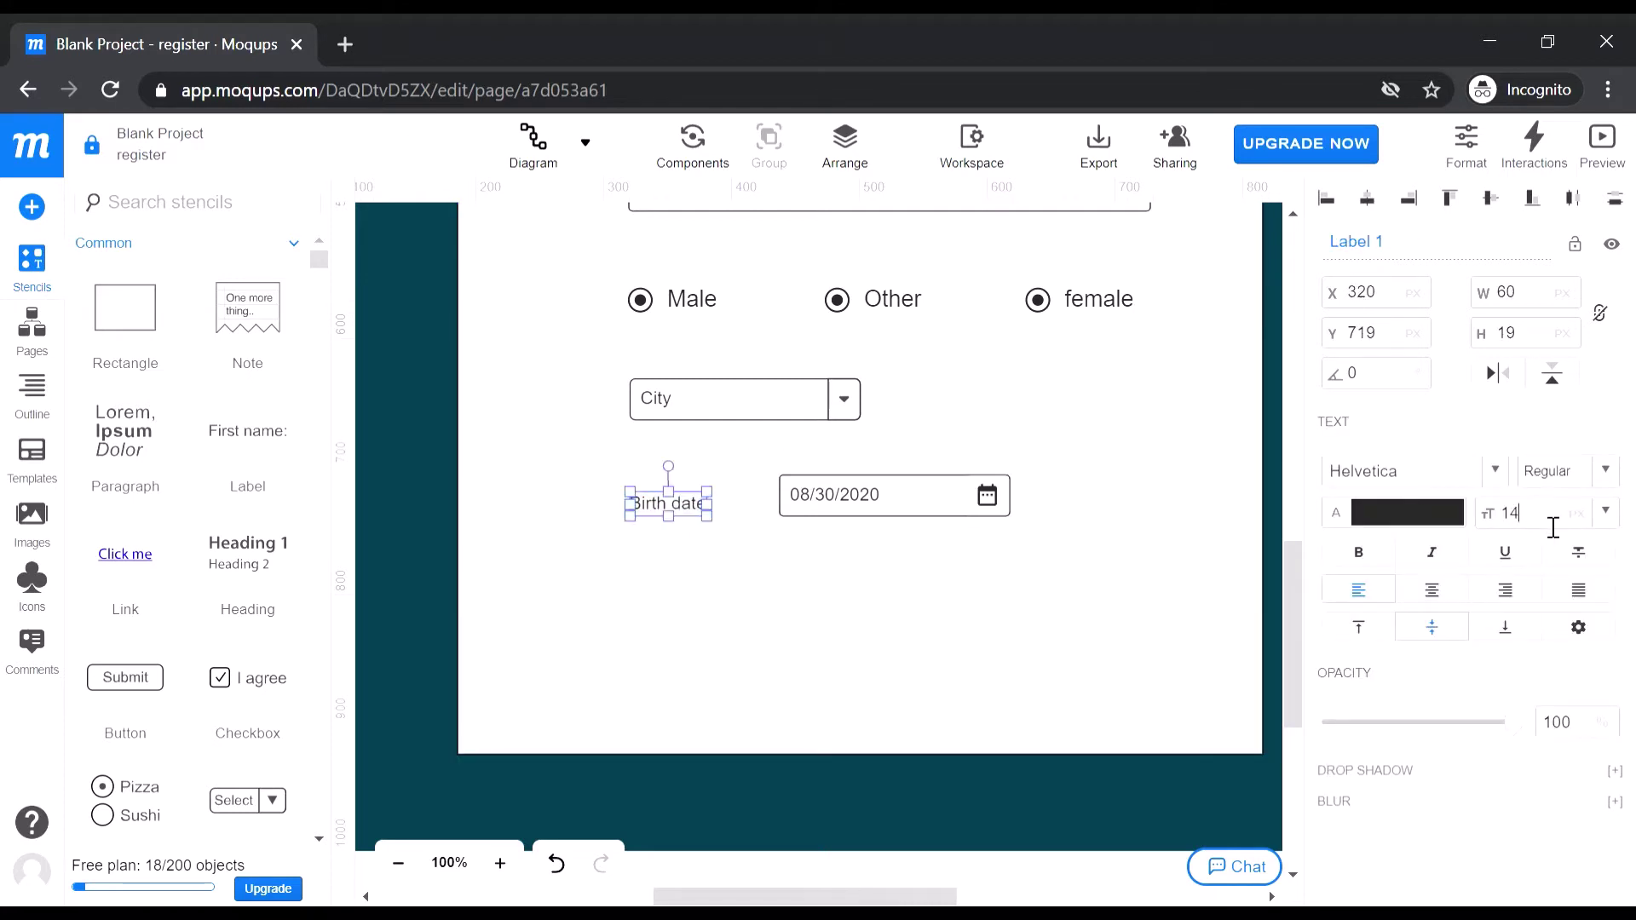
key(BackSpace)
text(8)
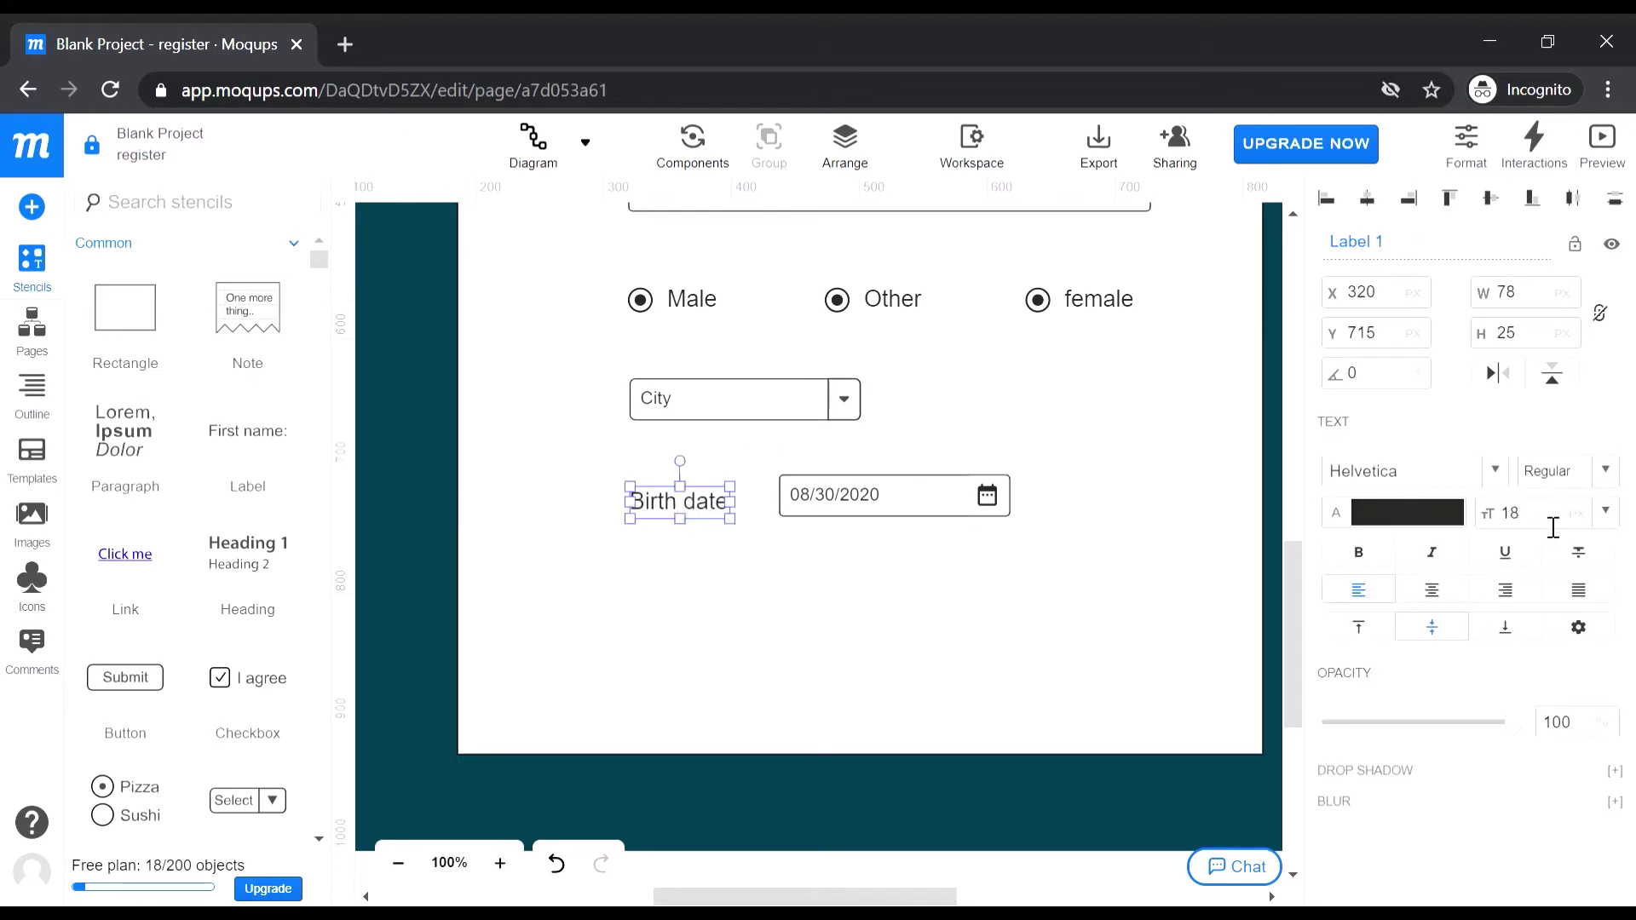
click(1016, 604)
drag(932, 516, 942, 545)
click(972, 597)
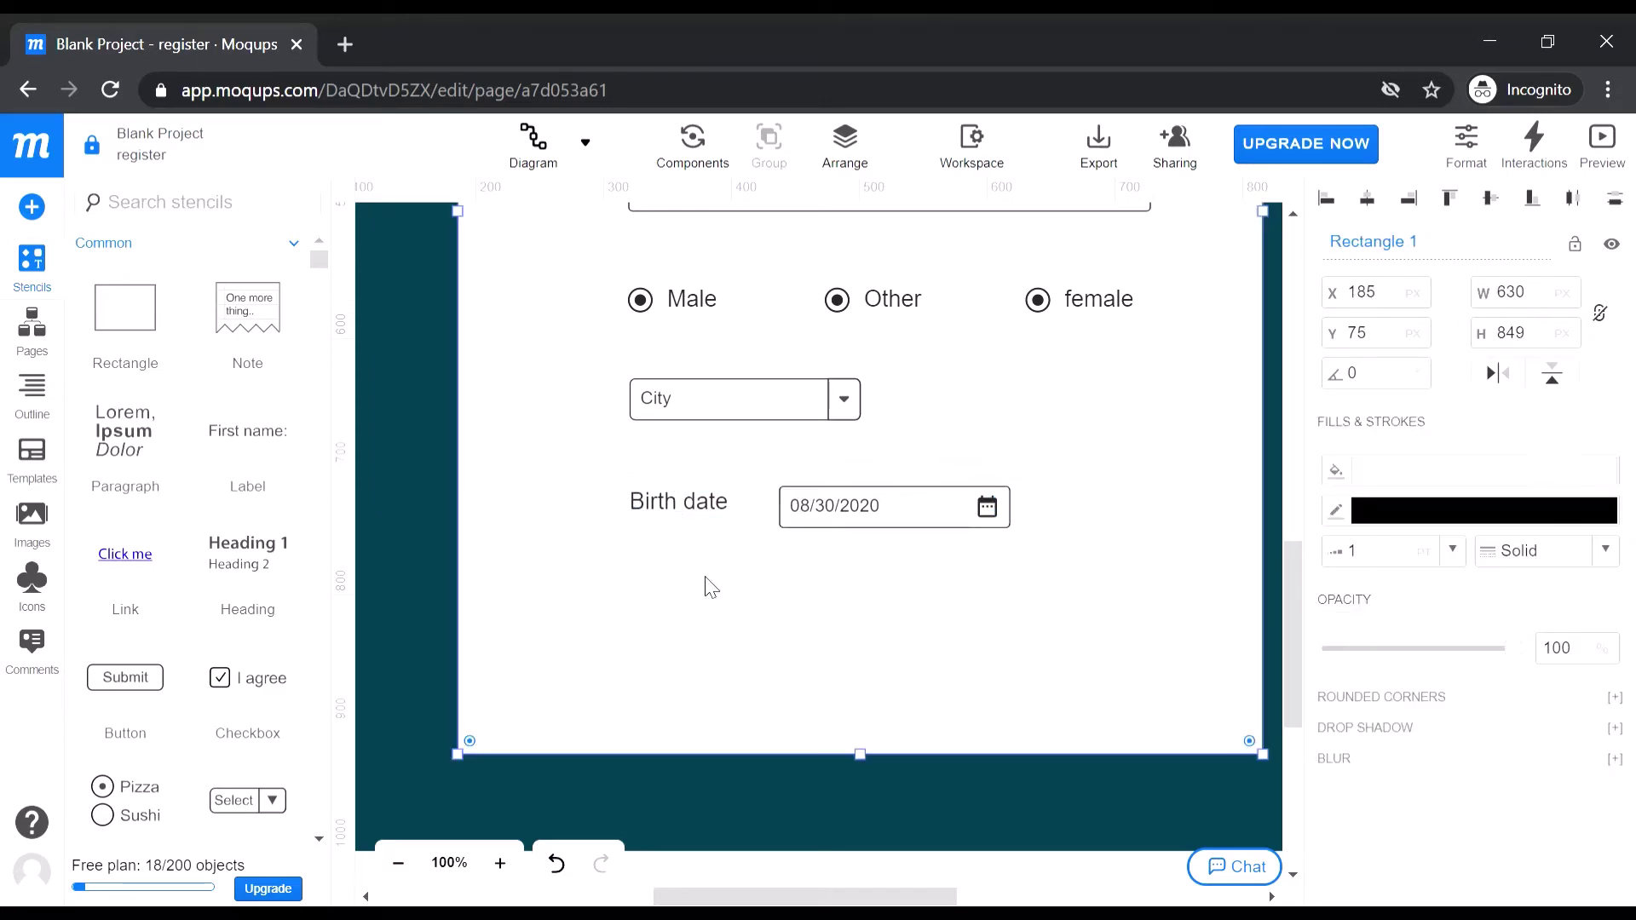
Browse the available stencils, from the common form controls through shapes and callouts to the navigation elements
scroll(161, 539, down, 5)
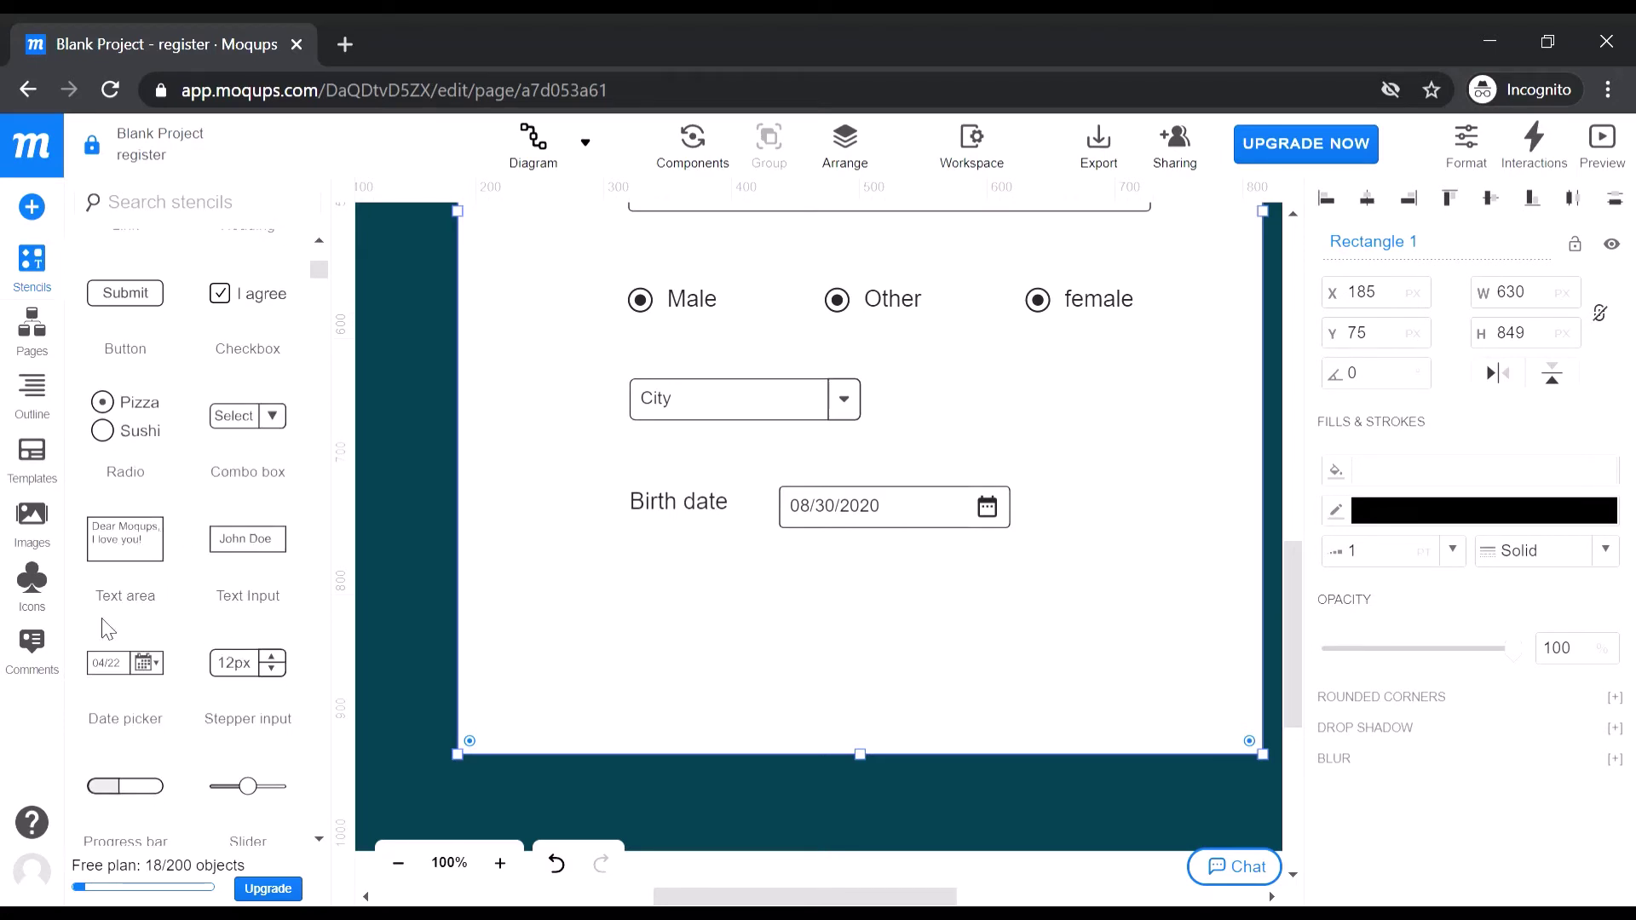
scroll(223, 679, down, 2)
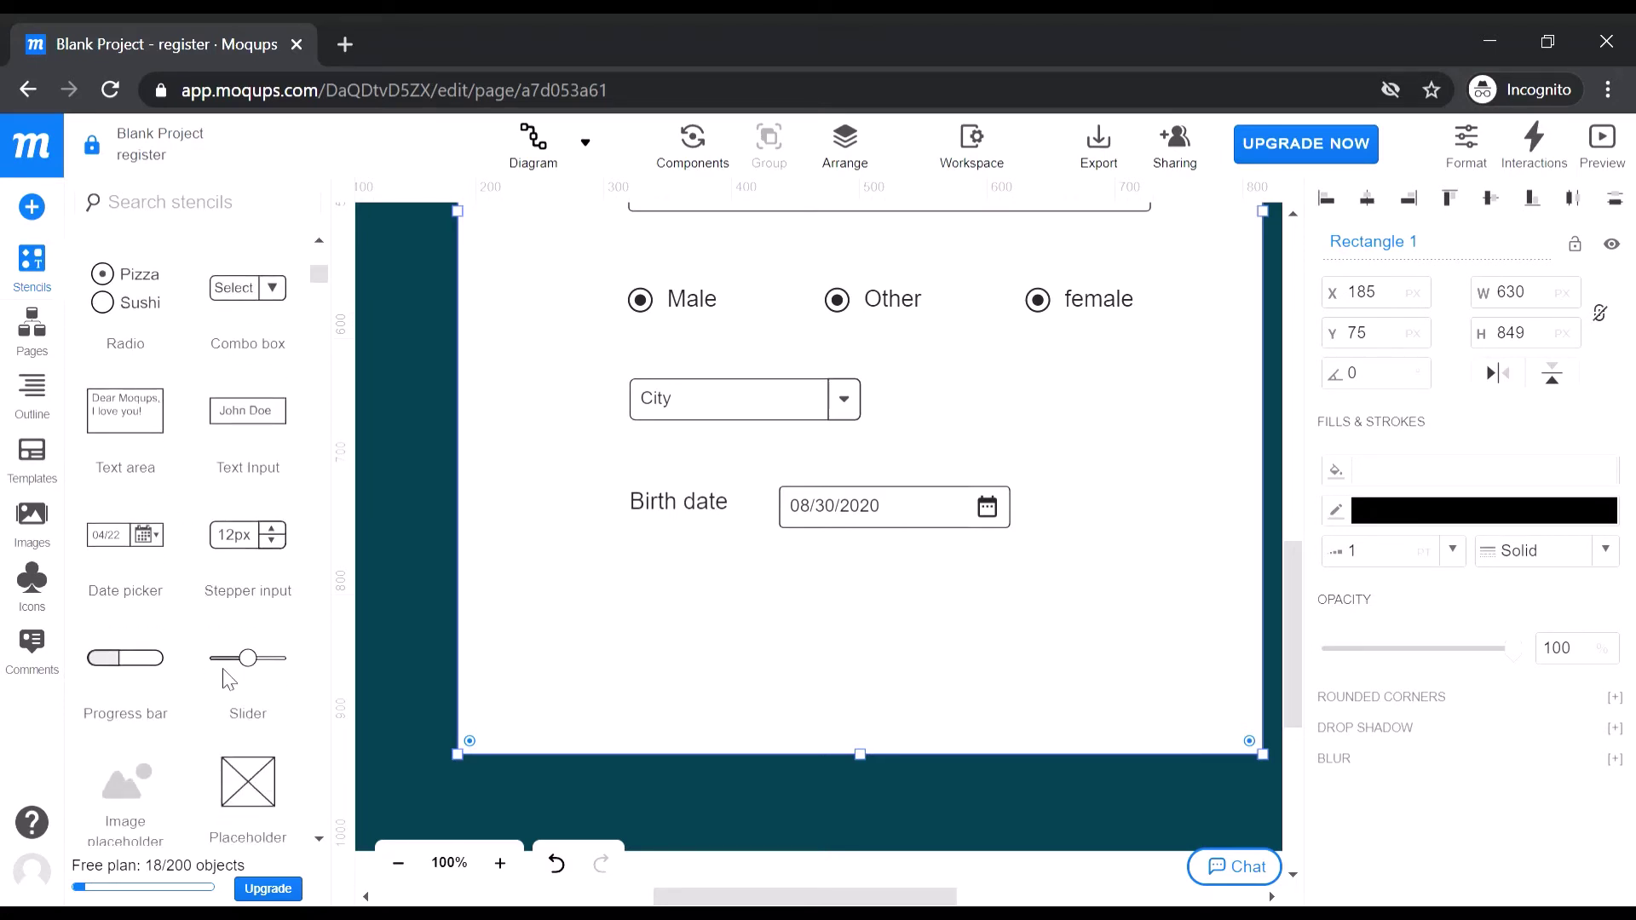
scroll(226, 678, down, 2)
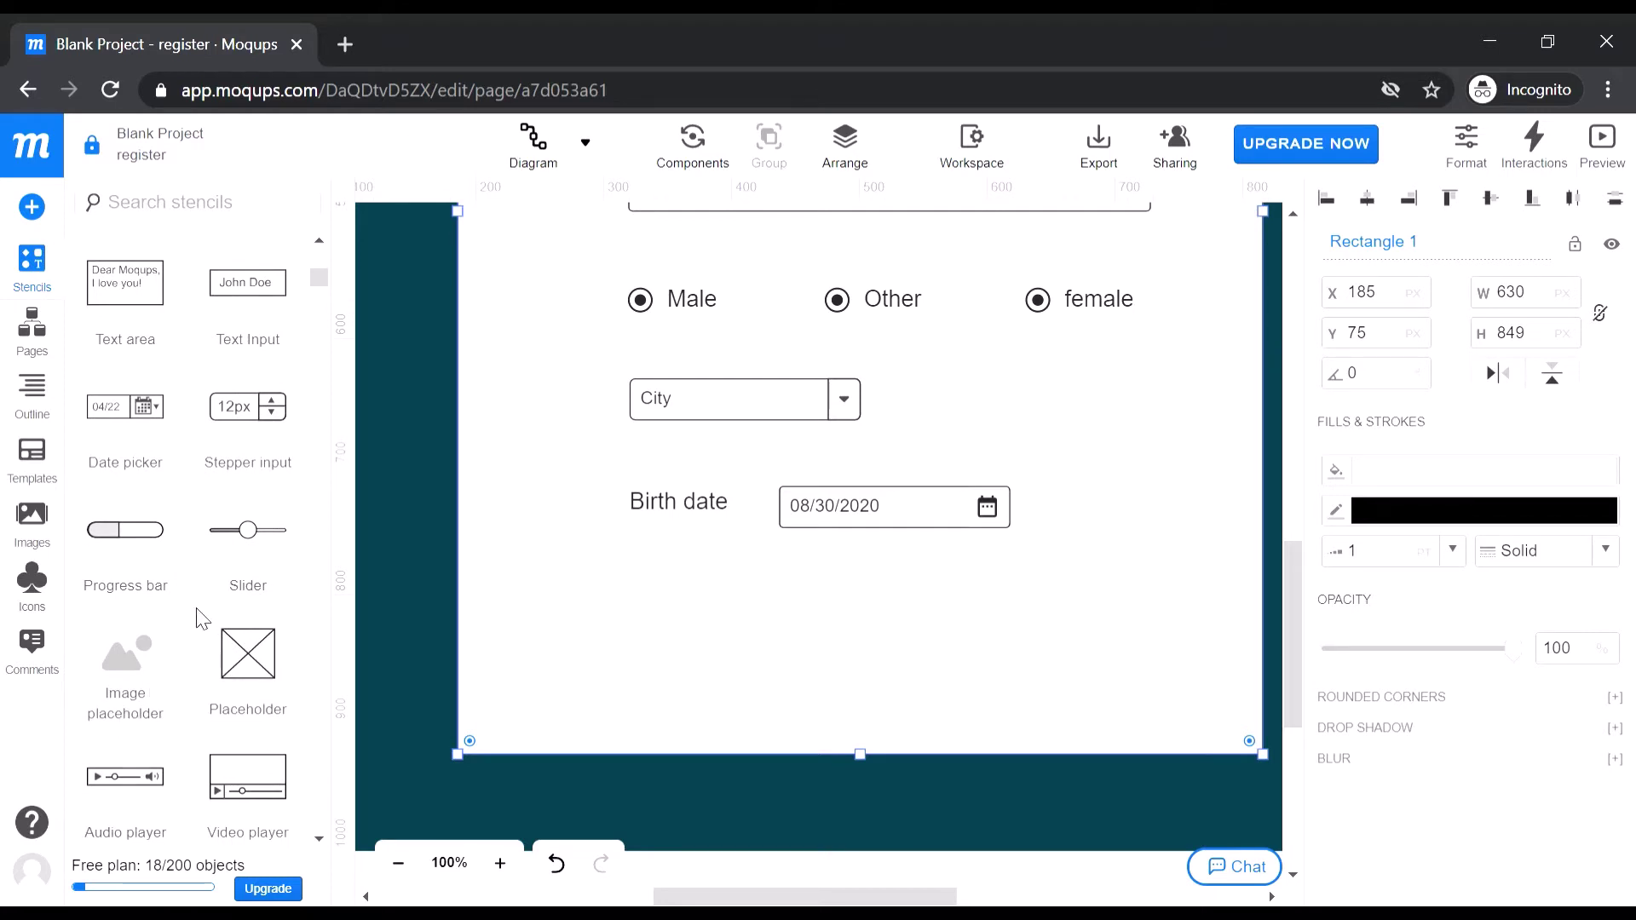
scroll(200, 617, down, 2)
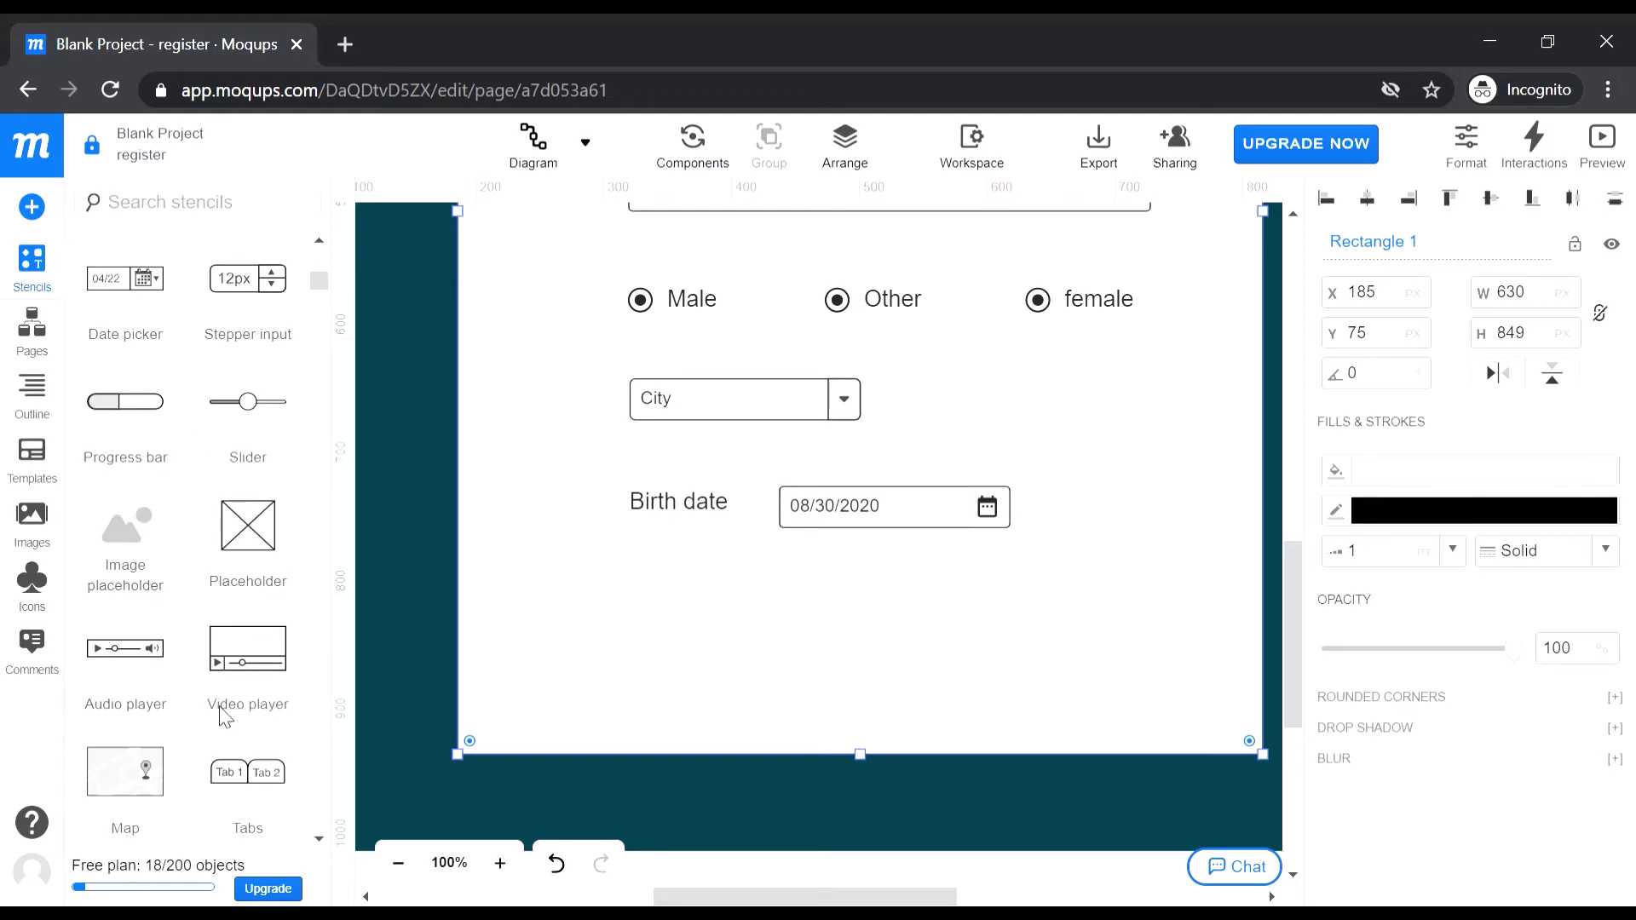
scroll(119, 759, down, 3)
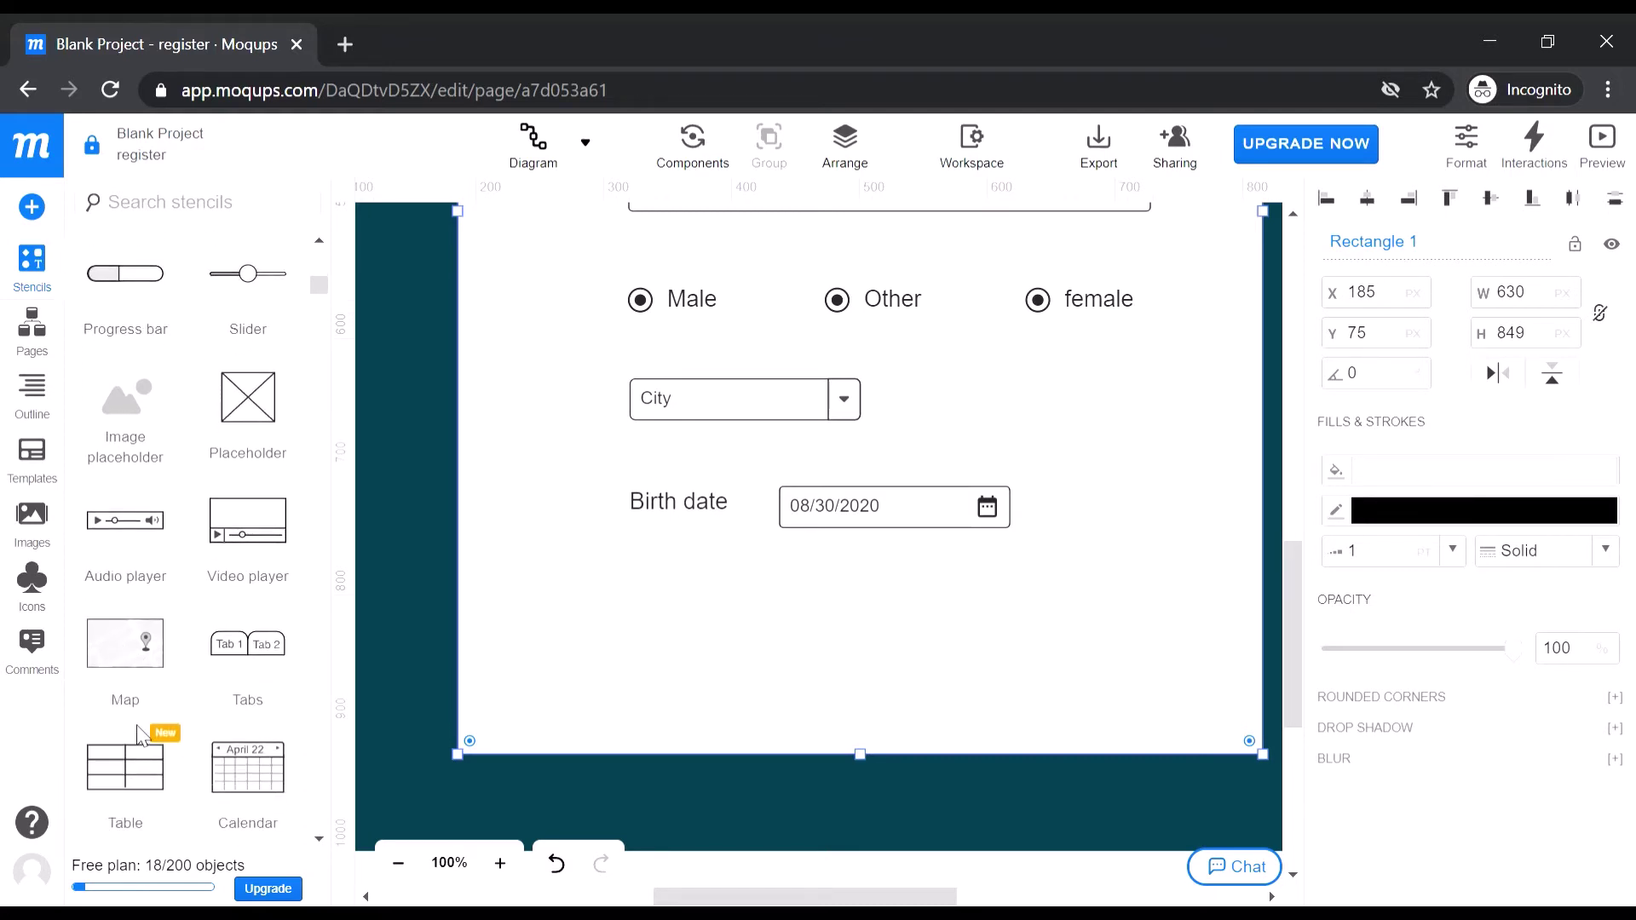
scroll(139, 732, down, 1)
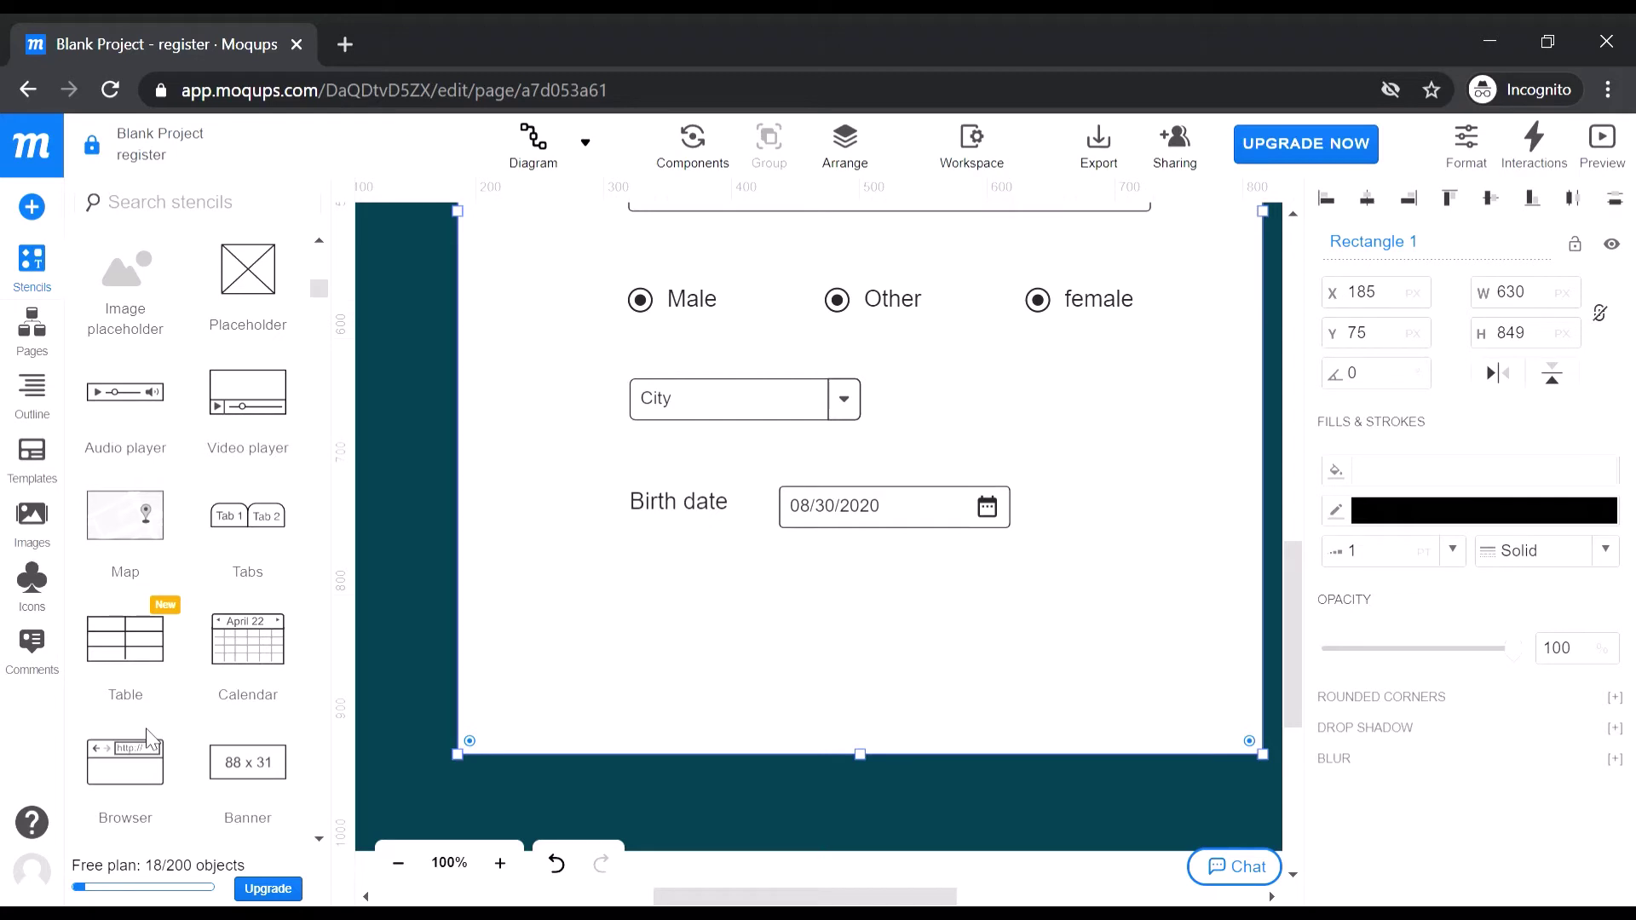
scroll(149, 740, down, 2)
scroll(200, 733, down, 1)
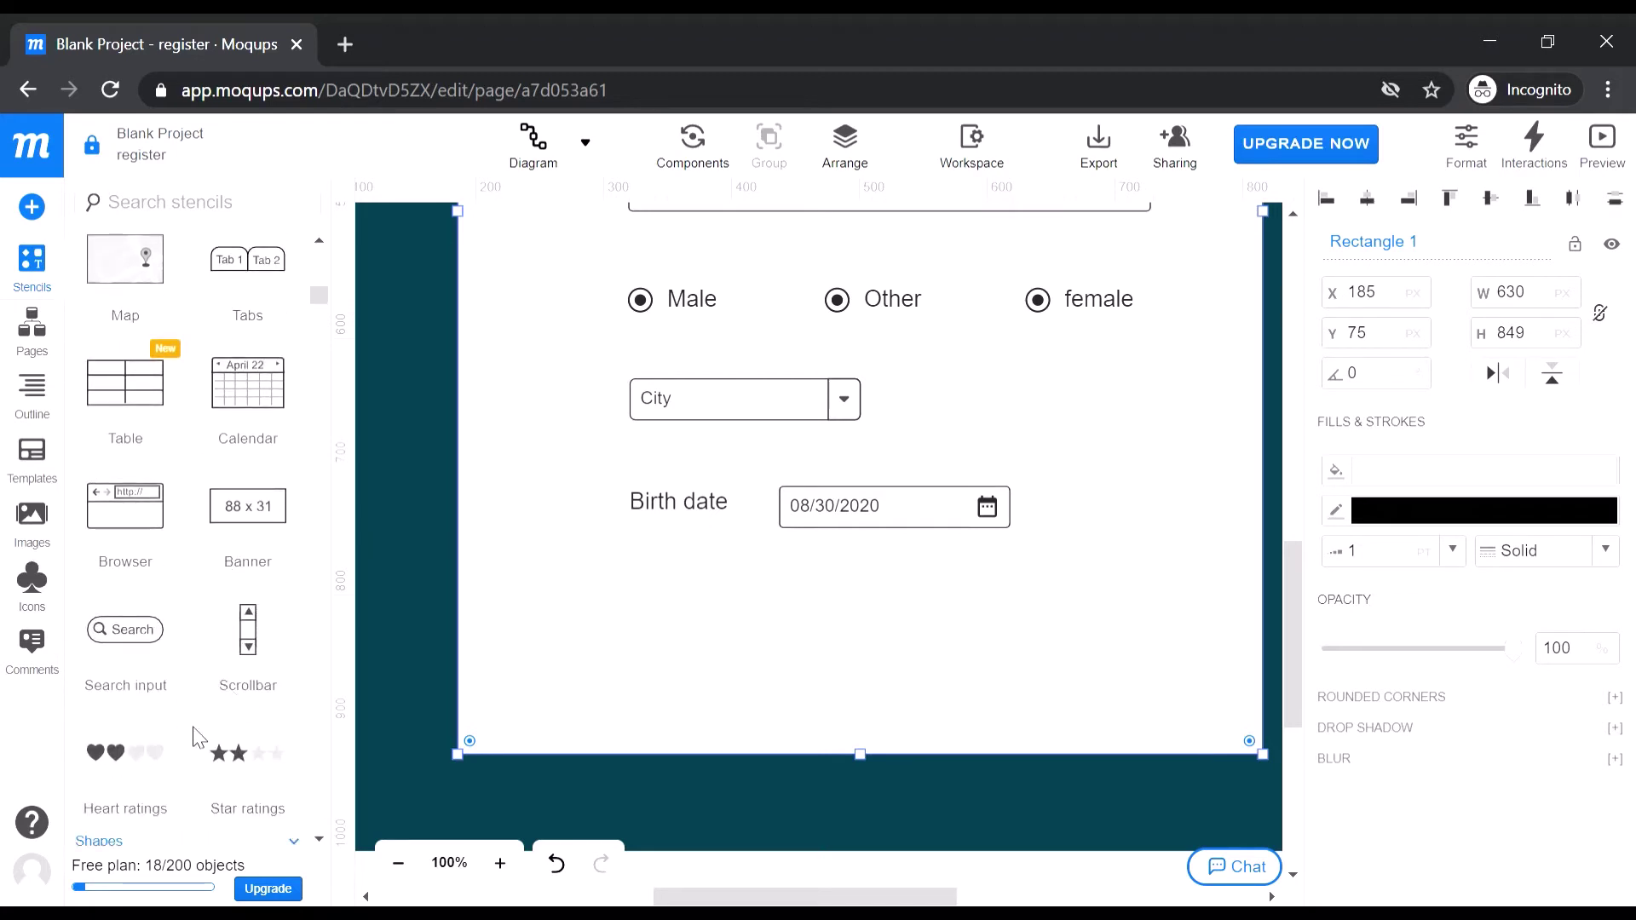
scroll(205, 724, down, 3)
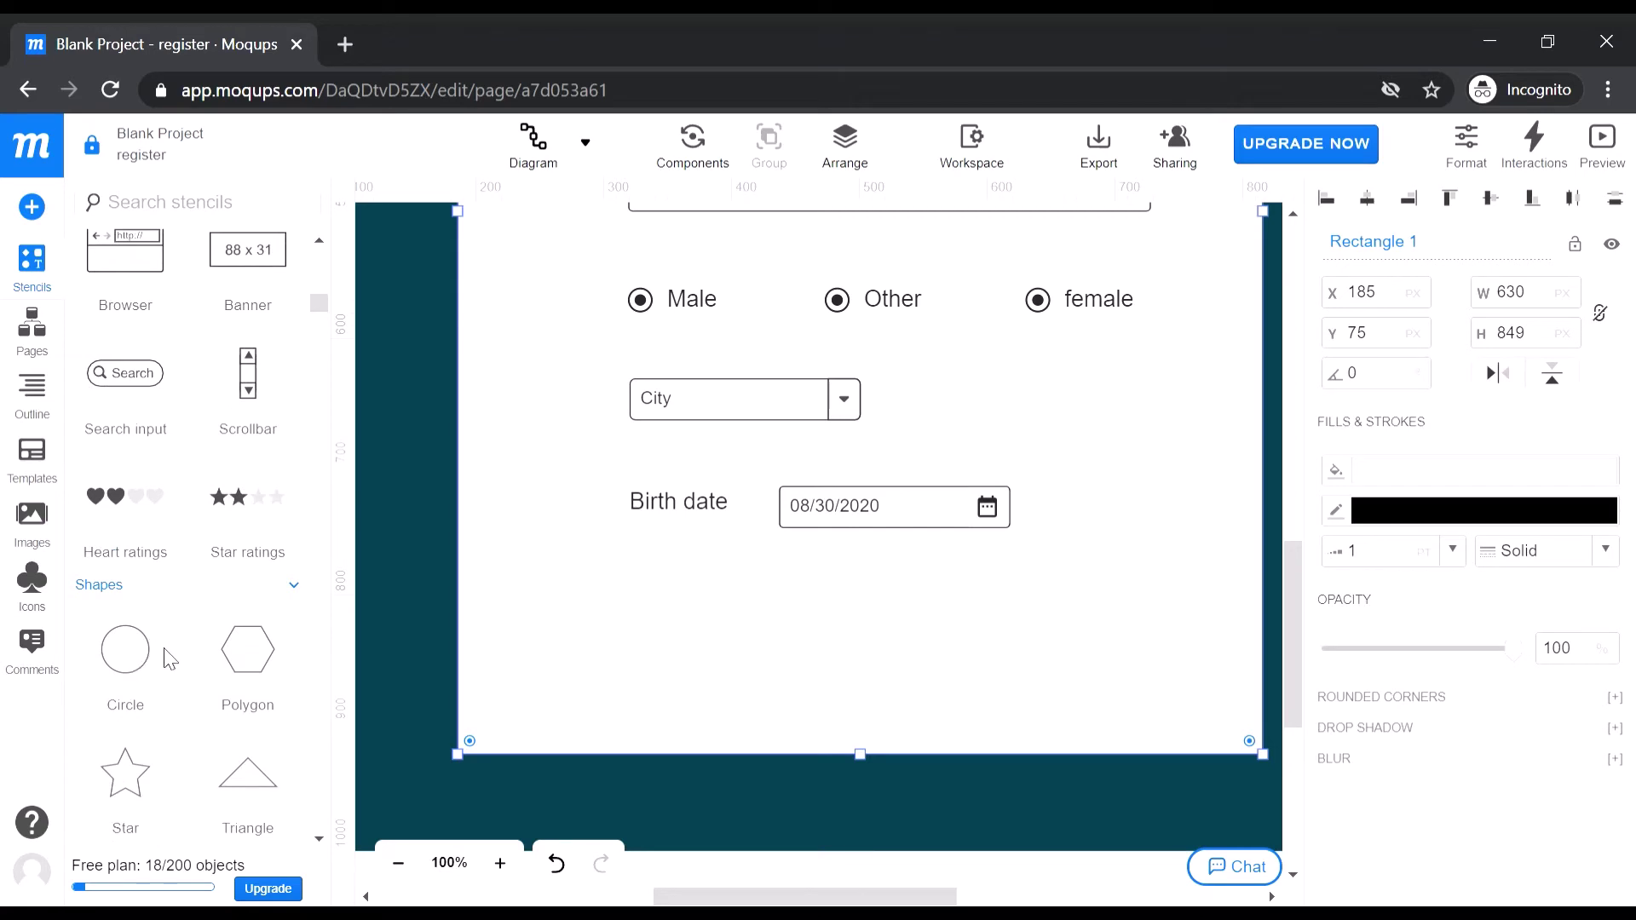
scroll(183, 678, down, 2)
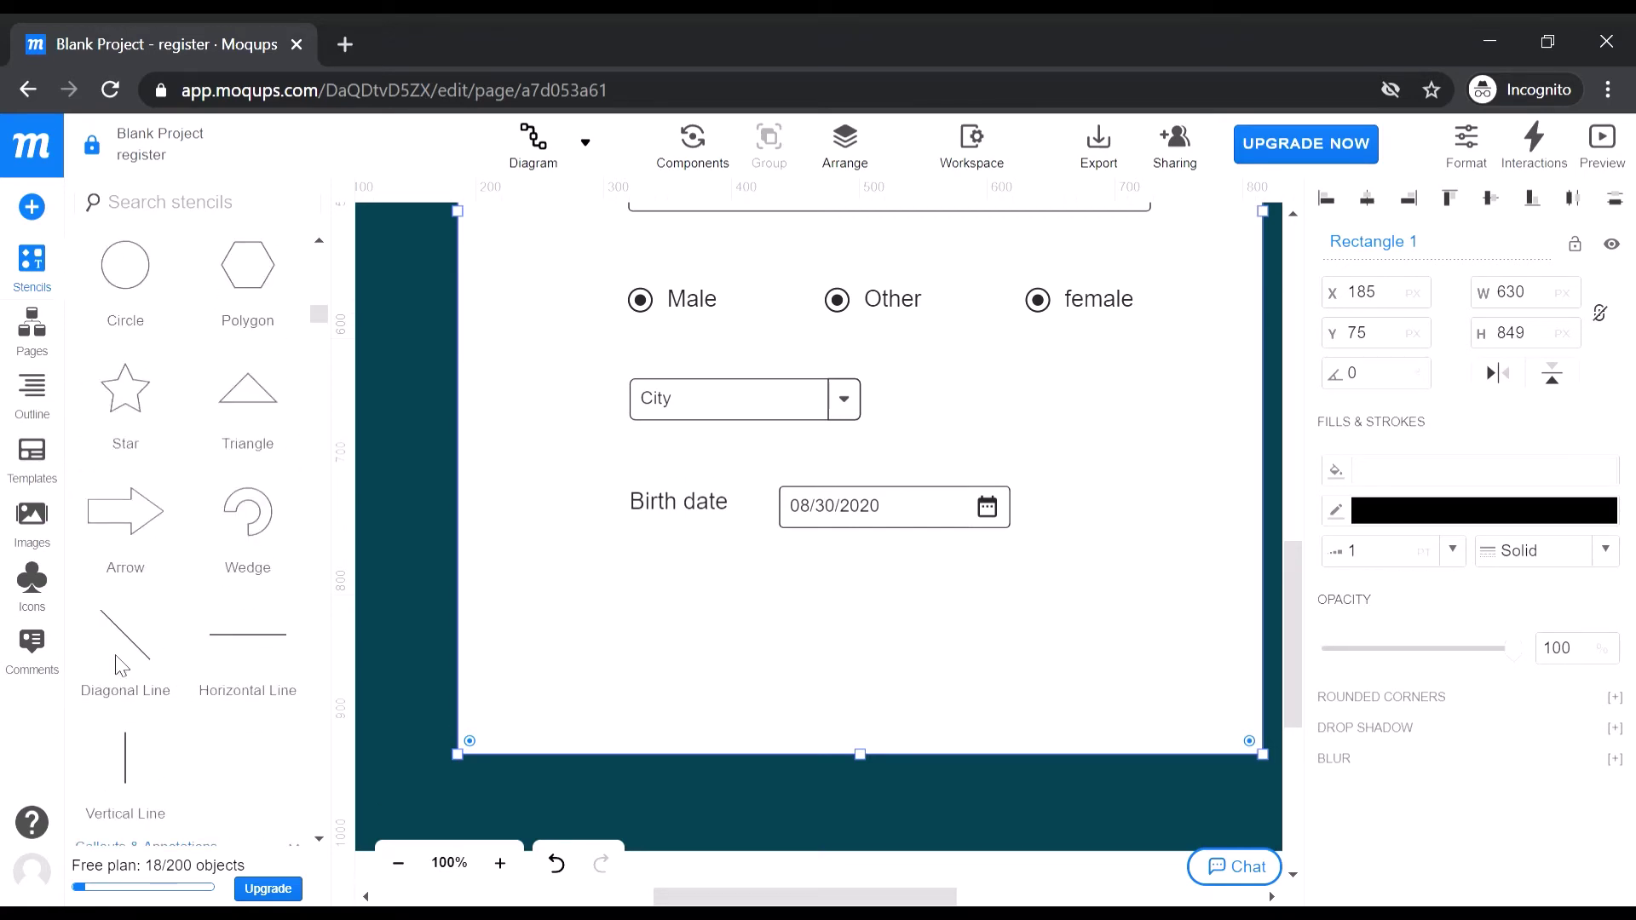
scroll(119, 665, down, 3)
scroll(119, 597, down, 2)
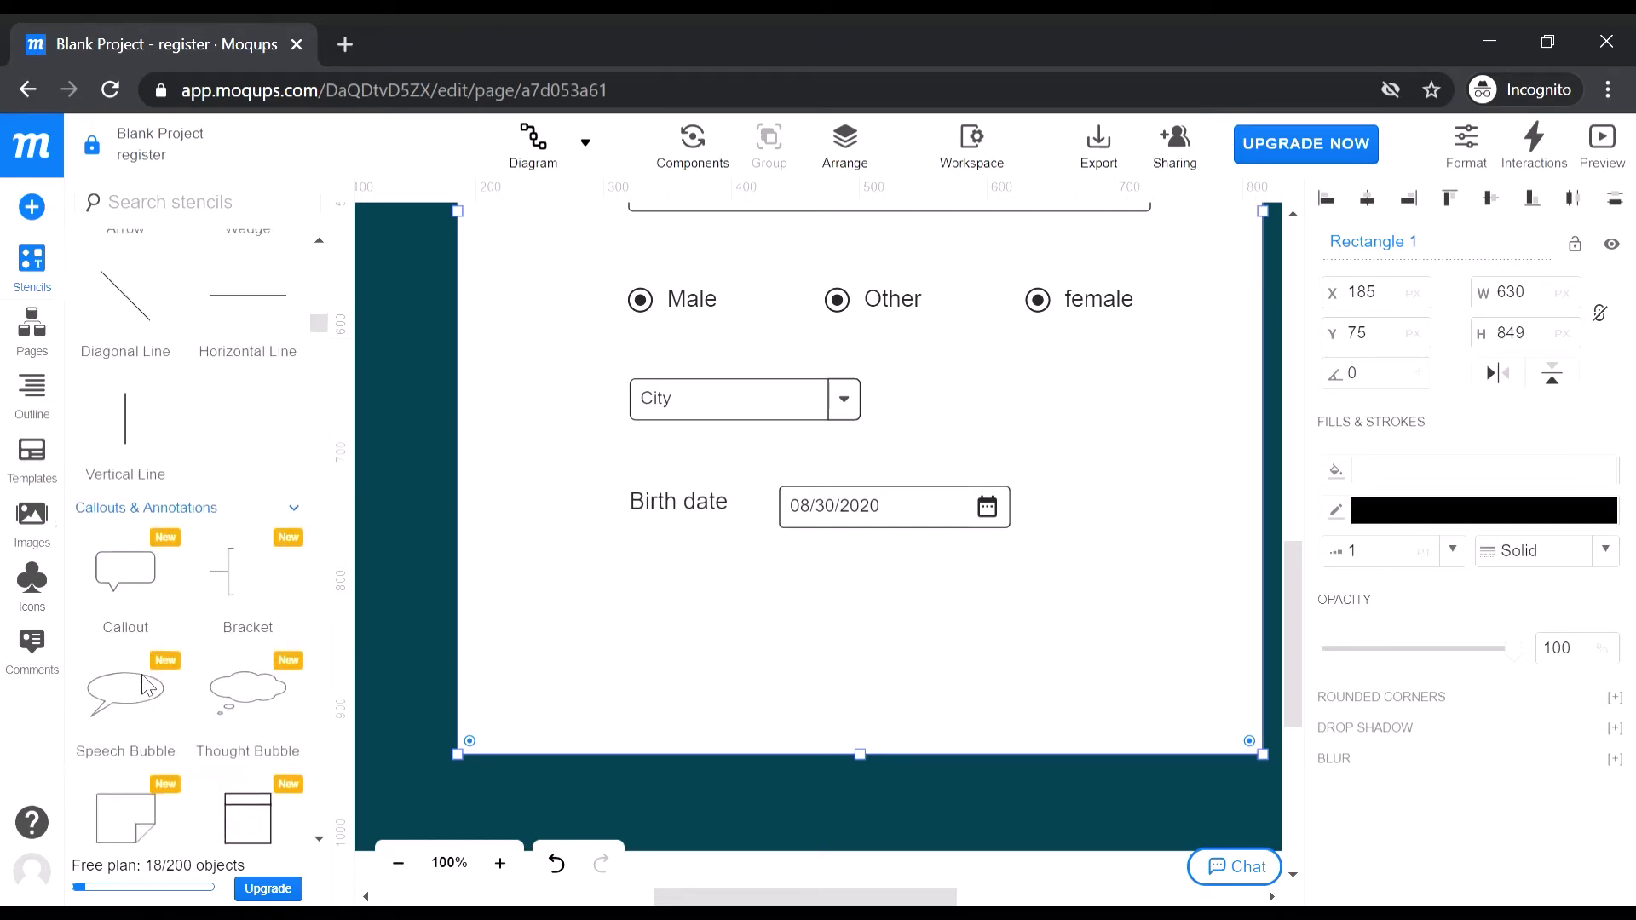
scroll(120, 597, down, 3)
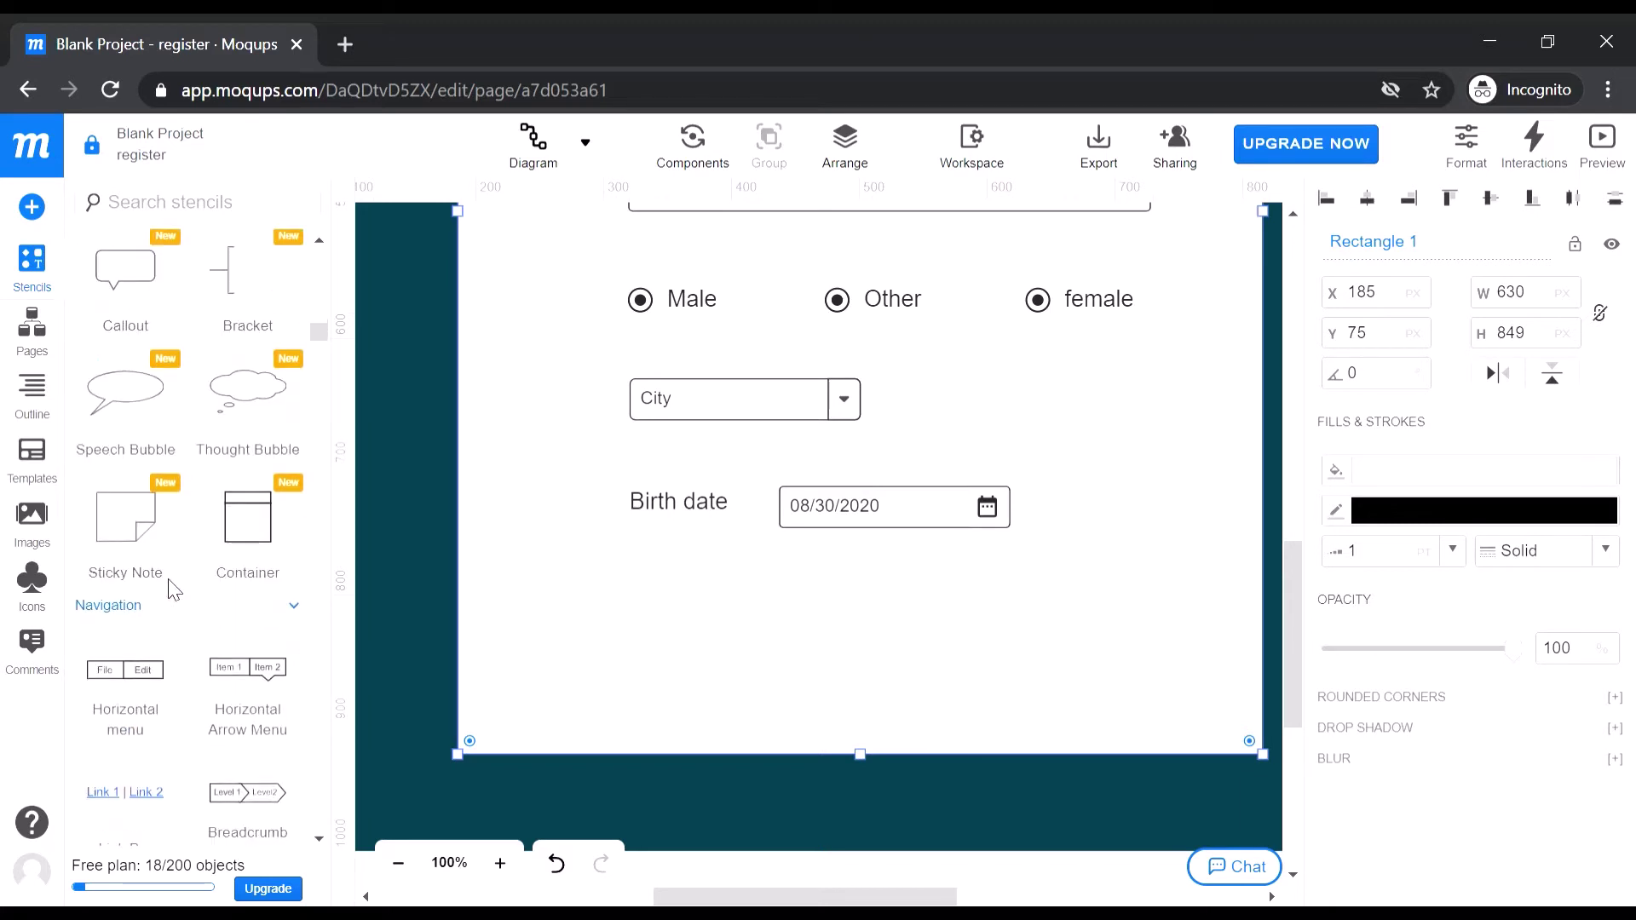
scroll(159, 686, down, 2)
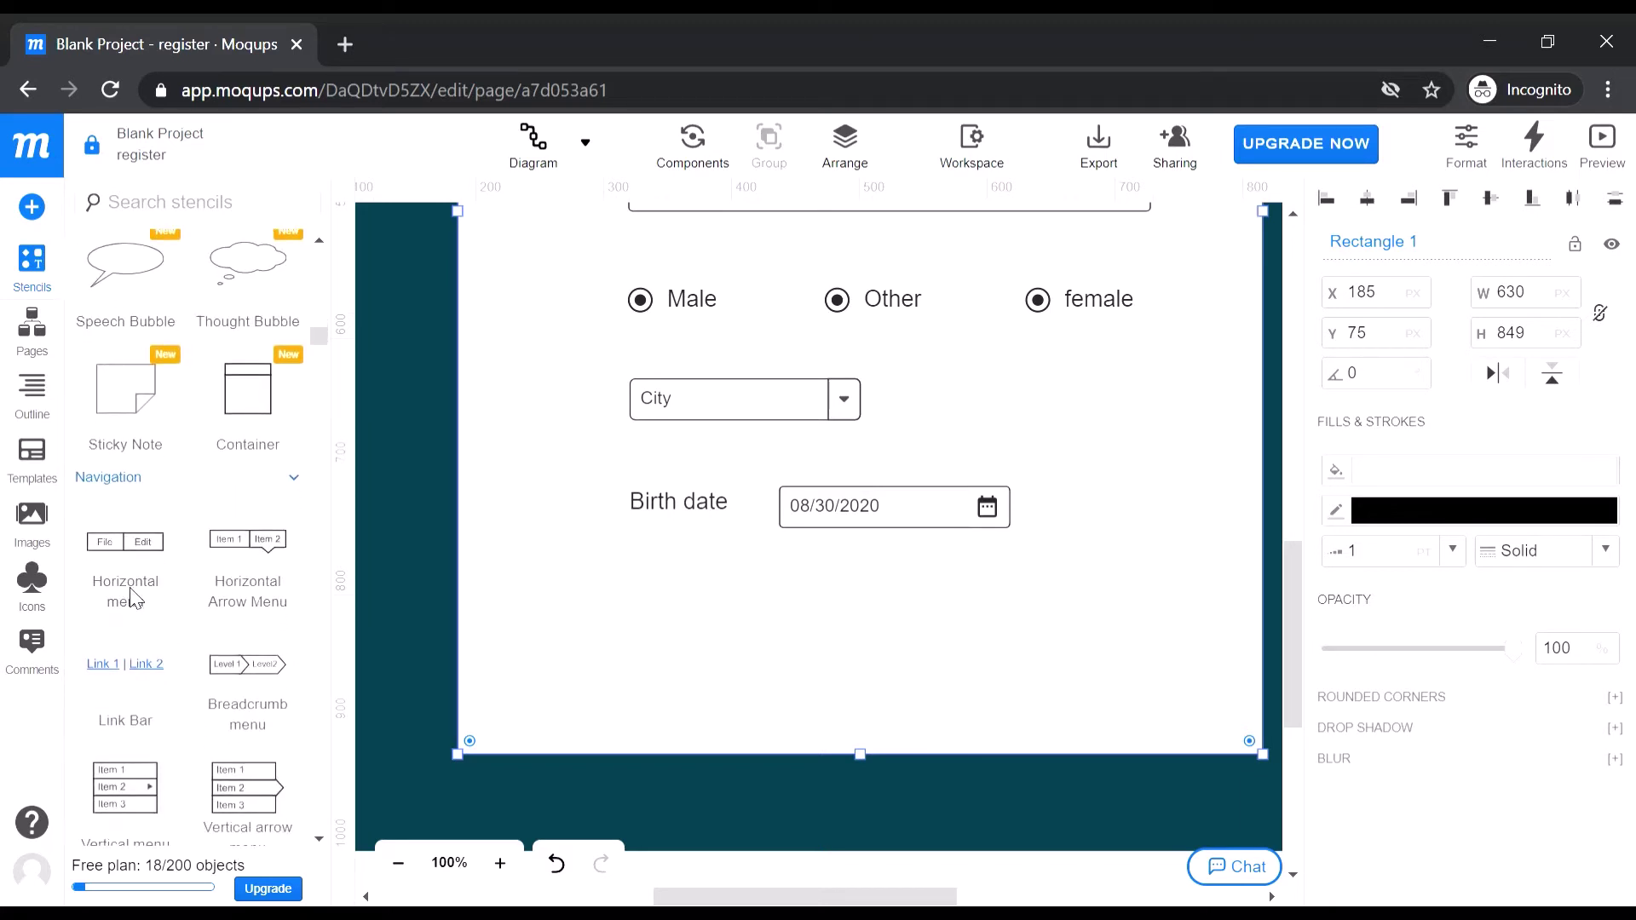
Add a link bar below the Birth date row at about X 410, Y 837, and remove the asterisk before Link 2
drag(145, 666, 750, 650)
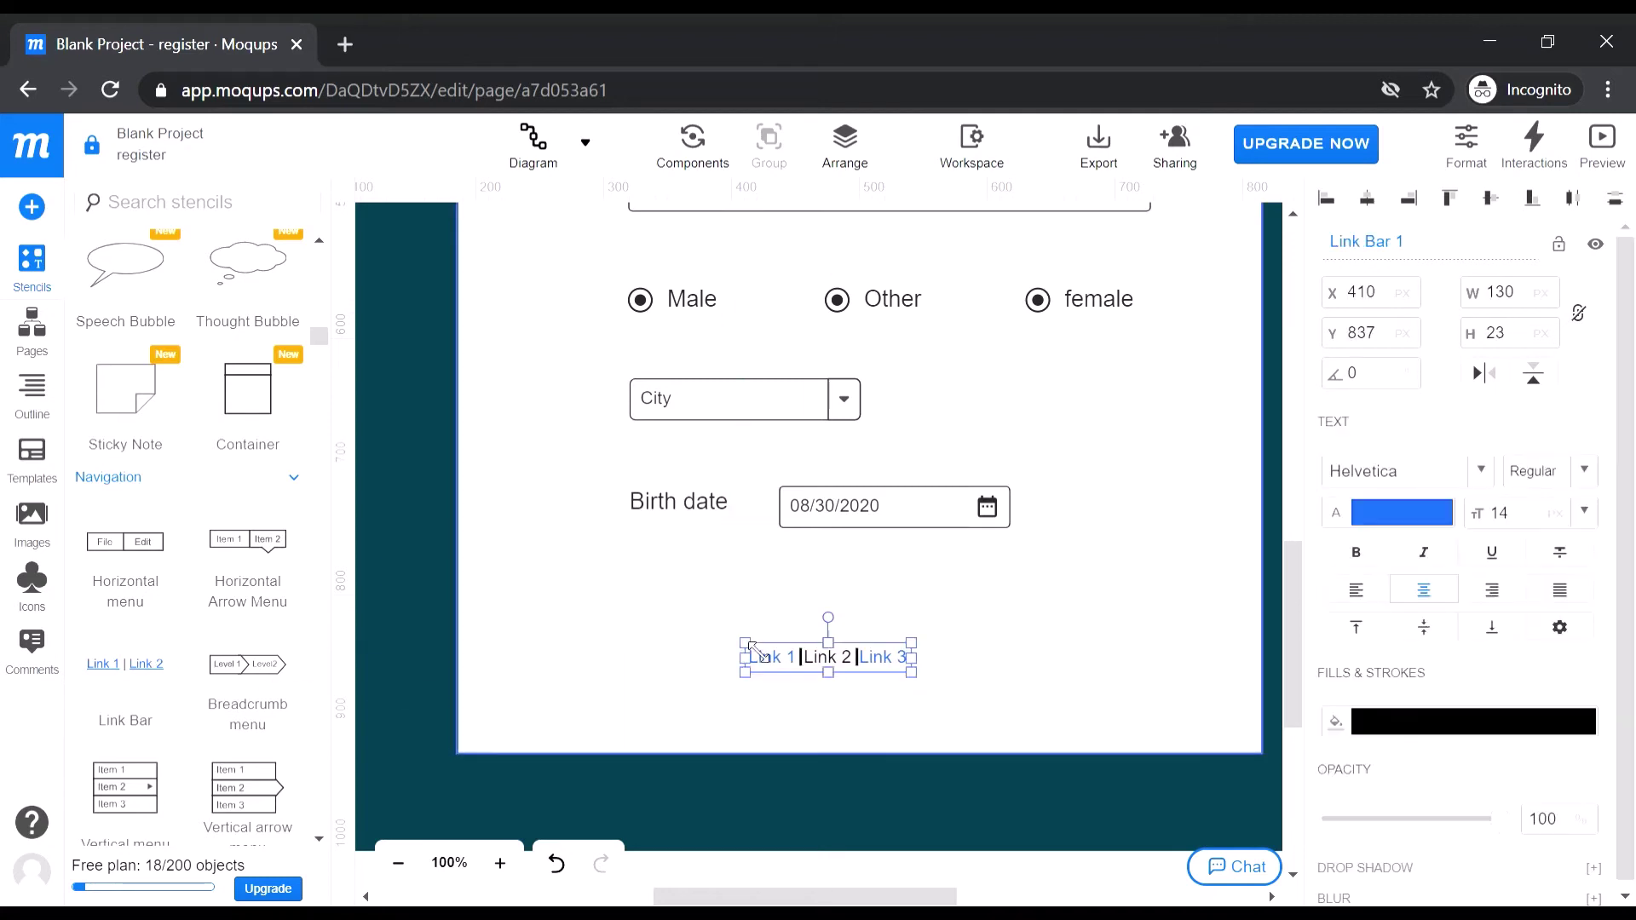
click(632, 668)
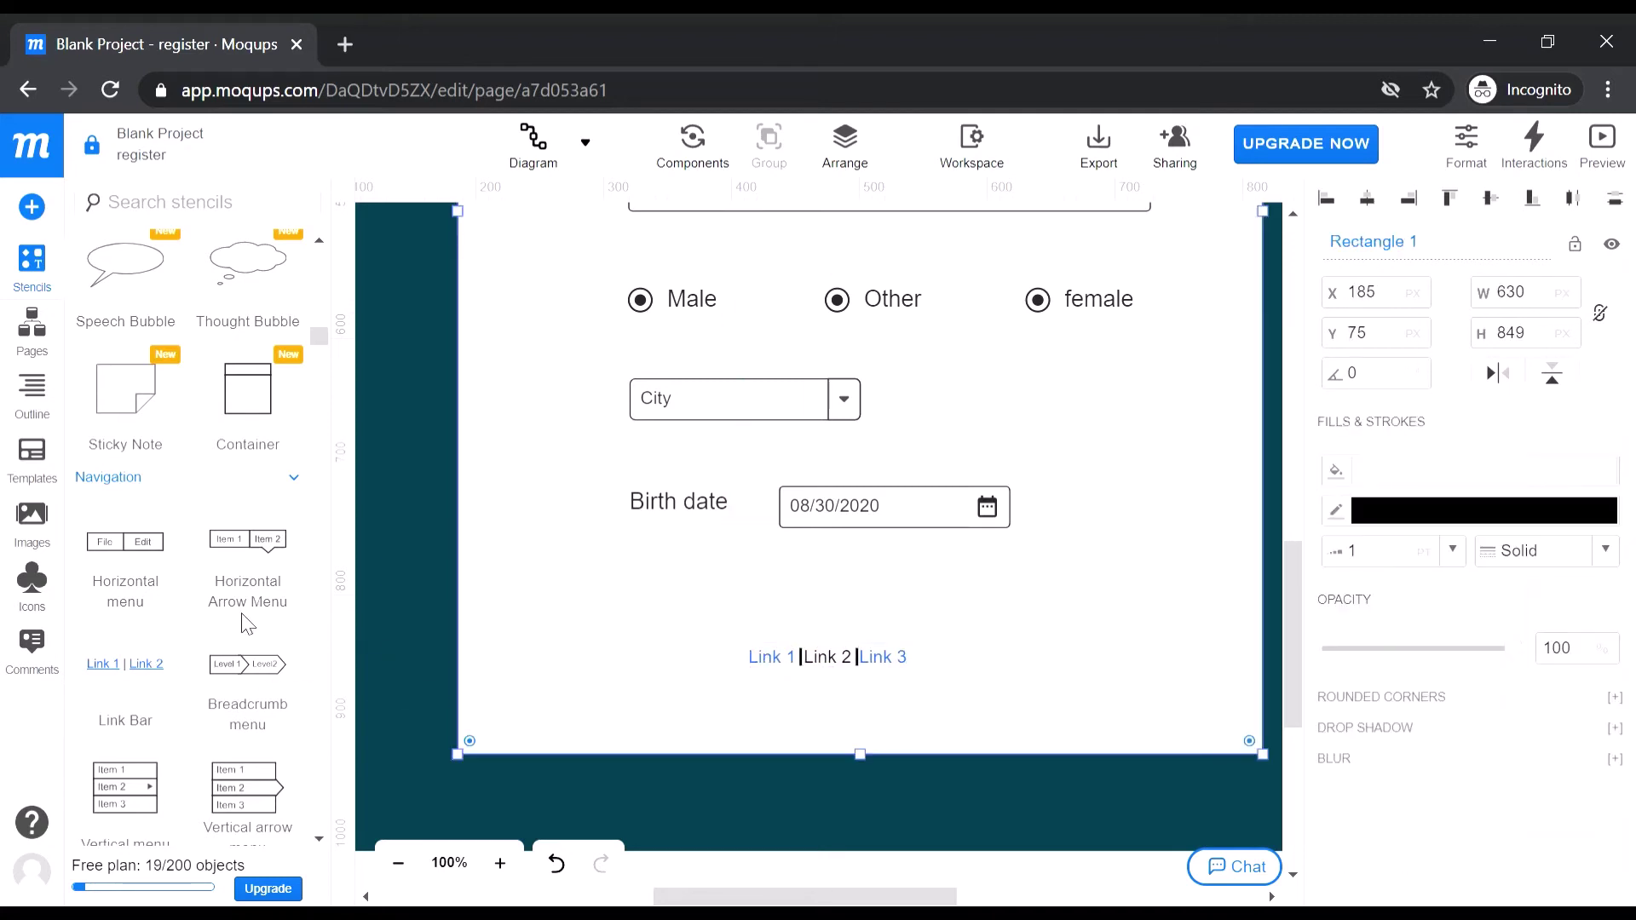
click(770, 665)
double_click(773, 666)
click(796, 672)
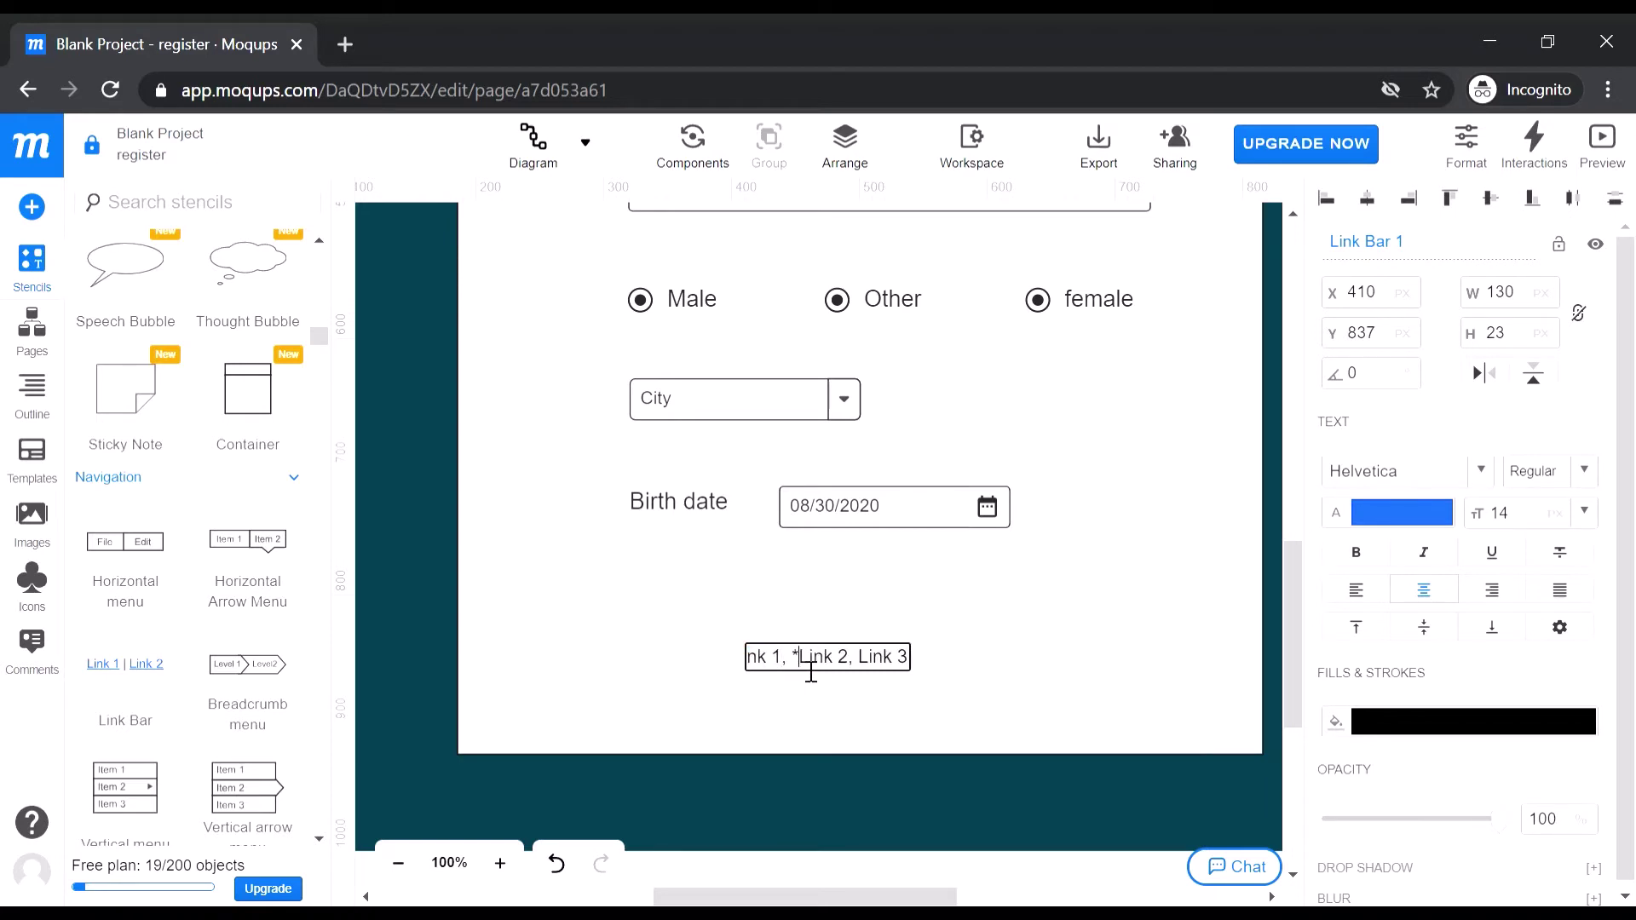
key(BackSpace)
click(686, 674)
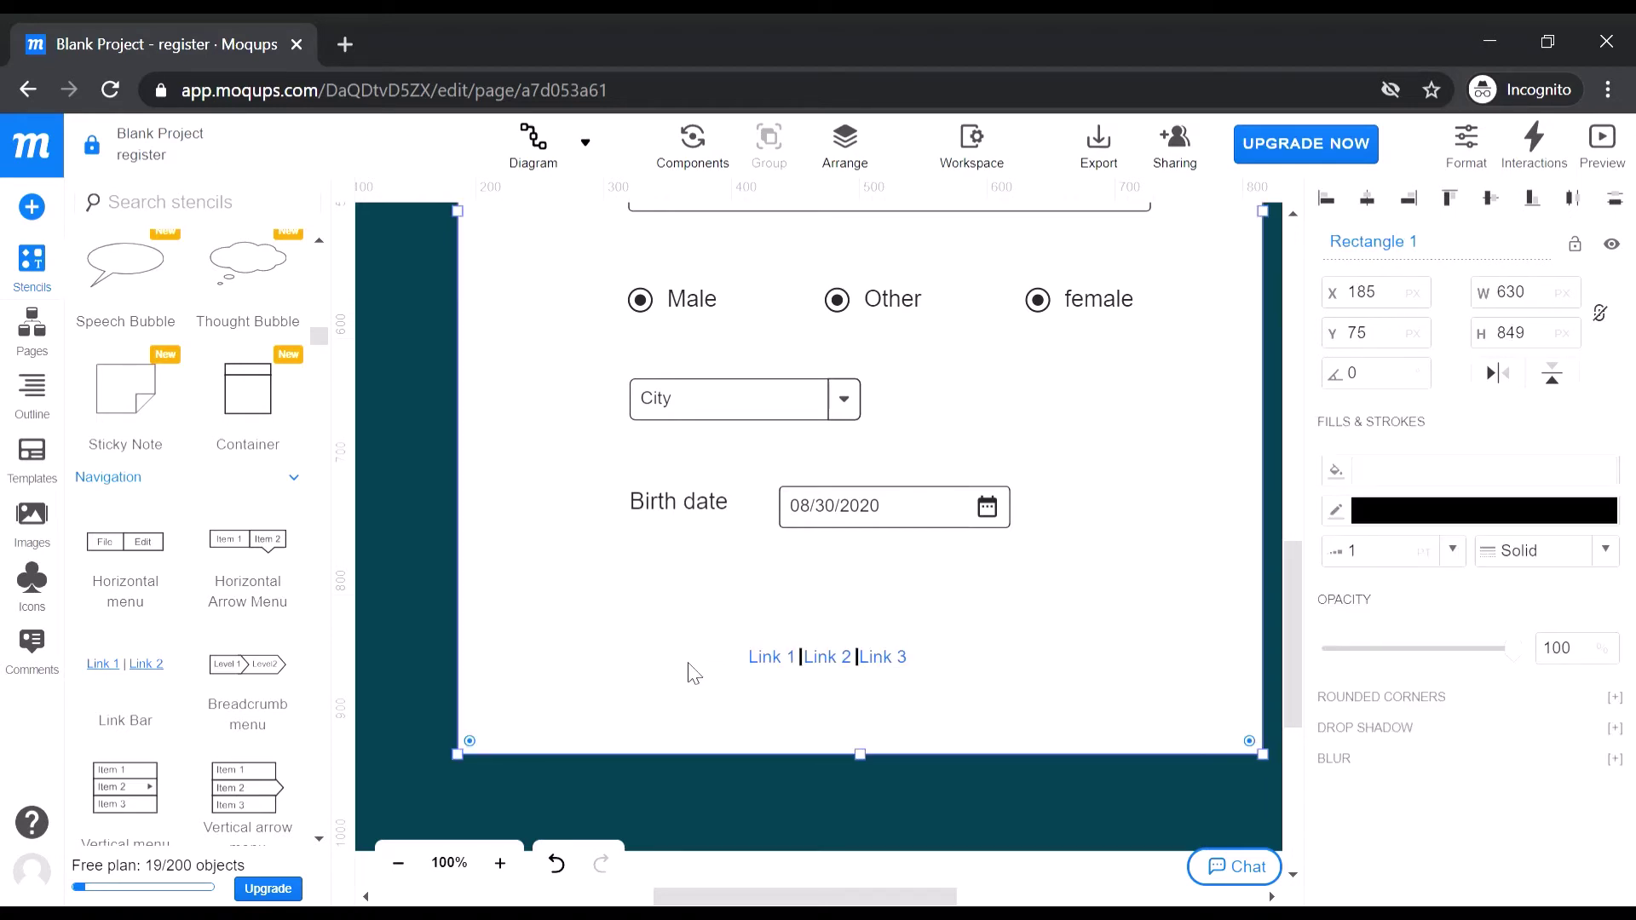
Mark Link 3 as the active link by adding an asterisk before it in the link bar's text
double_click(825, 664)
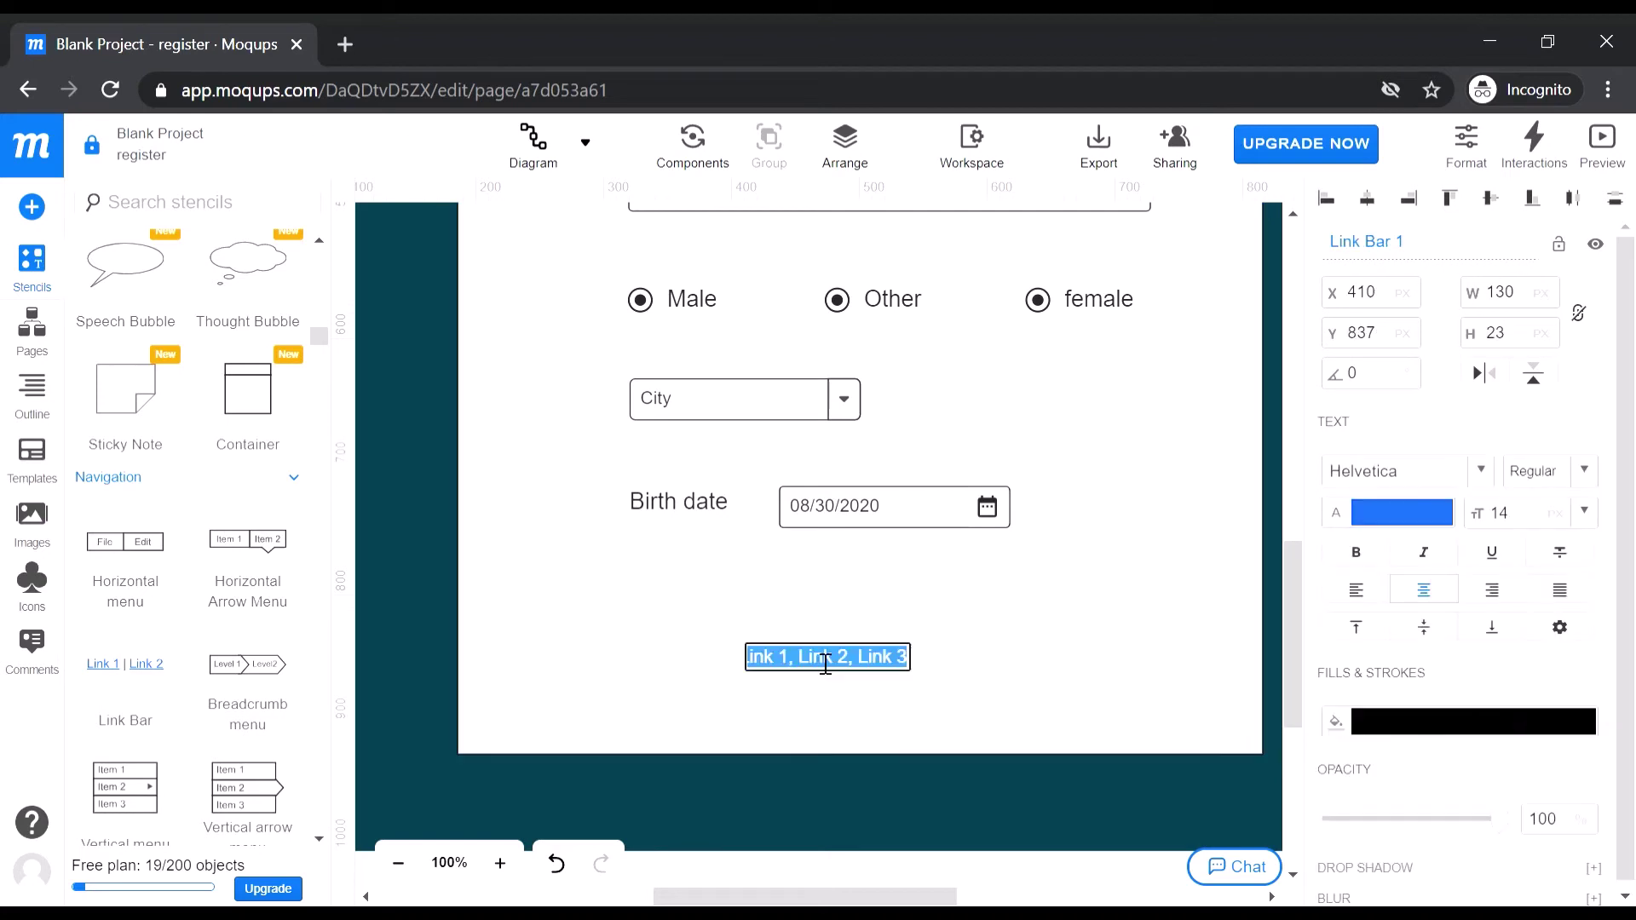
click(872, 674)
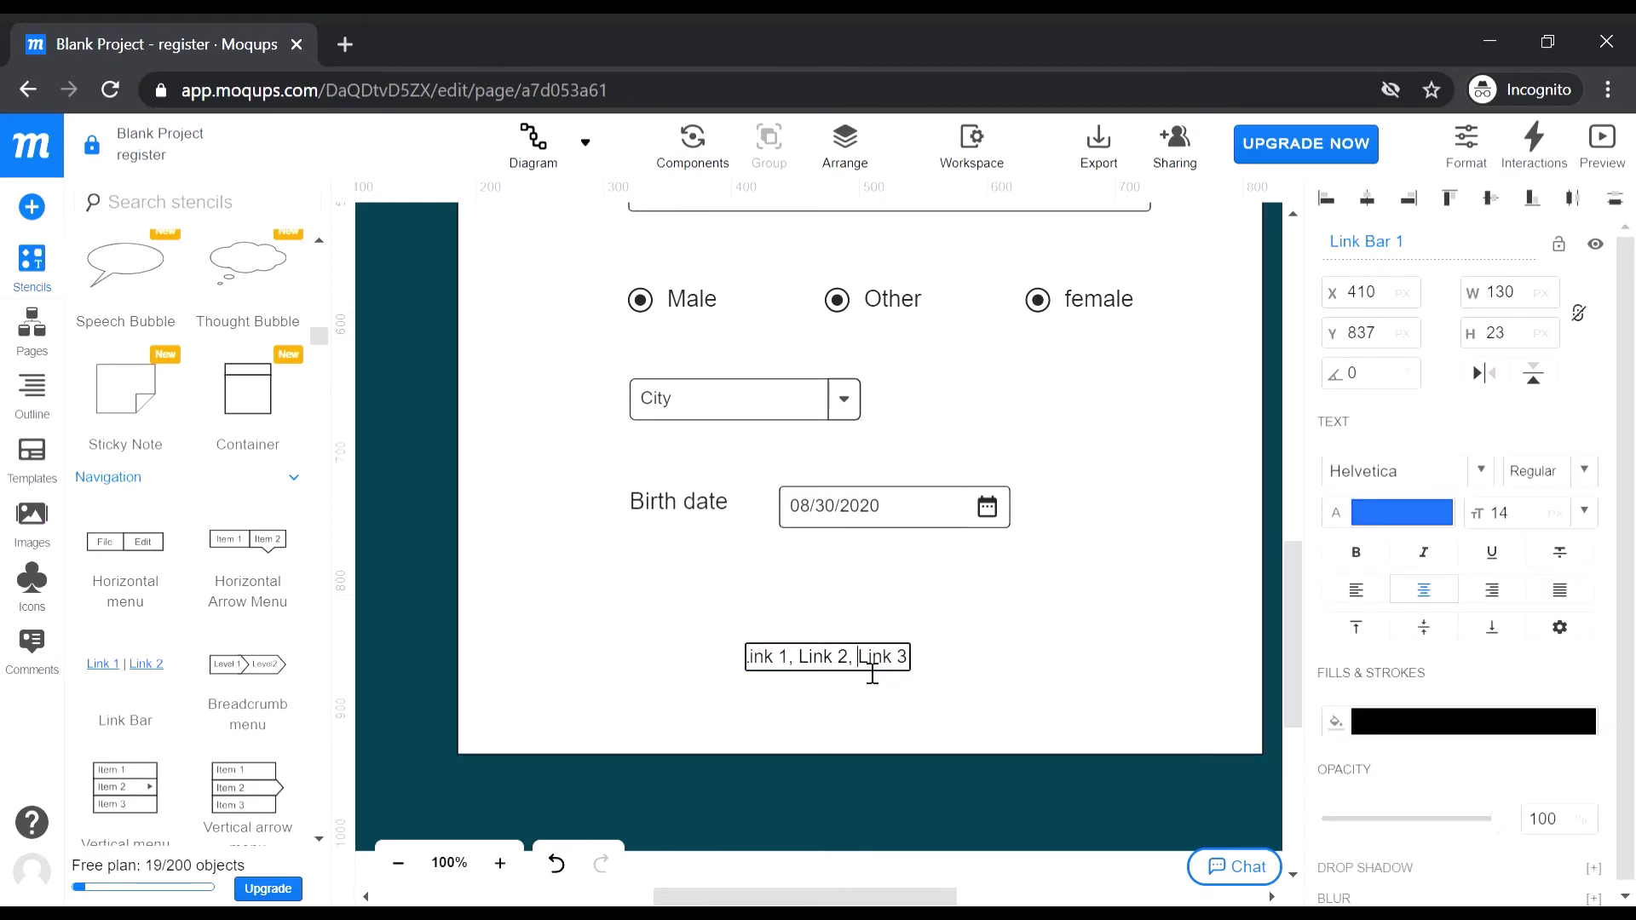
text(*)
click(956, 635)
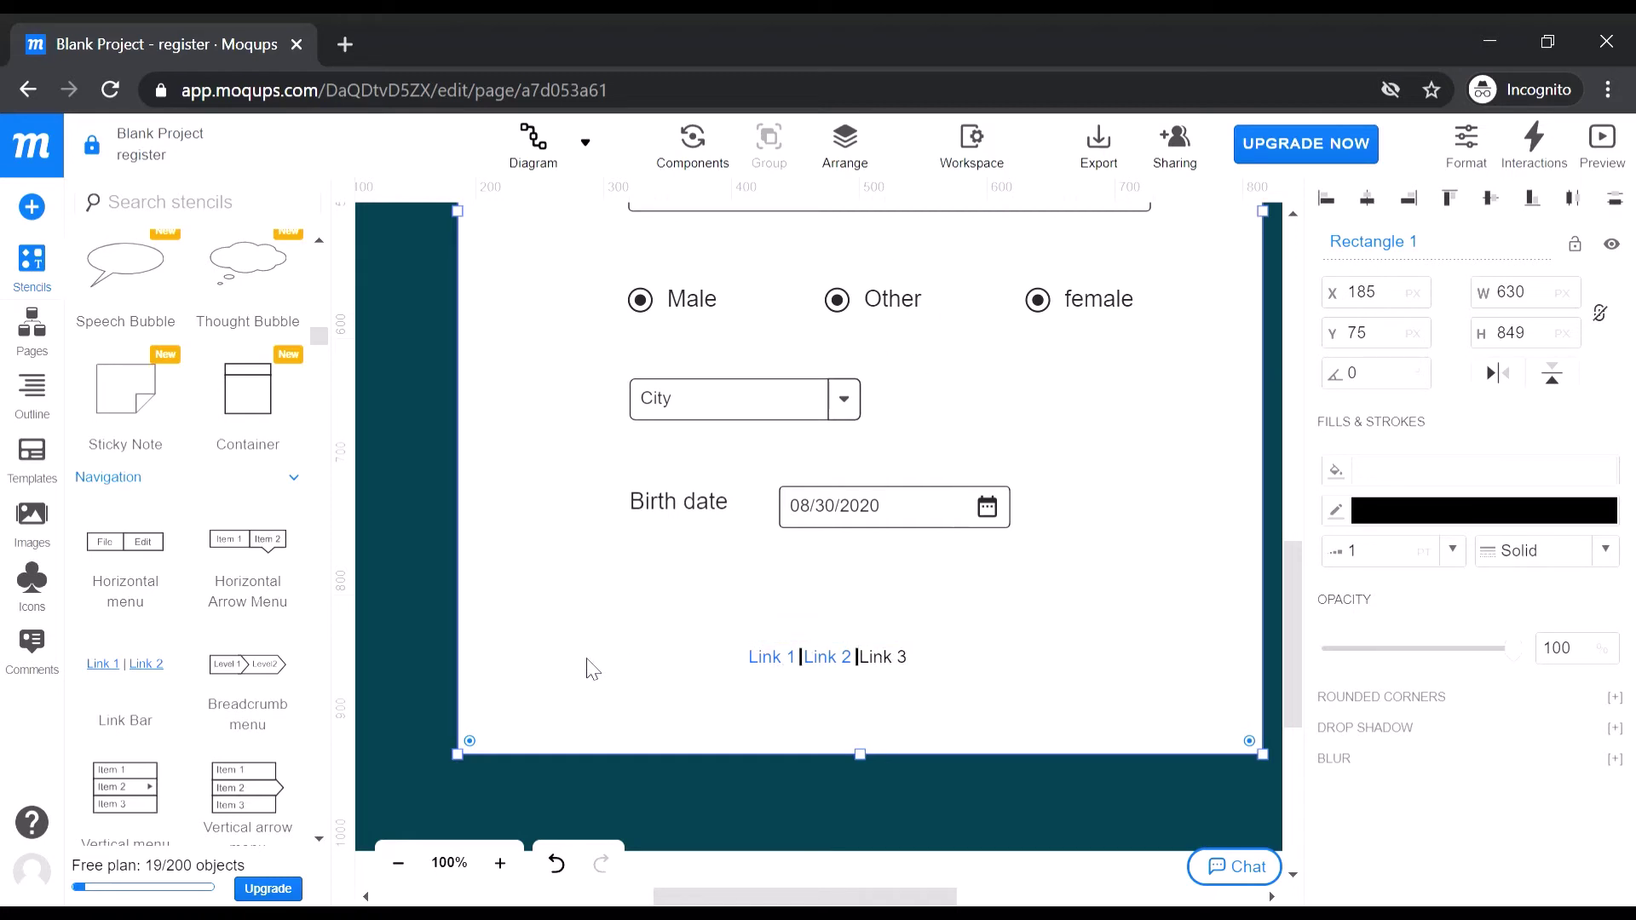
Delete the link bar below the Birth date row
scroll(137, 598, down, 3)
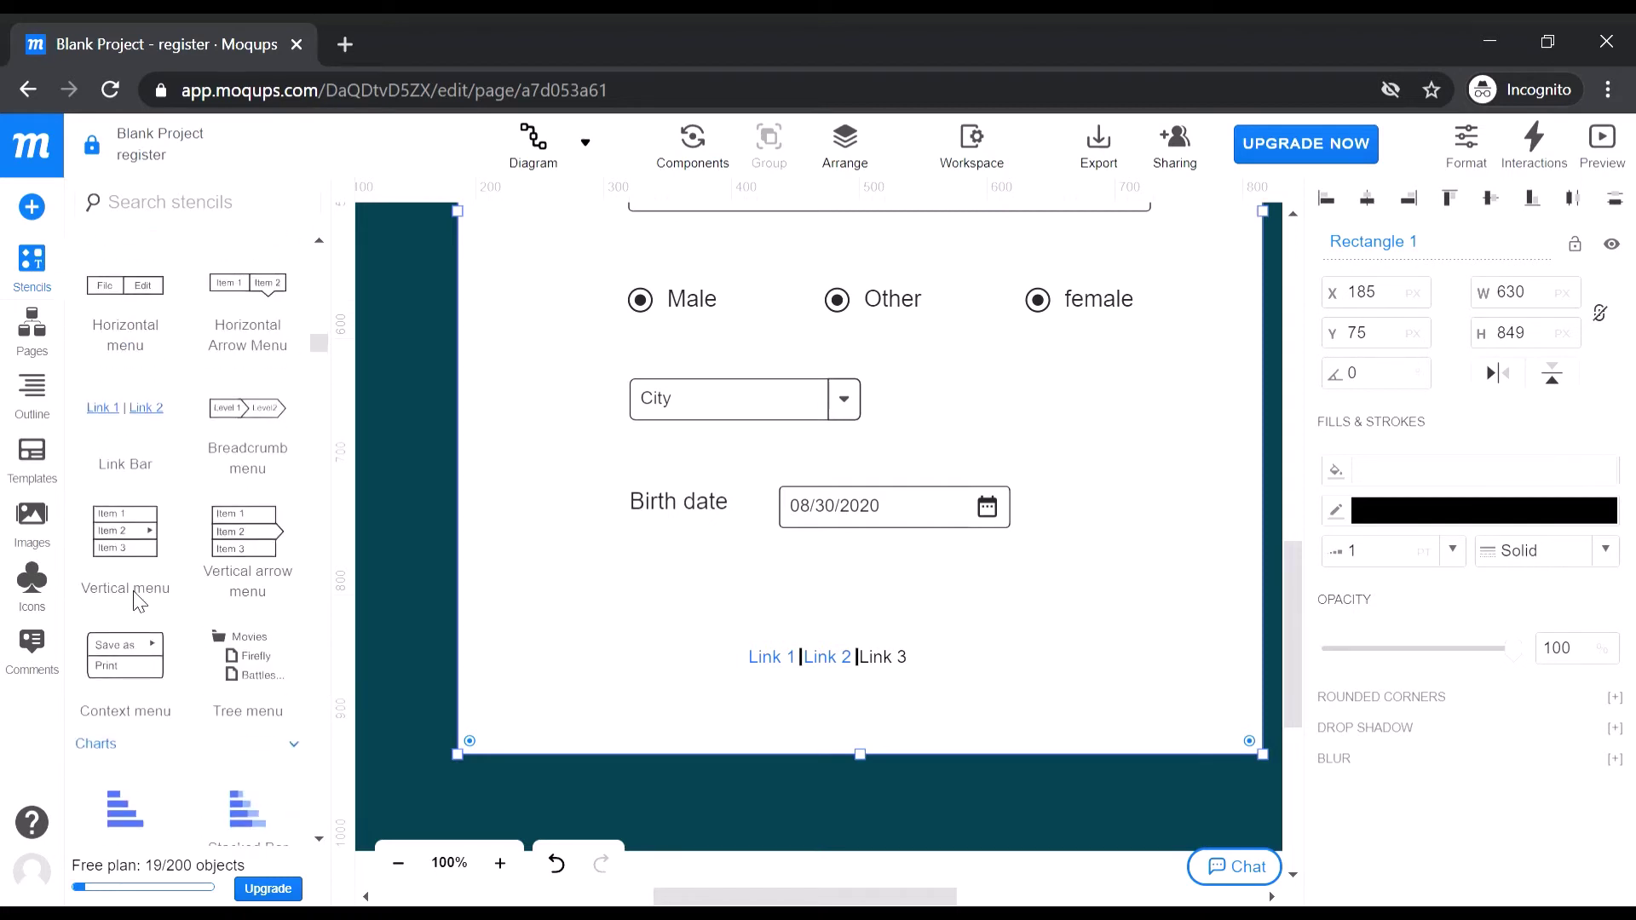
scroll(138, 566, up, 3)
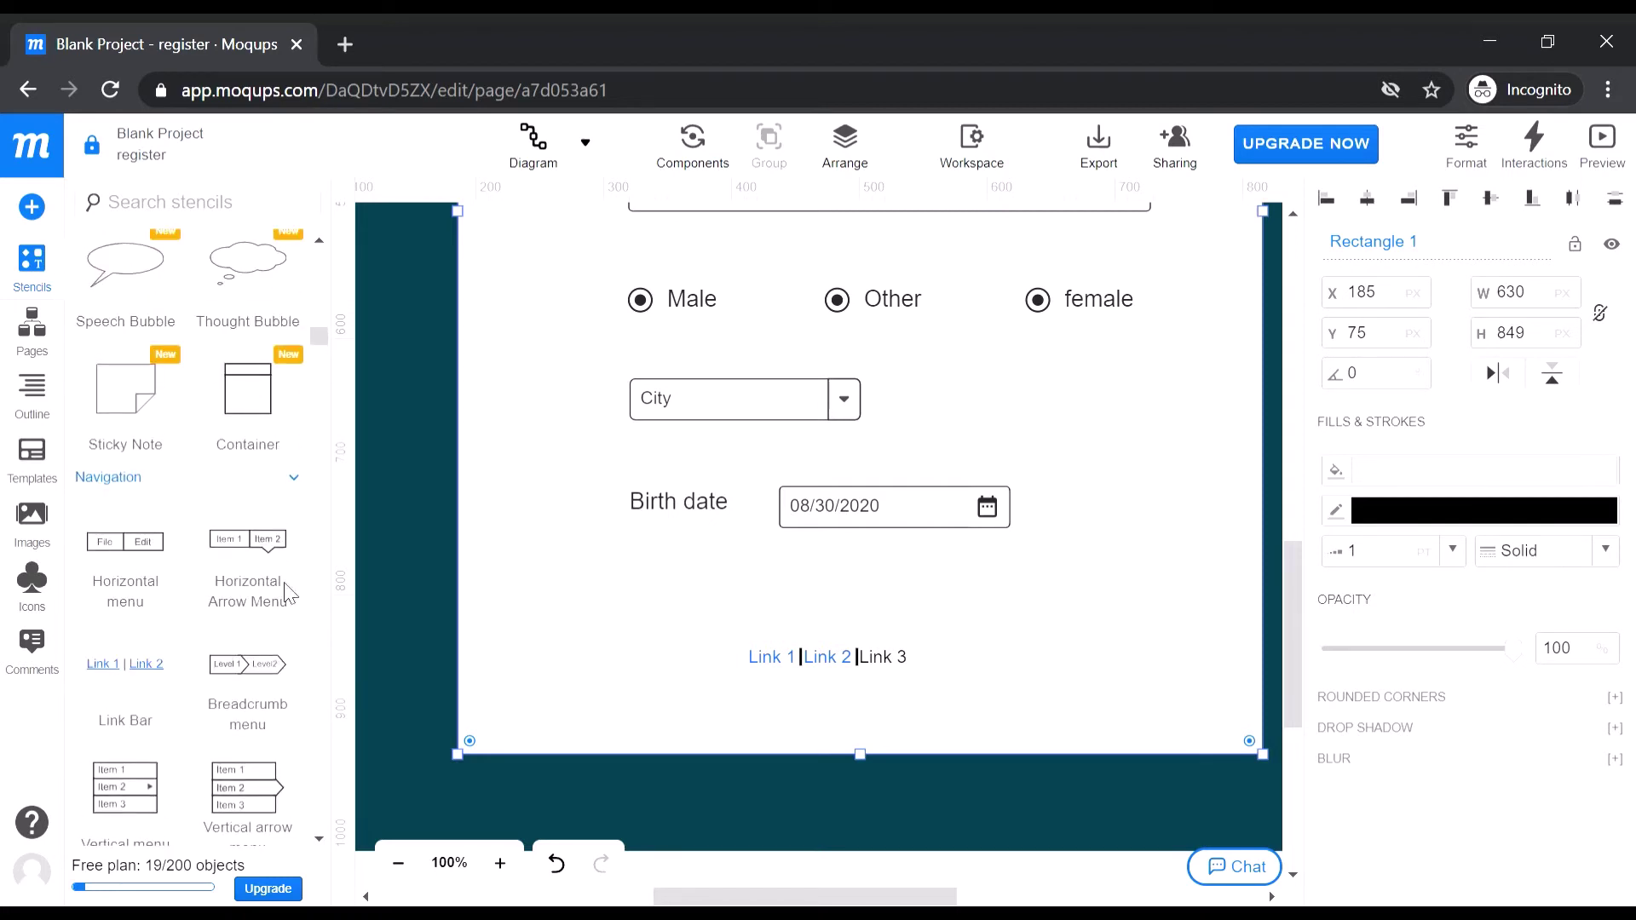
click(865, 660)
key(Delete)
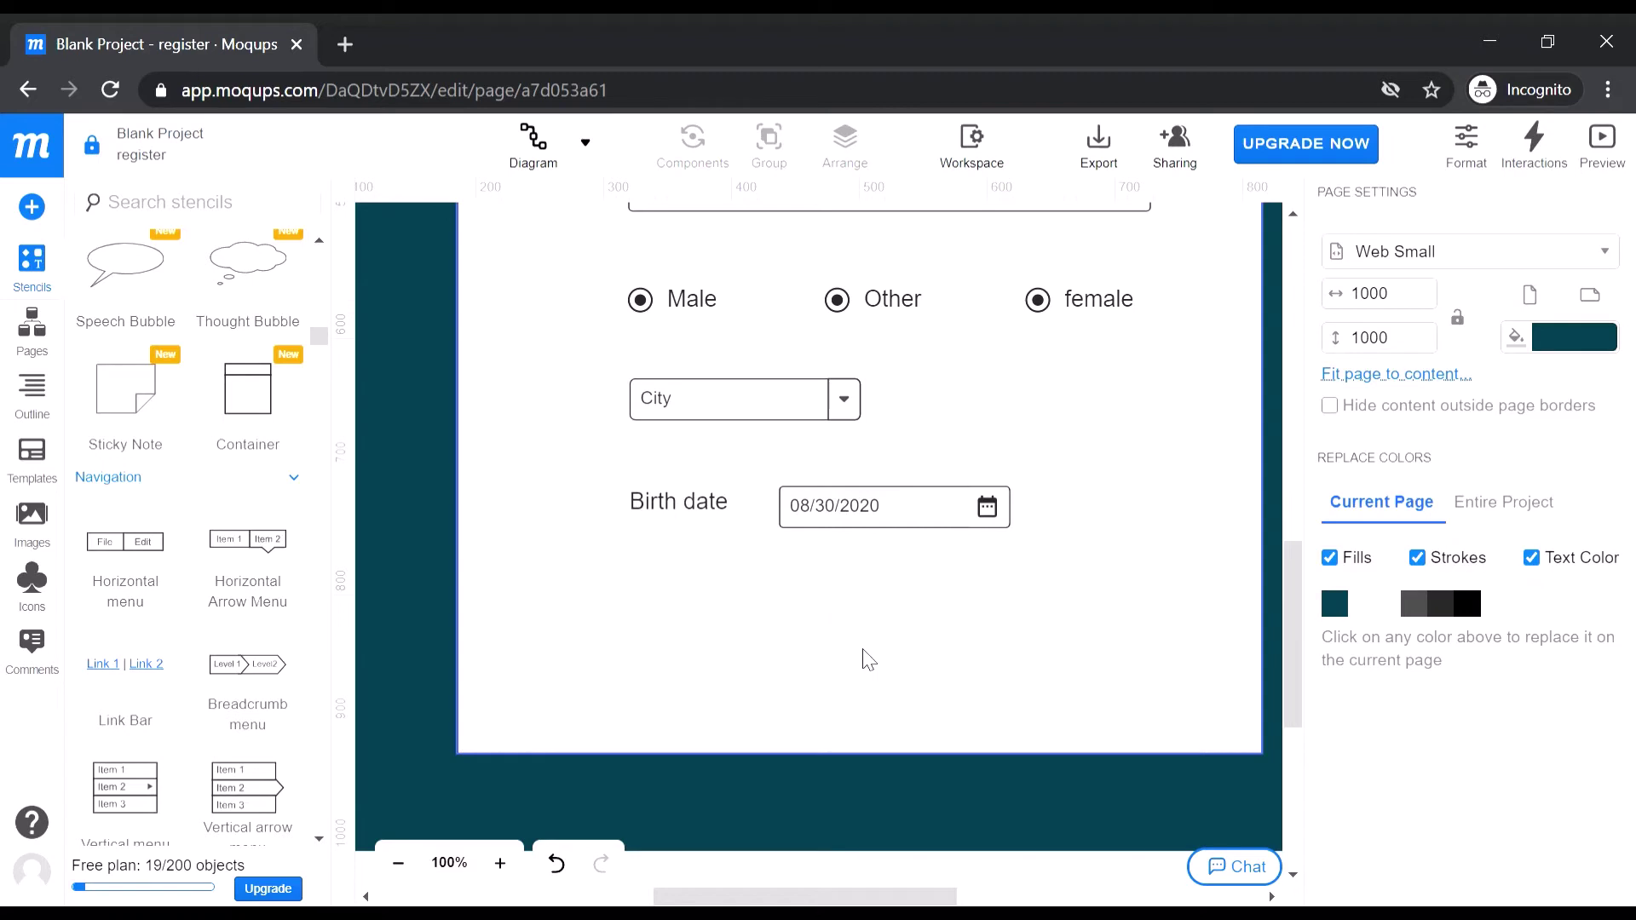
Browse the stencil library from the charts through the flowchart, UML, iOS and Android components to the Bootstrap group
scroll(243, 732, down, 3)
scroll(243, 732, down, 2)
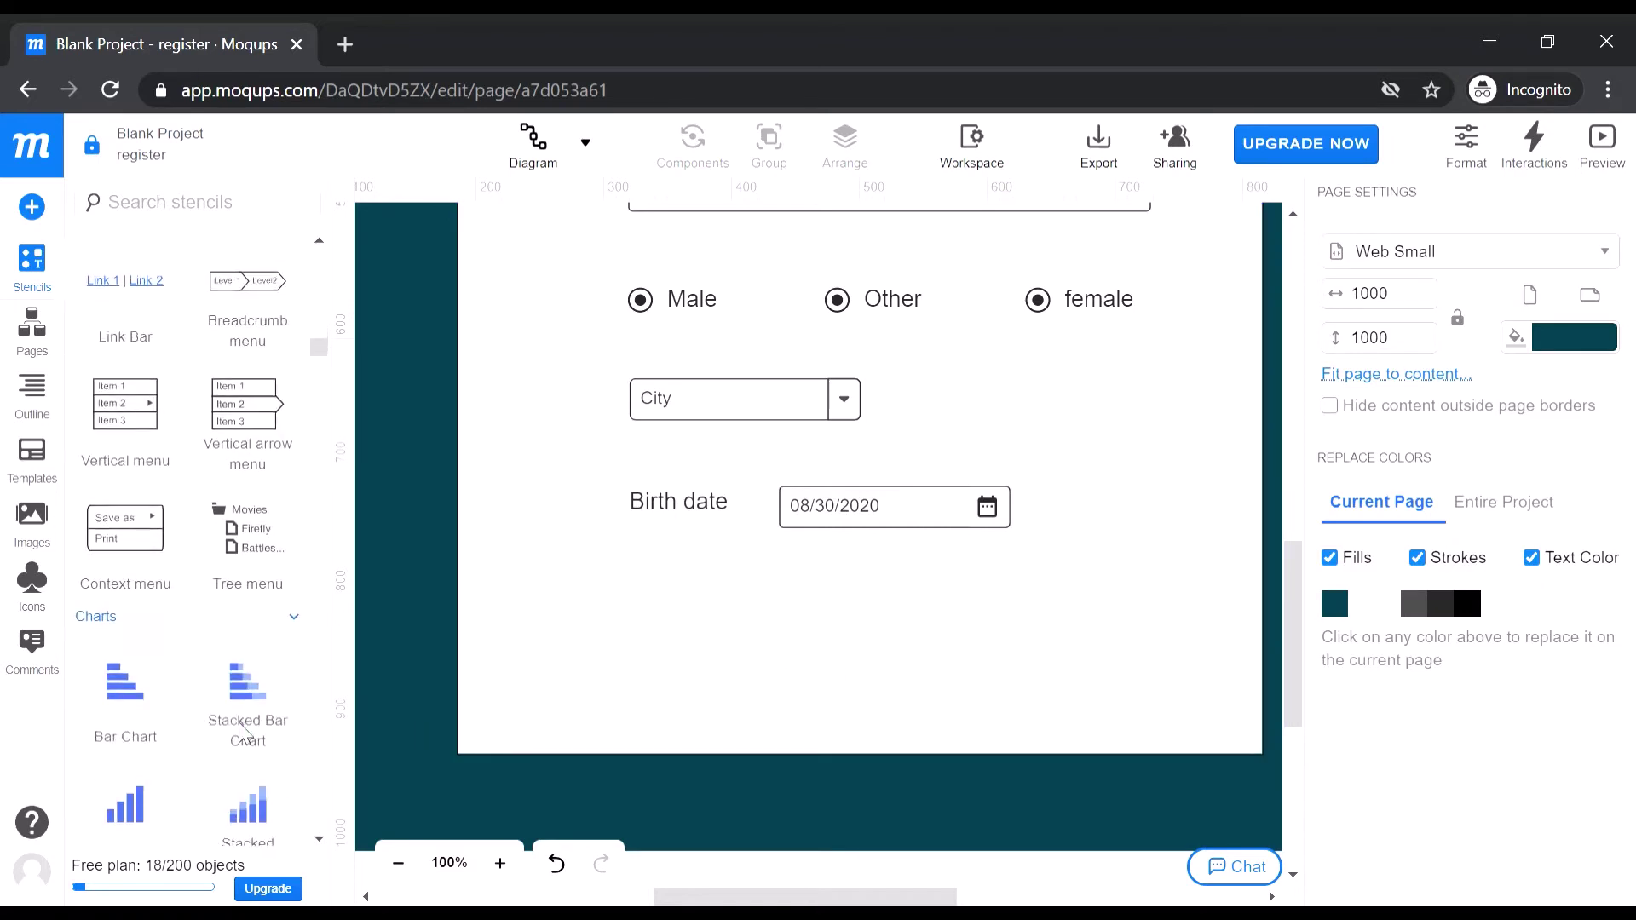
scroll(176, 731, down, 3)
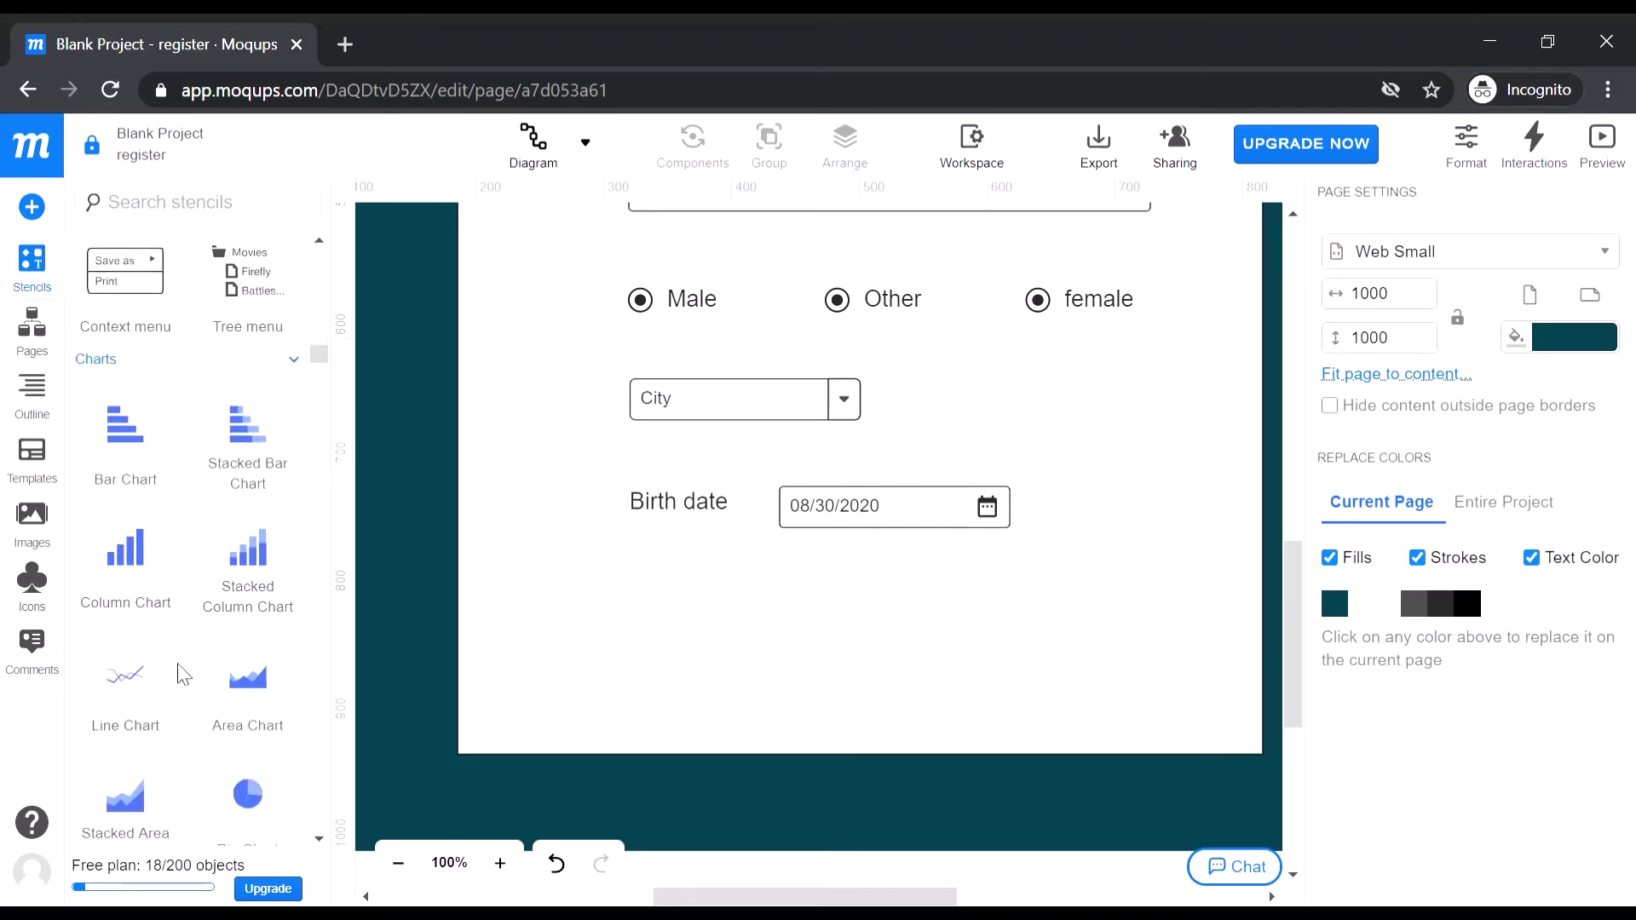
scroll(171, 674, down, 9)
scroll(137, 591, down, 3)
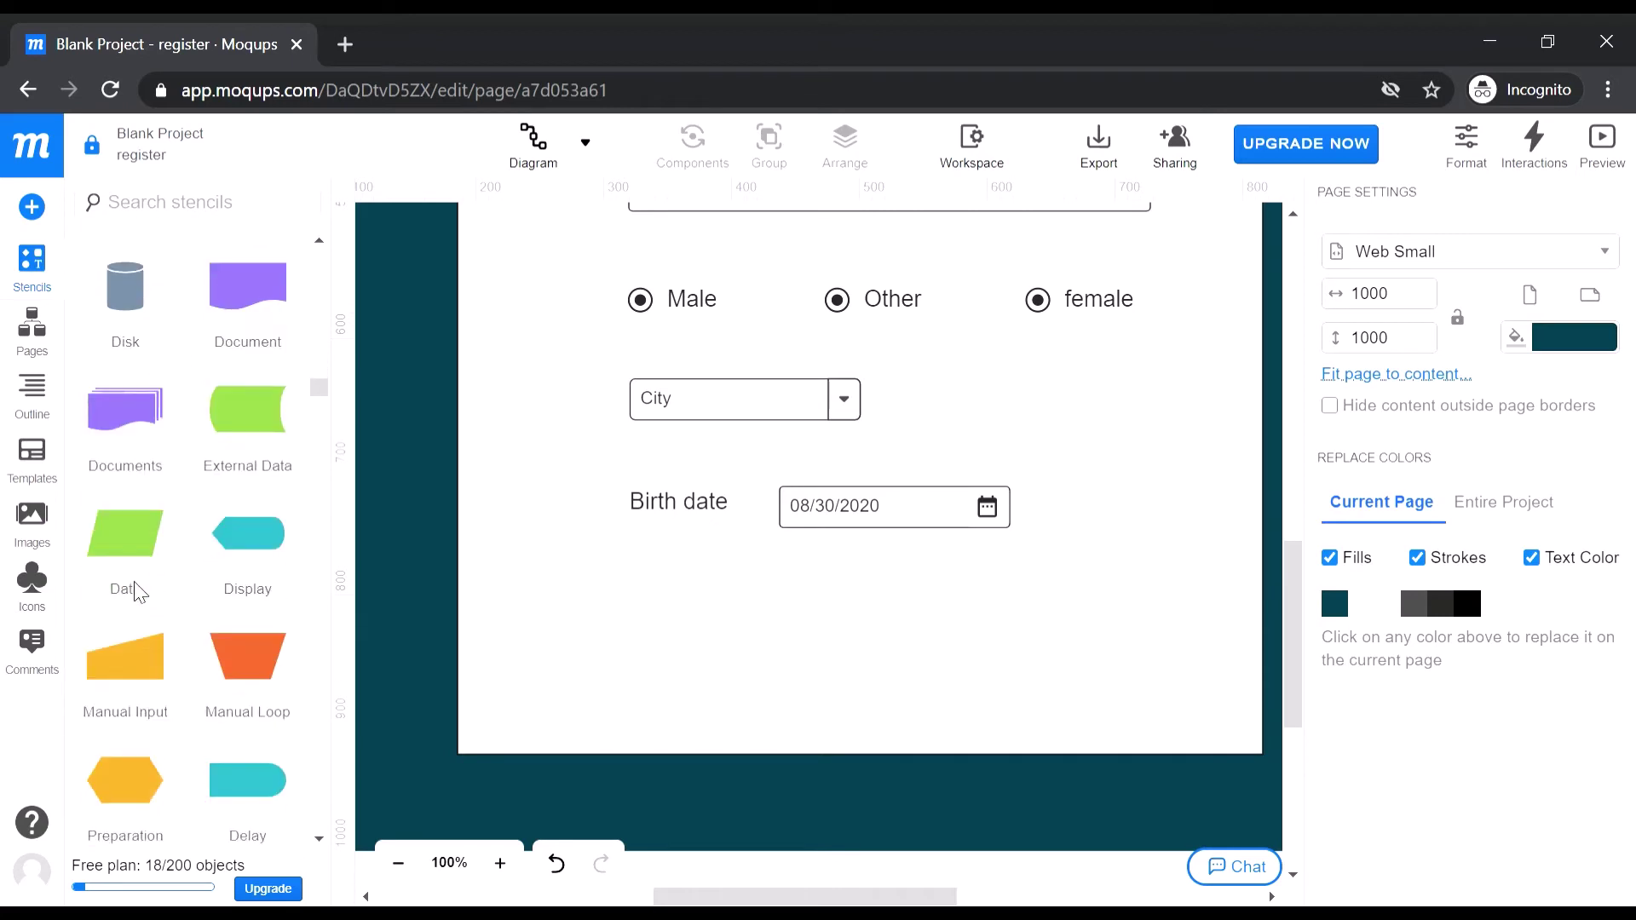
scroll(137, 590, down, 10)
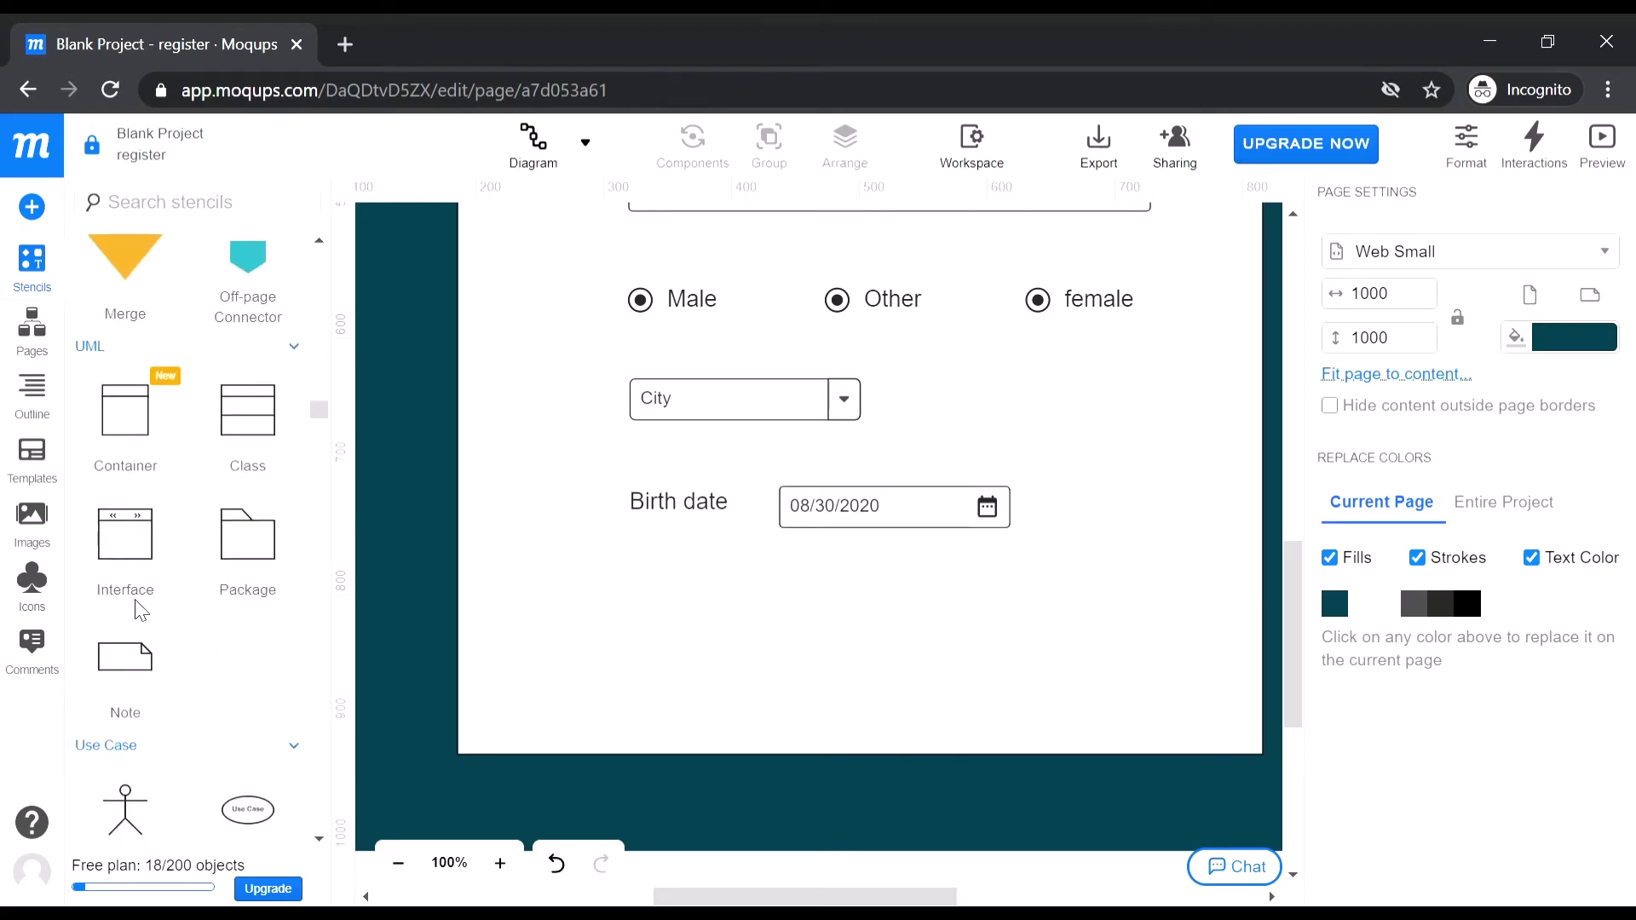
scroll(133, 613, down, 7)
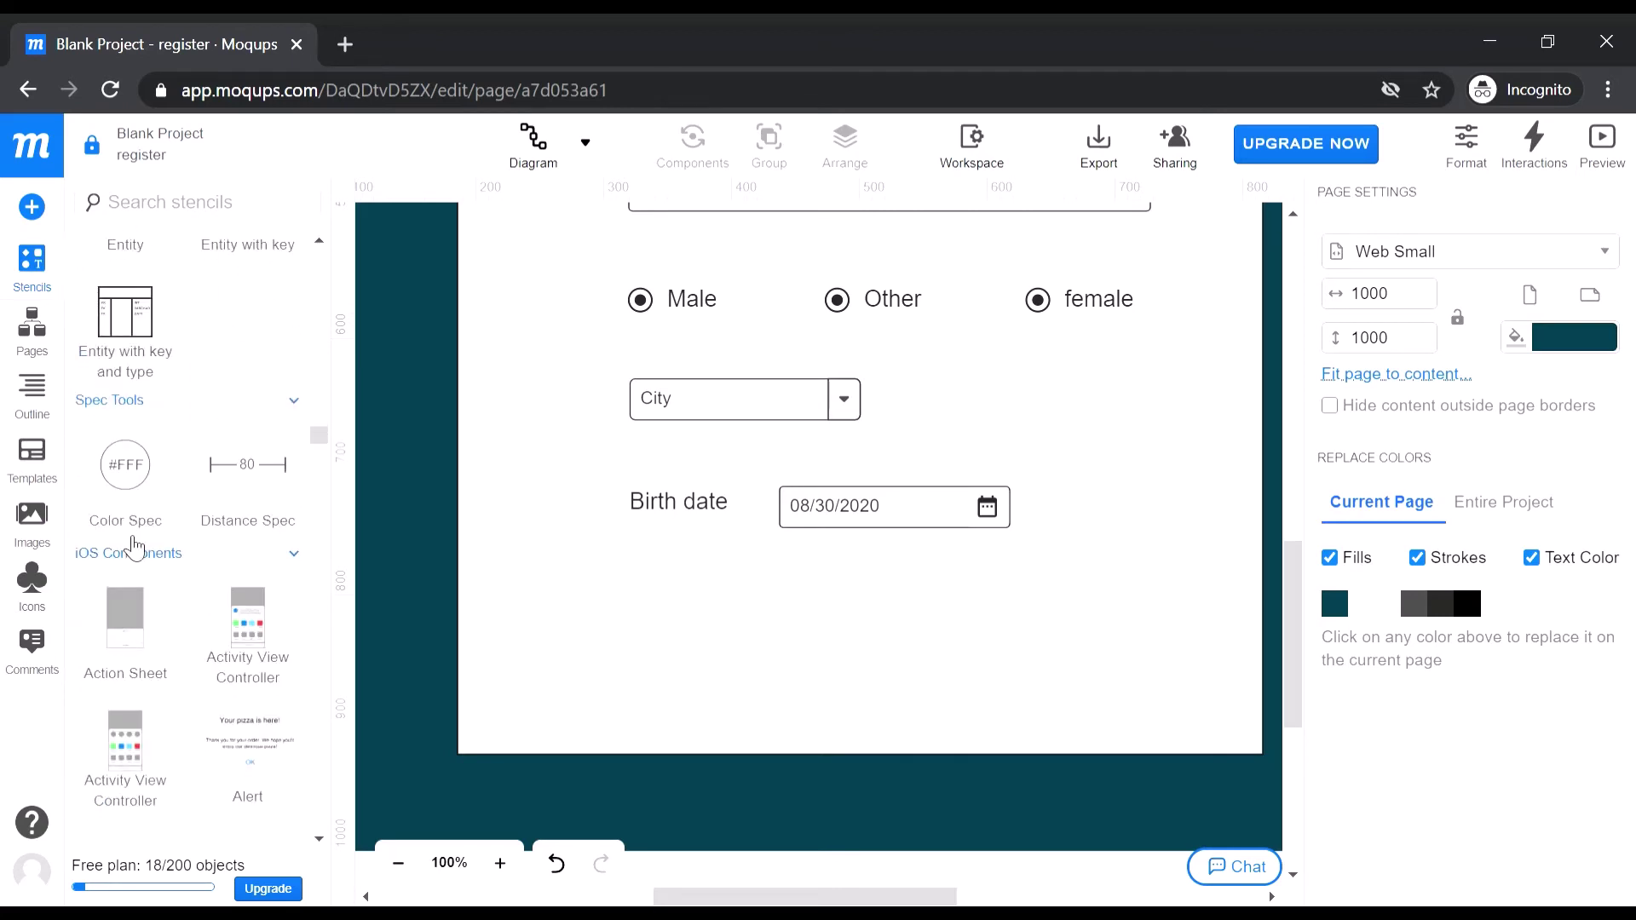
scroll(162, 588, down, 8)
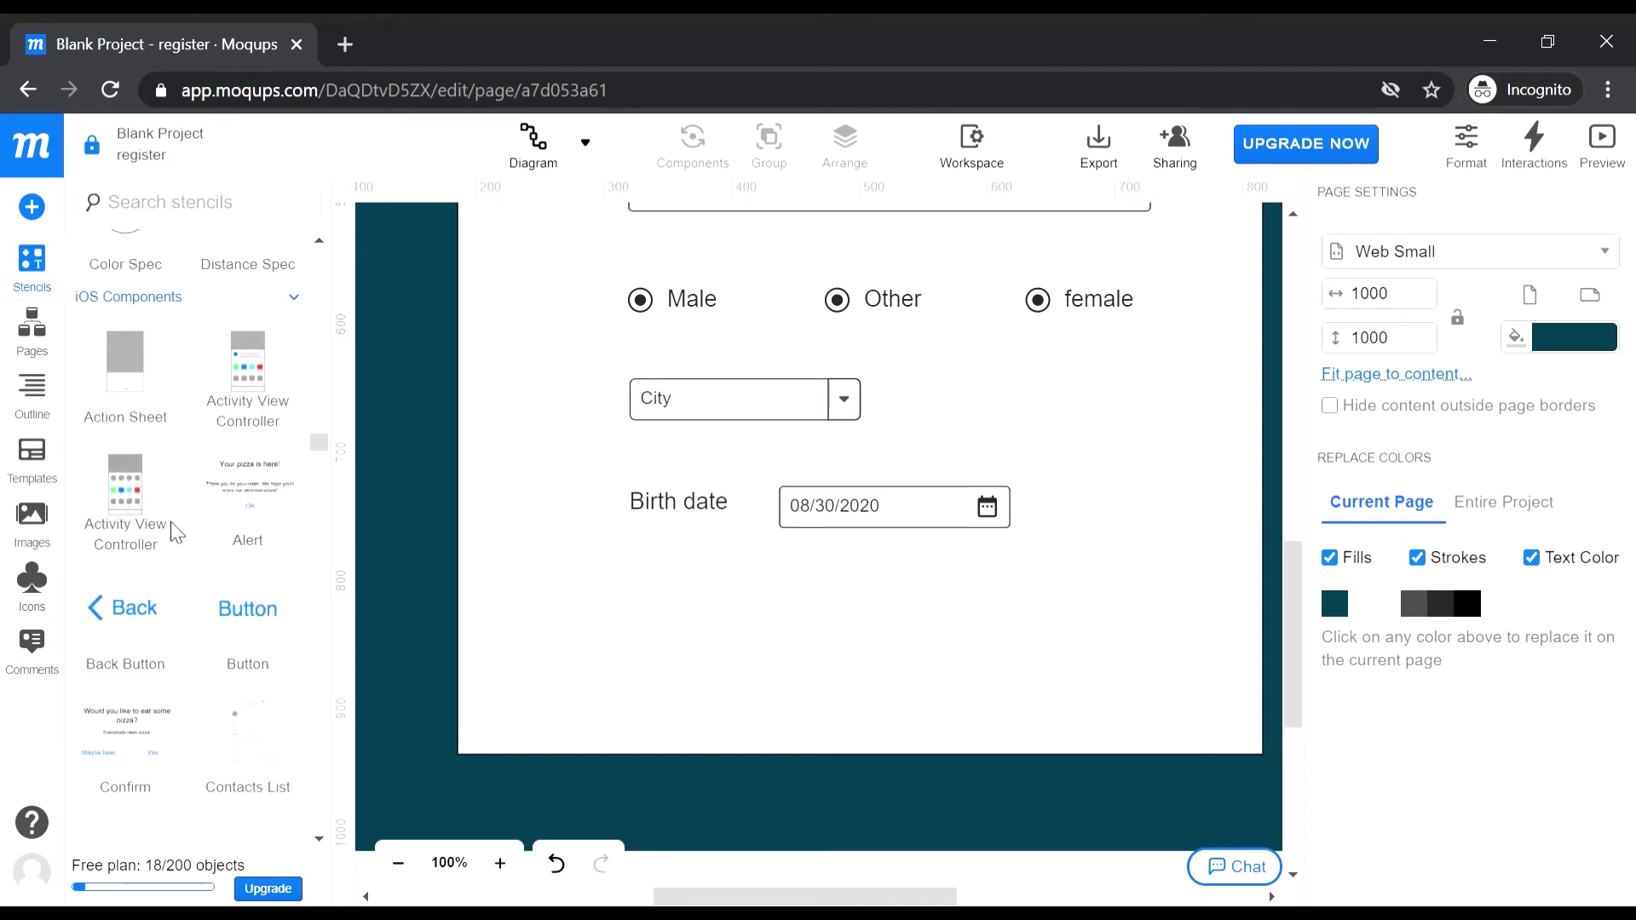
scroll(164, 618, down, 2)
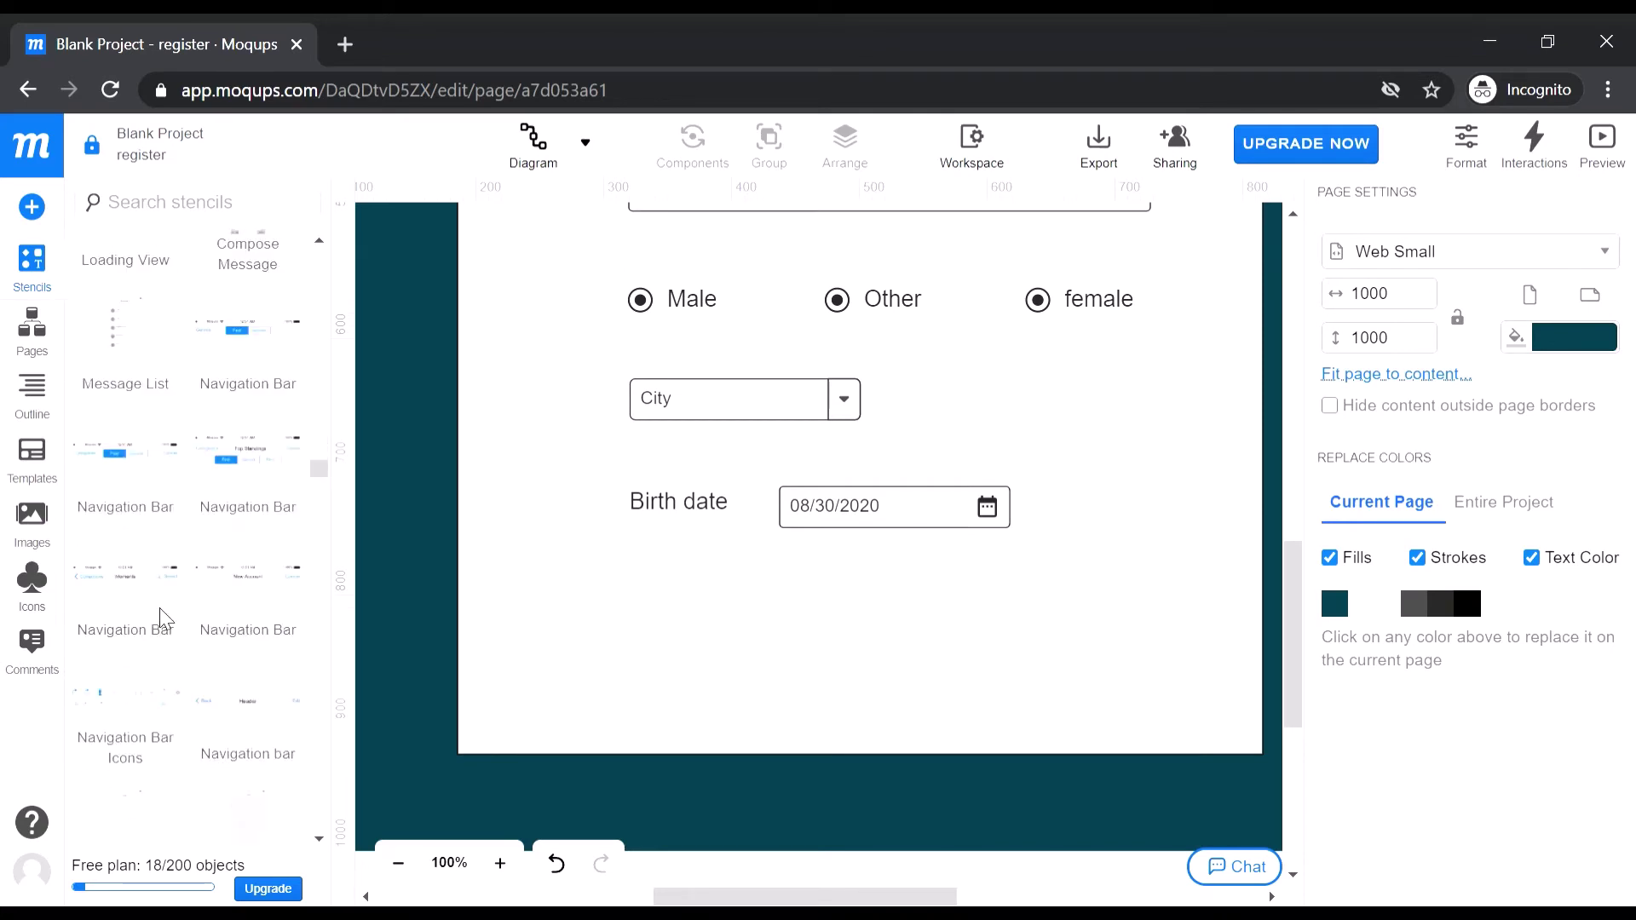
scroll(164, 617, down, 6)
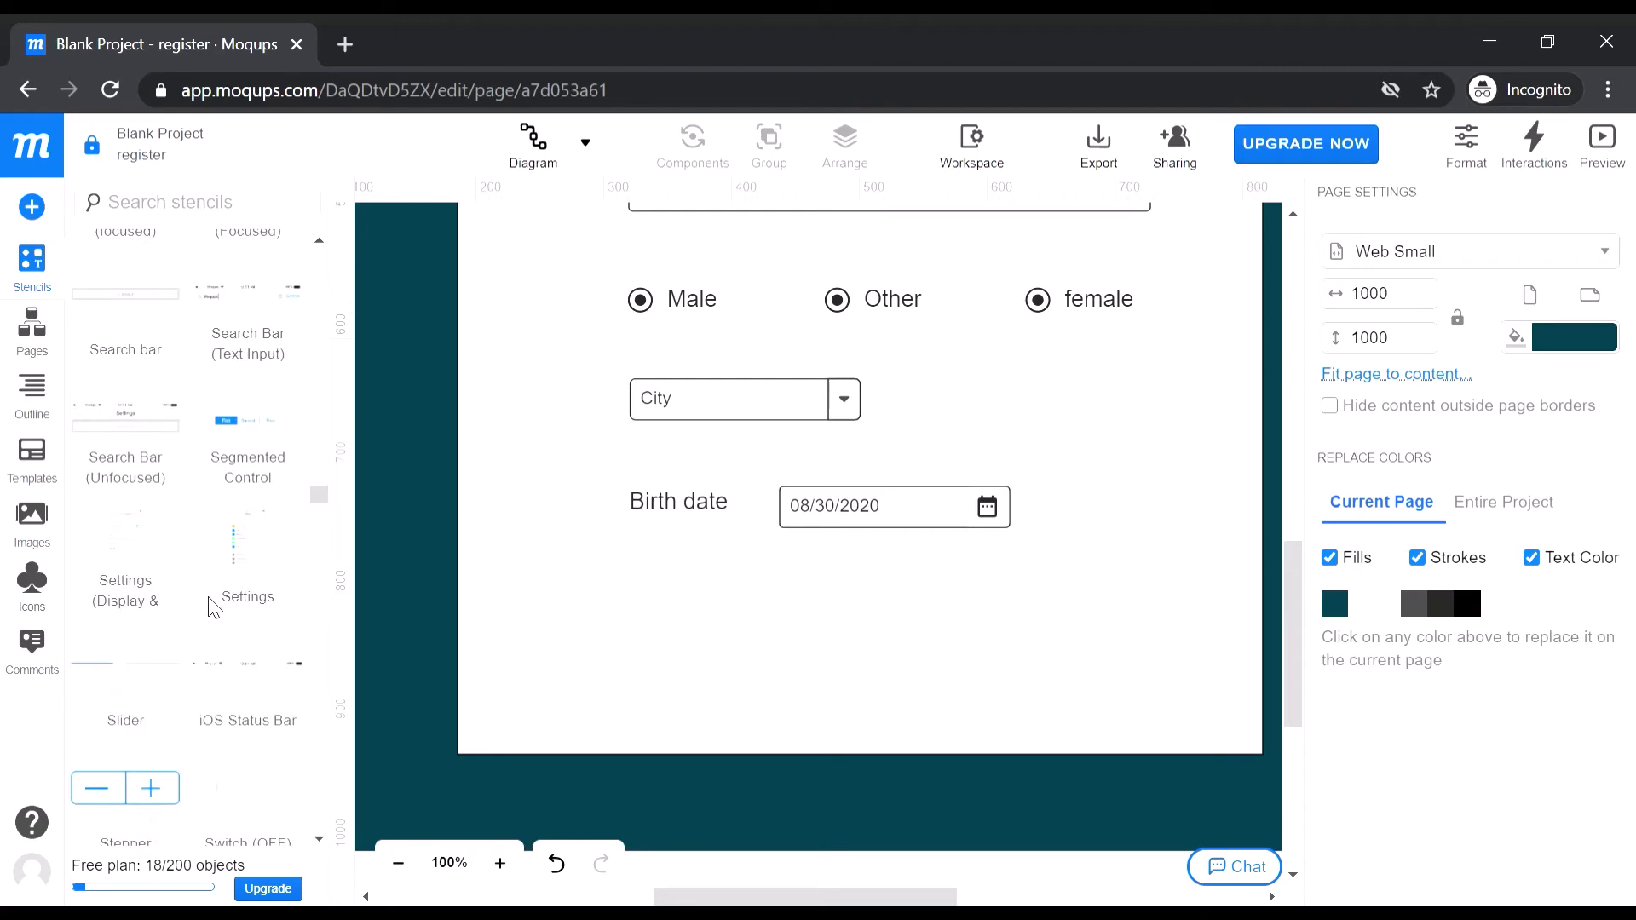
scroll(211, 594, down, 5)
scroll(208, 588, down, 4)
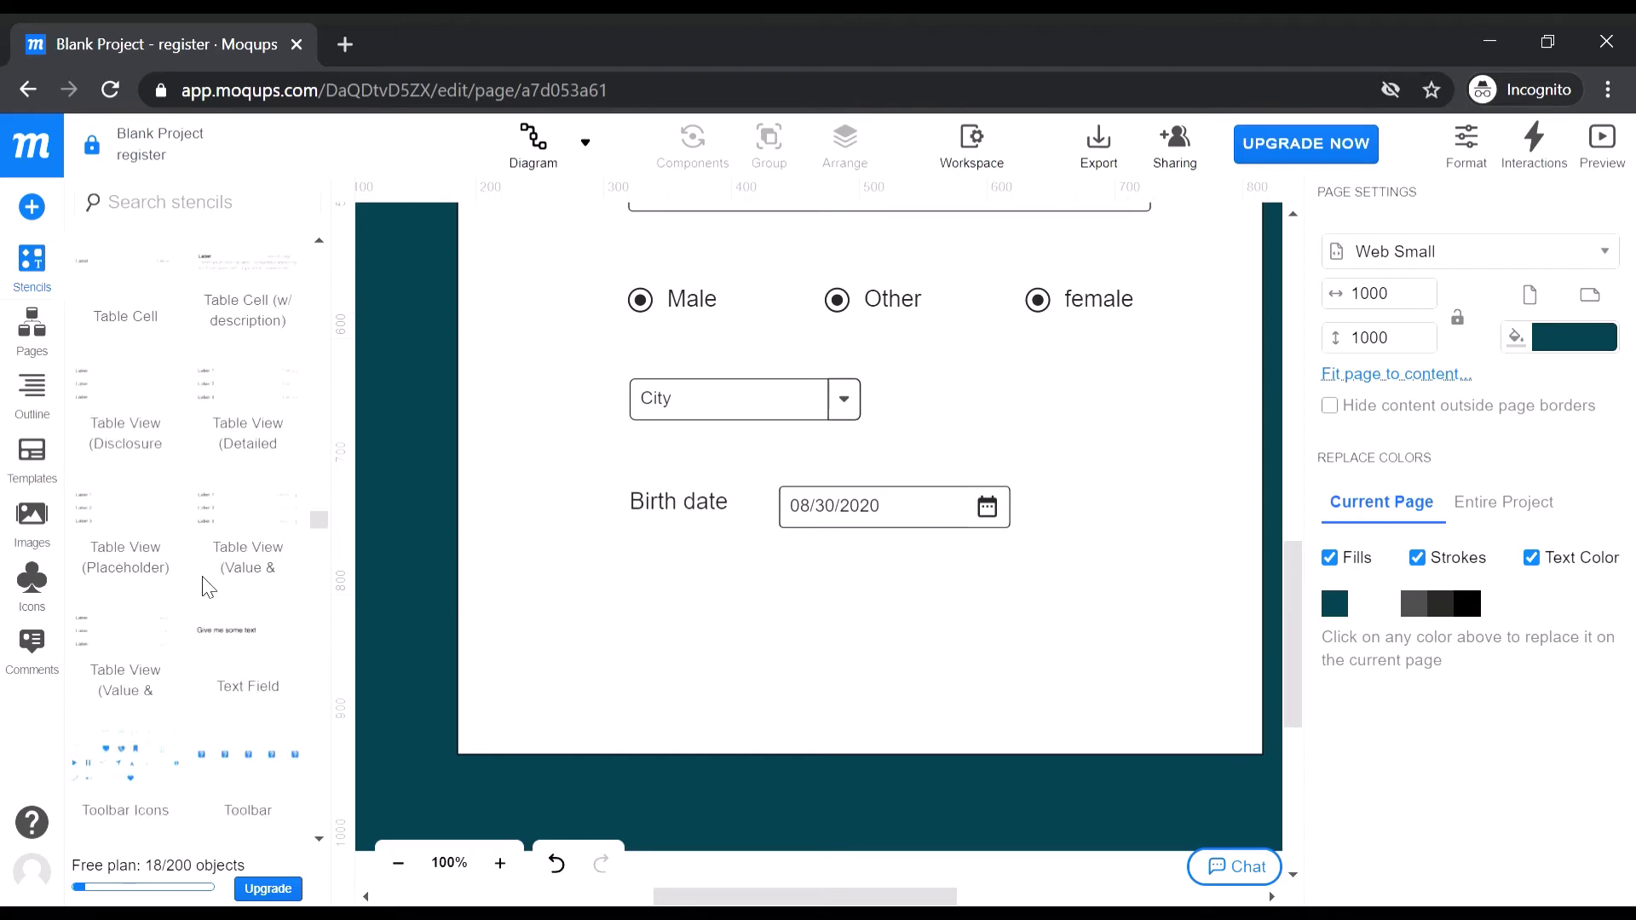
scroll(187, 609, down, 10)
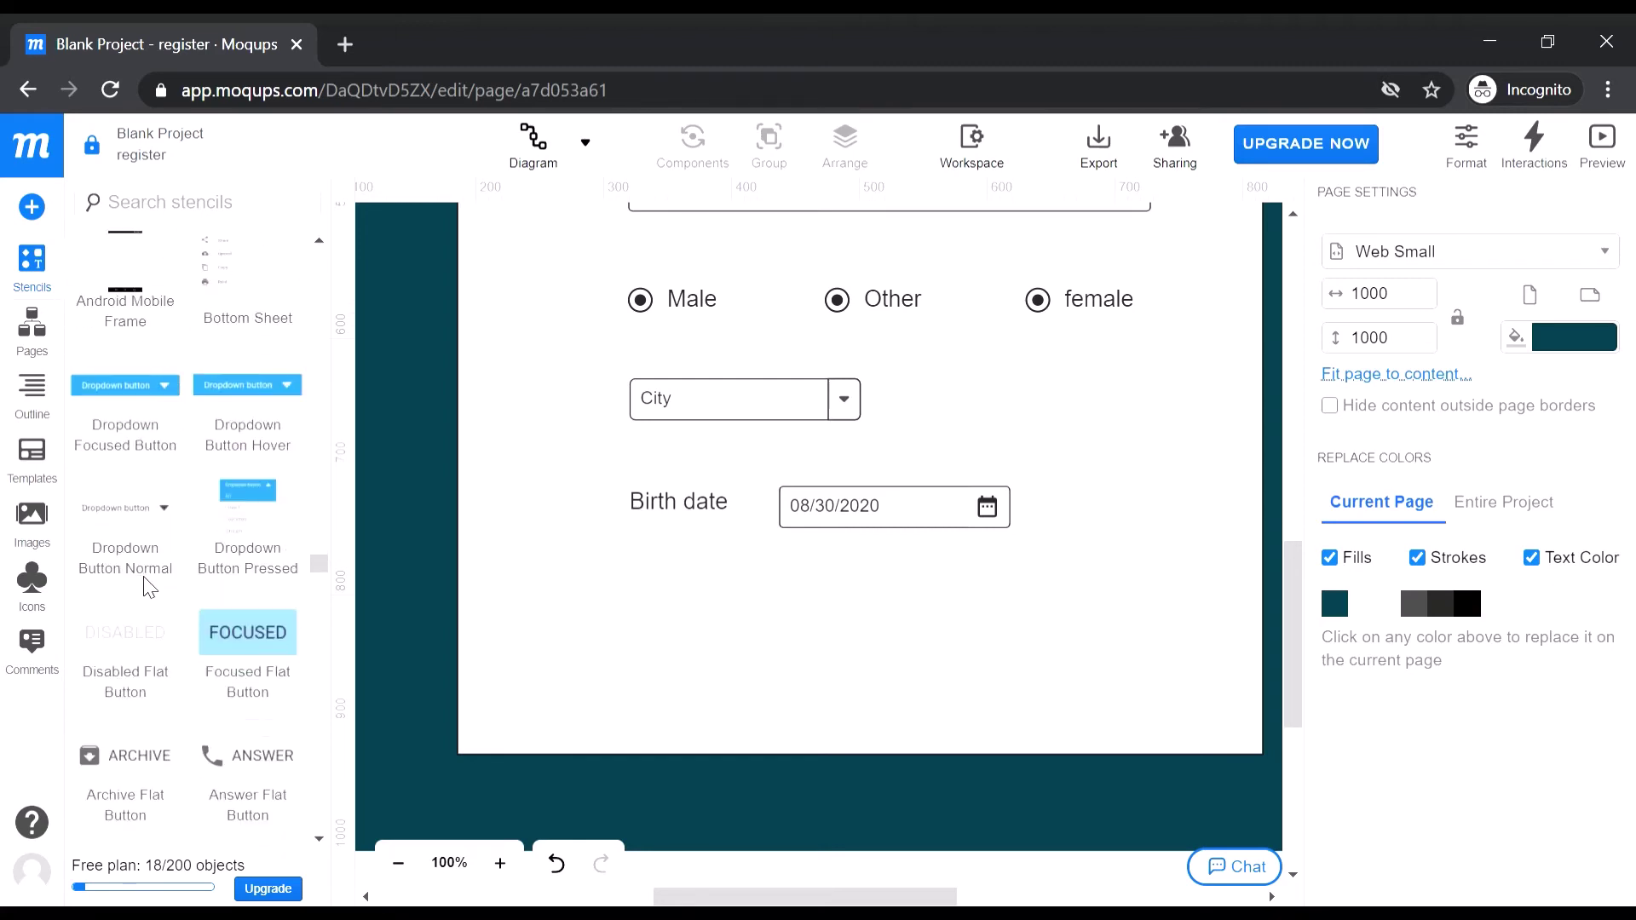
scroll(158, 520, down, 8)
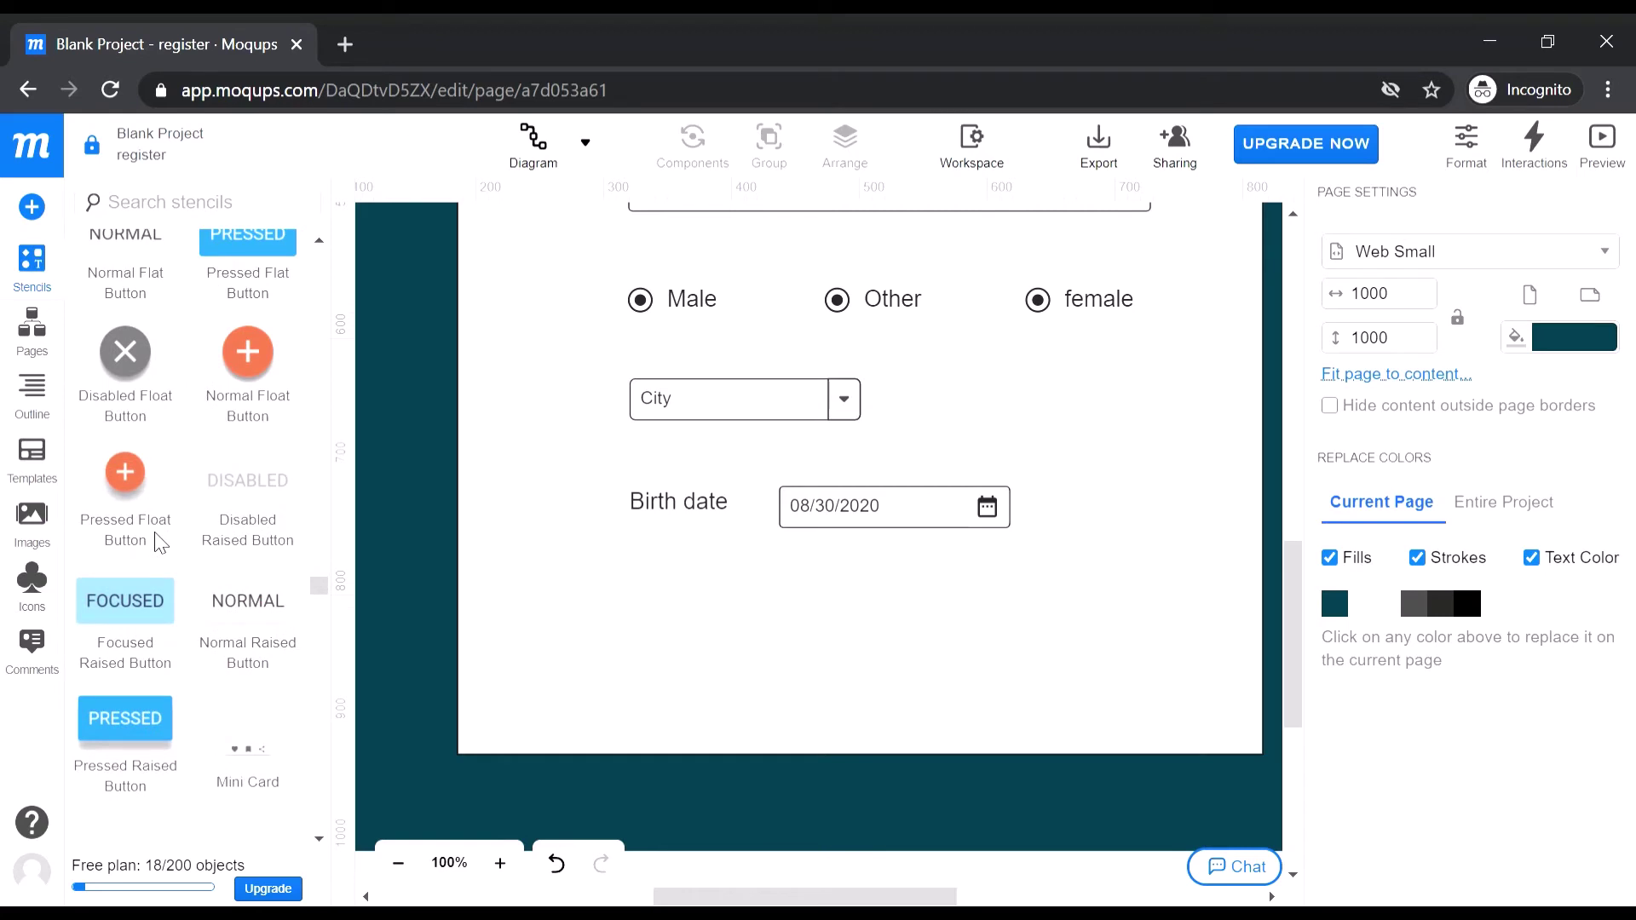
scroll(149, 511, down, 5)
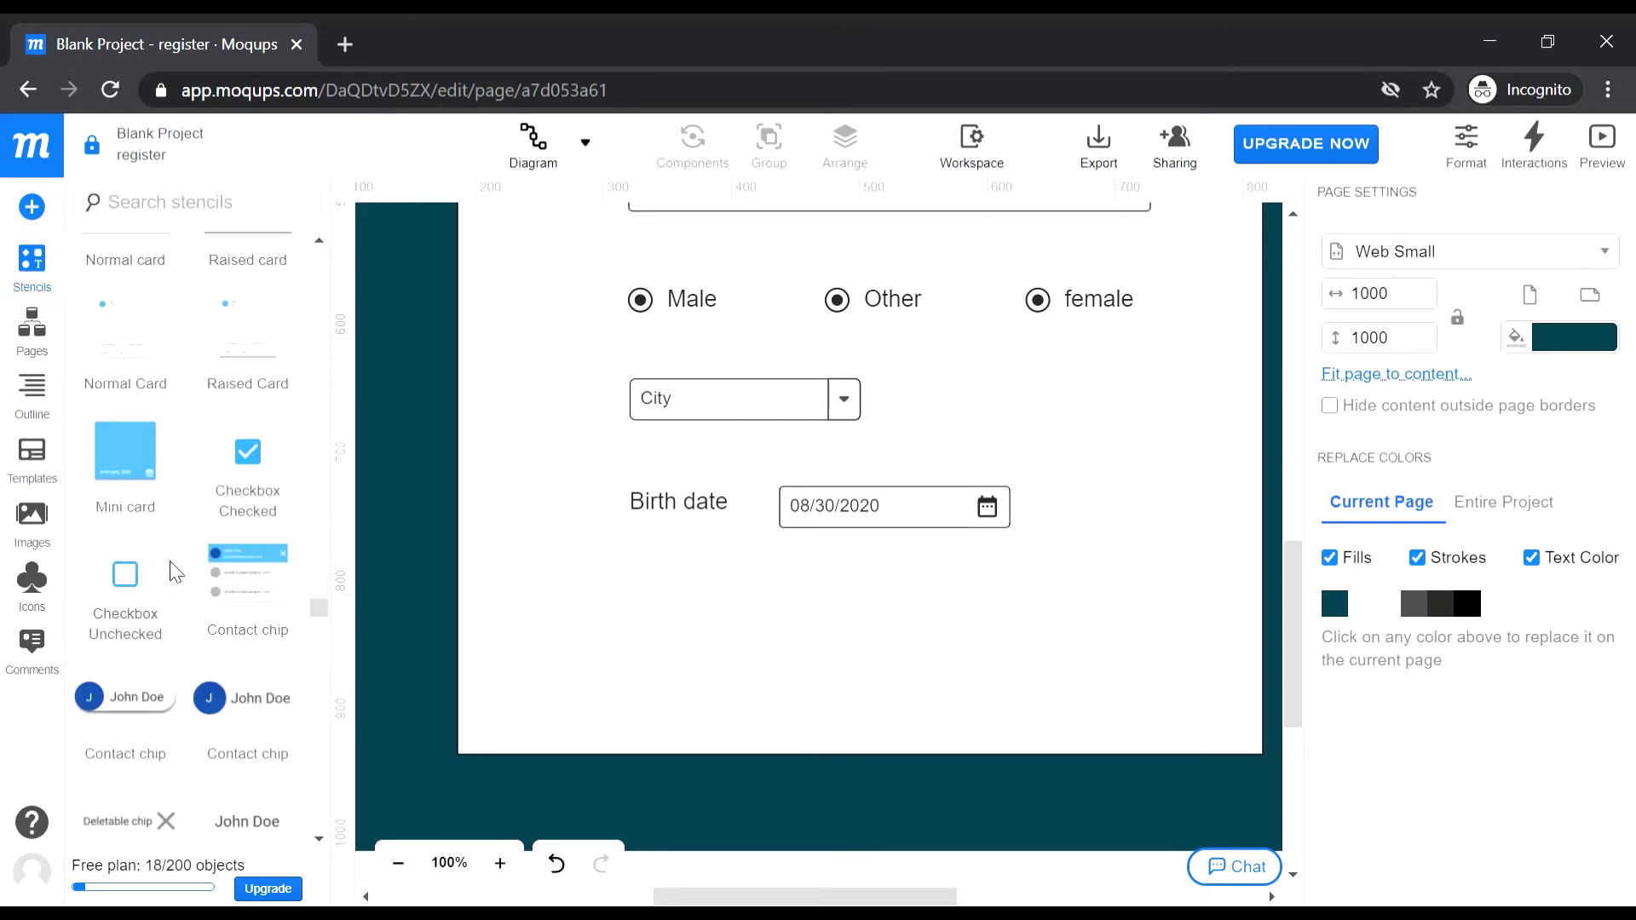
scroll(175, 571, down, 6)
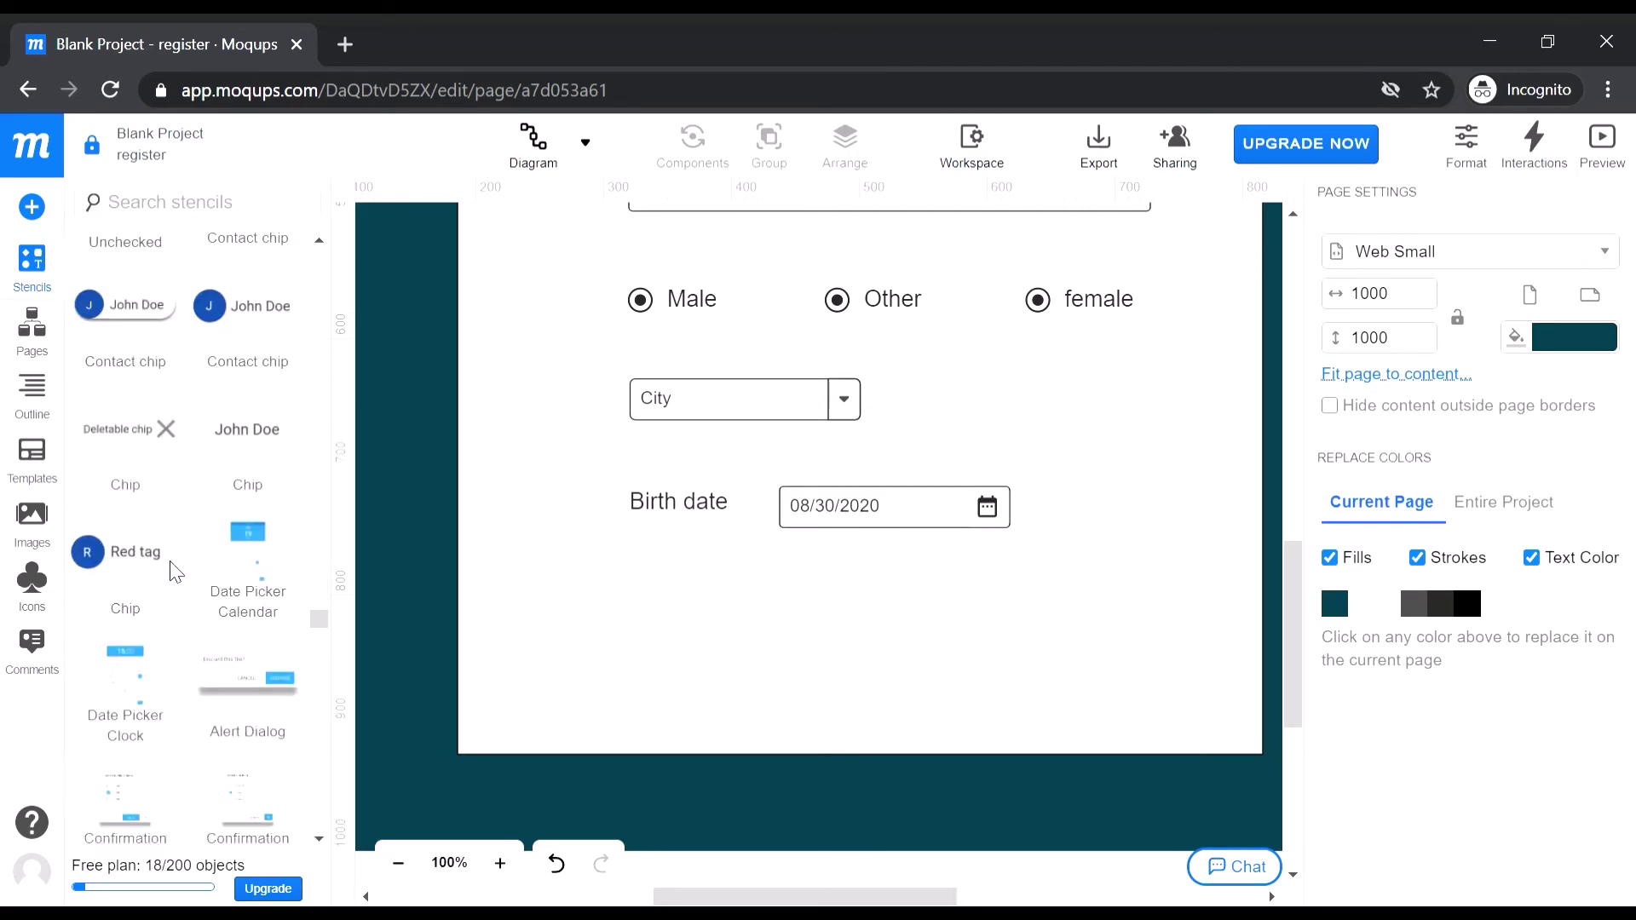
scroll(177, 574, down, 10)
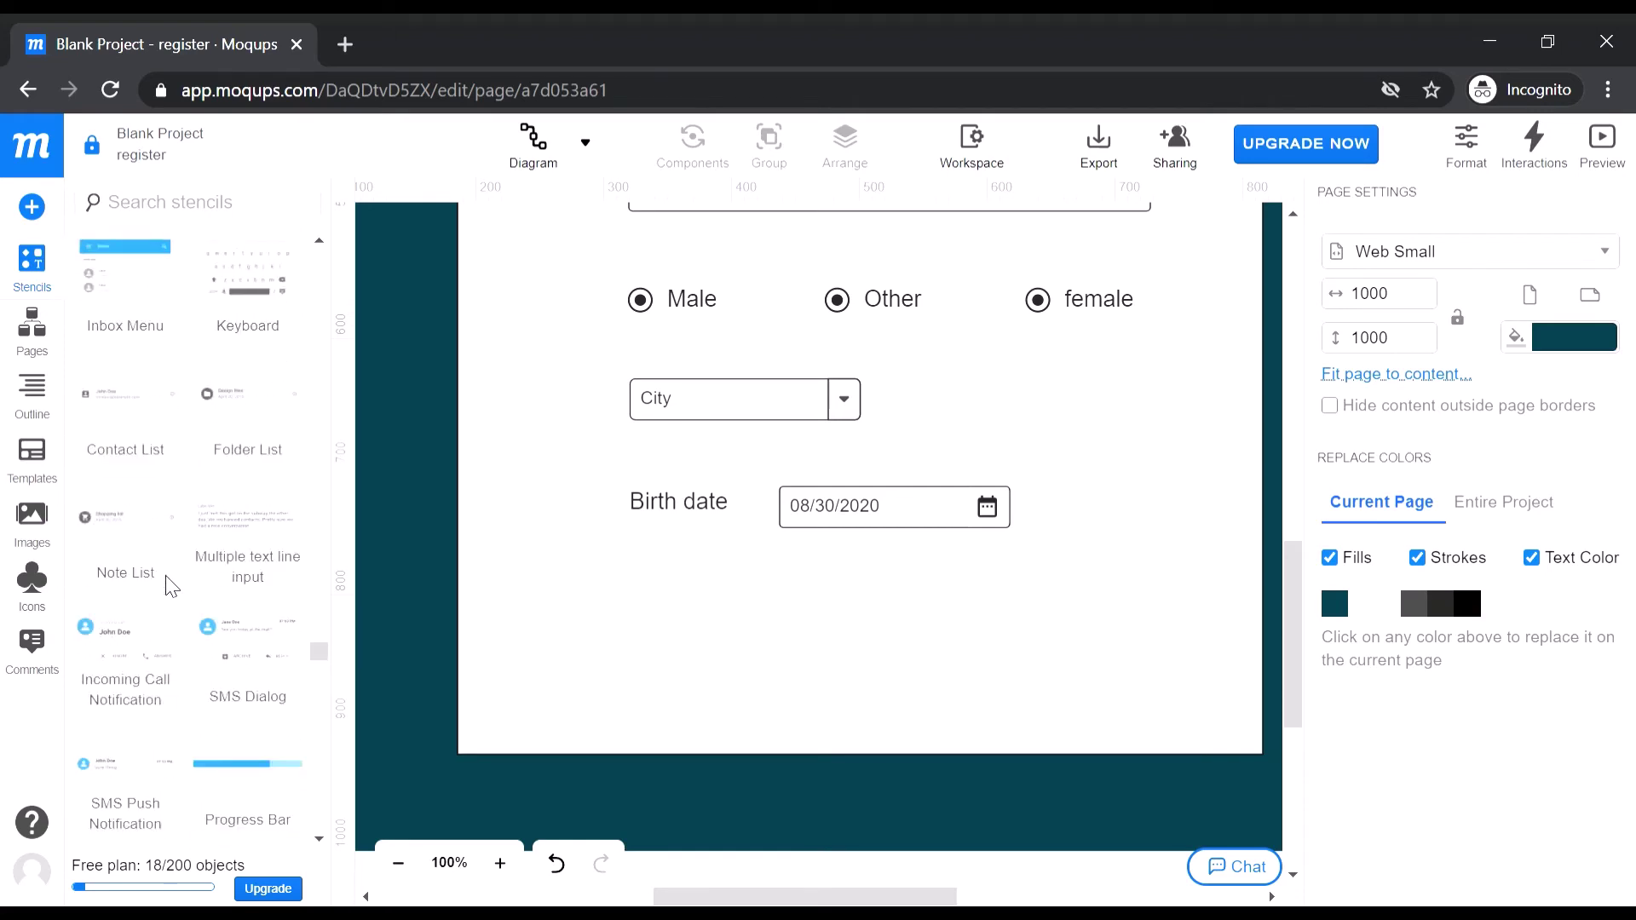
scroll(171, 588, down, 10)
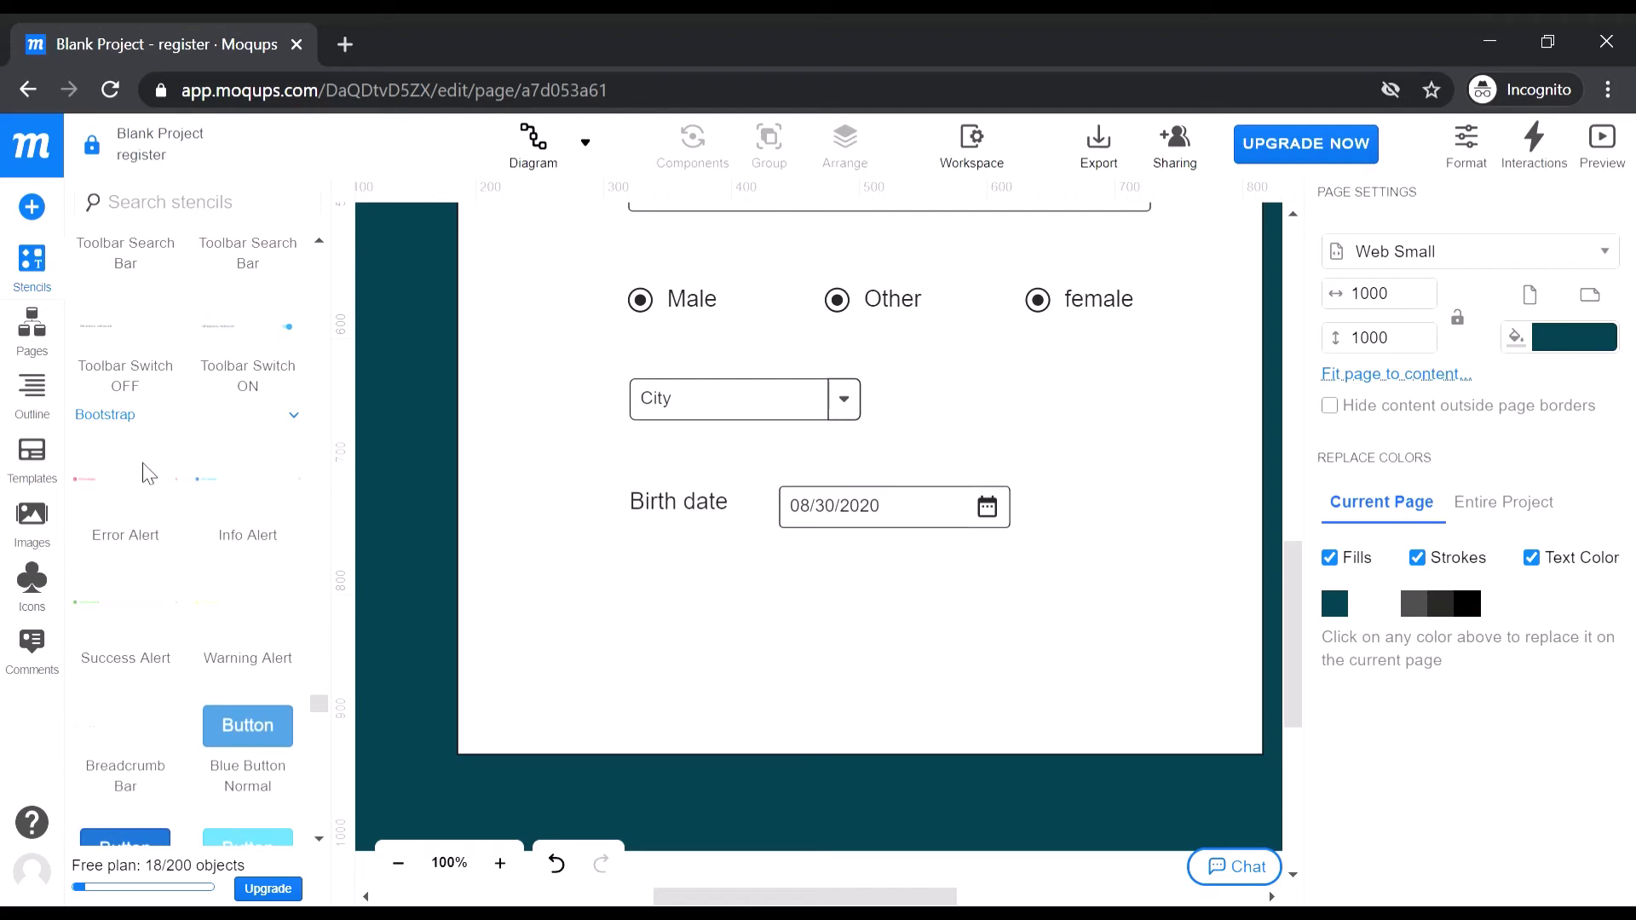
Add a Bootstrap Blue Button Pressed below the date picker at about X 463, Y 810, widen it to about 127 px, and label it "Register"
scroll(205, 553, down, 3)
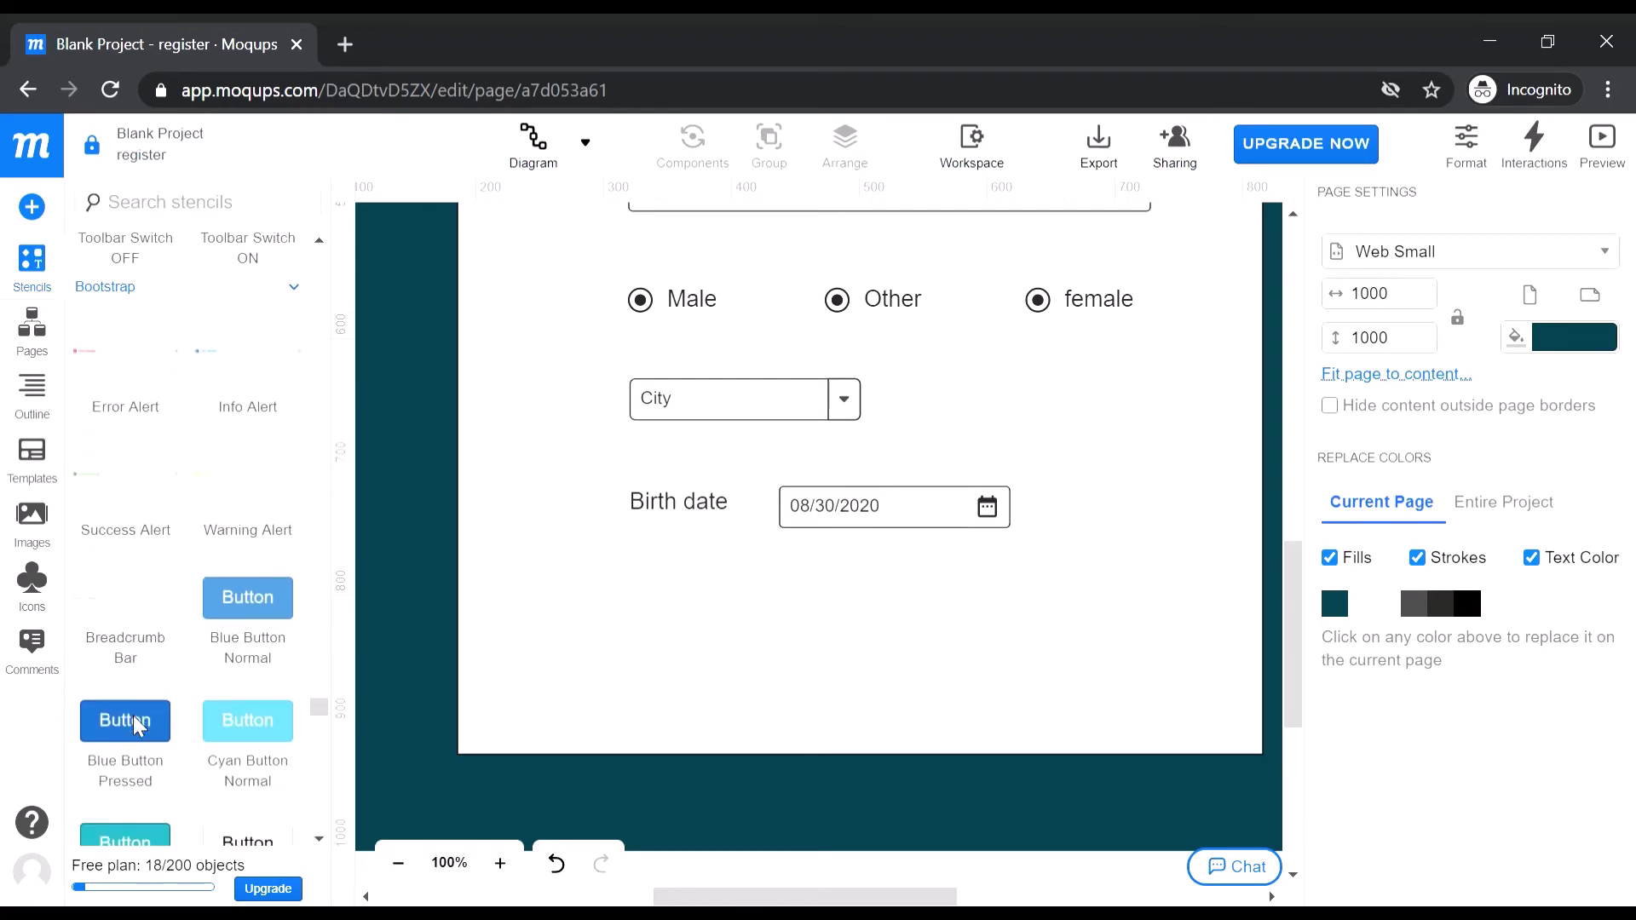
scroll(162, 682, down, 3)
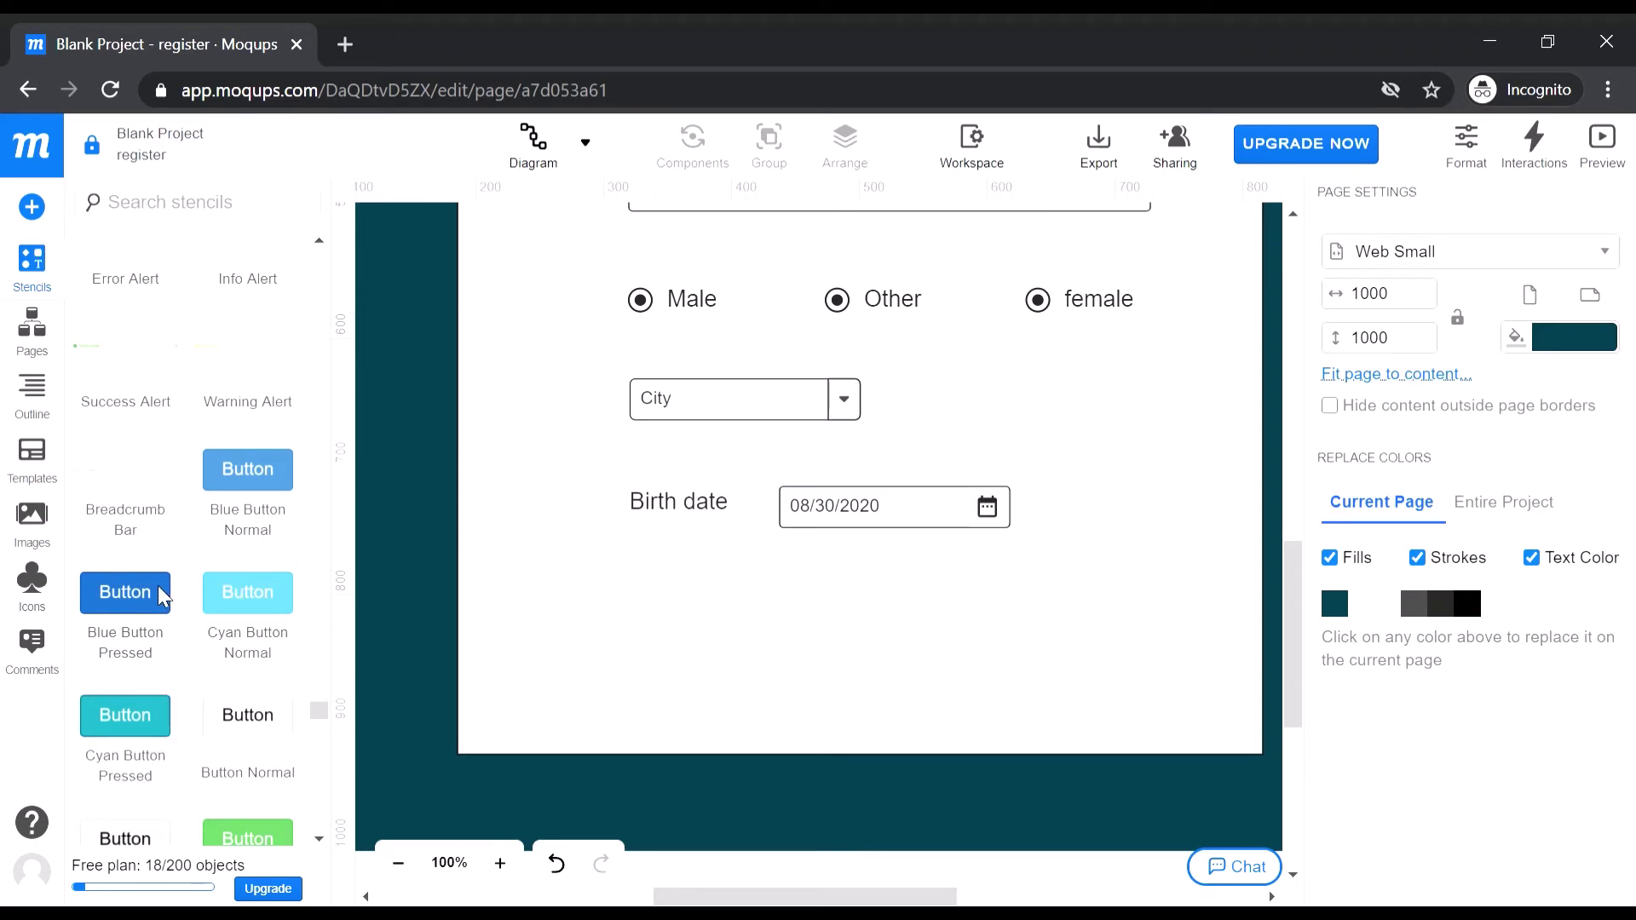
drag(162, 601, 820, 615)
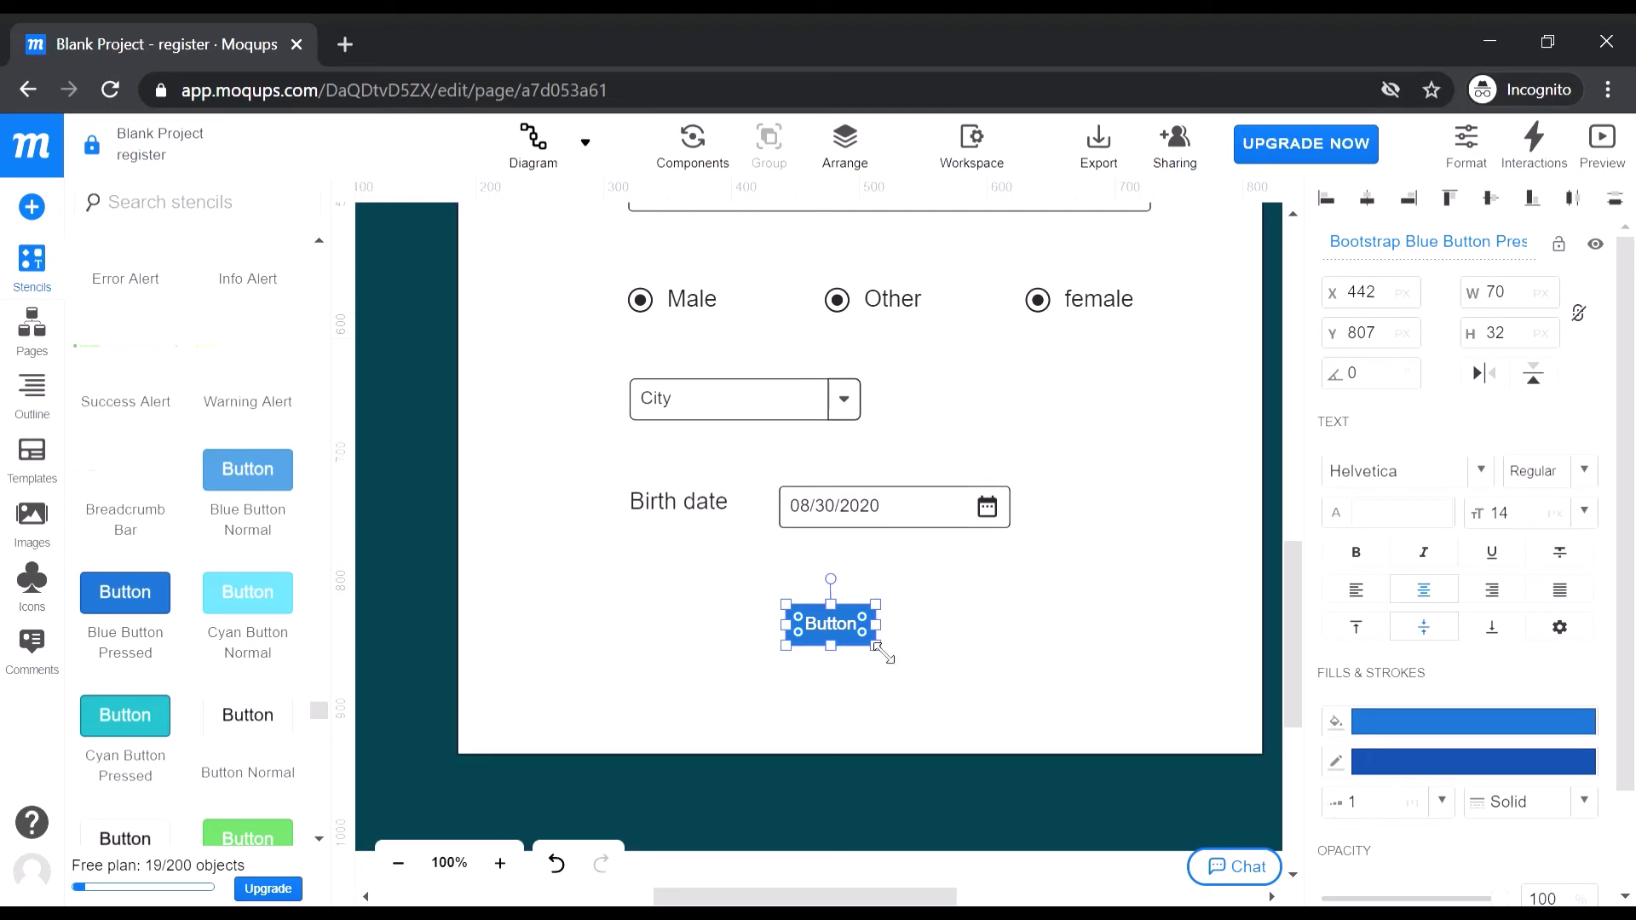
drag(891, 654, 943, 633)
double_click(937, 631)
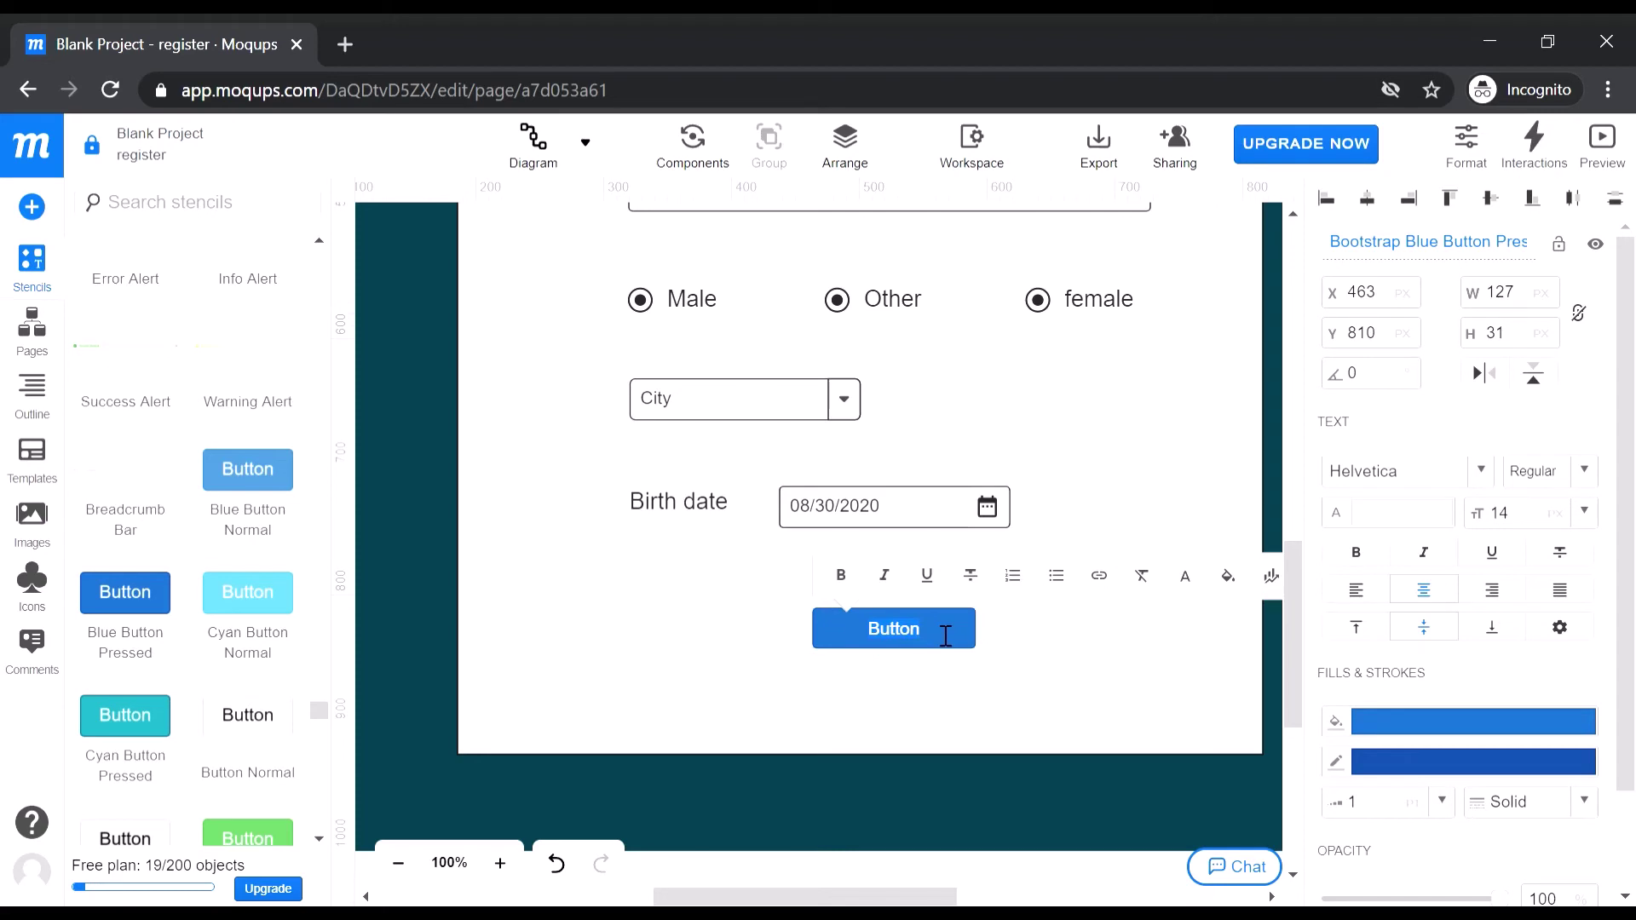
text(Register)
click(669, 683)
Preview the register page and review its form from the account icon down to the Register button
scroll(673, 686, up, 6)
scroll(670, 684, up, 4)
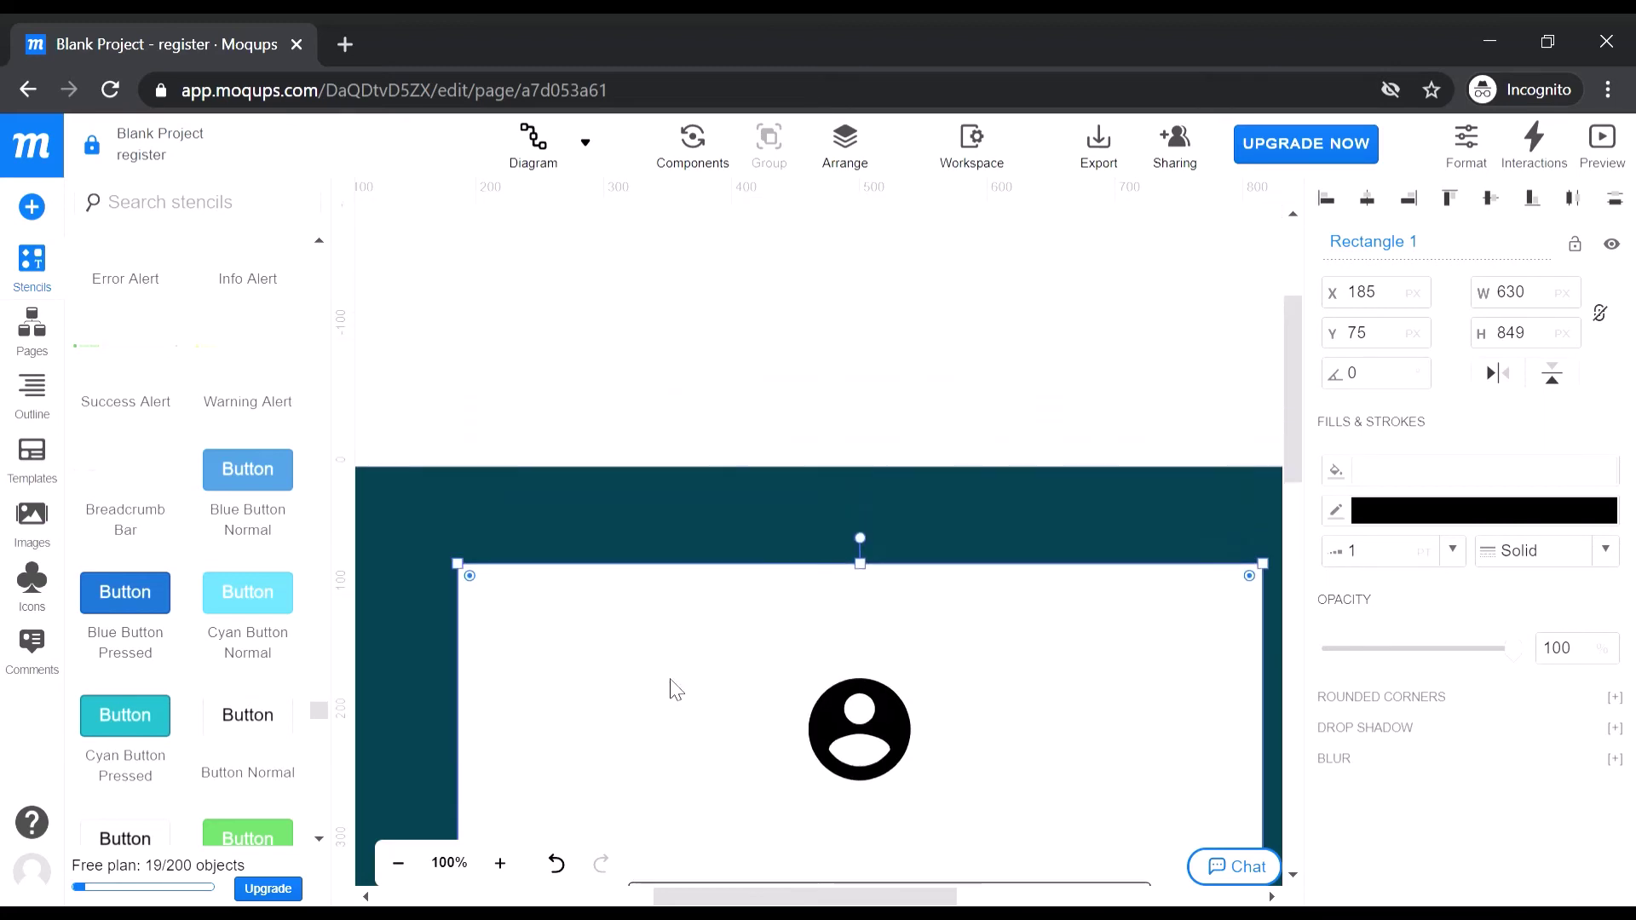
scroll(675, 692, down, 7)
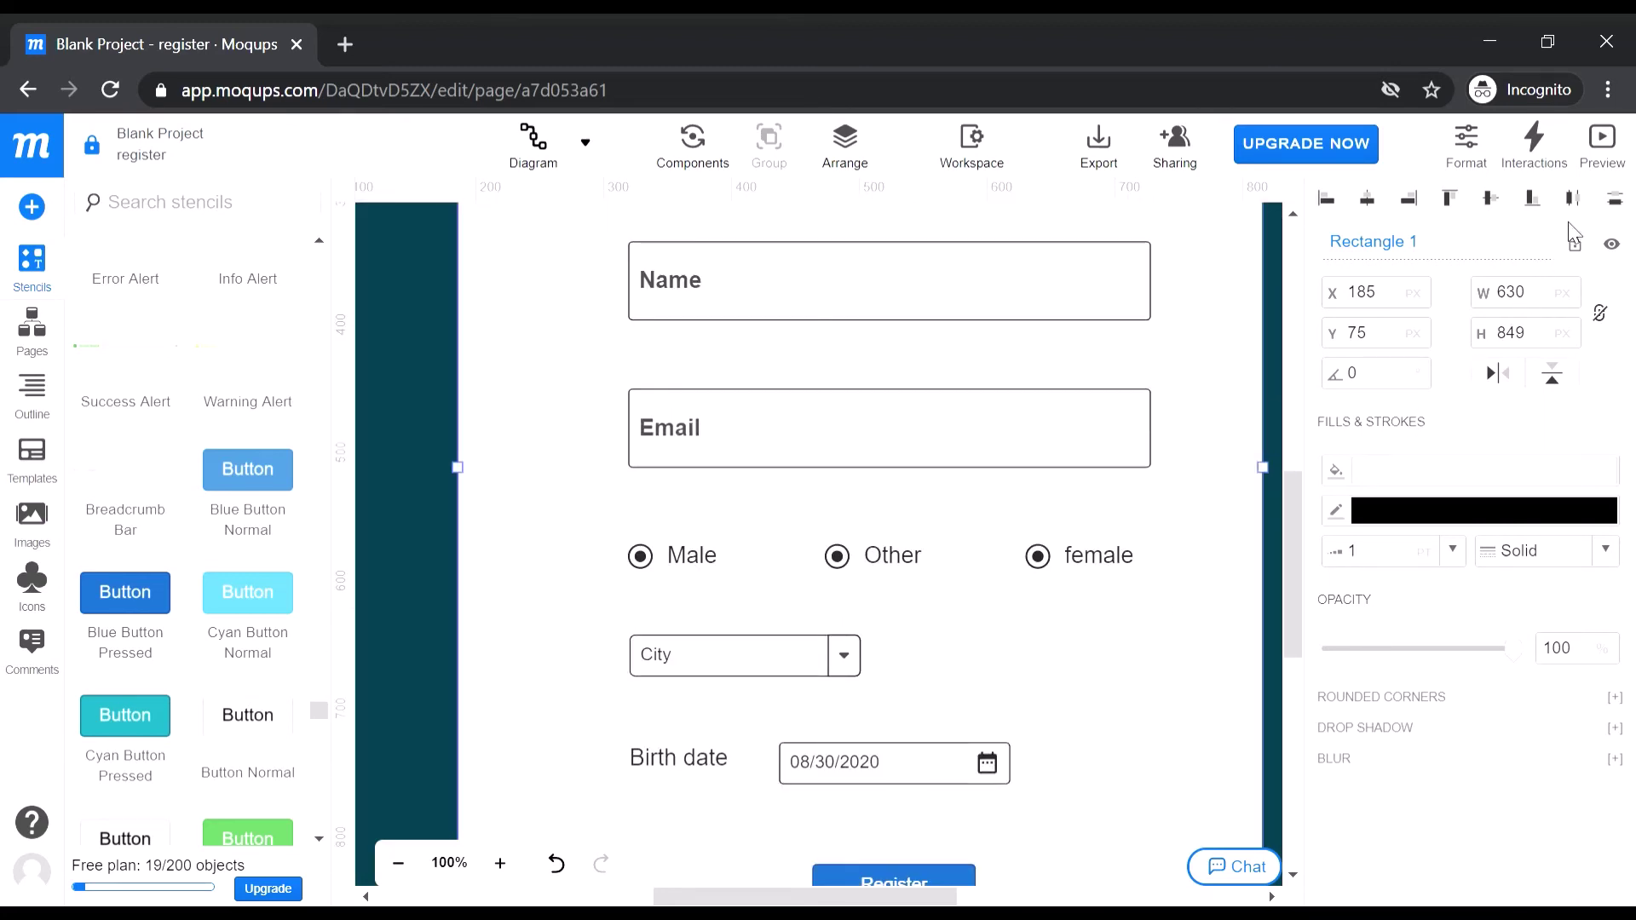
click(1602, 141)
scroll(1066, 298, down, 5)
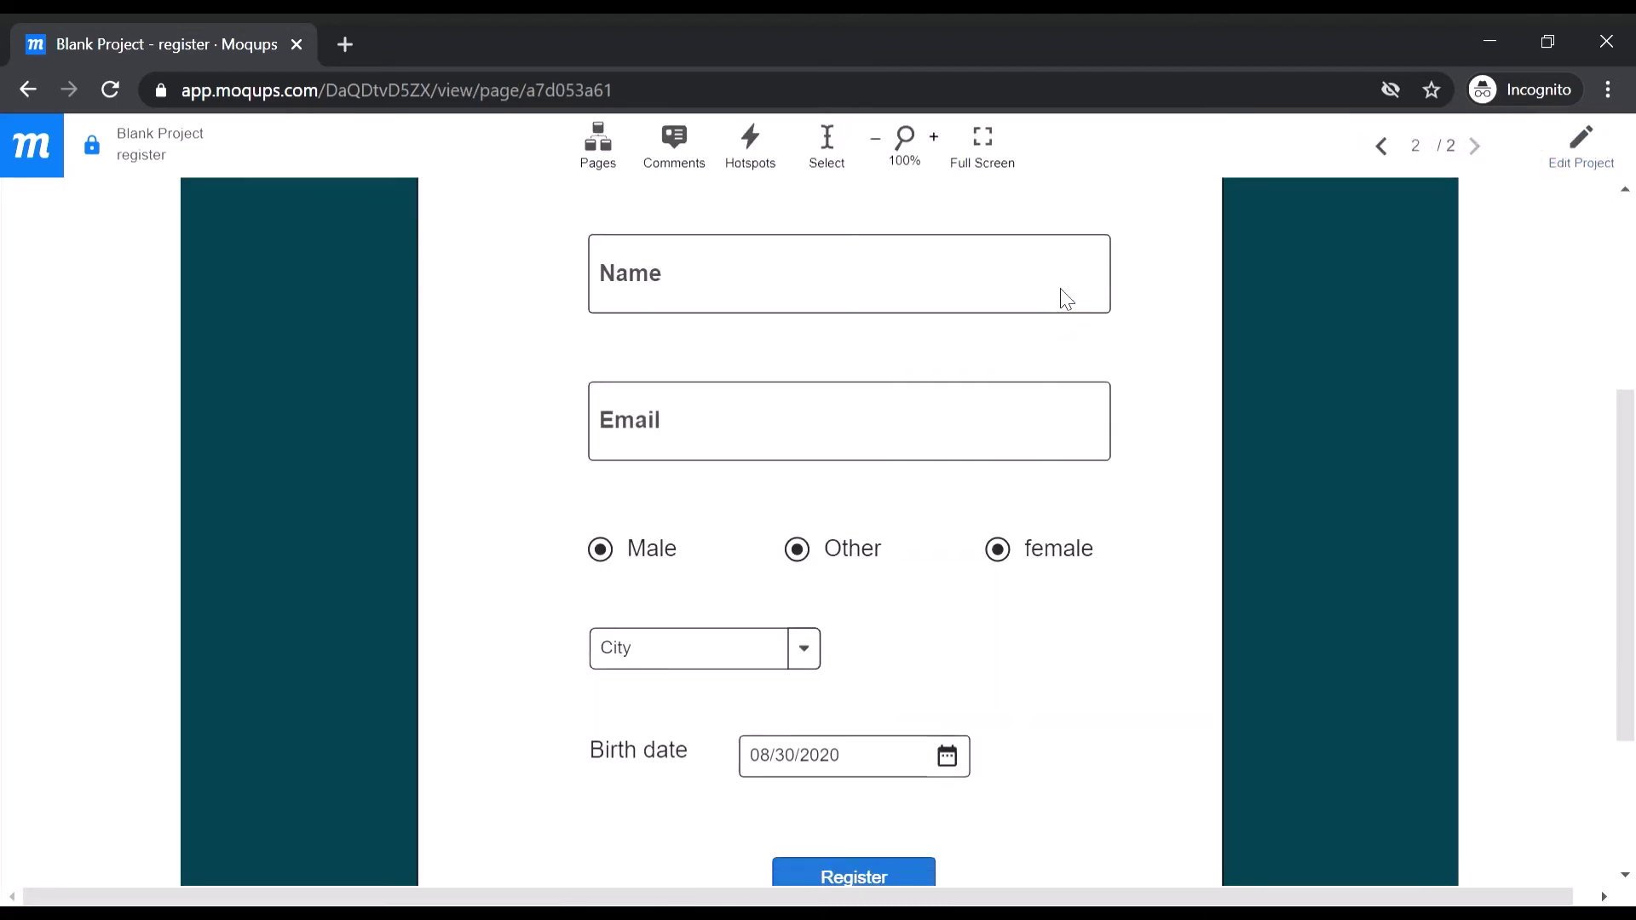
scroll(668, 449, up, 3)
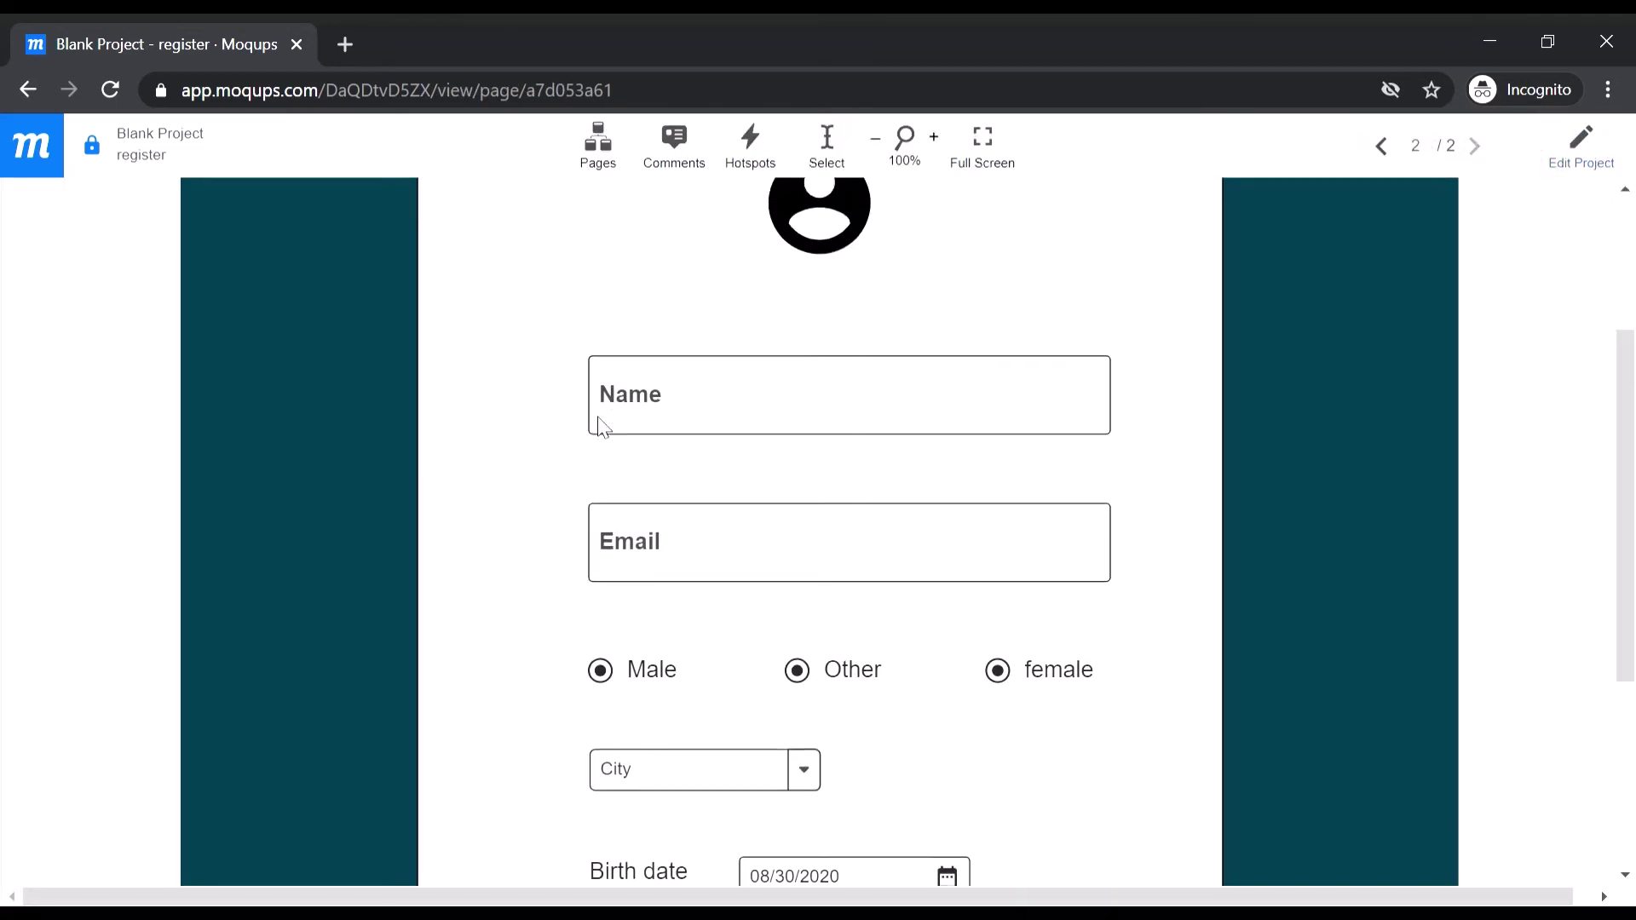
scroll(672, 546, down, 2)
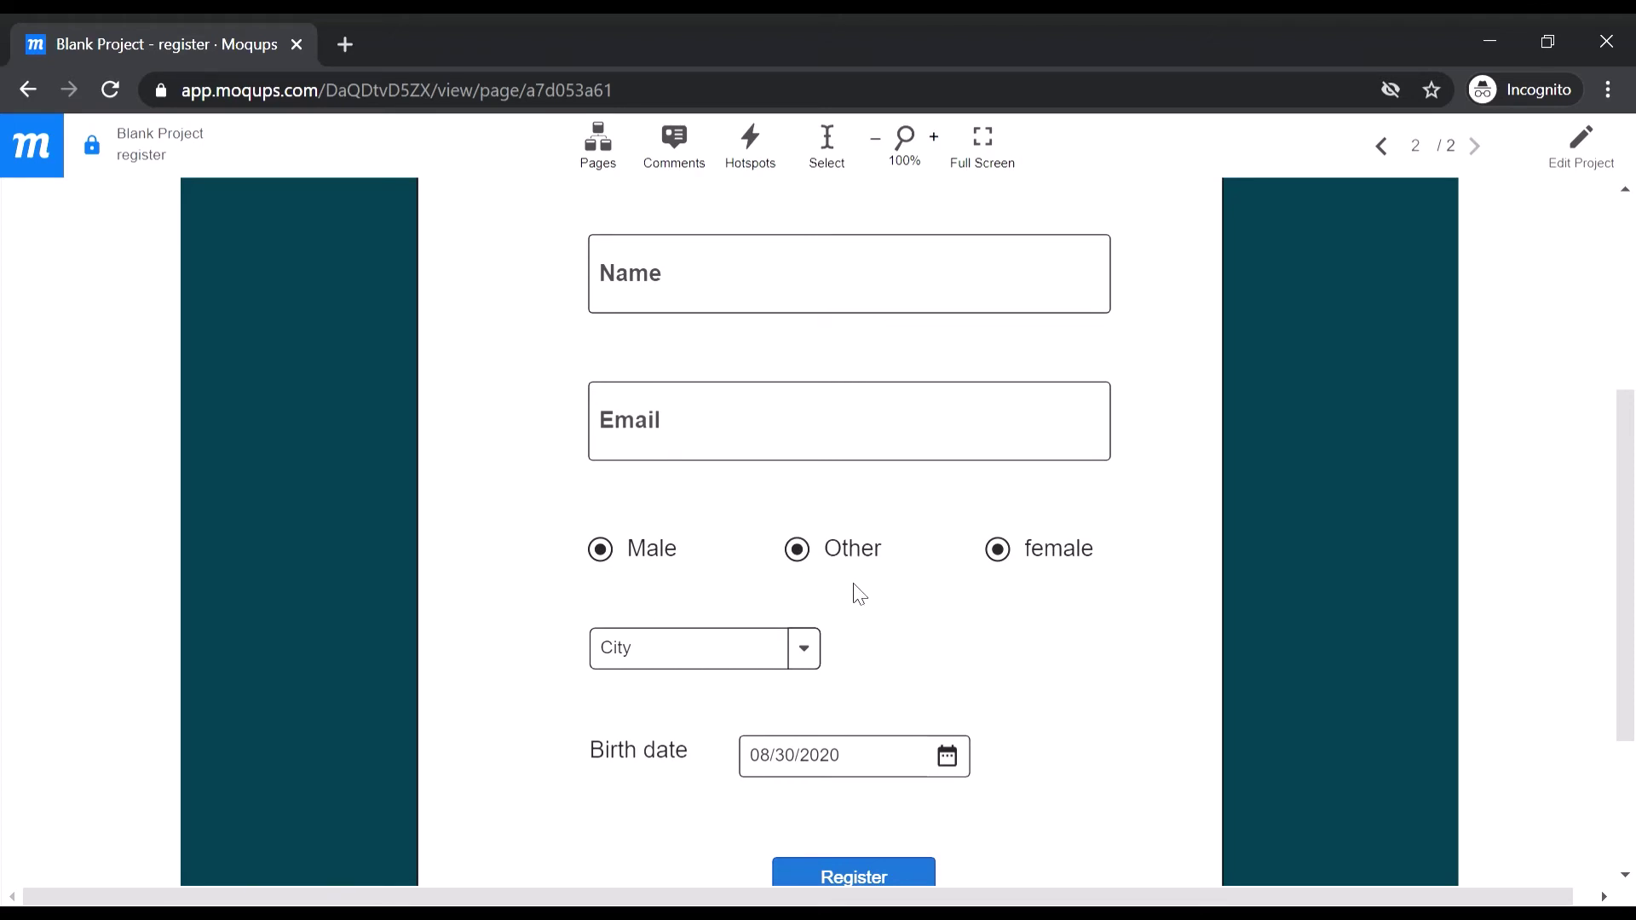
scroll(738, 671, down, 2)
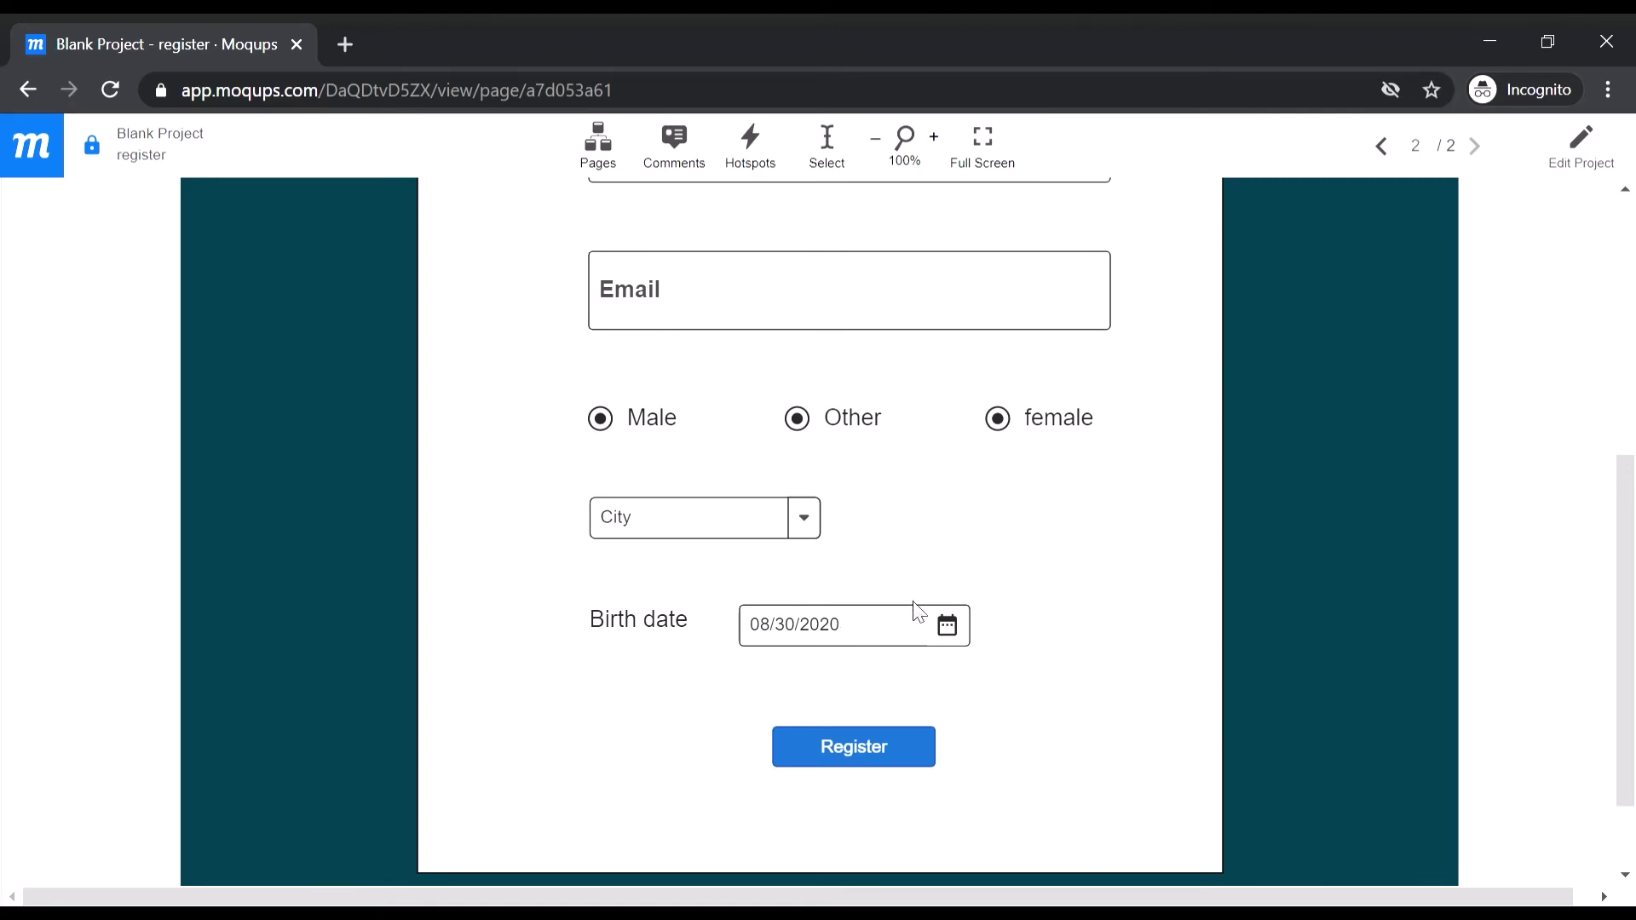
Review the previewed register form from the account icon down to the Register button and back up
scroll(916, 646, up, 6)
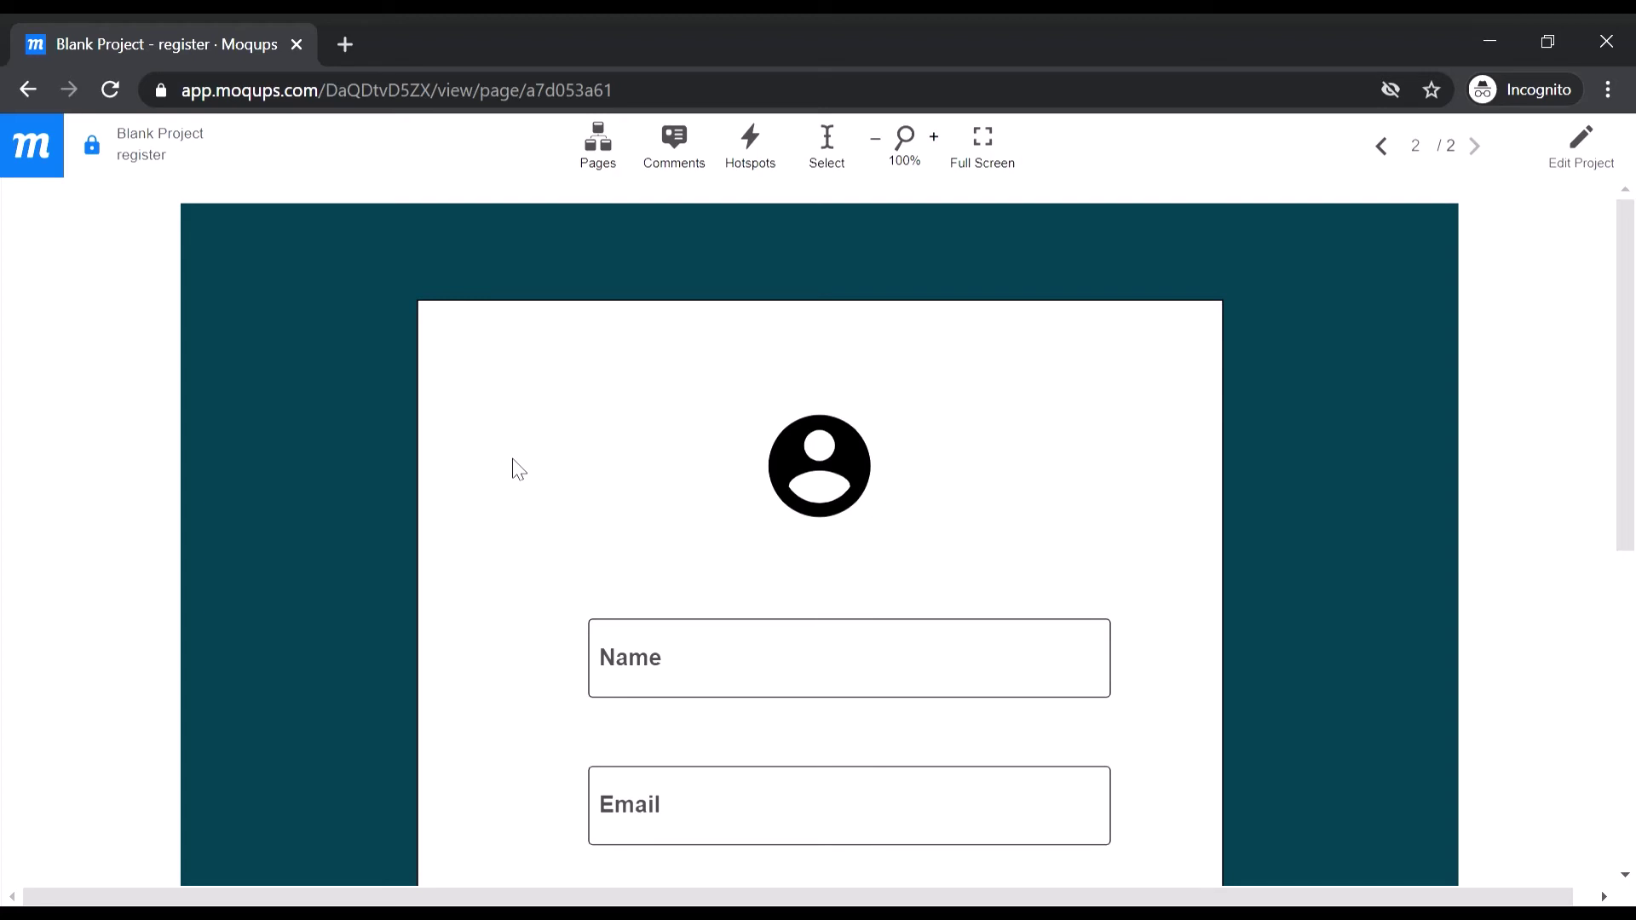
scroll(514, 468, down, 3)
scroll(646, 566, down, 3)
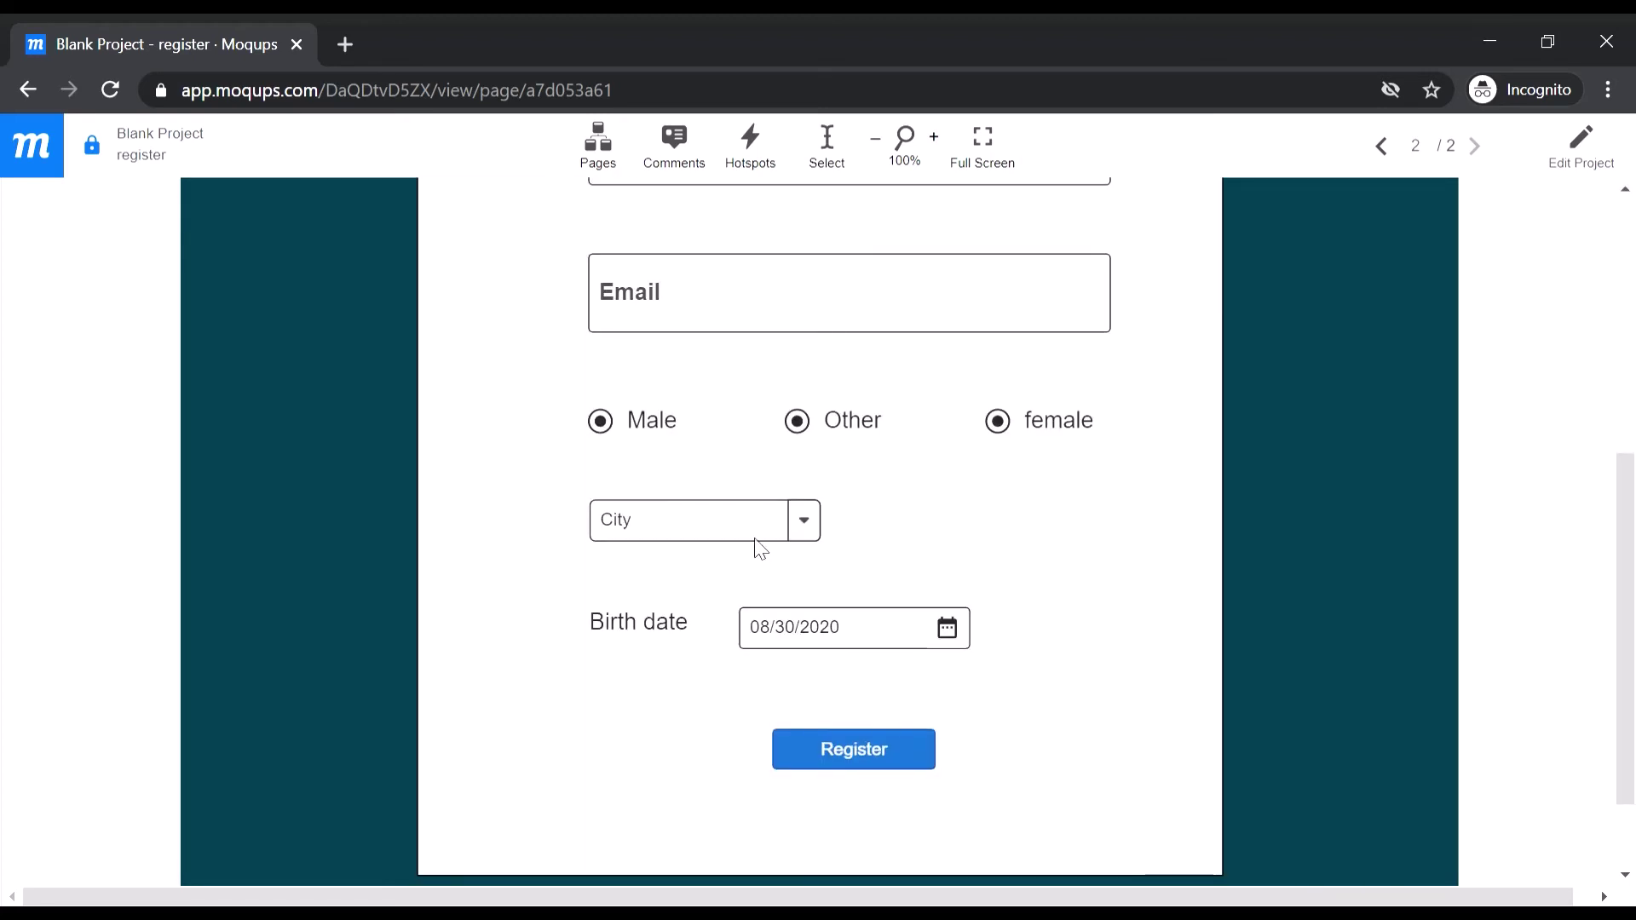
scroll(754, 552, down, 2)
scroll(729, 566, up, 7)
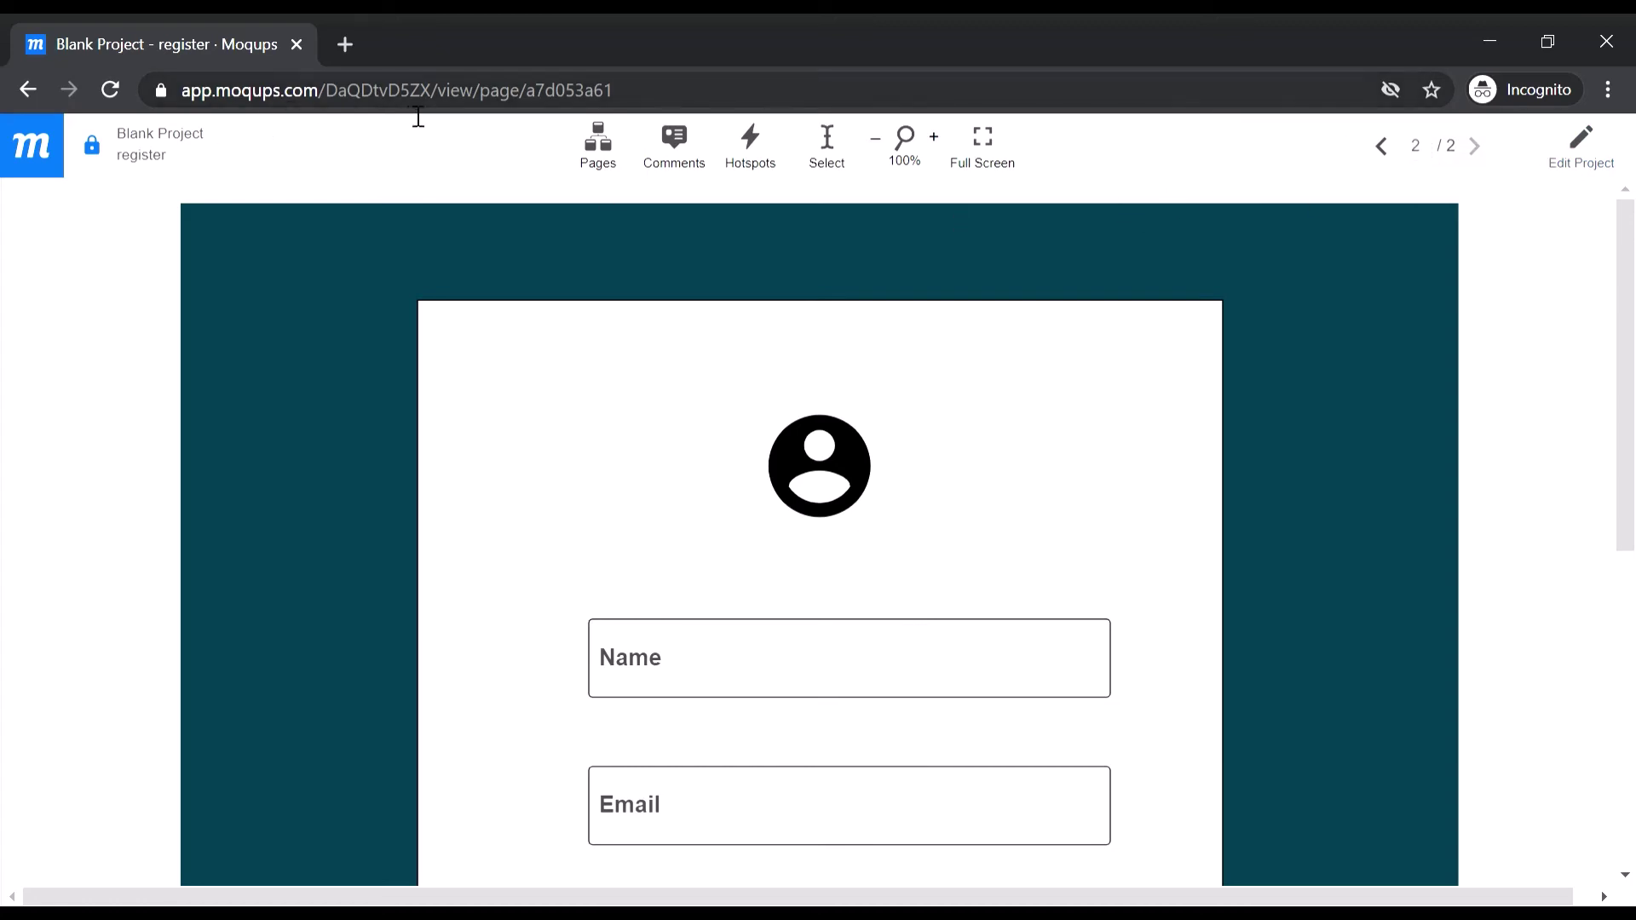
Show the page list in the preview and alternate between Page and register to review the login and registration forms
click(592, 169)
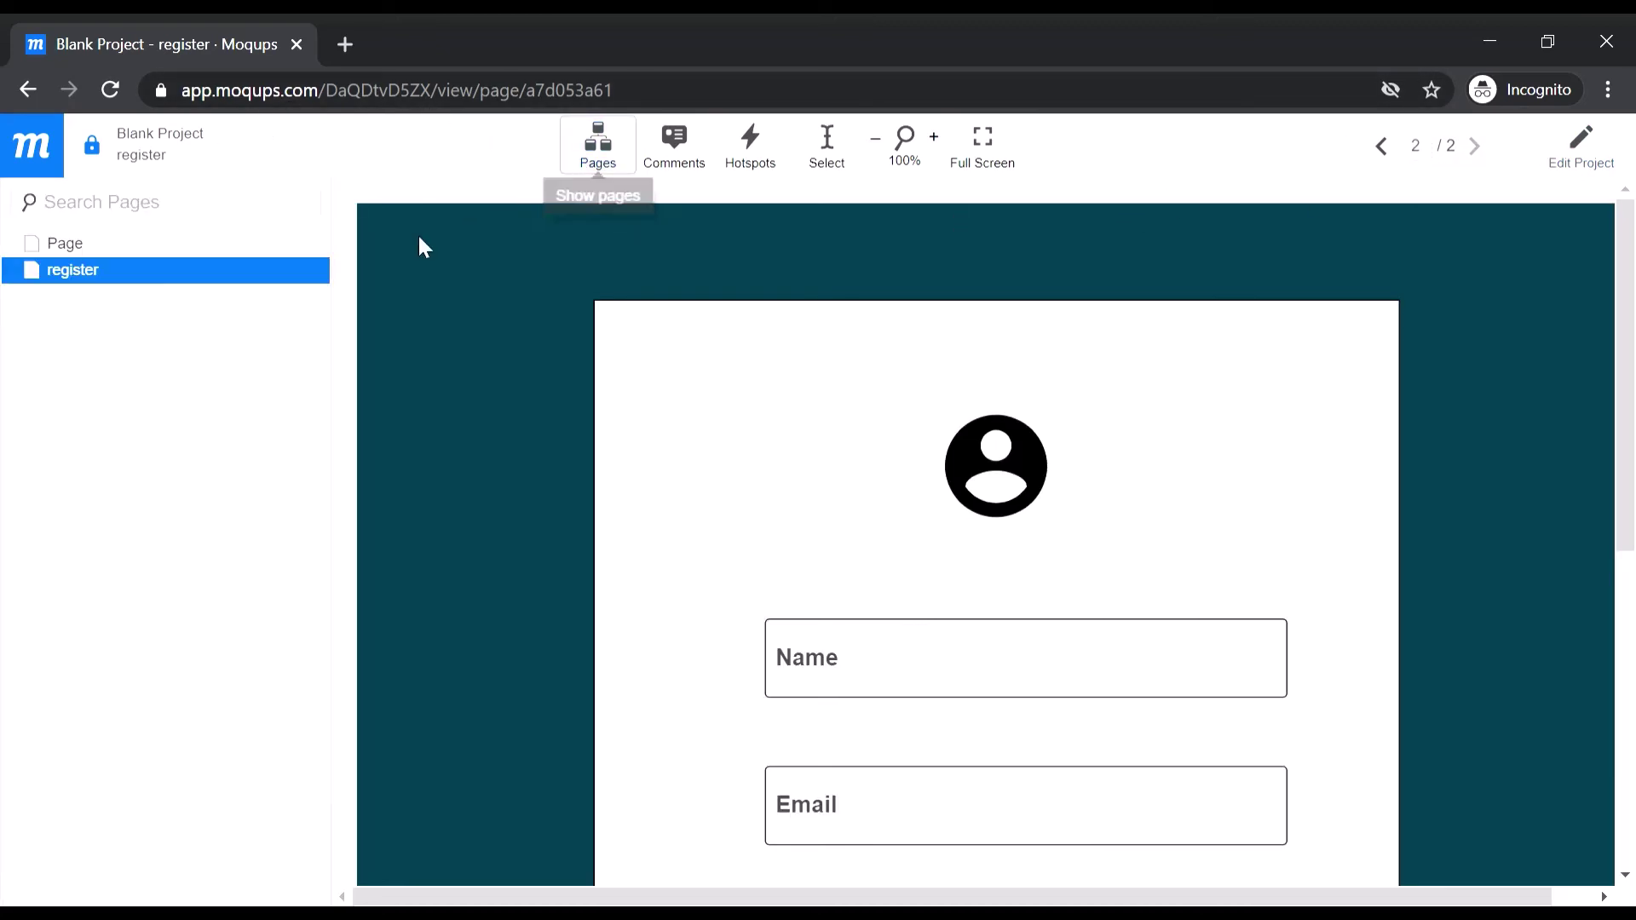
click(62, 252)
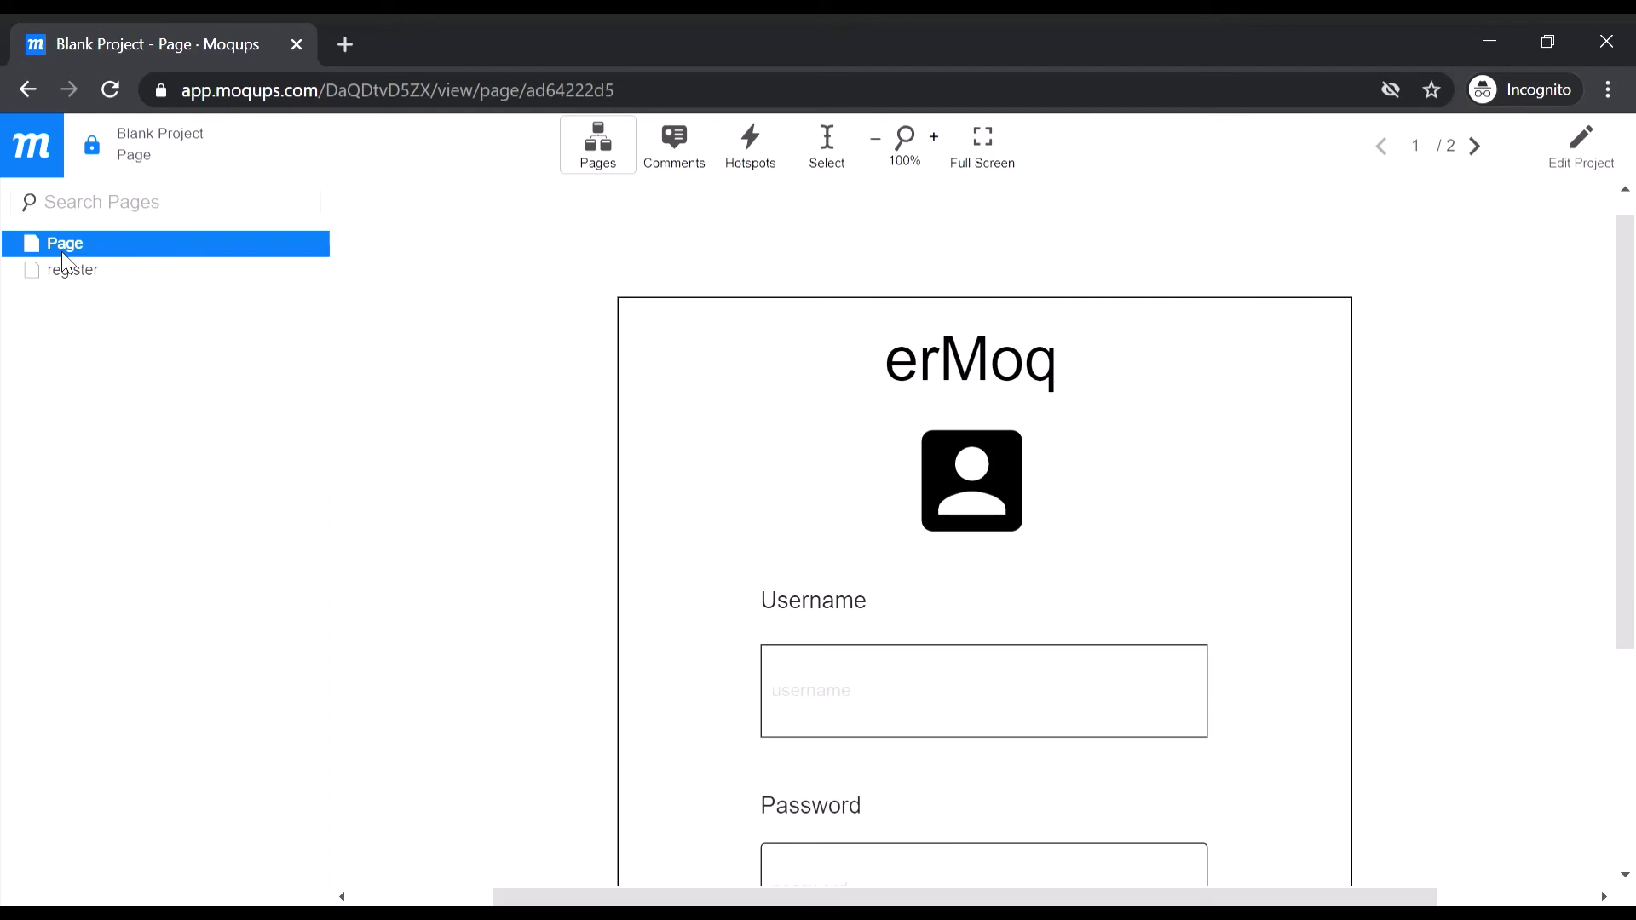
click(72, 271)
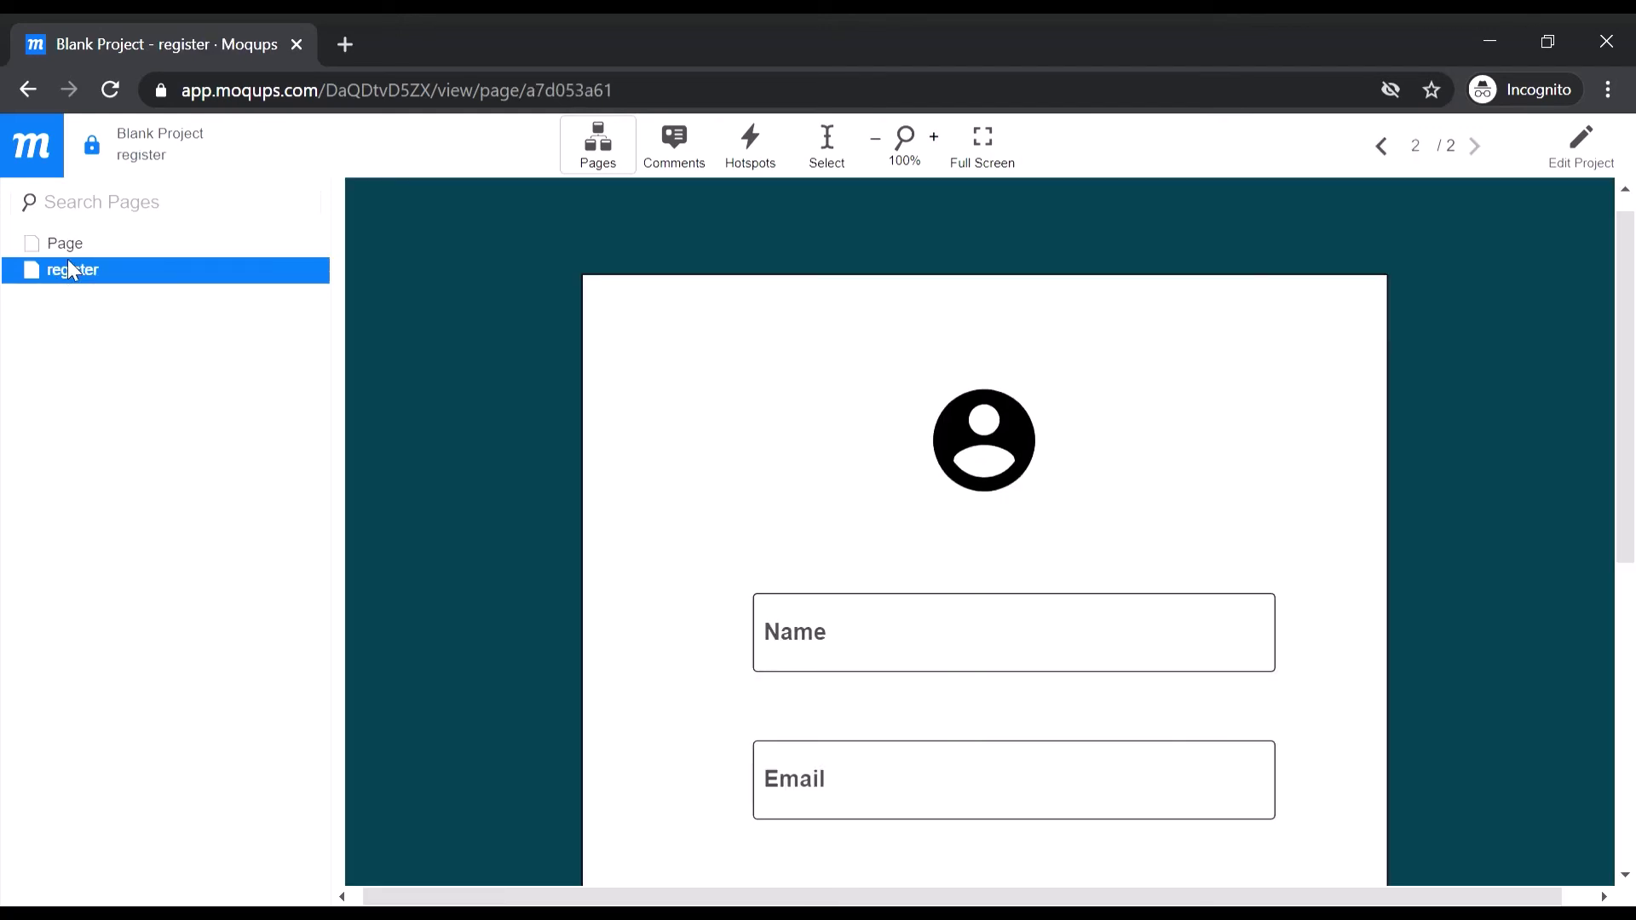
scroll(724, 447, down, 6)
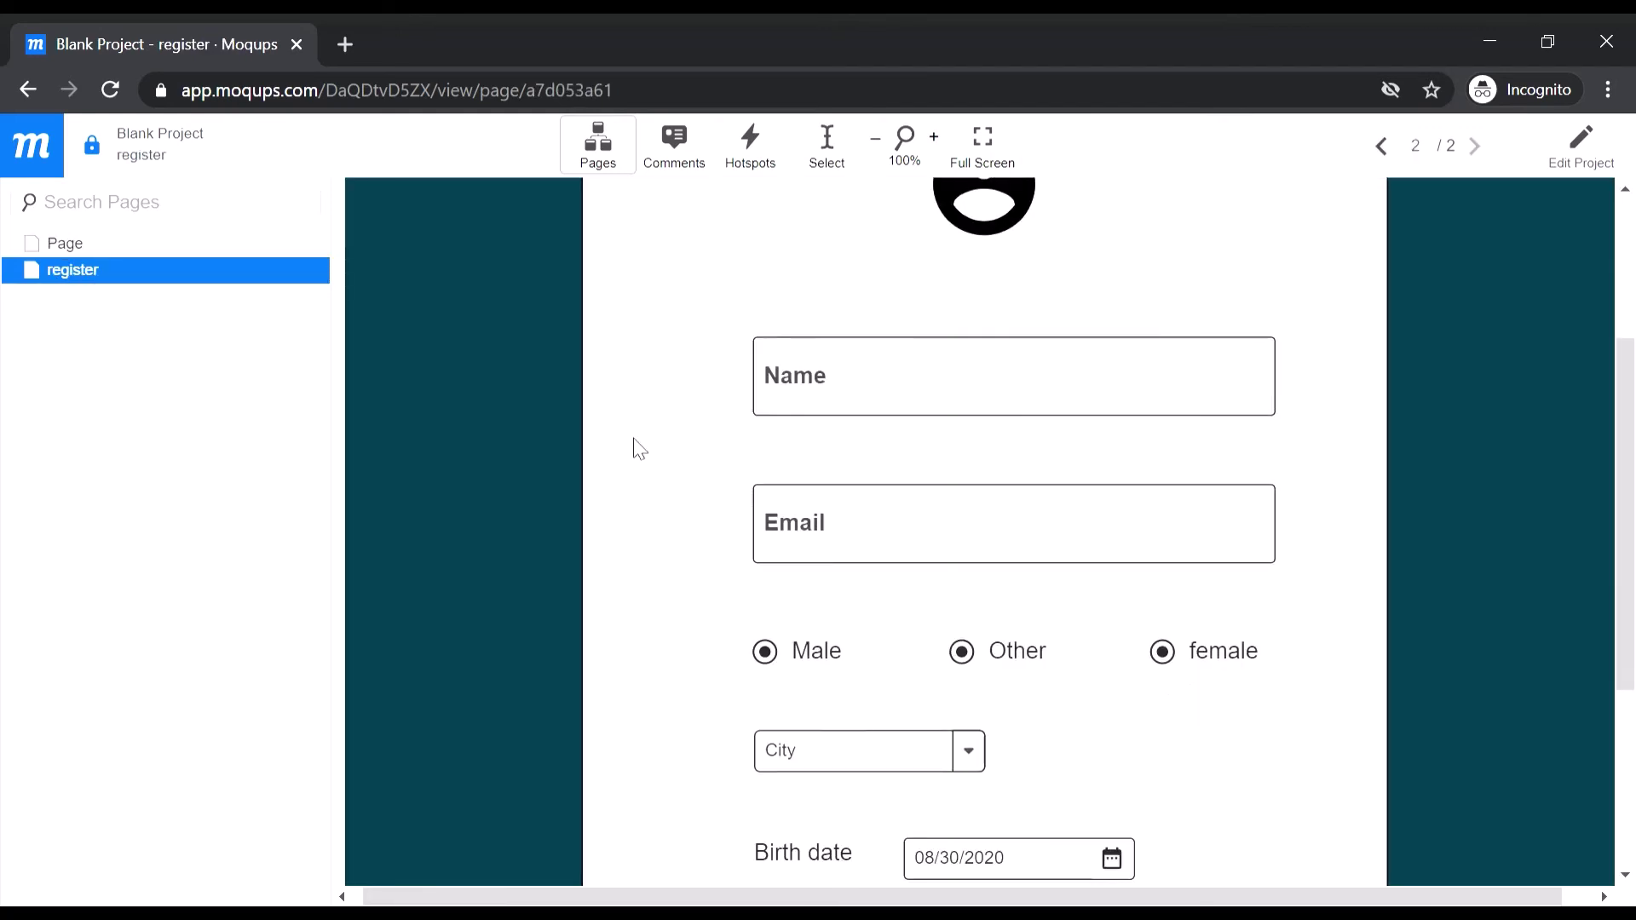
click(82, 248)
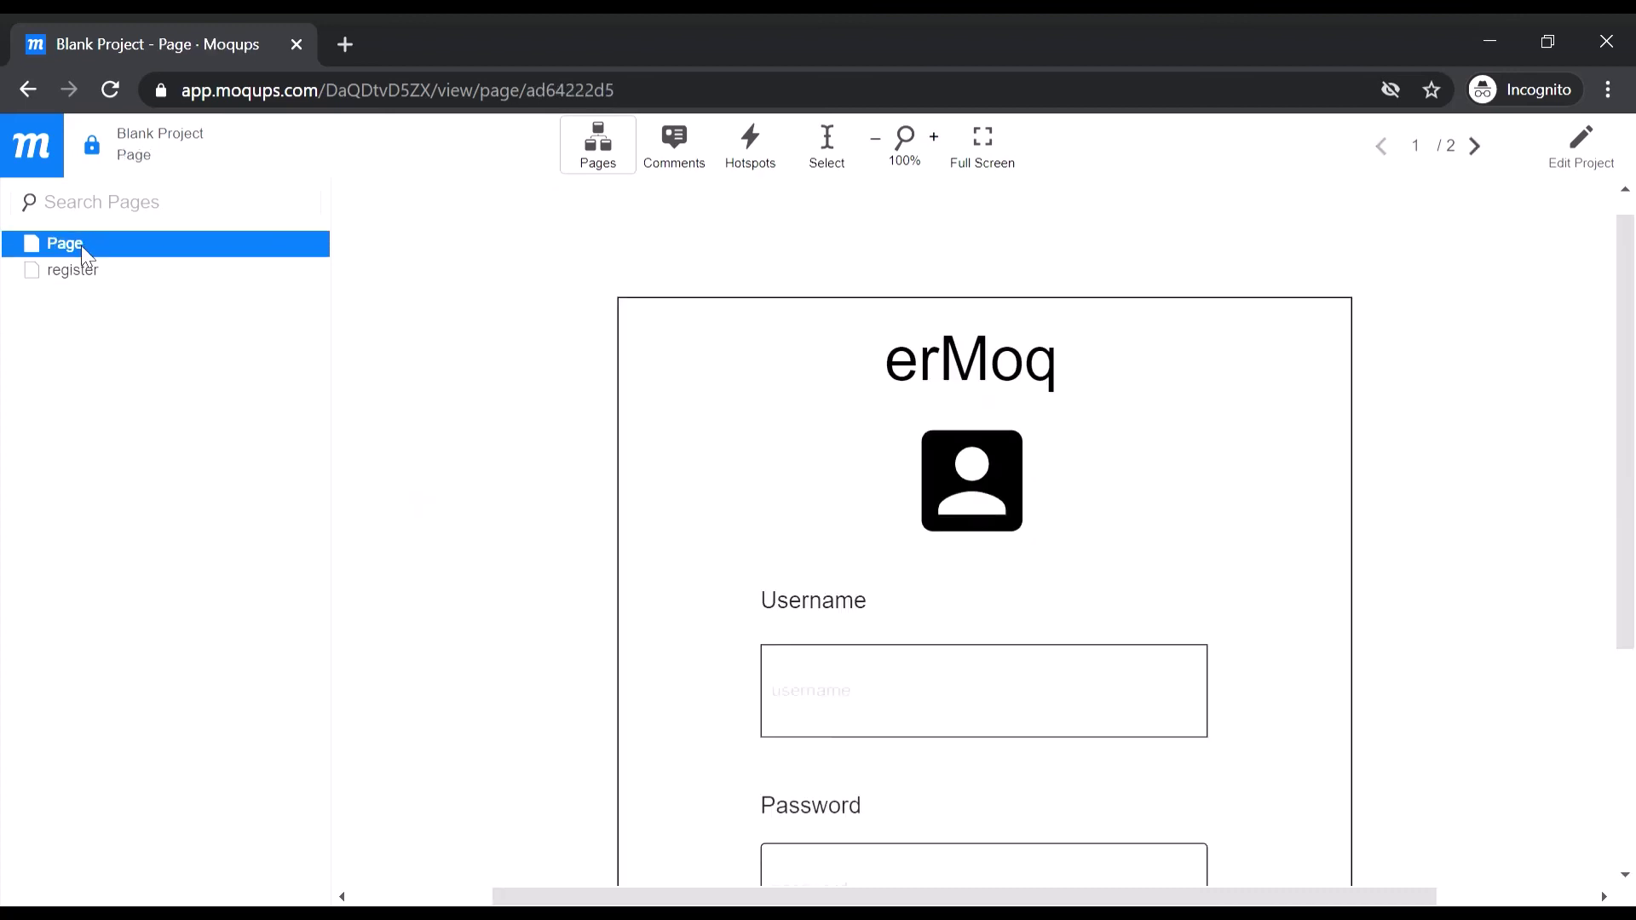
scroll(720, 392, down, 3)
scroll(1312, 384, up, 3)
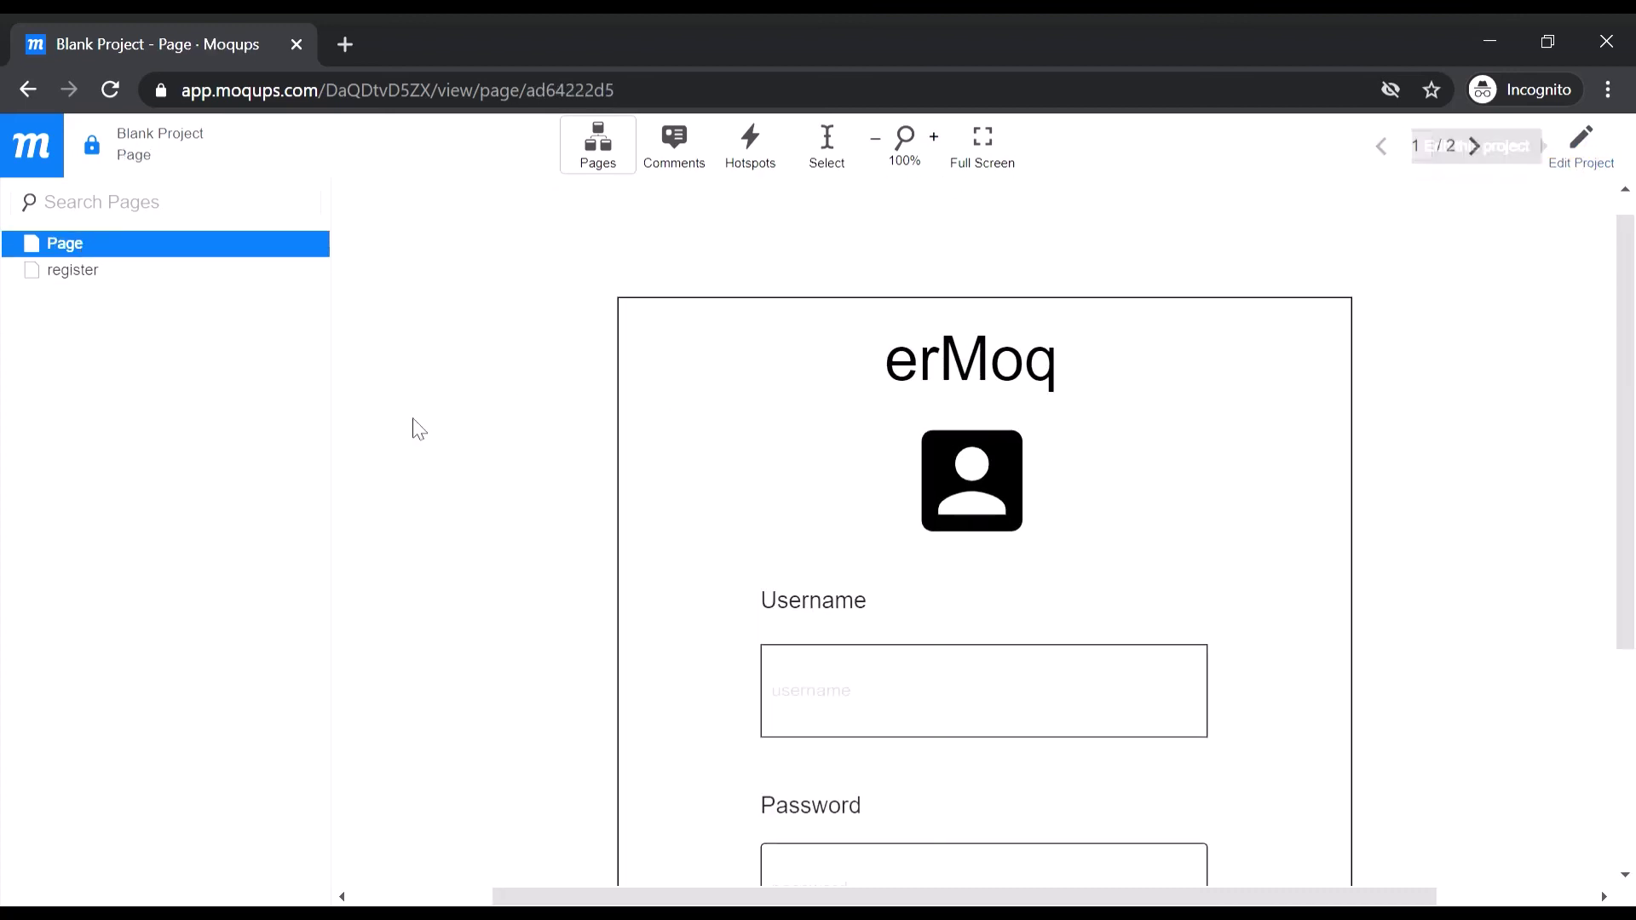
scroll(365, 543, down, 2)
scroll(365, 544, down, 3)
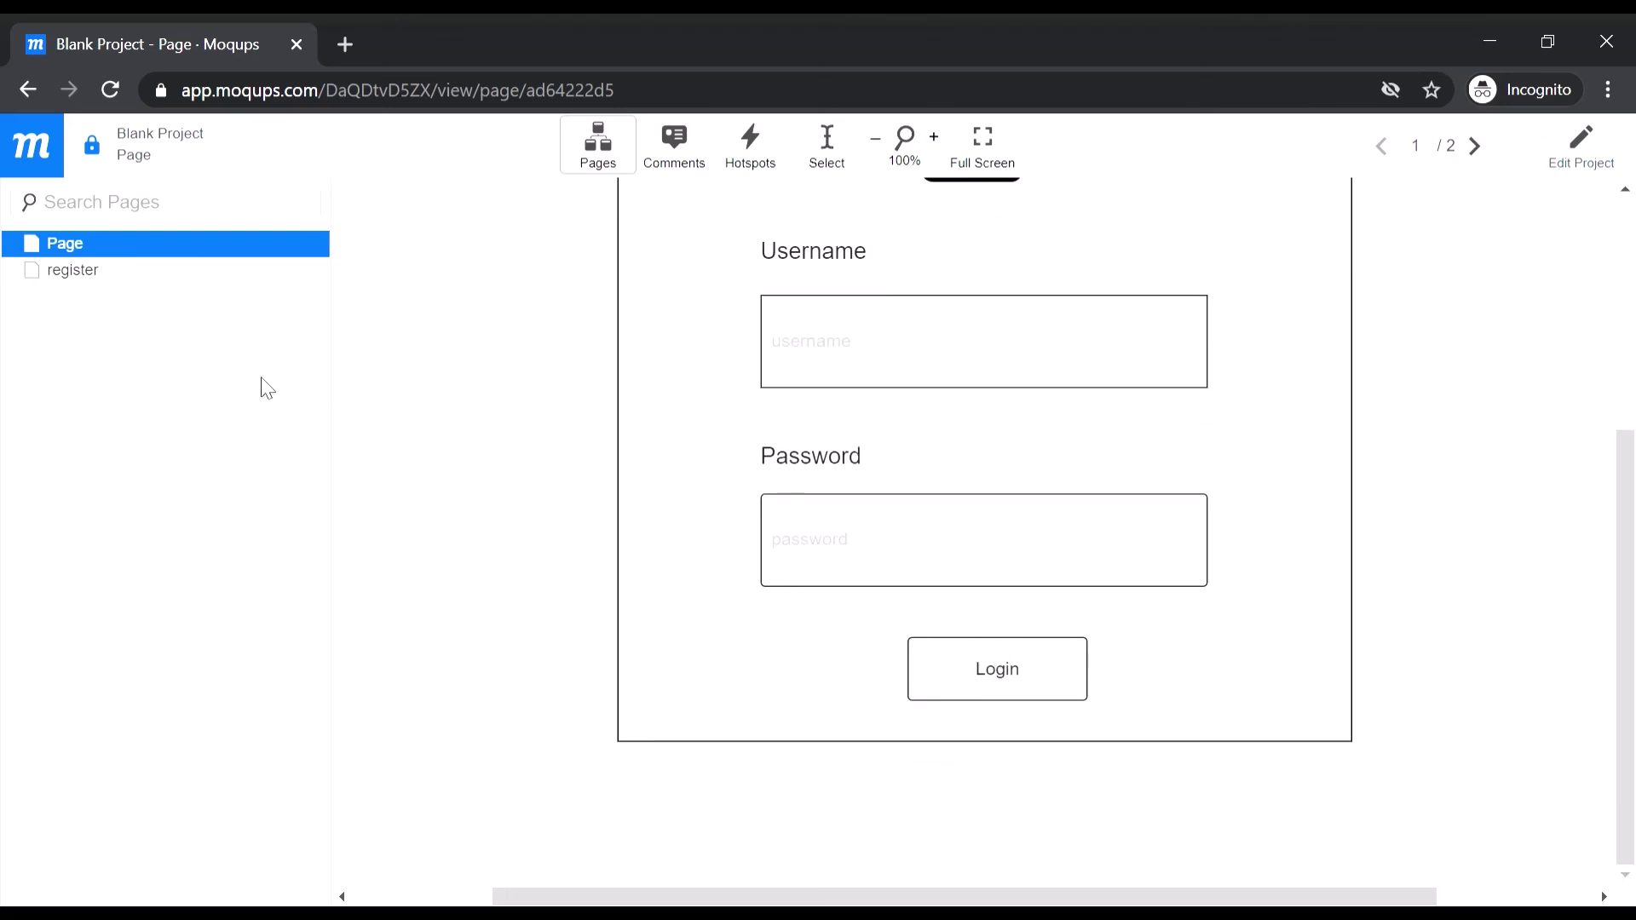
click(61, 280)
scroll(1001, 680, down, 7)
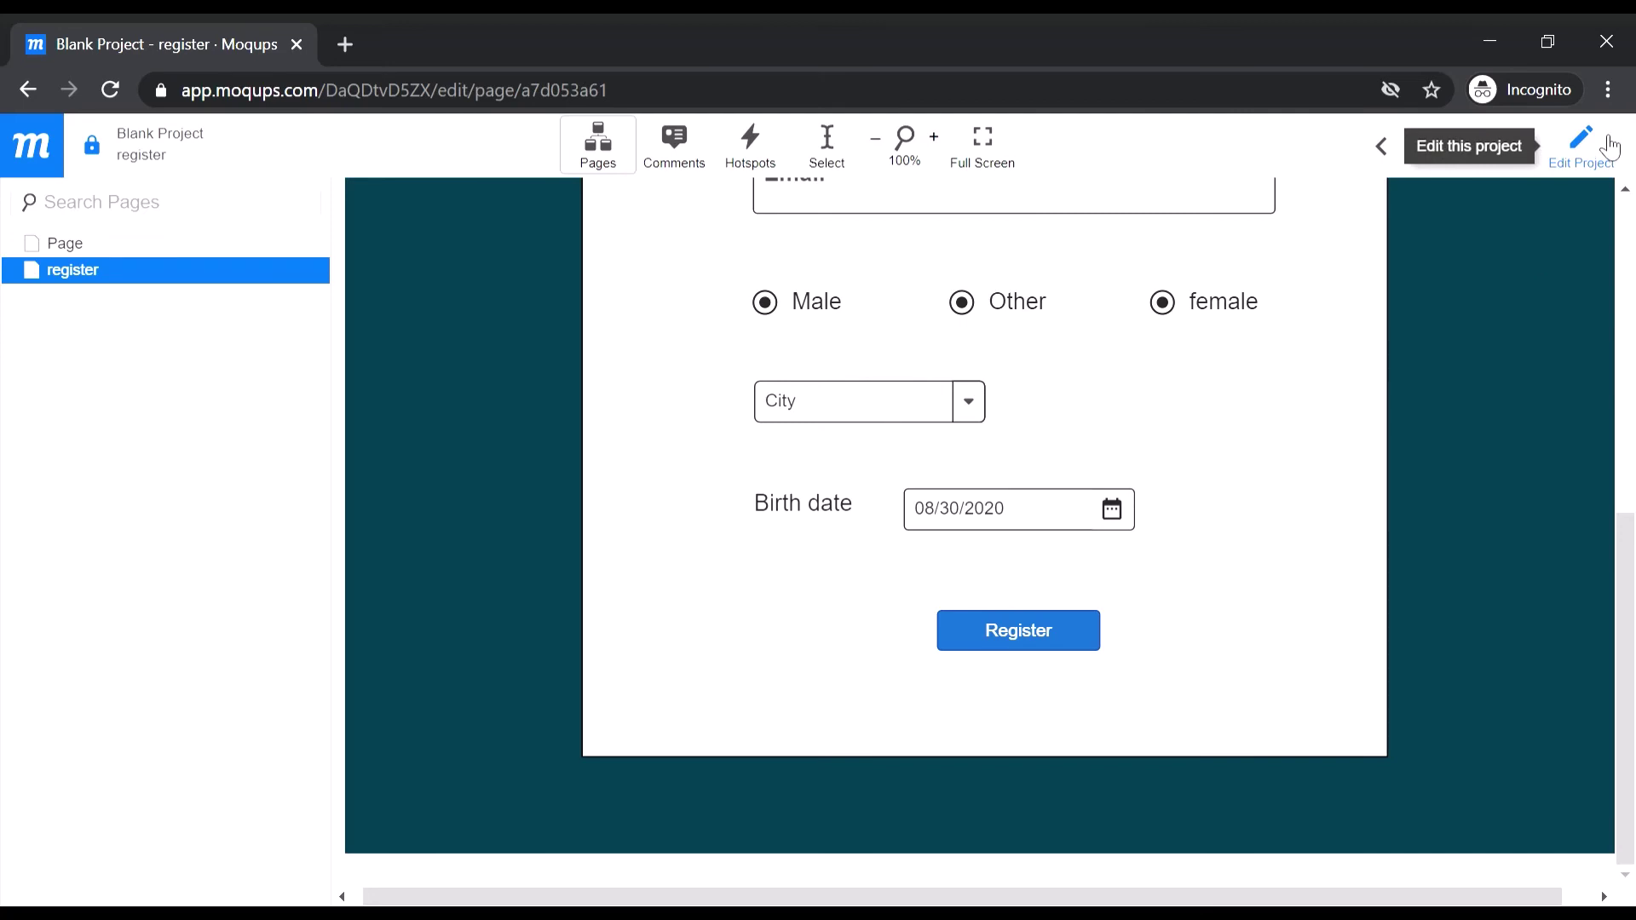
Return to editing the project and browse the Bootstrap stencils from the buttons through the input fields, labels and menu bars
click(1580, 143)
scroll(190, 493, down, 8)
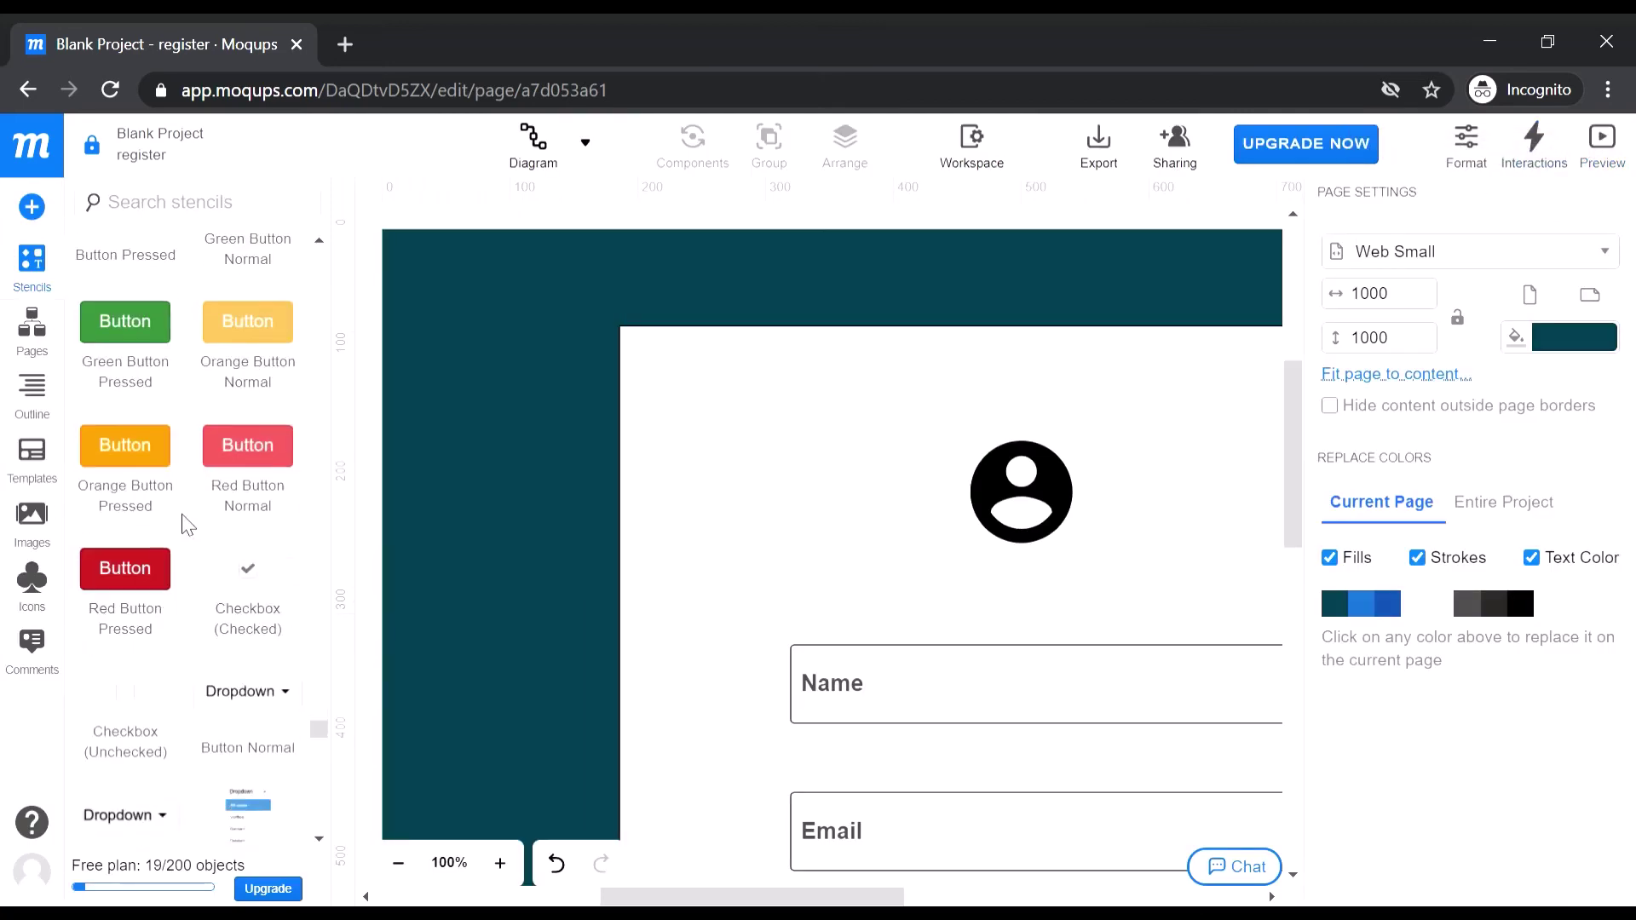
scroll(205, 635, down, 2)
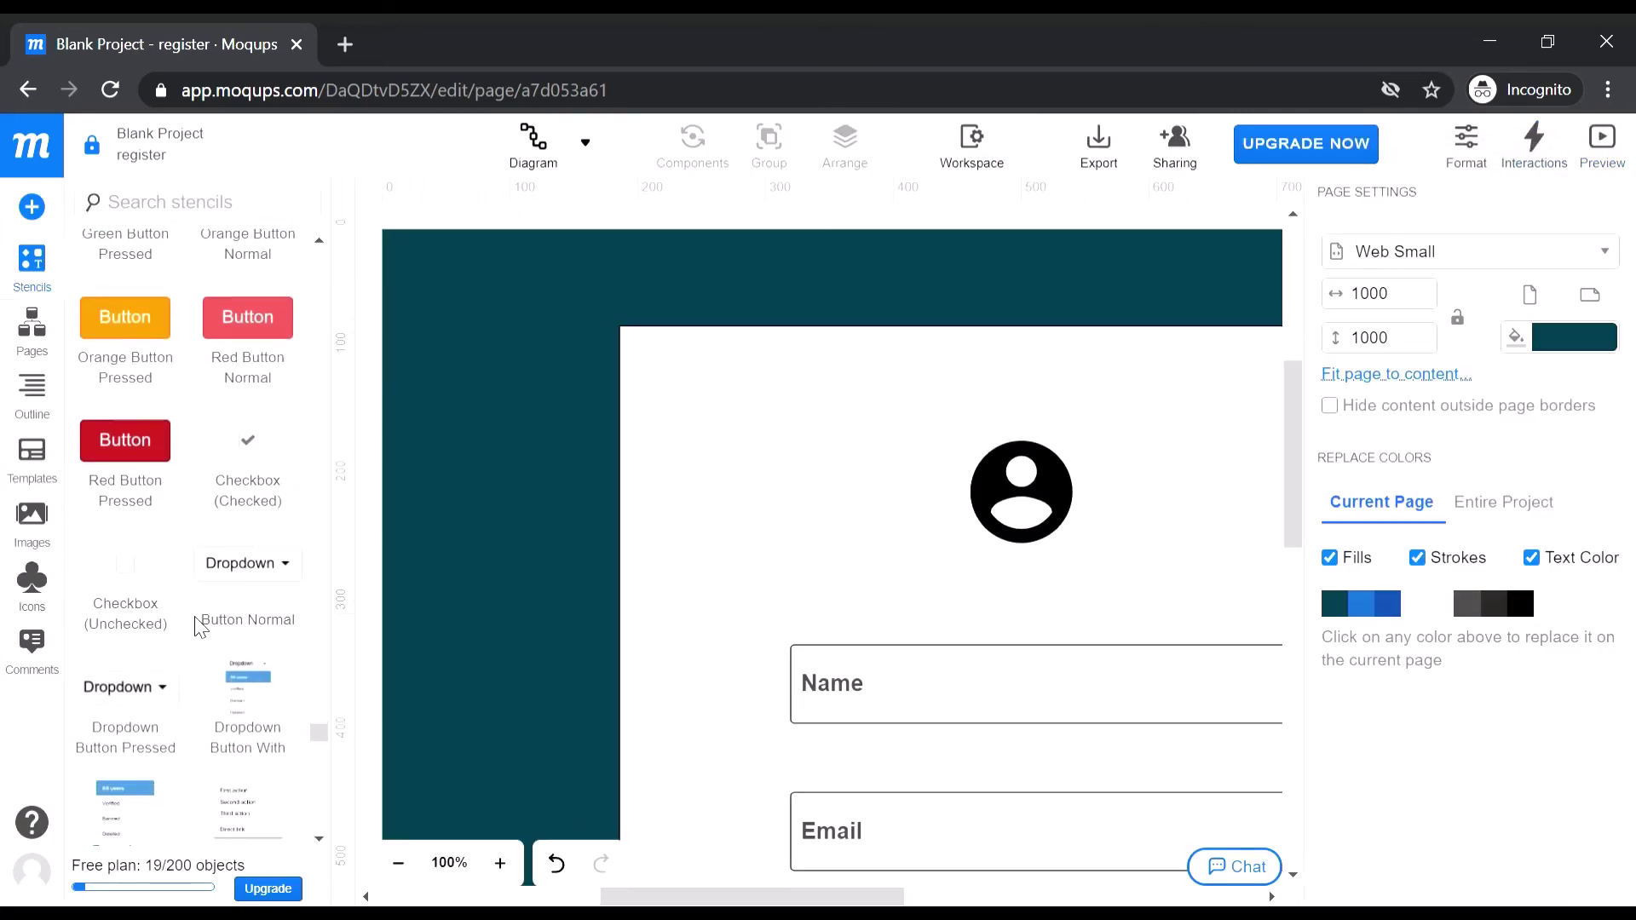
scroll(200, 628, down, 6)
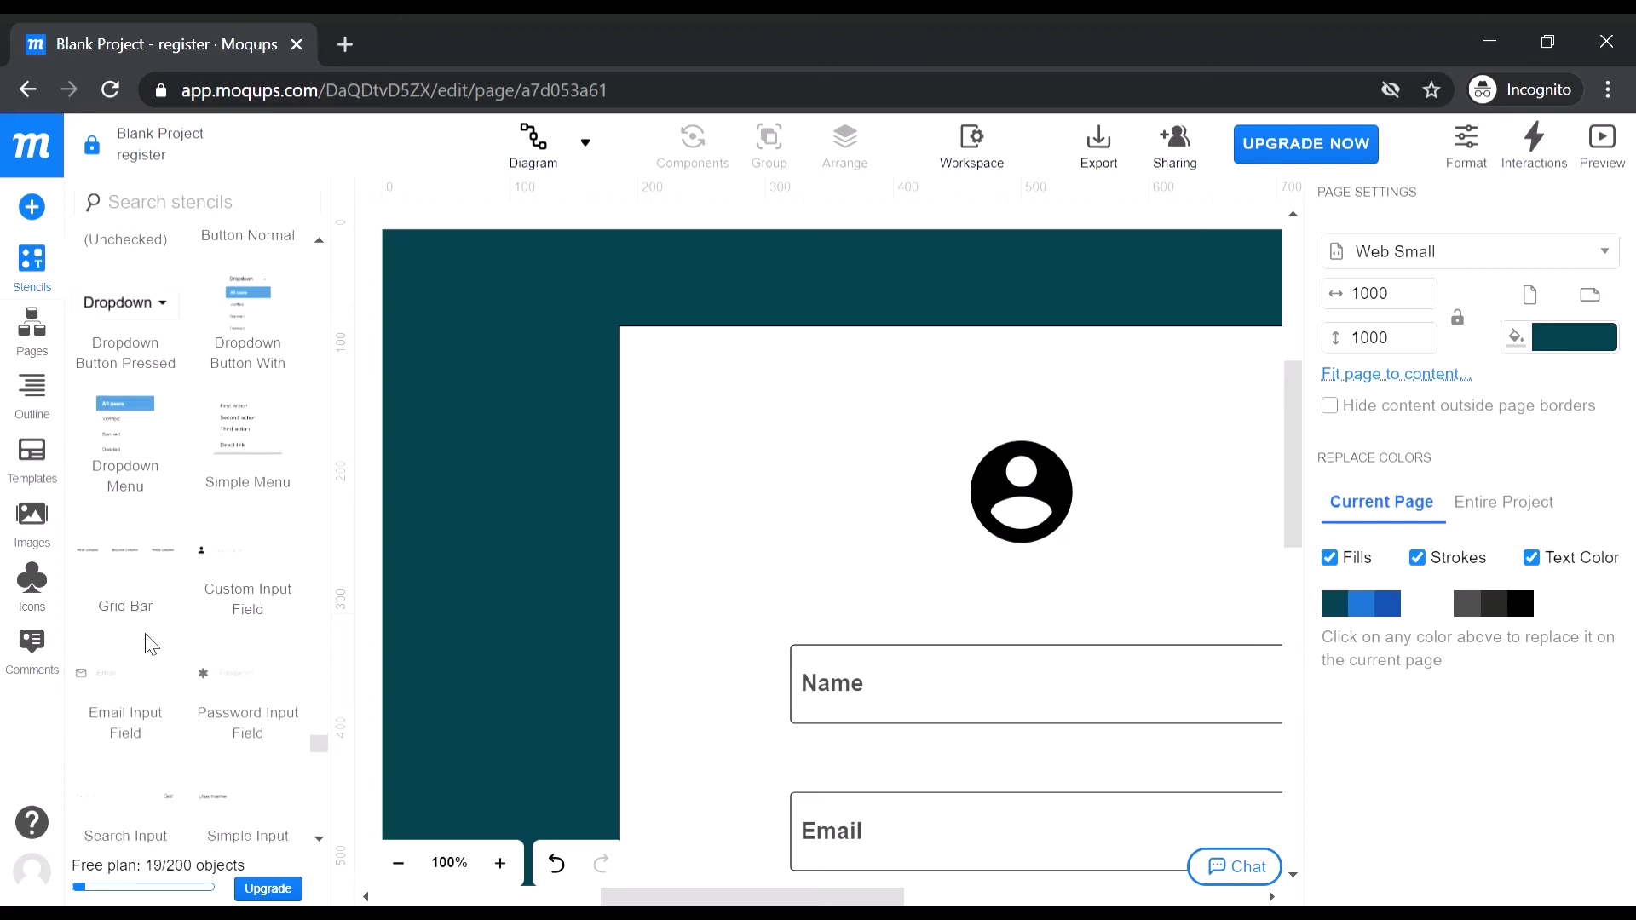
scroll(267, 730, down, 8)
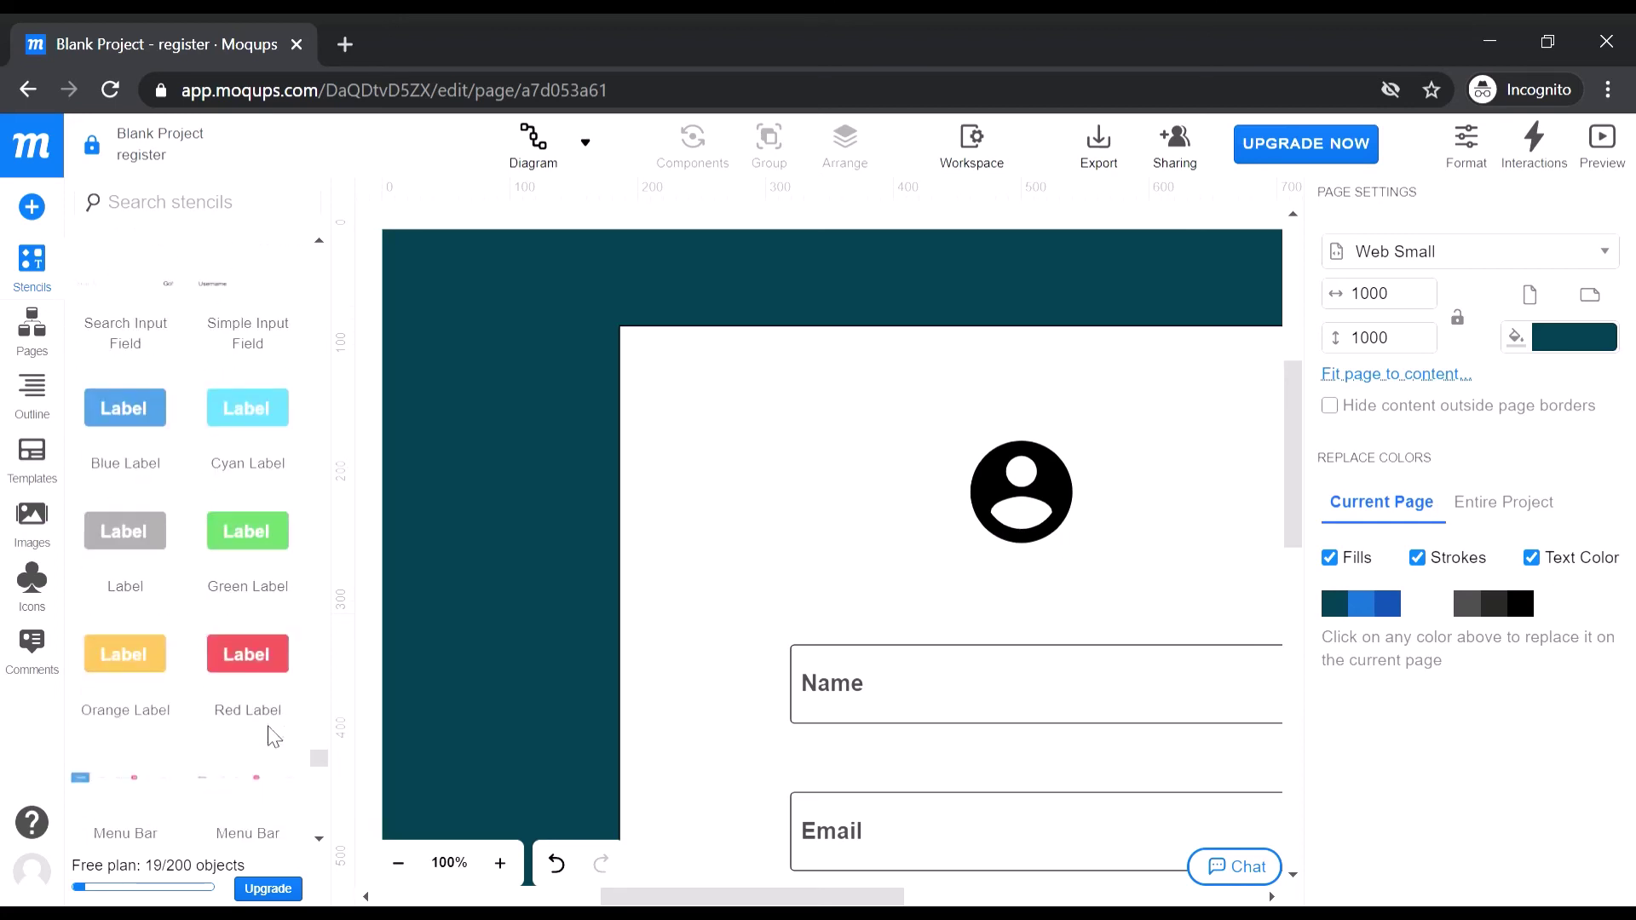
scroll(665, 693, down, 5)
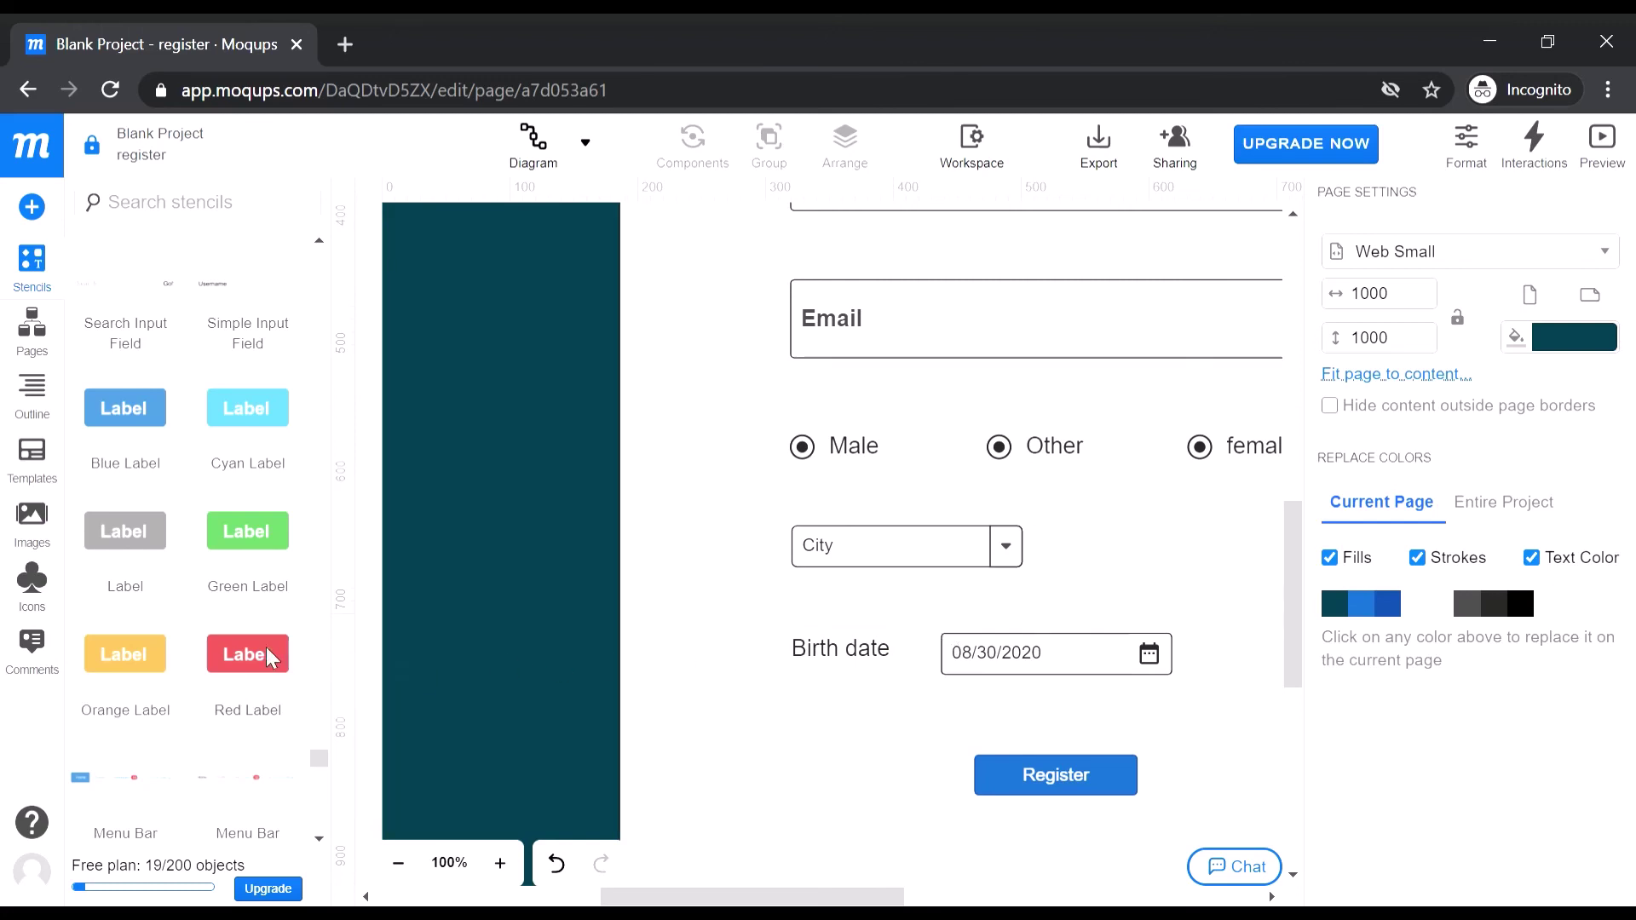
scroll(267, 657, down, 15)
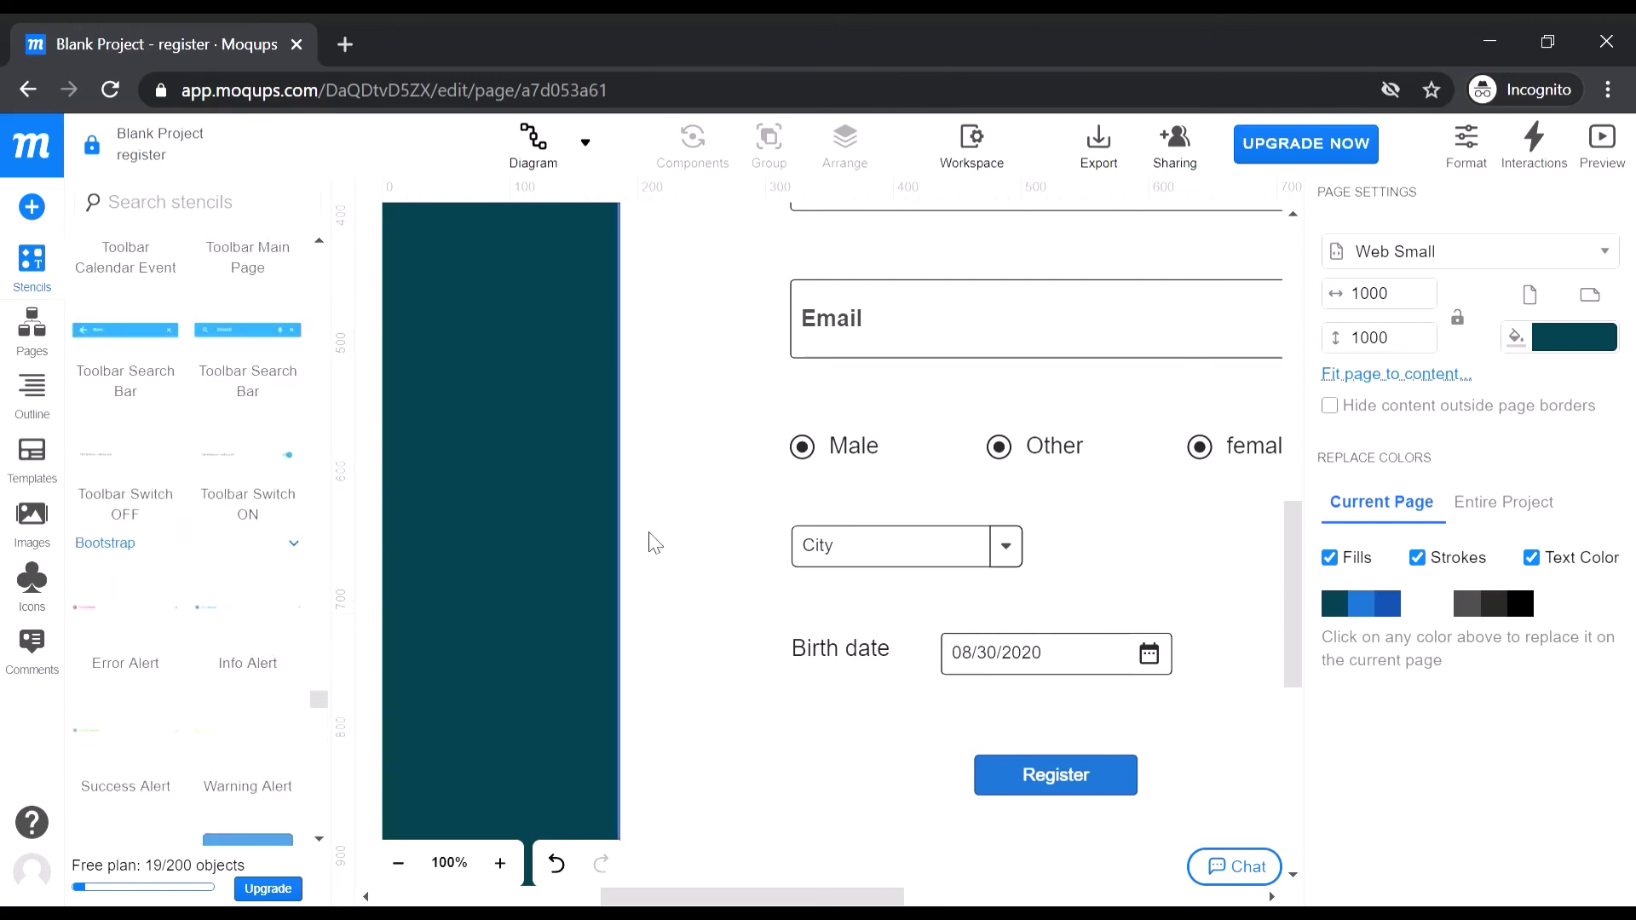
scroll(639, 528, up, 5)
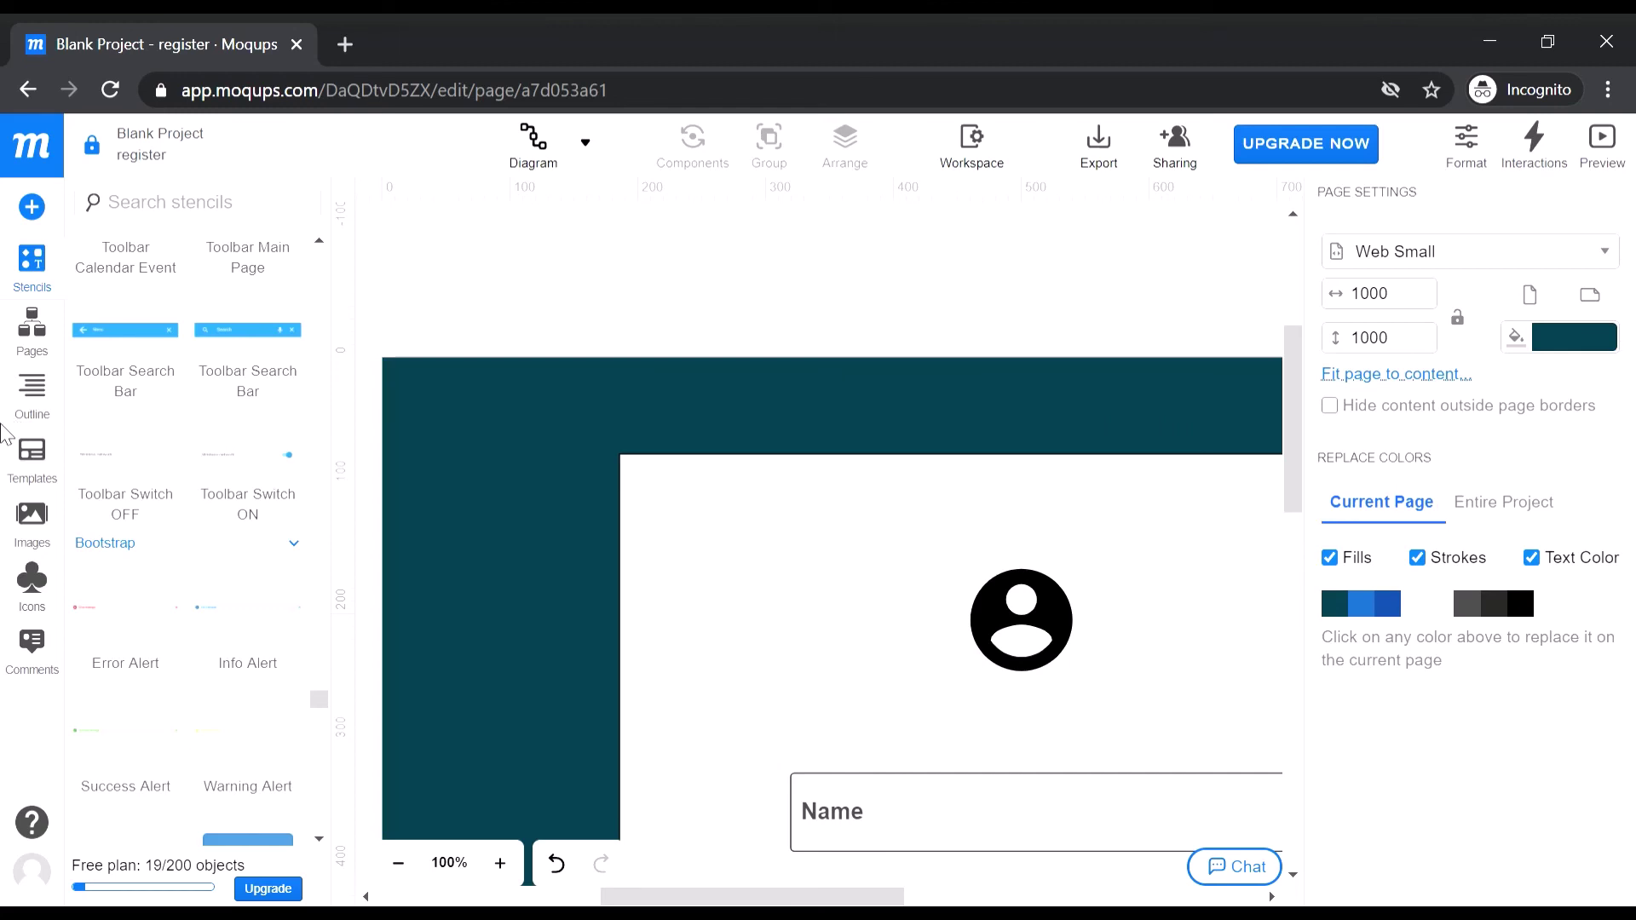
Rename the project's first page, Page, as "login"
click(32, 331)
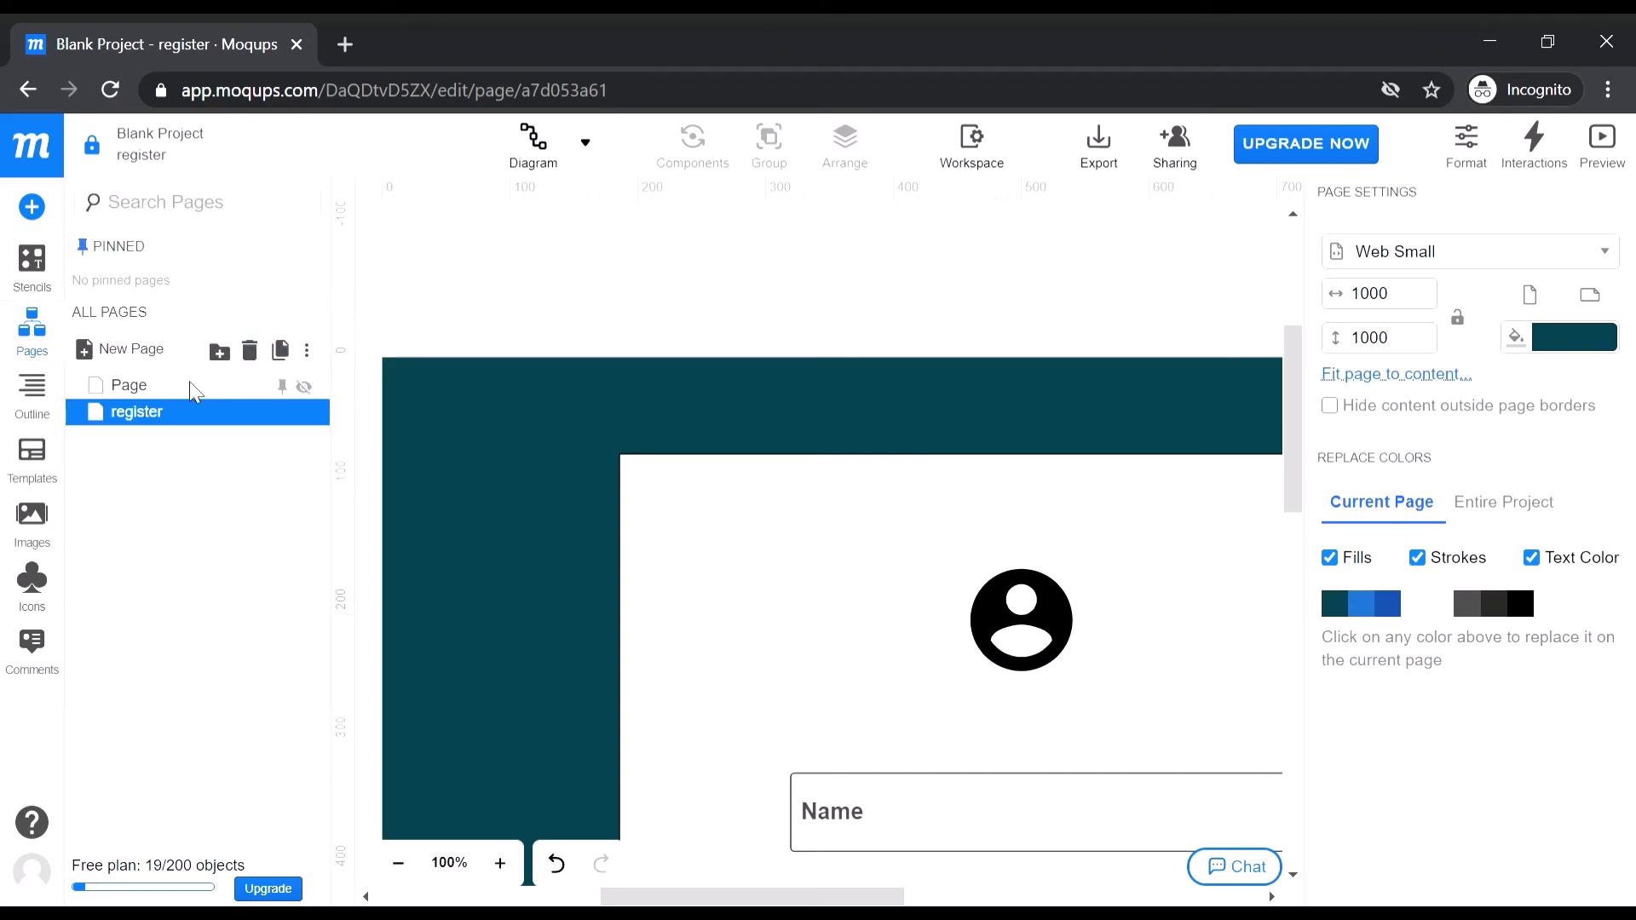
click(127, 389)
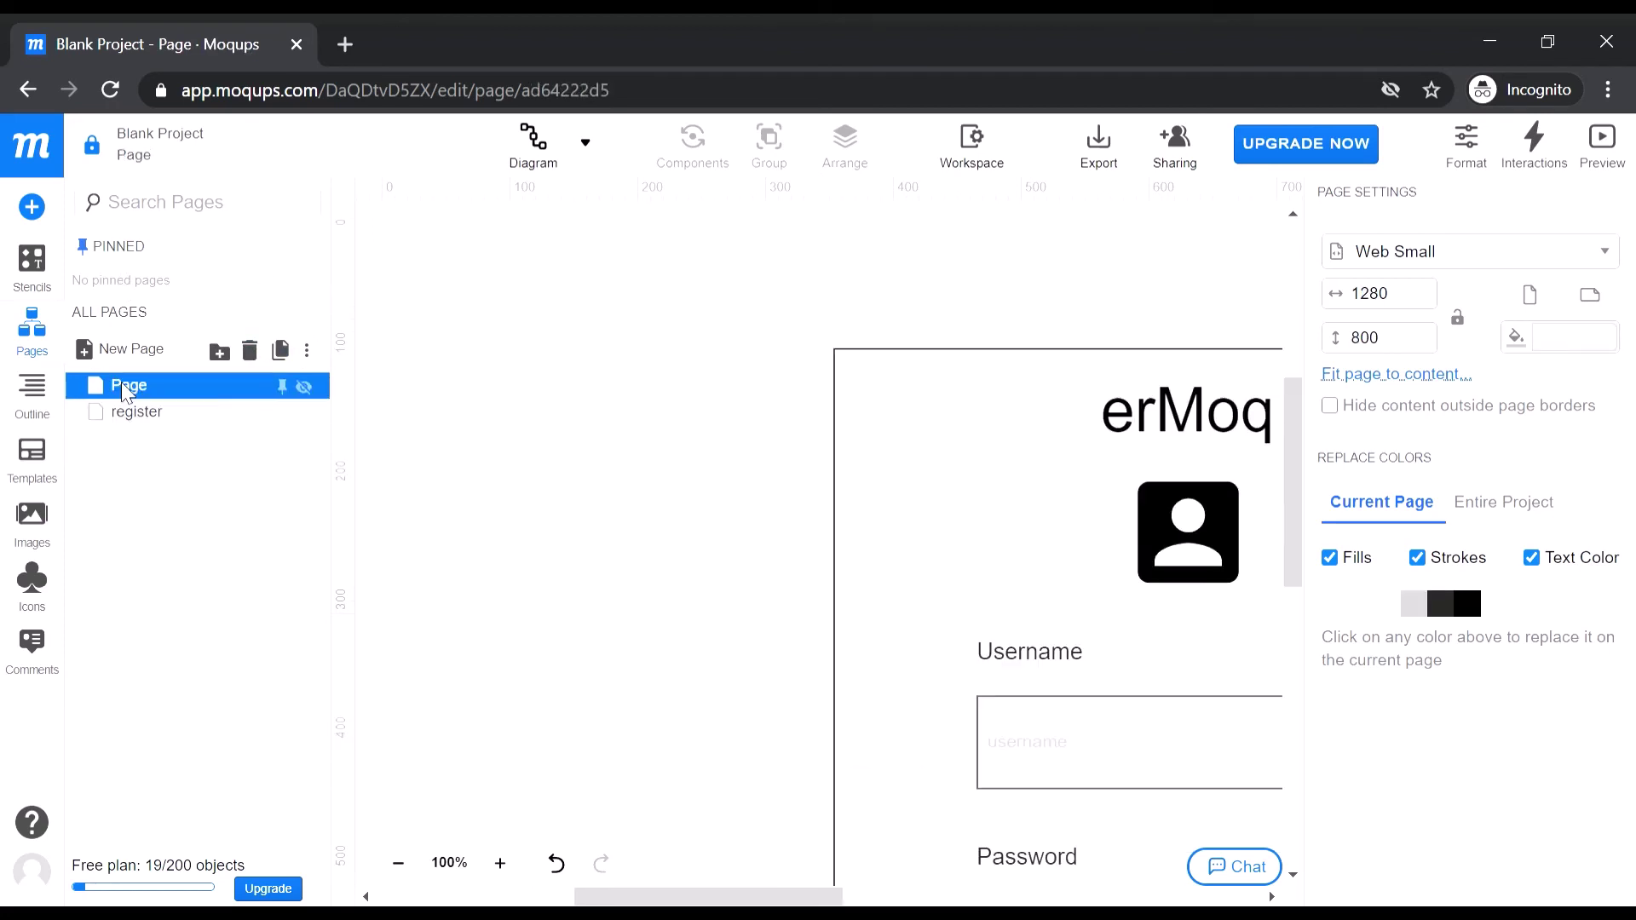
right_click(127, 390)
click(179, 557)
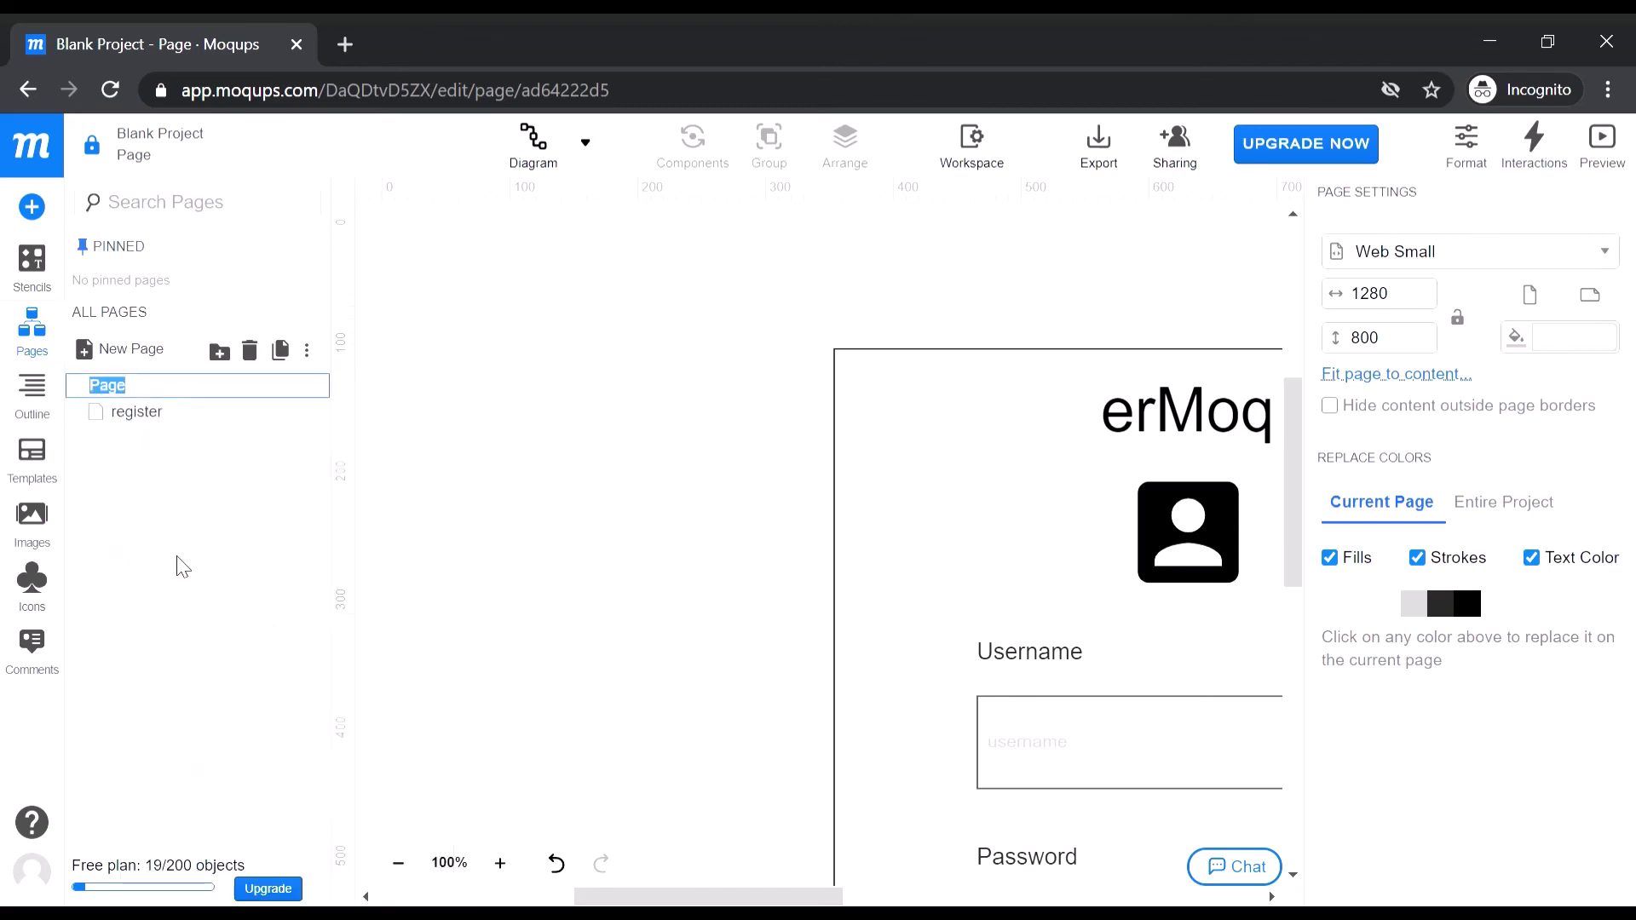
key(BackSpace)
key(Return)
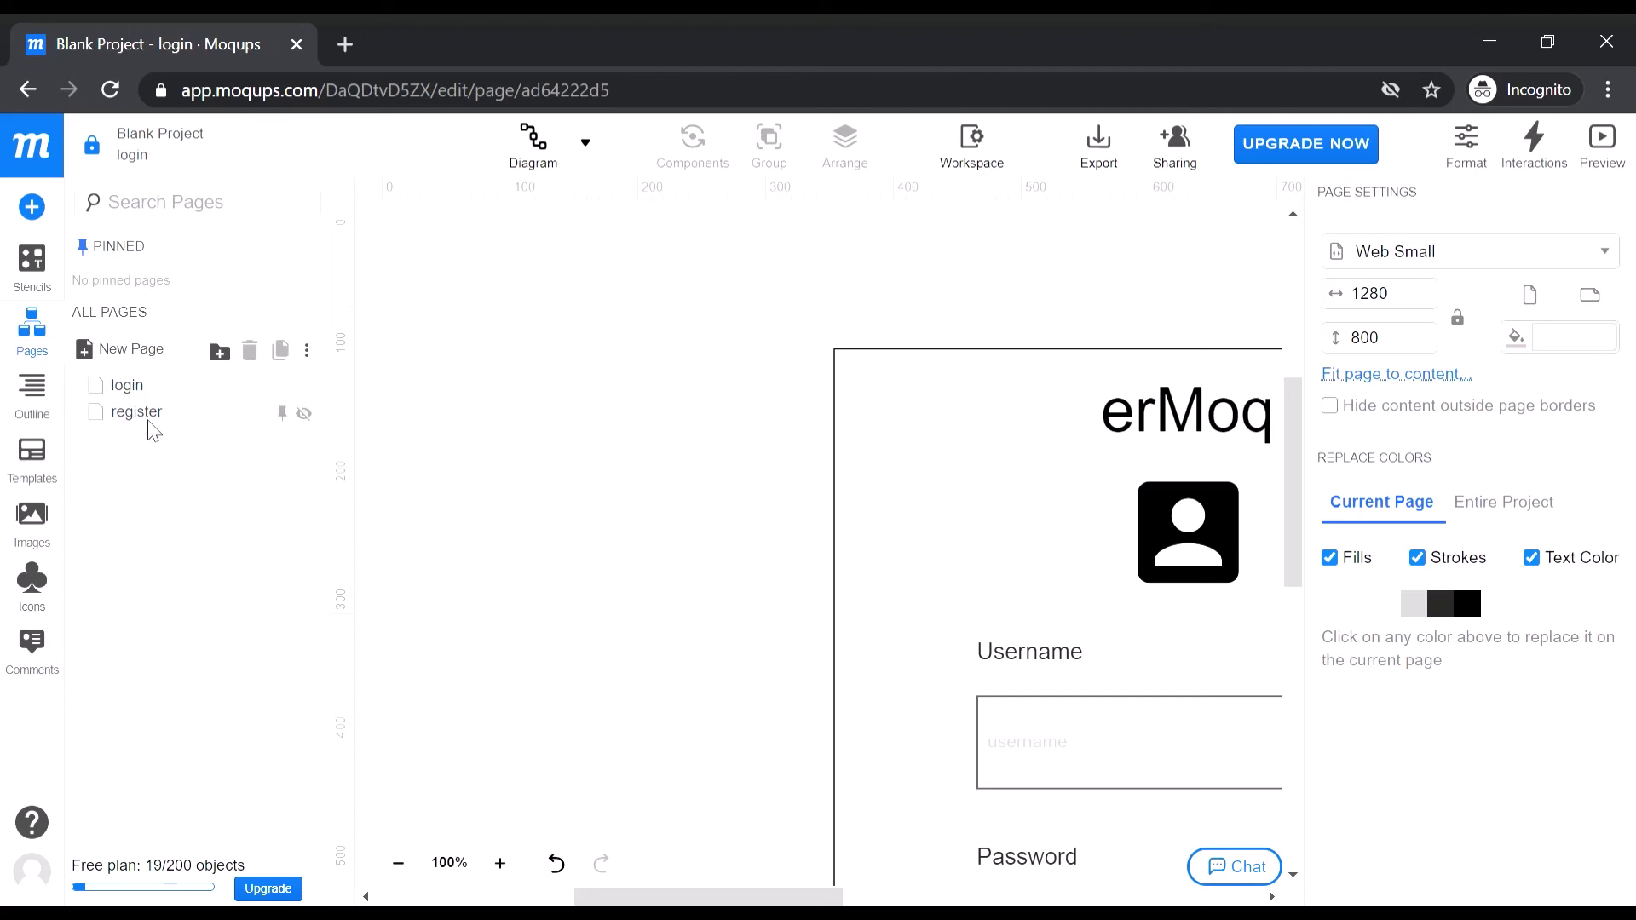
Save the project and rename it from its title as "Learn T"
click(33, 151)
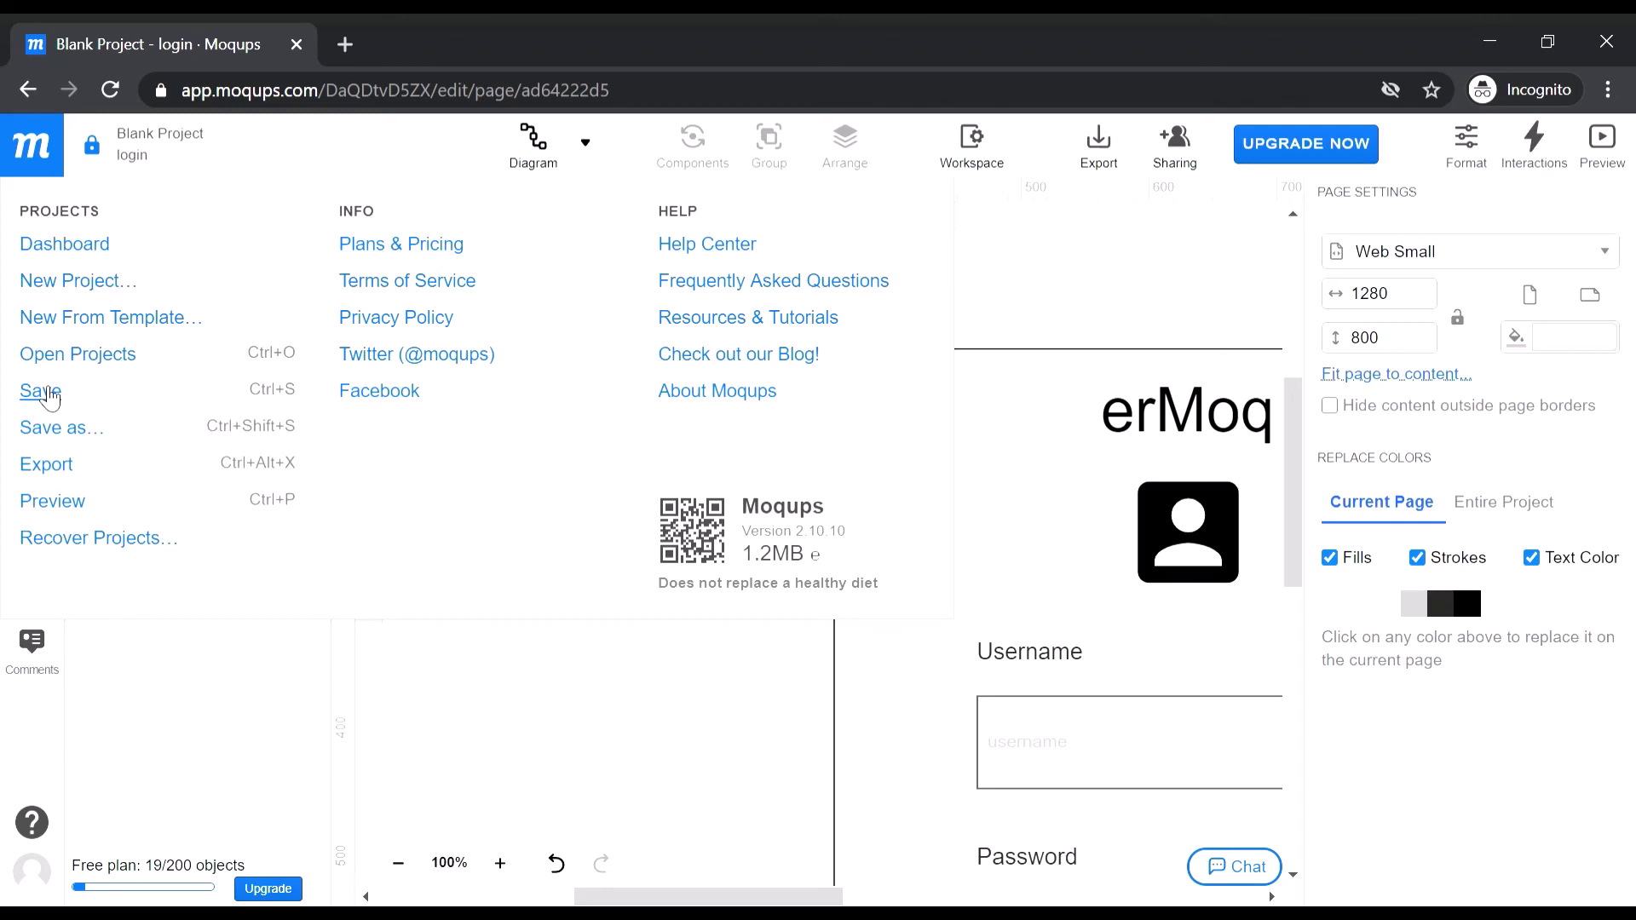
click(43, 392)
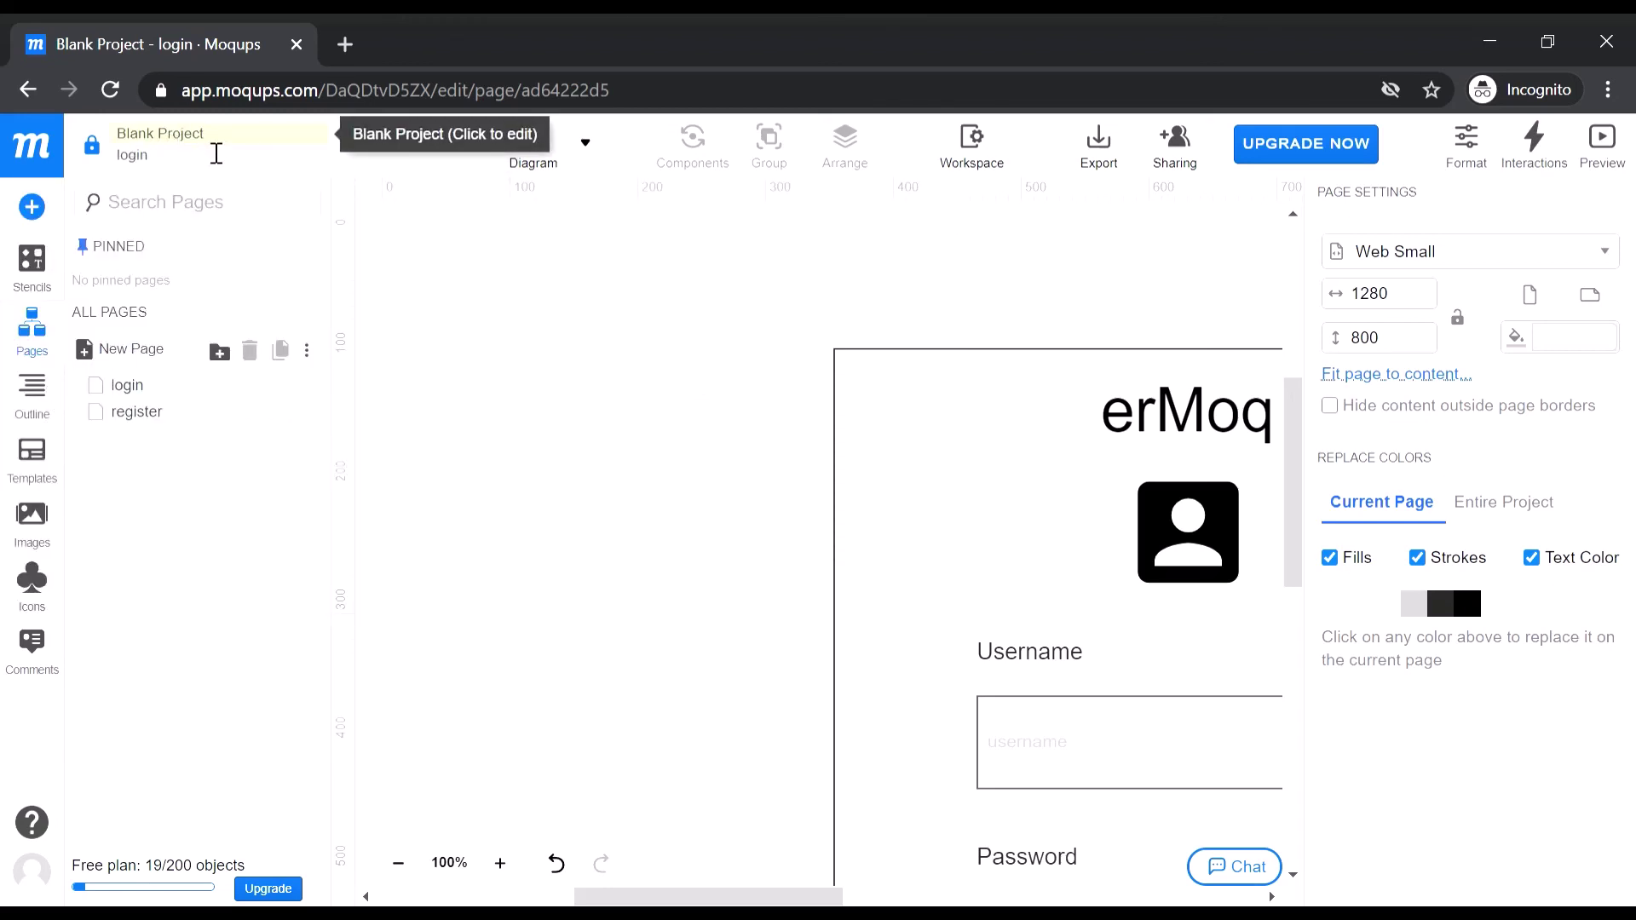
click(217, 153)
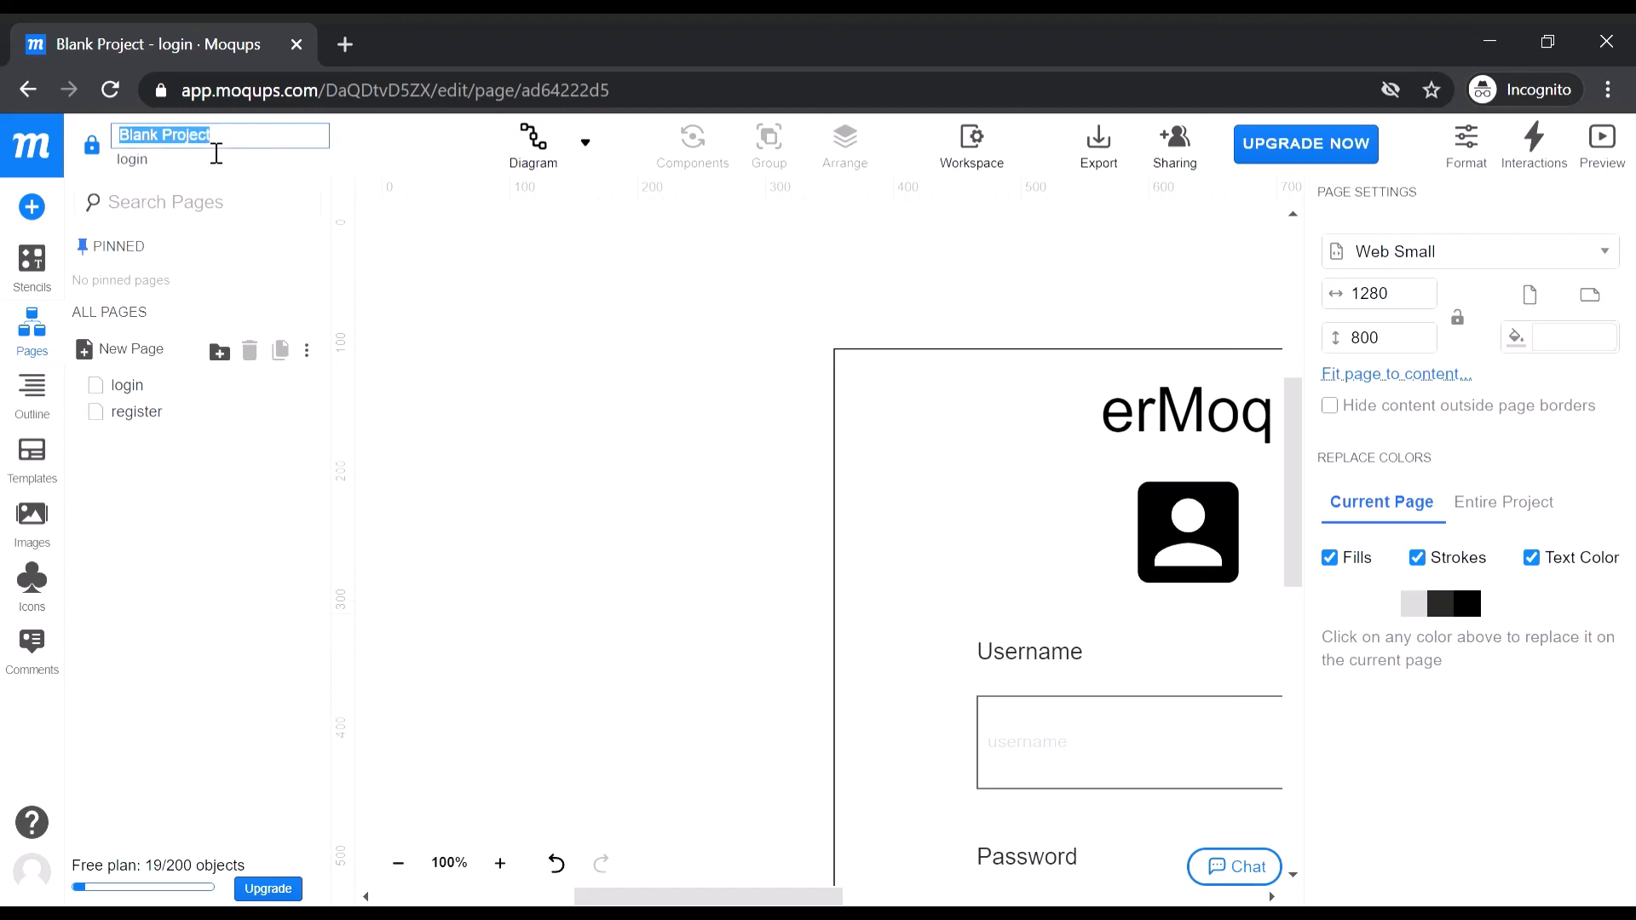
key(BackSpace)
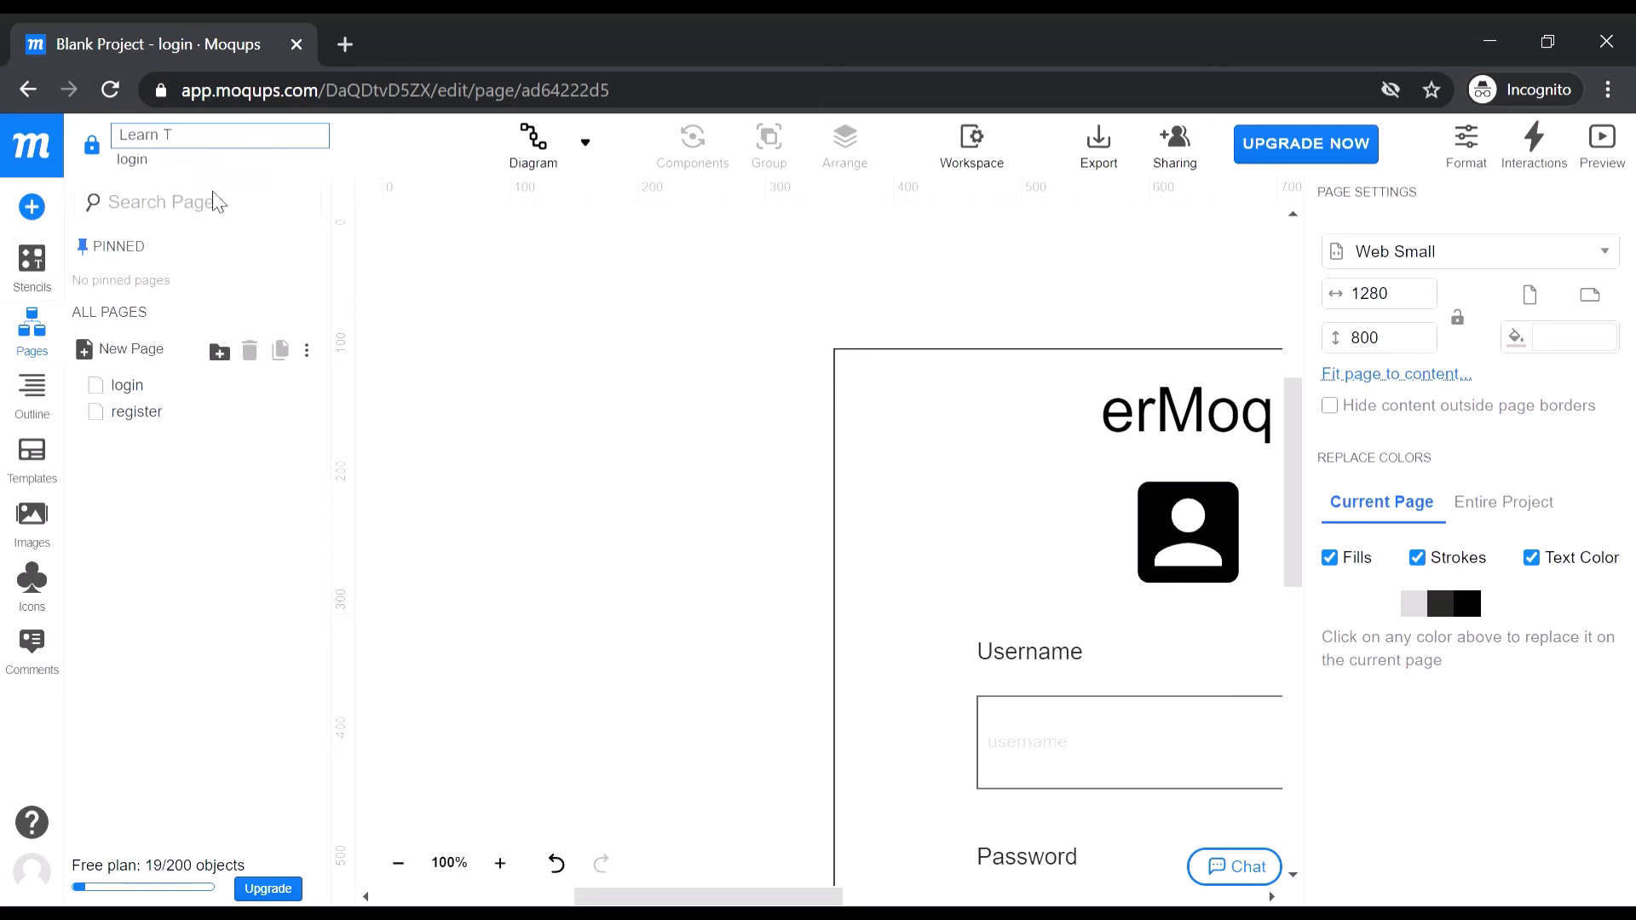
click(170, 466)
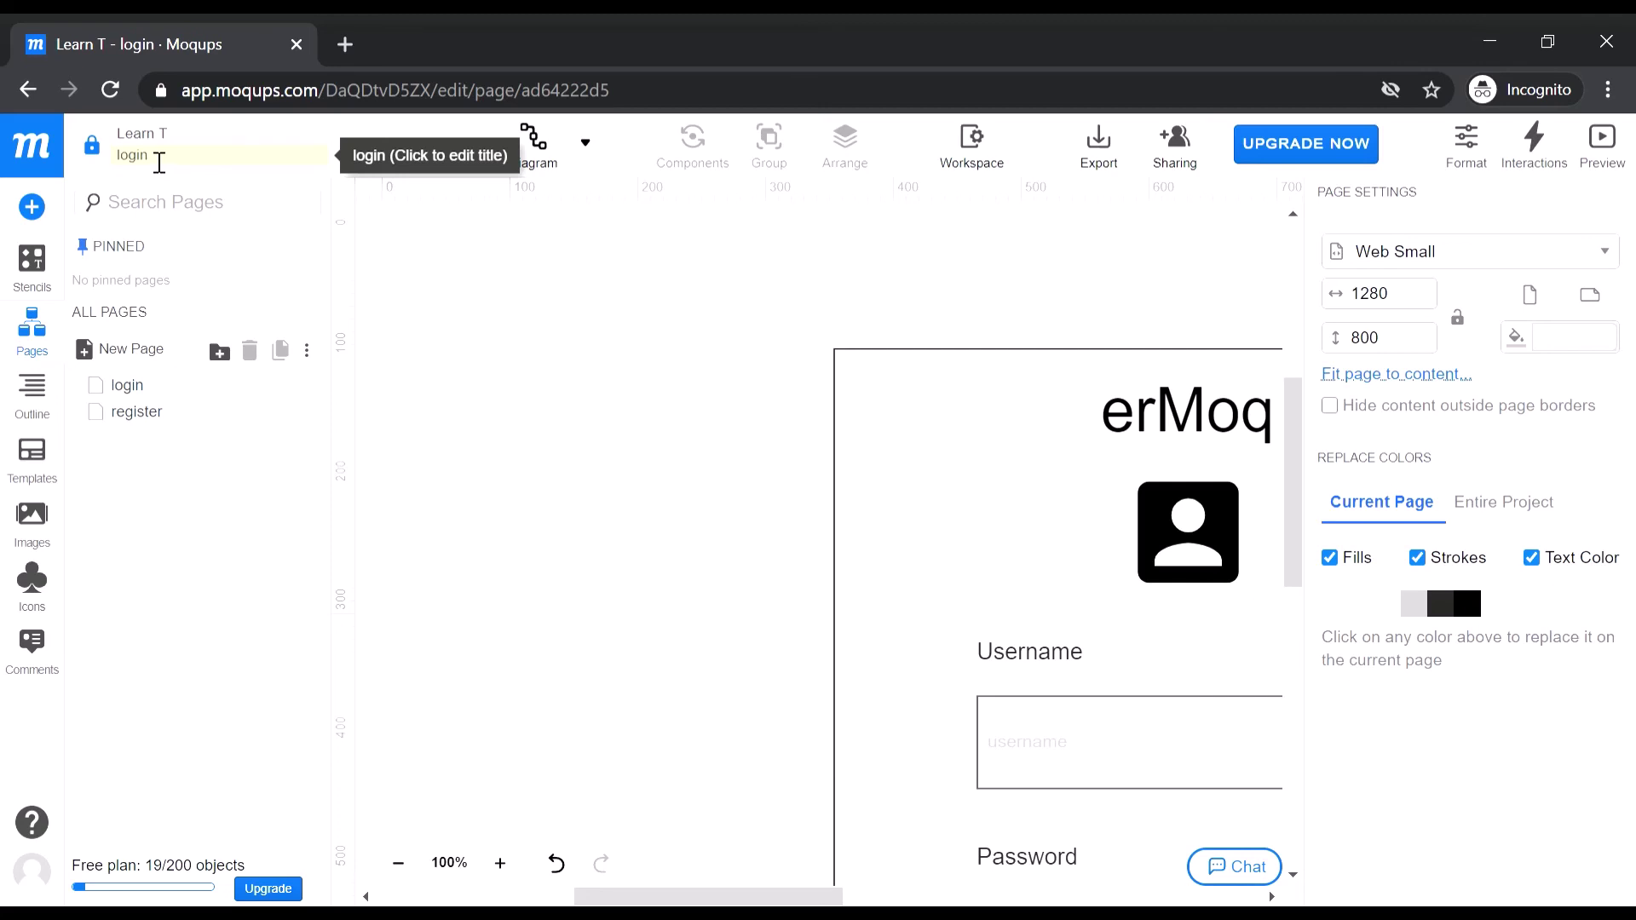
Go to the projects dashboard and examine the management options offered for the Learn T project
click(32, 145)
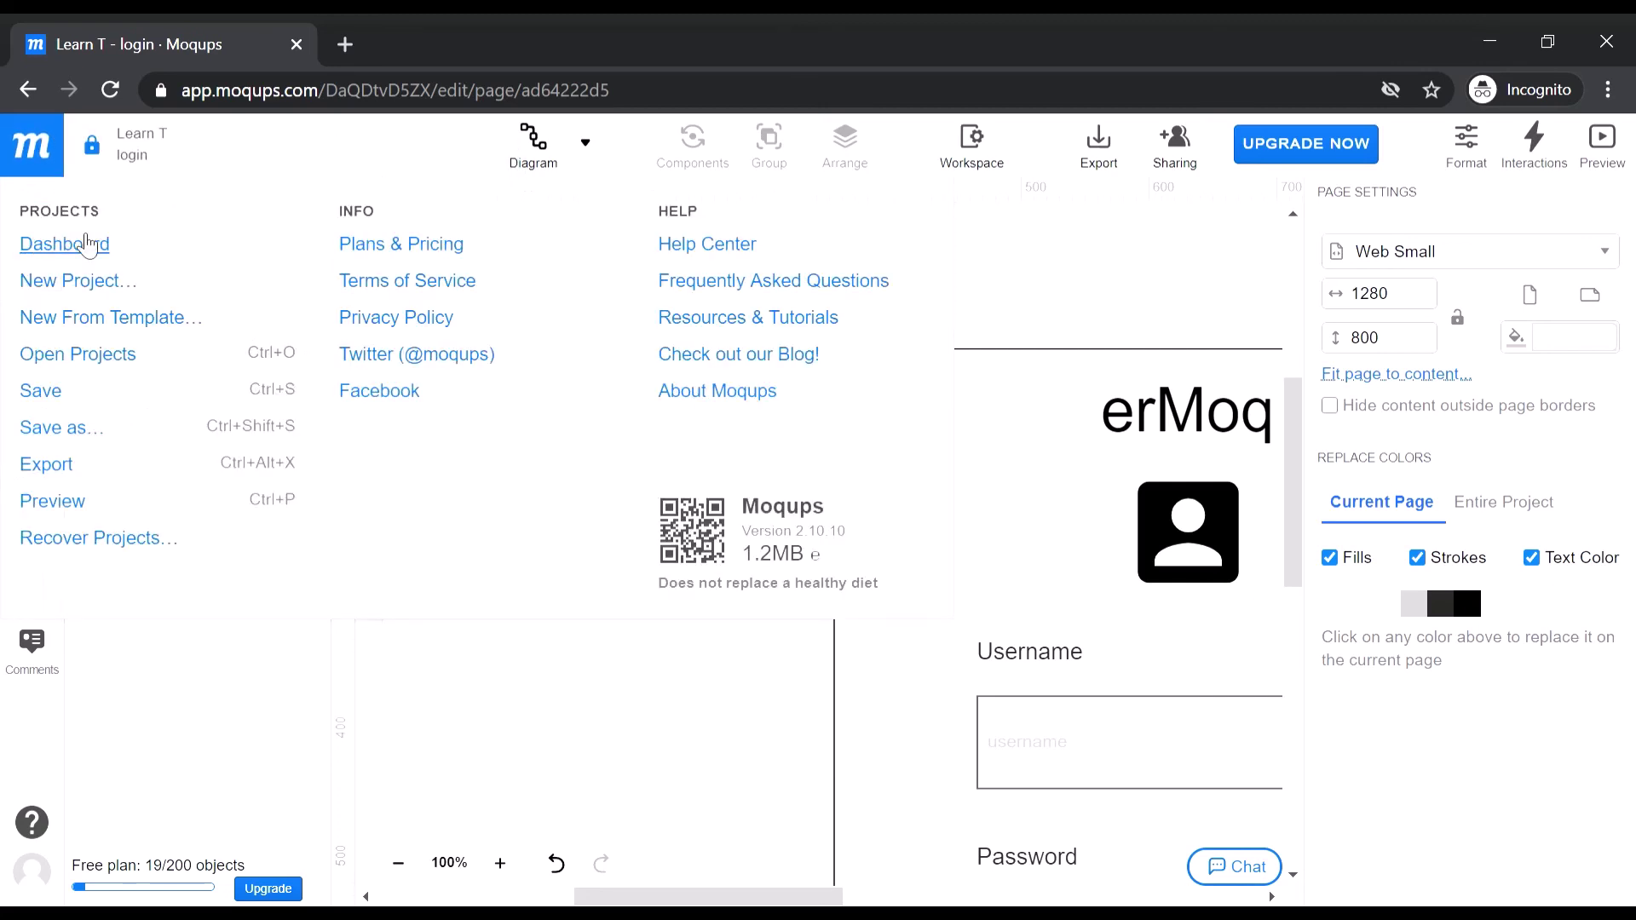
click(88, 245)
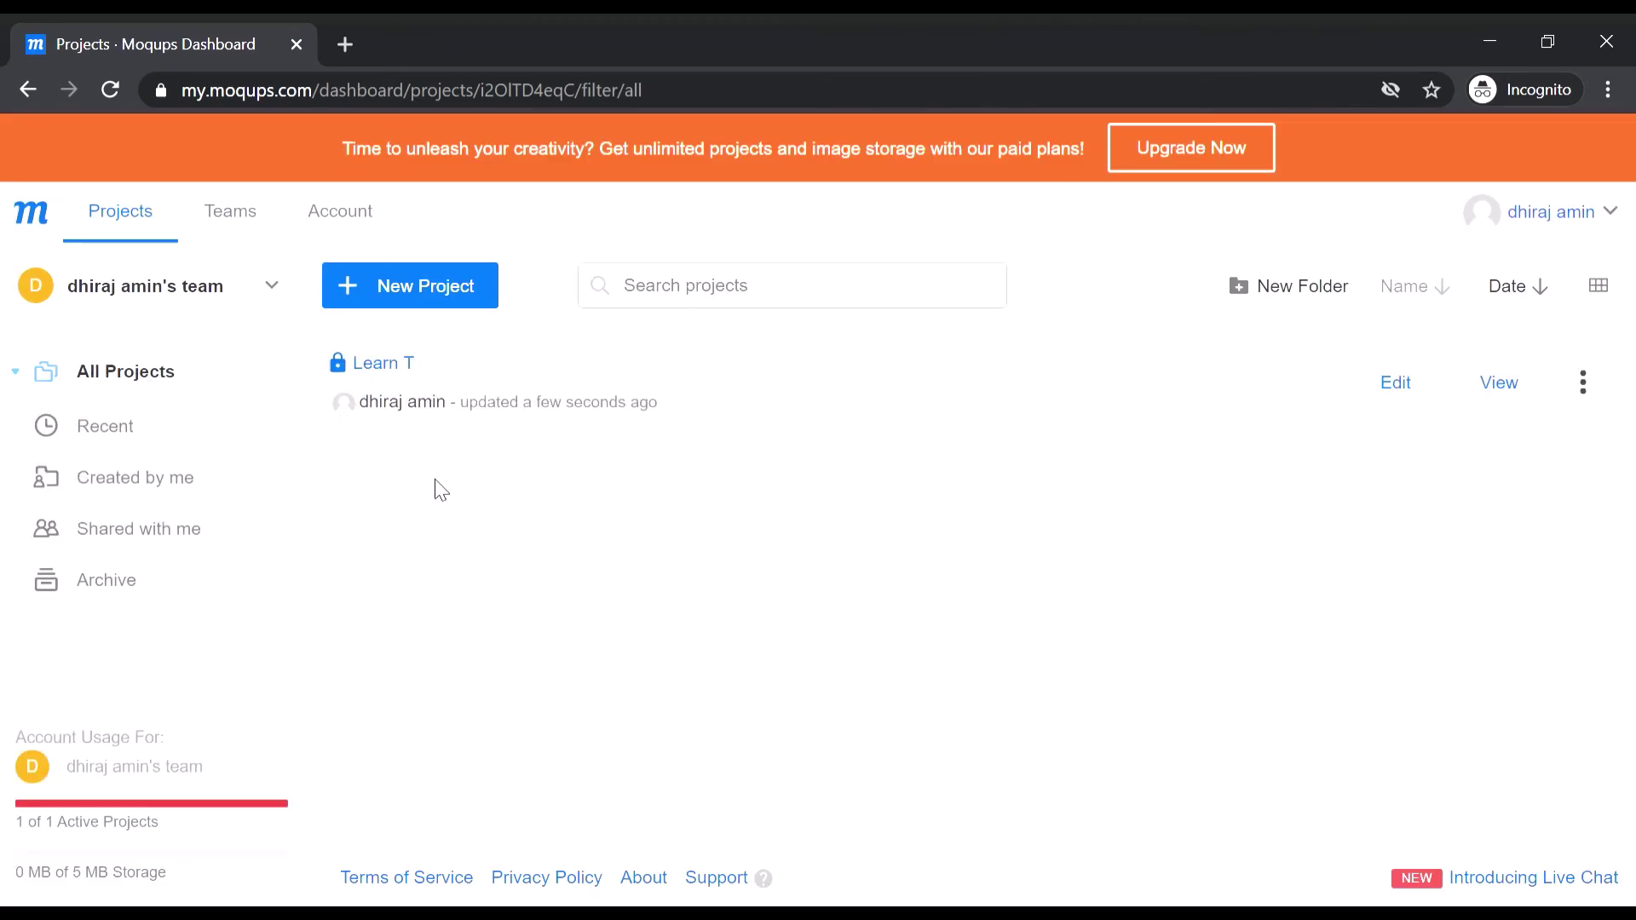
click(1582, 383)
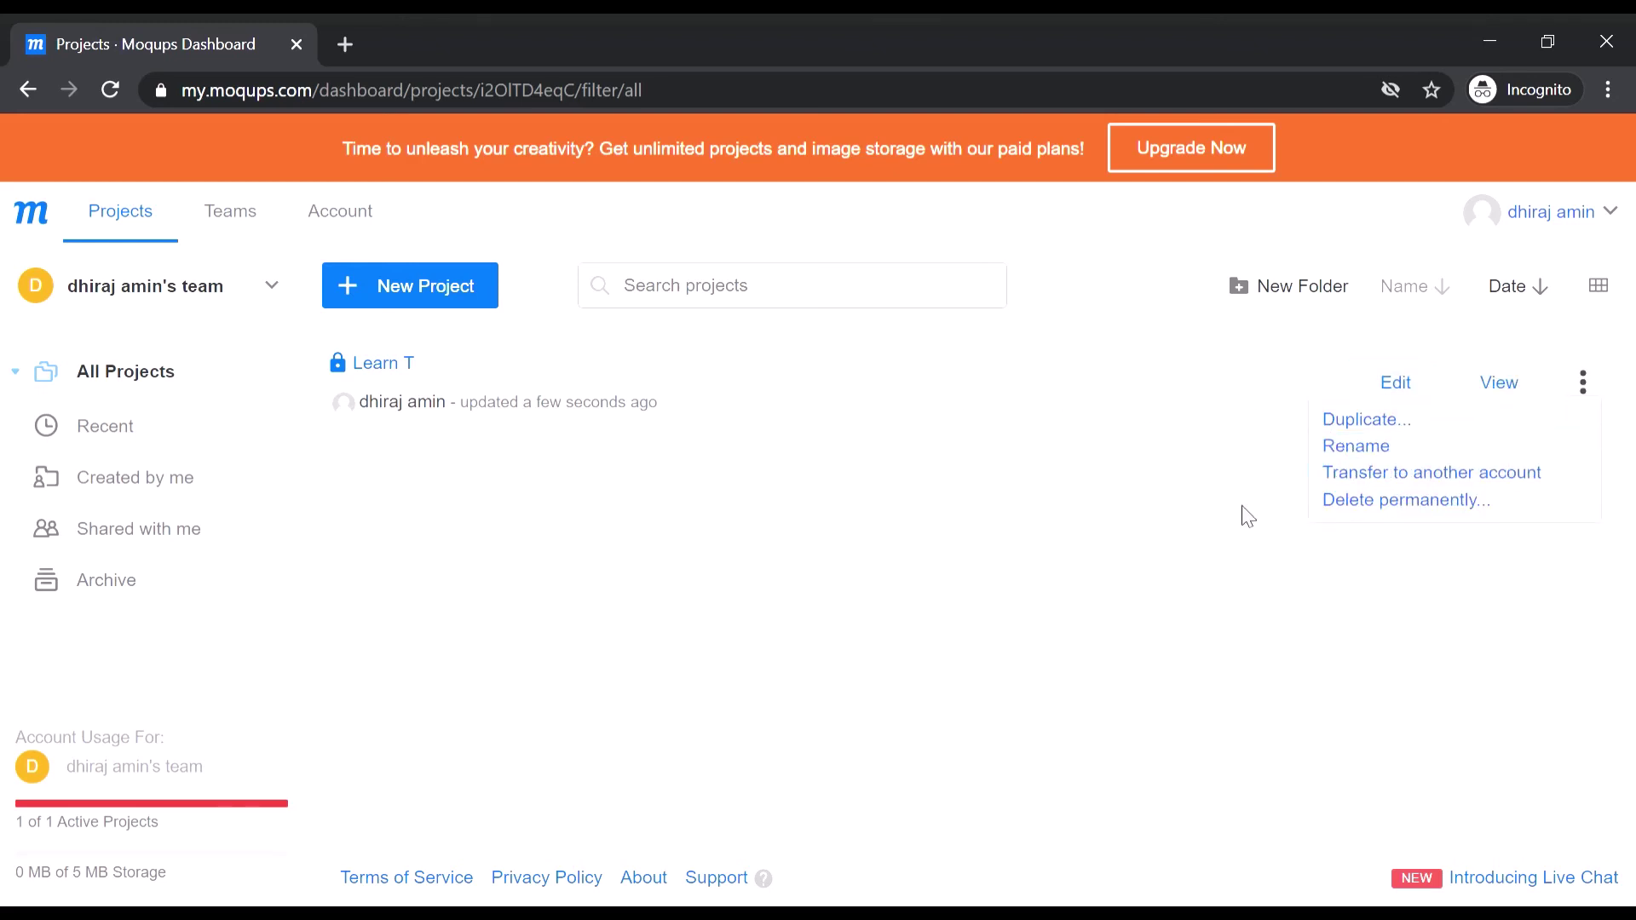
click(508, 588)
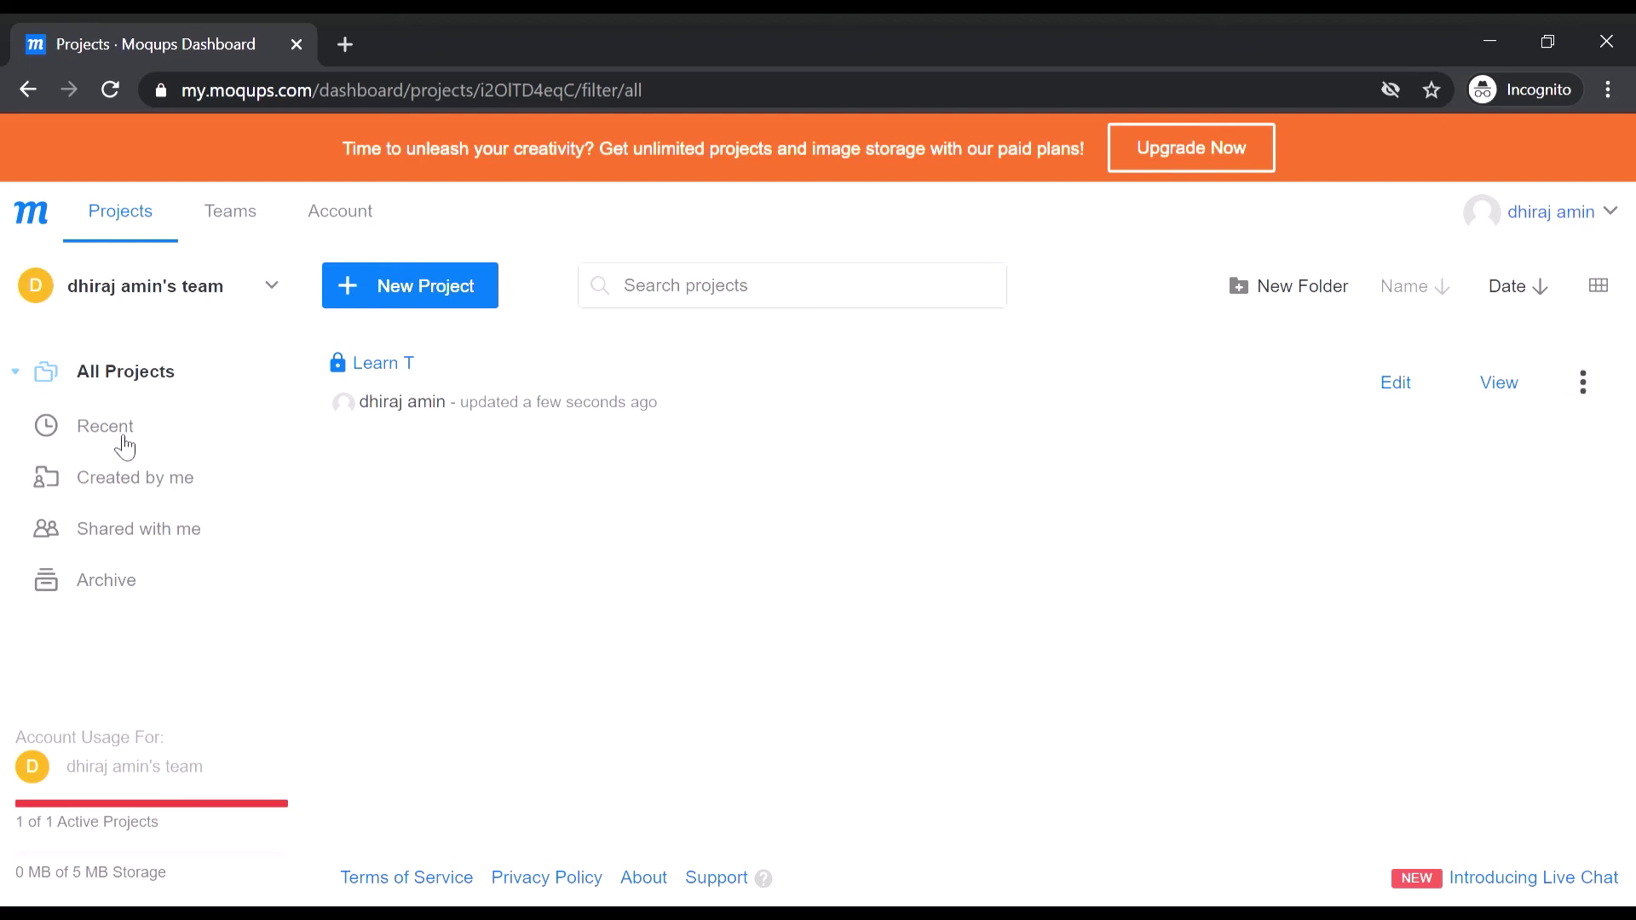